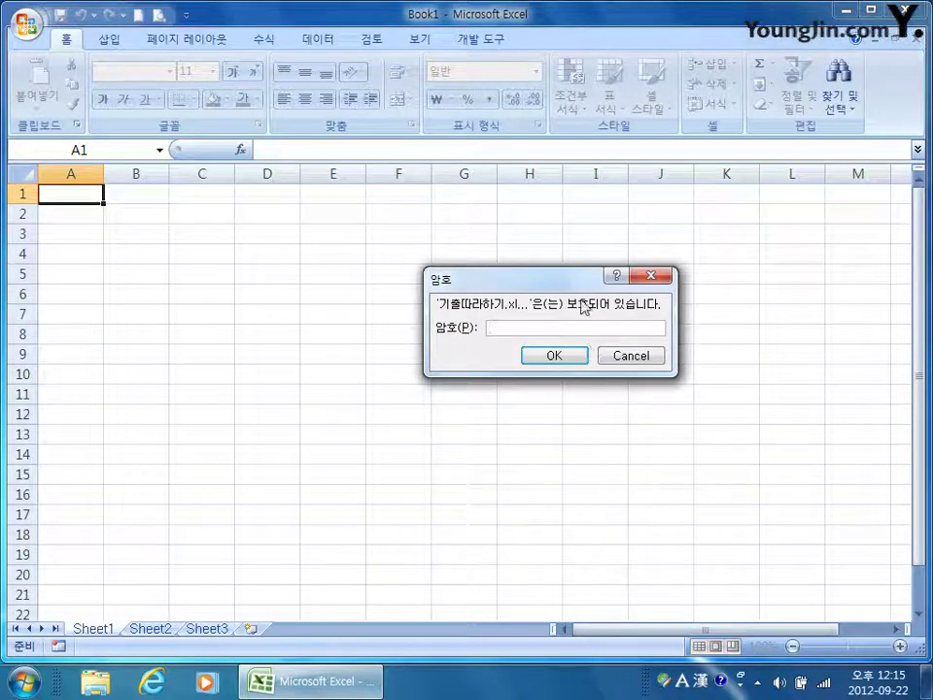
Enter the workbook's password to open the protected file 기출따라하기
{"action": "left_click_drag", "start_coordinate": [540, 282], "coordinate": [465, 255]}
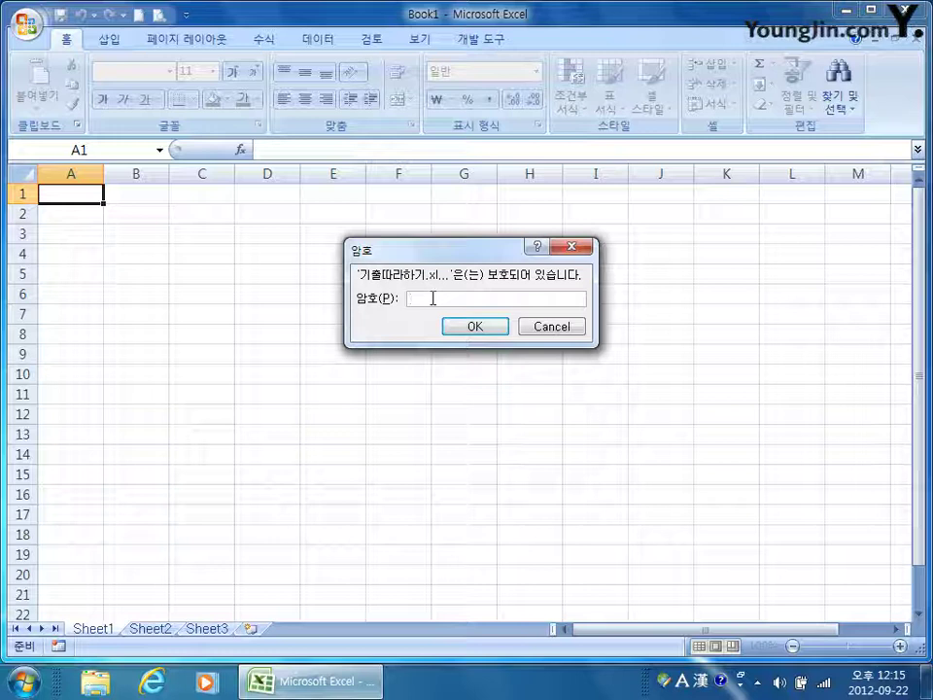
{"action": "type", "text": "**"}
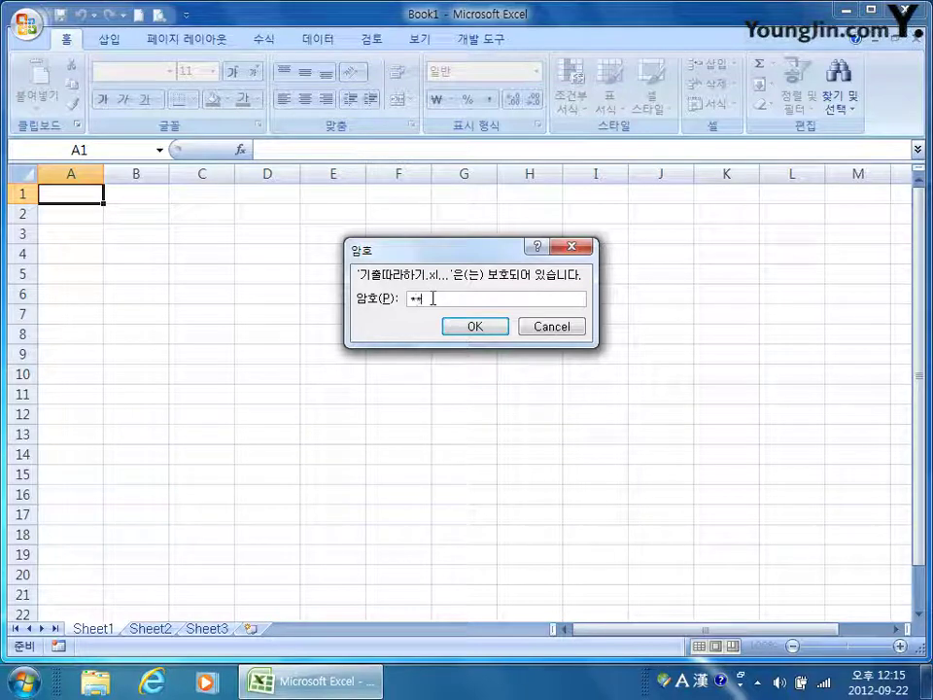
{"action": "type", "text": "****"}
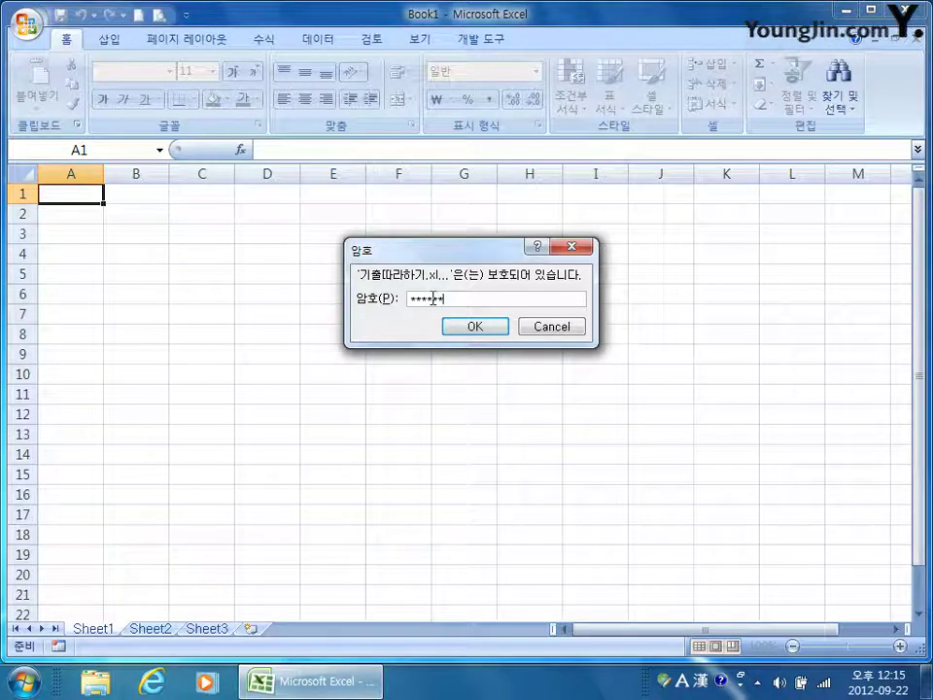
{"action": "left_click", "coordinate": [464, 328]}
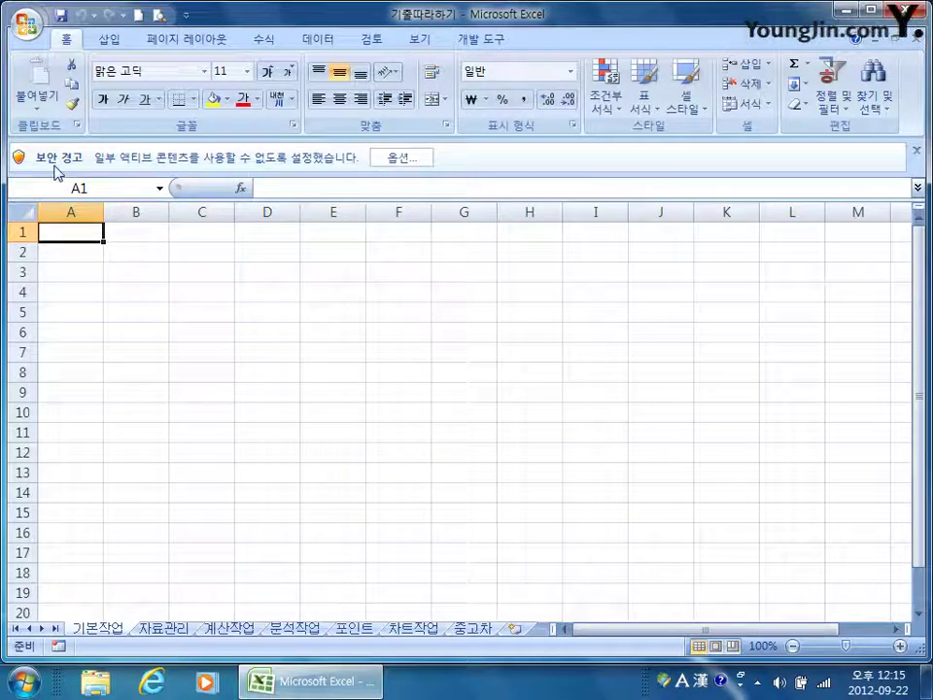
Enable the blocked macro and ActiveX content in the workbook through the security options (이 콘텐츠 사용)
{"action": "left_click", "coordinate": [410, 162]}
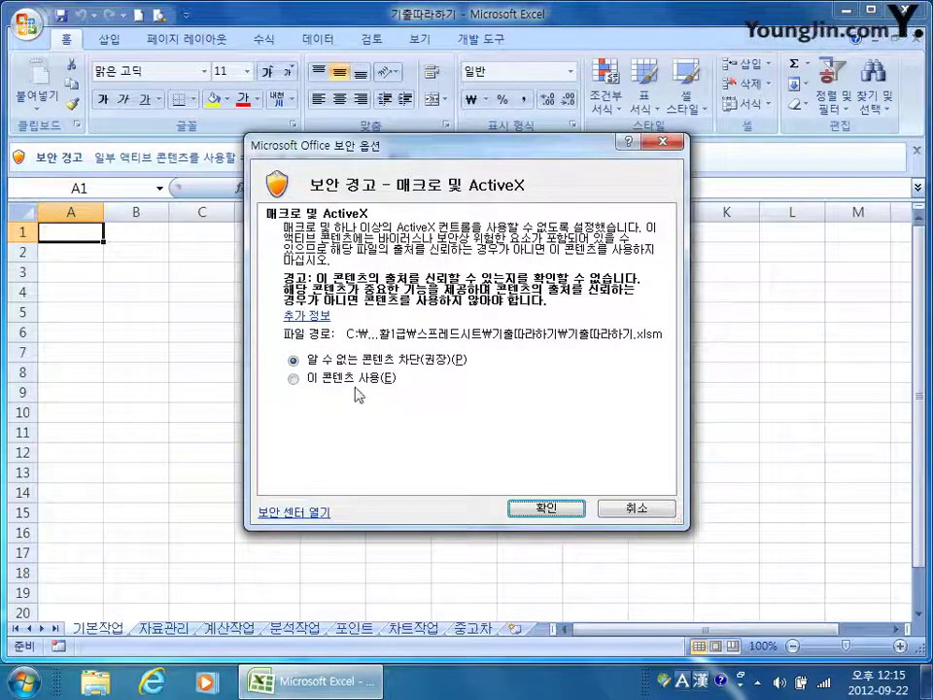
{"action": "left_click", "coordinate": [311, 378]}
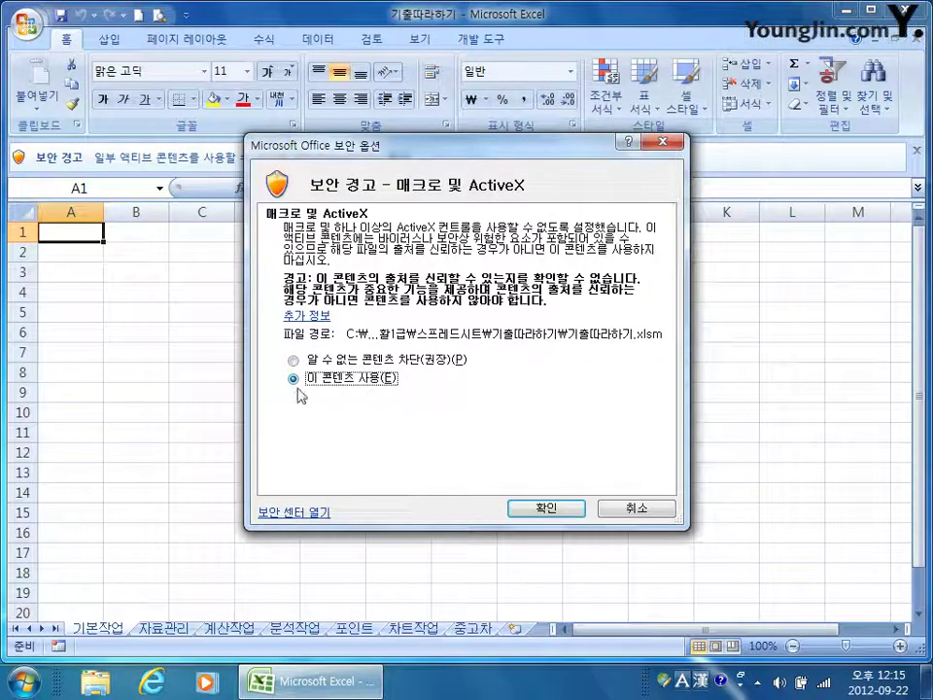
{"action": "left_click", "coordinate": [545, 506]}
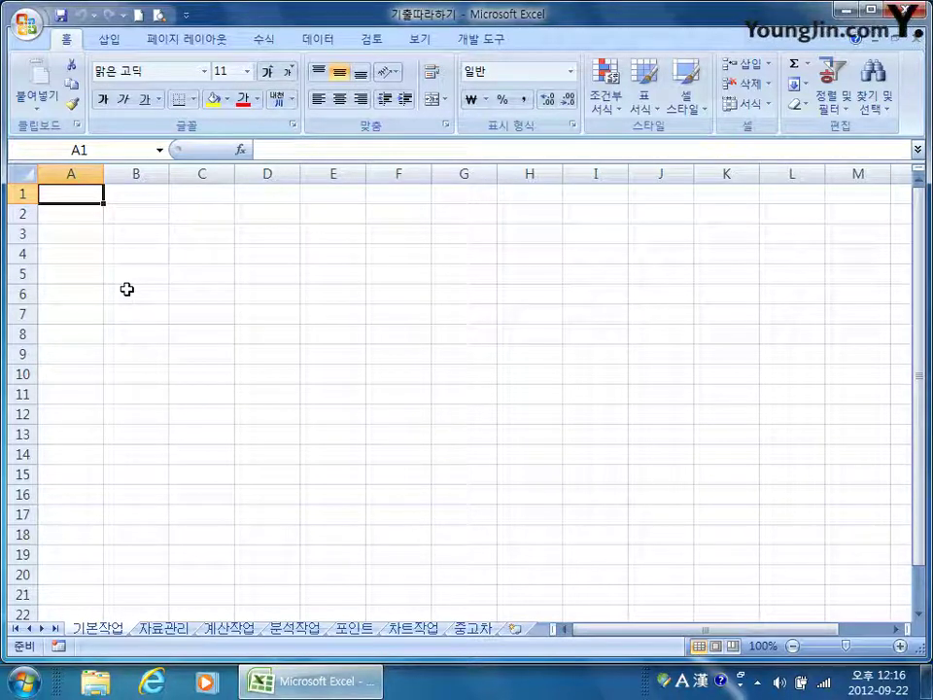
Start an external data import with Microsoft Query, using MS Access Database as the data source with the query wizard
{"action": "left_click", "coordinate": [315, 43]}
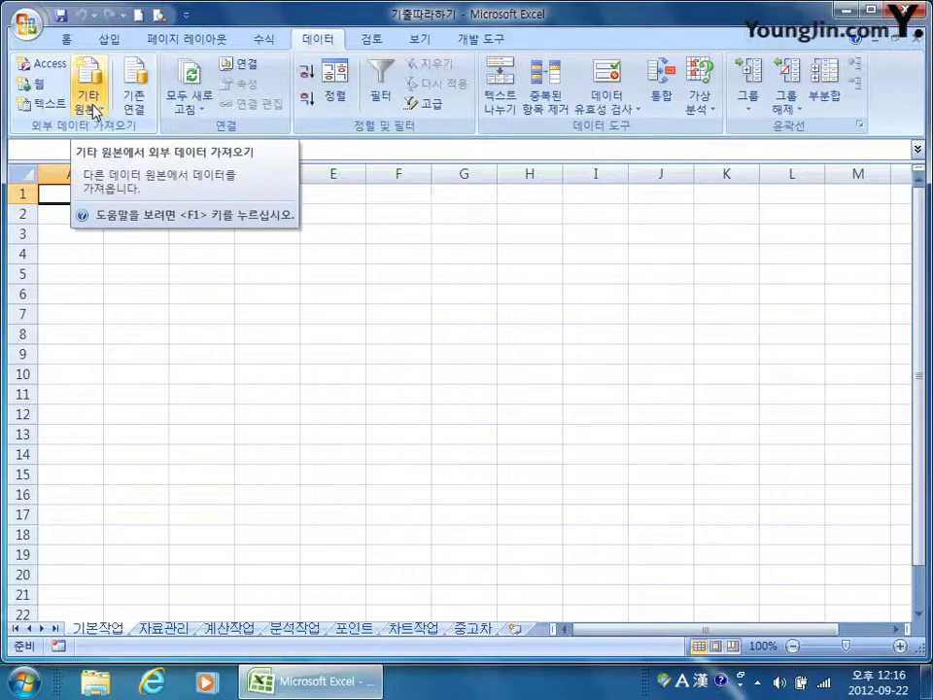
{"action": "left_click", "coordinate": [93, 111]}
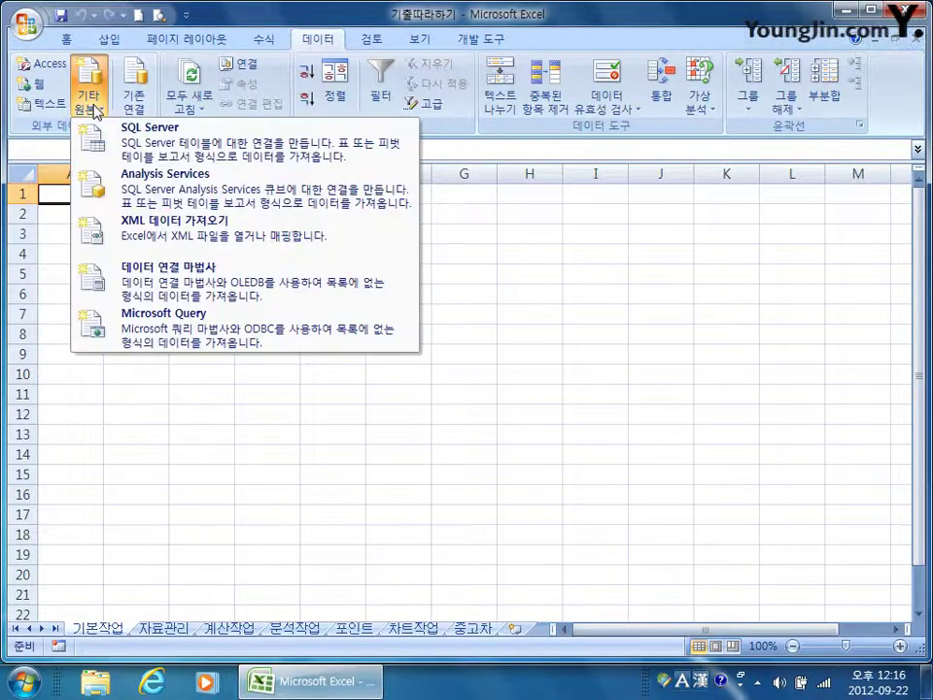
{"action": "left_click", "coordinate": [178, 338]}
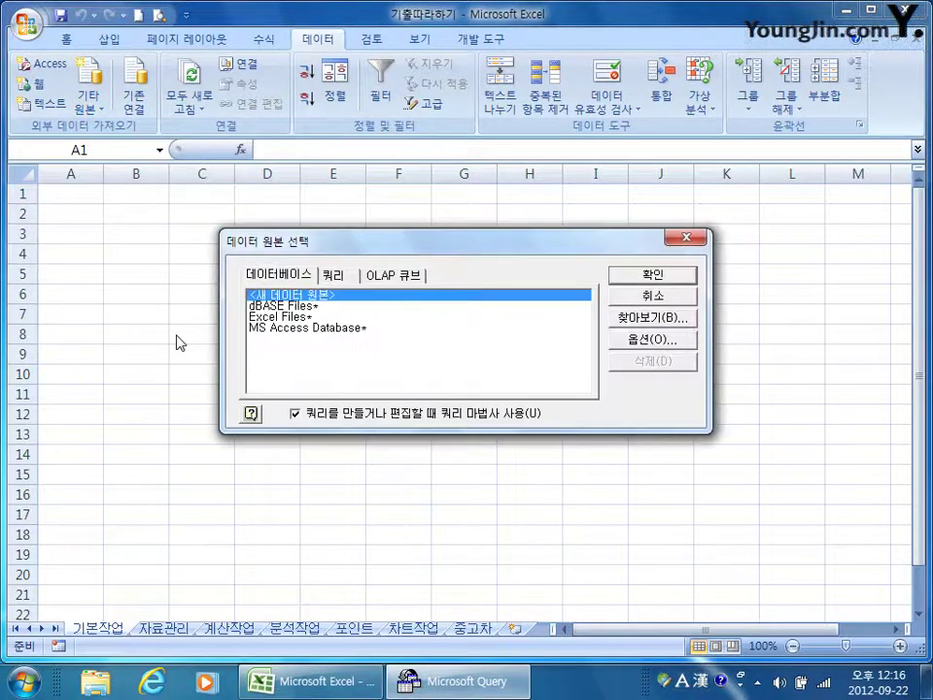
{"action": "left_click", "coordinate": [311, 330]}
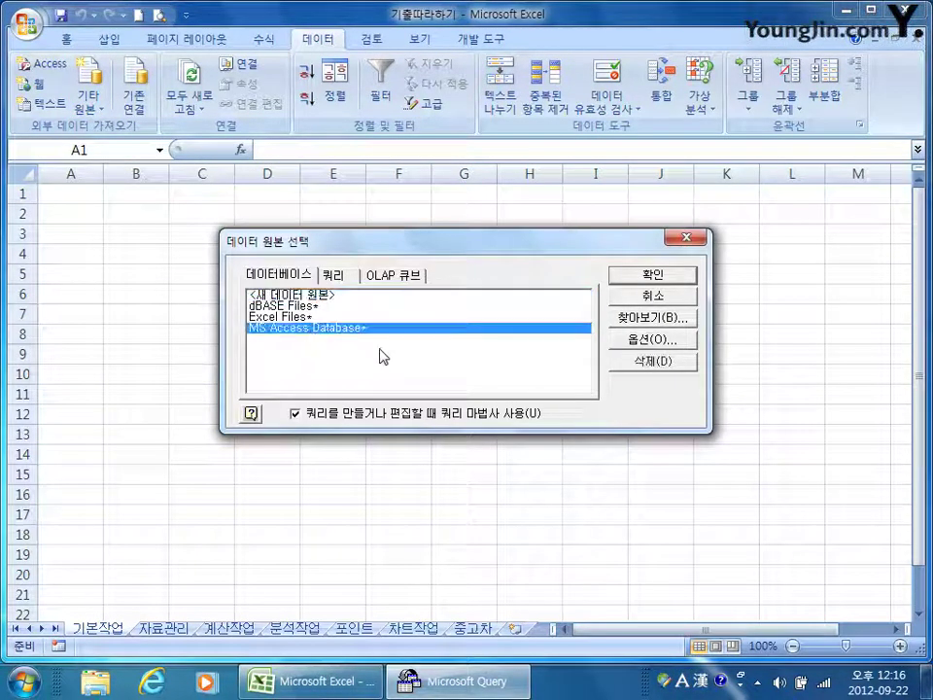
{"action": "left_click", "coordinate": [647, 275]}
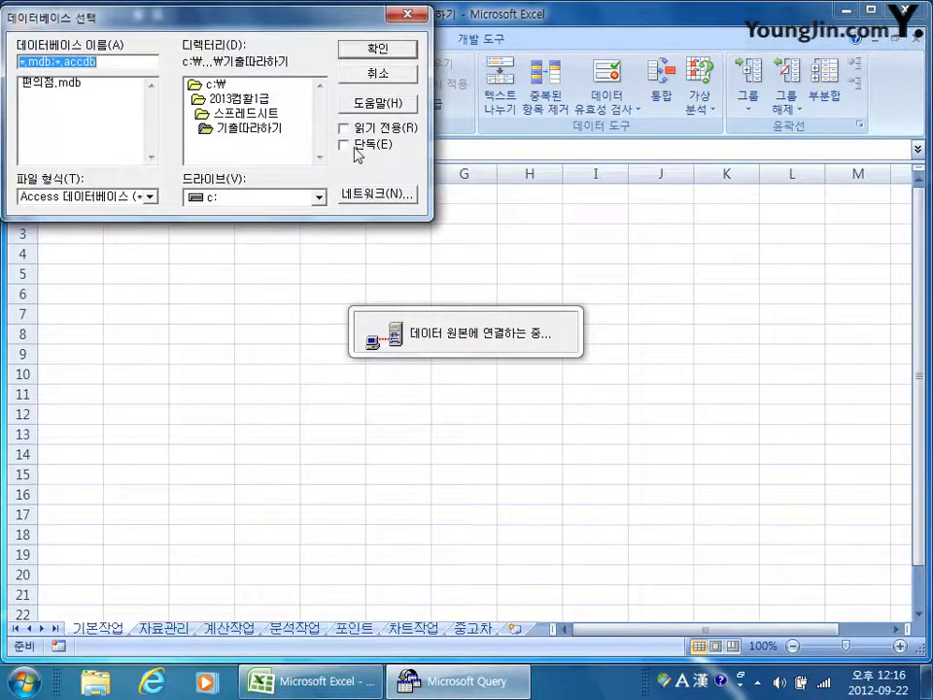
Connect the query to the database file 편의점.mdb in the 기출따라하기 folder
{"action": "left_click_drag", "start_coordinate": [258, 19], "coordinate": [417, 179]}
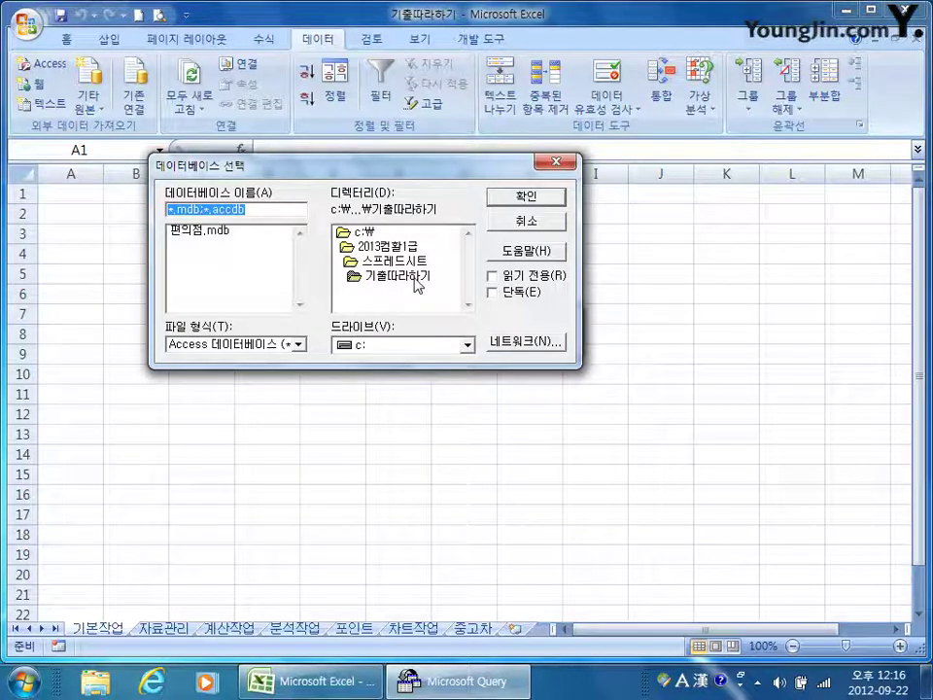
{"action": "left_click", "coordinate": [216, 232]}
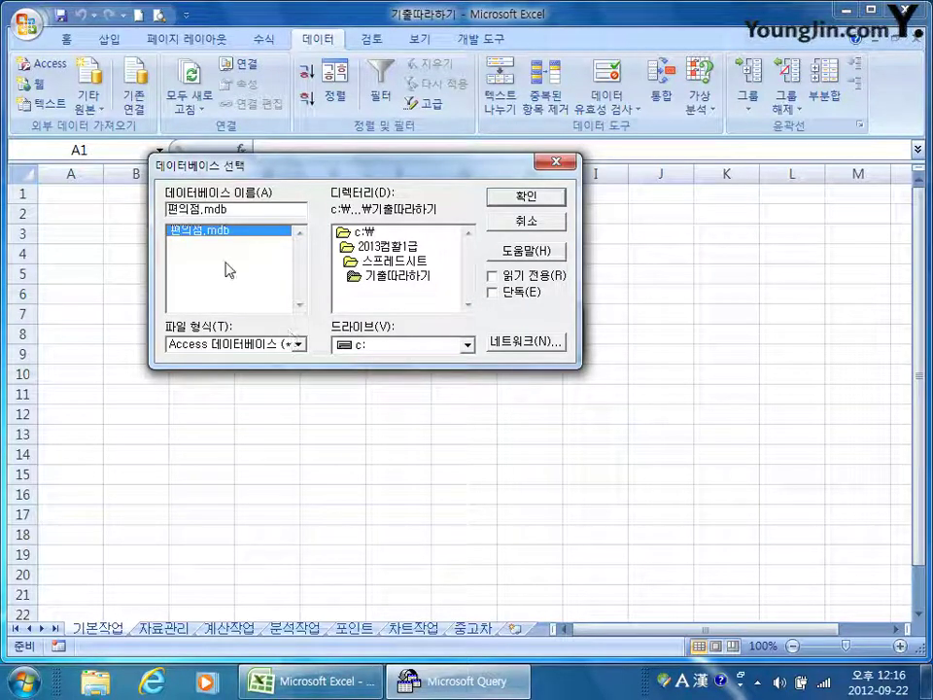
{"action": "left_click", "coordinate": [497, 202]}
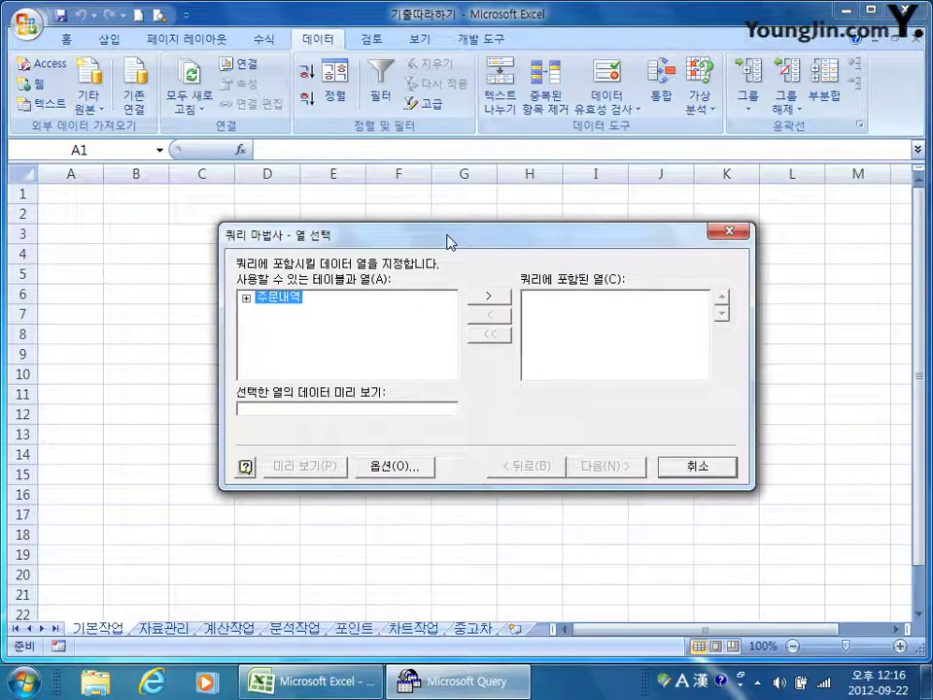
Include the columns 거래구분, 상품명, 판매수량, 가격, 포인트 and 주문코드 from the 주문내역 table in the query, and continue to the data filter
{"action": "left_click_drag", "start_coordinate": [450, 241], "coordinate": [435, 216]}
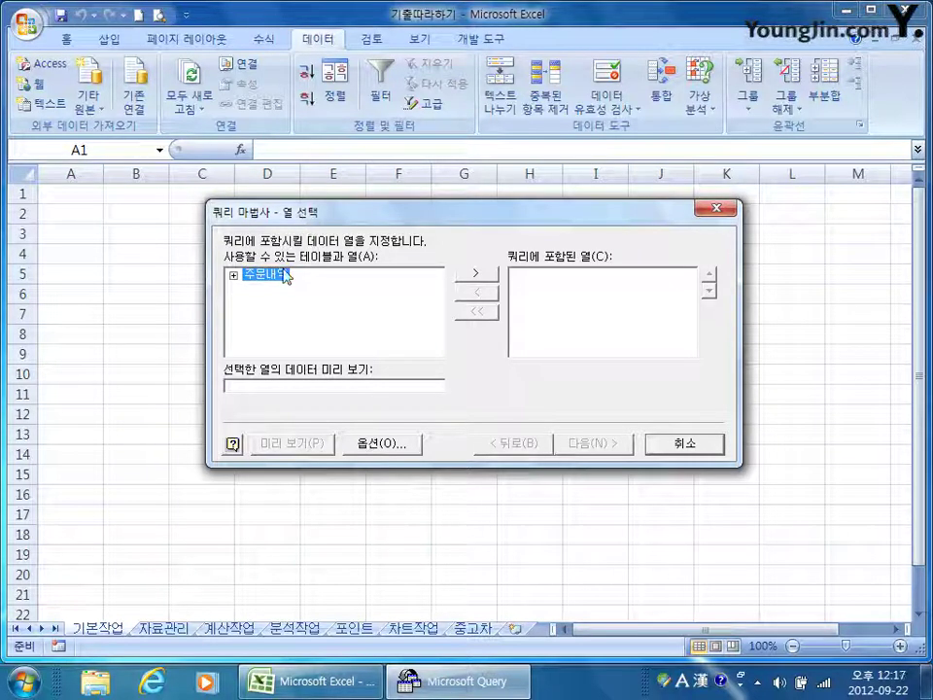
{"action": "double_click", "coordinate": [259, 279]}
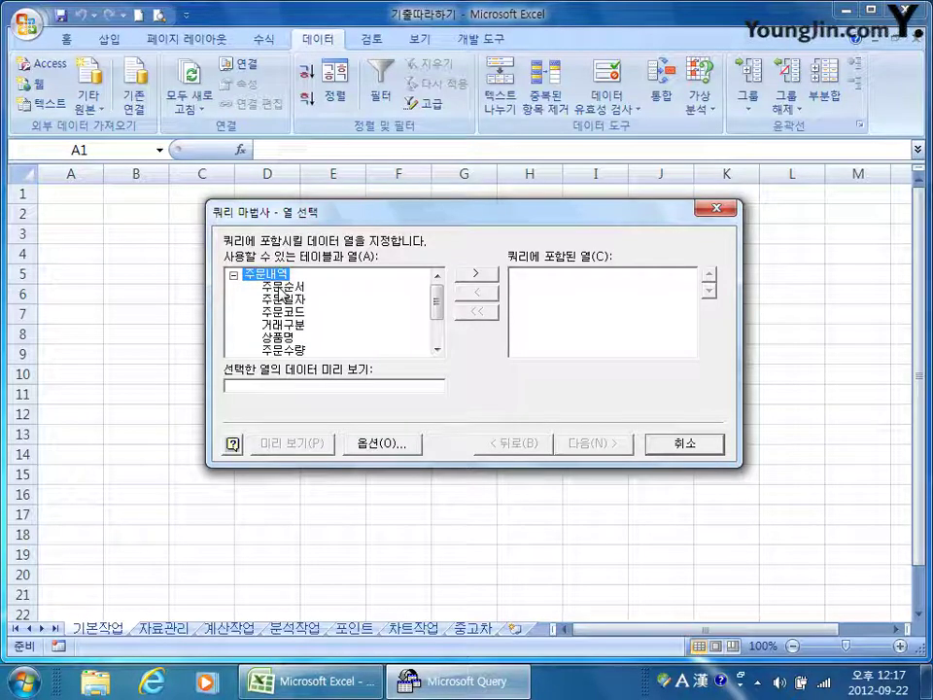
{"action": "double_click", "coordinate": [283, 323]}
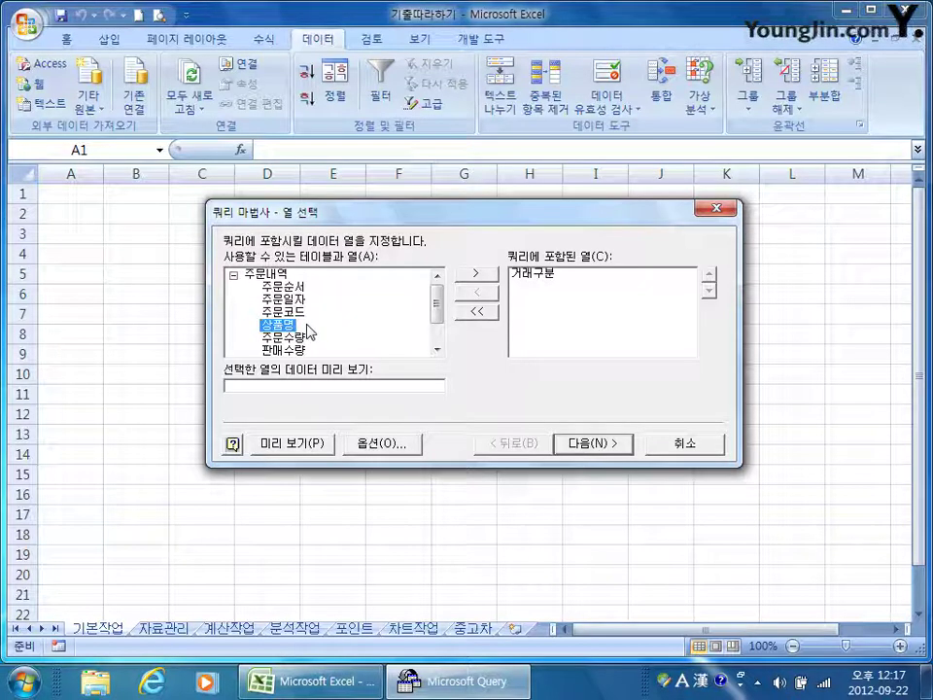
{"action": "double_click", "coordinate": [276, 326]}
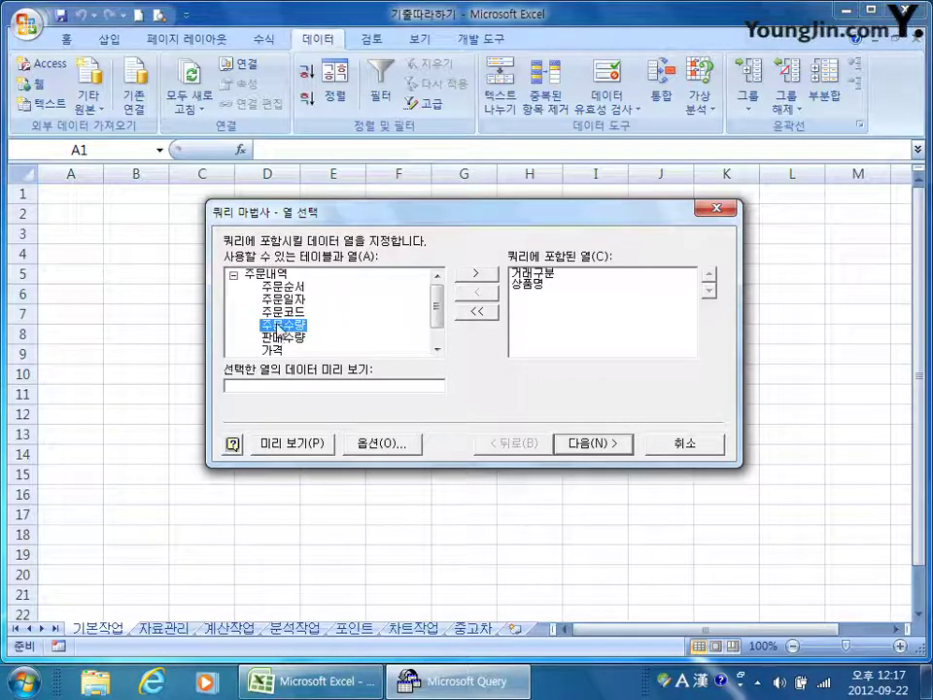
{"action": "double_click", "coordinate": [278, 337]}
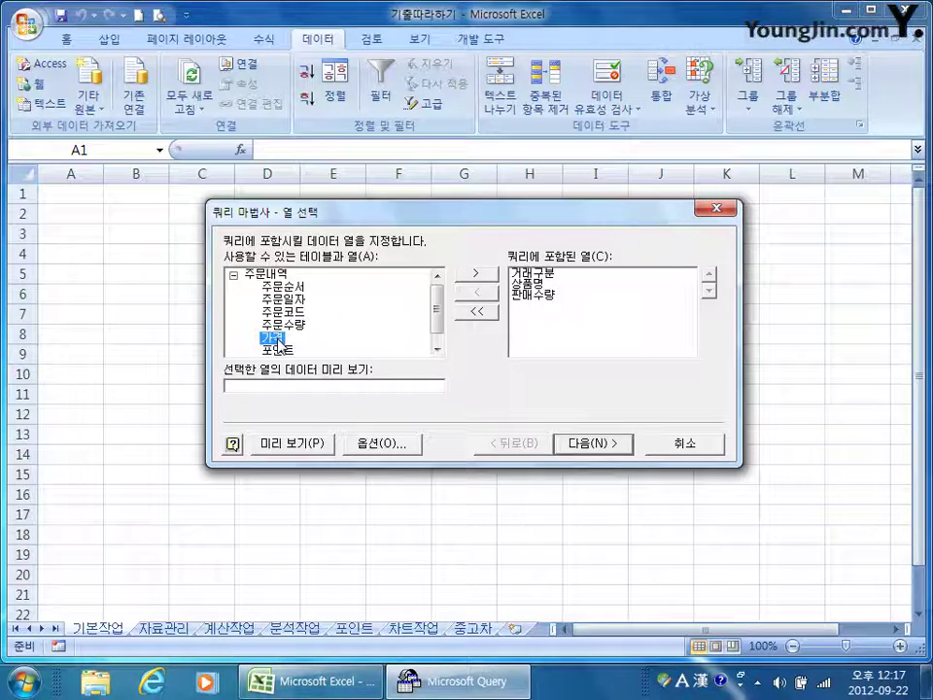
{"action": "double_click", "coordinate": [278, 340]}
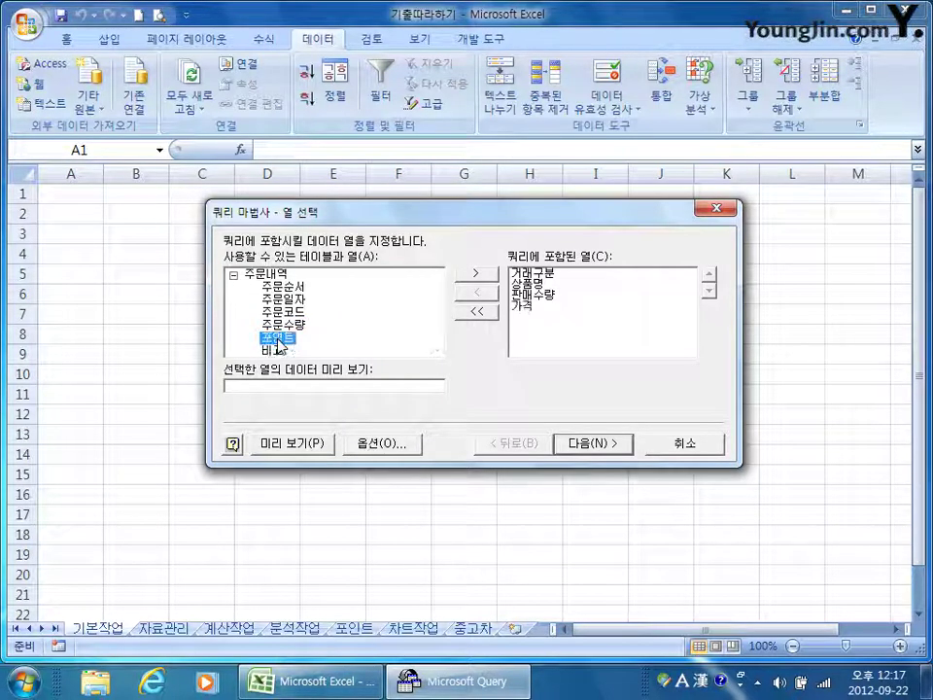
{"action": "double_click", "coordinate": [279, 340]}
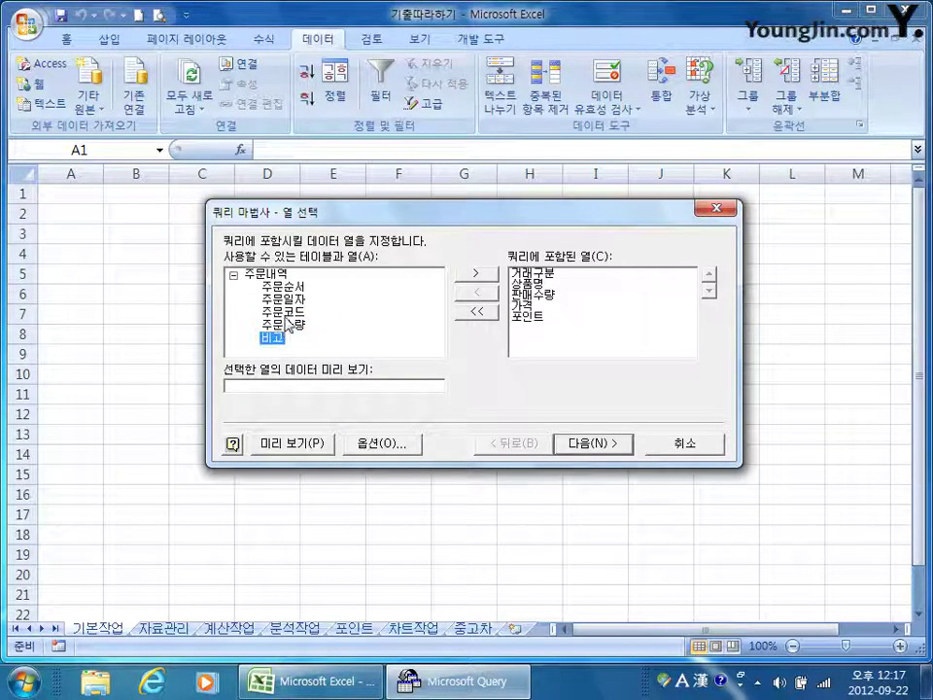
{"action": "double_click", "coordinate": [286, 313]}
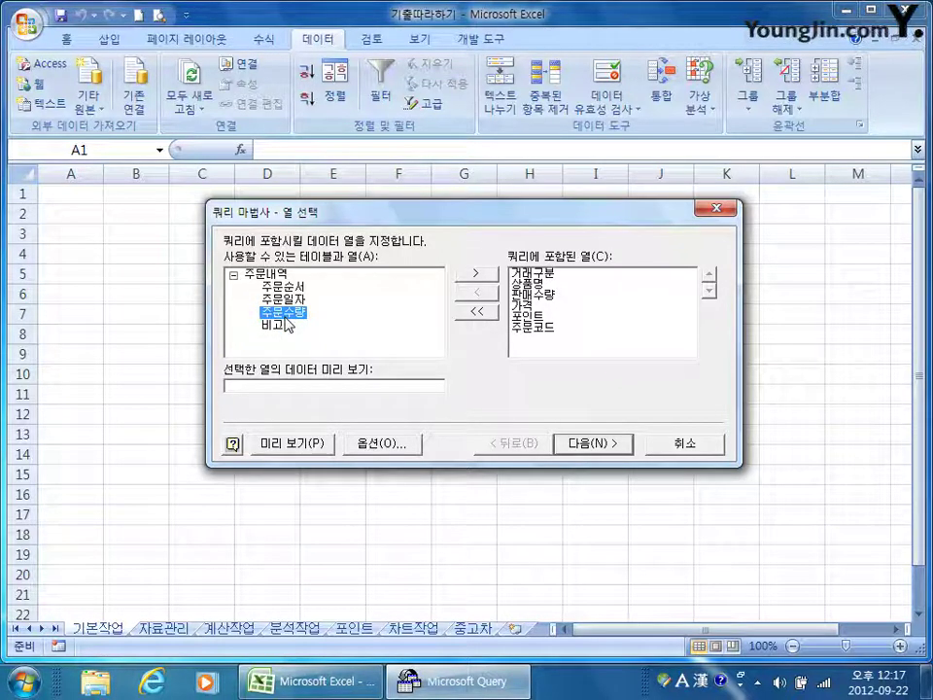
{"action": "left_click", "coordinate": [550, 331]}
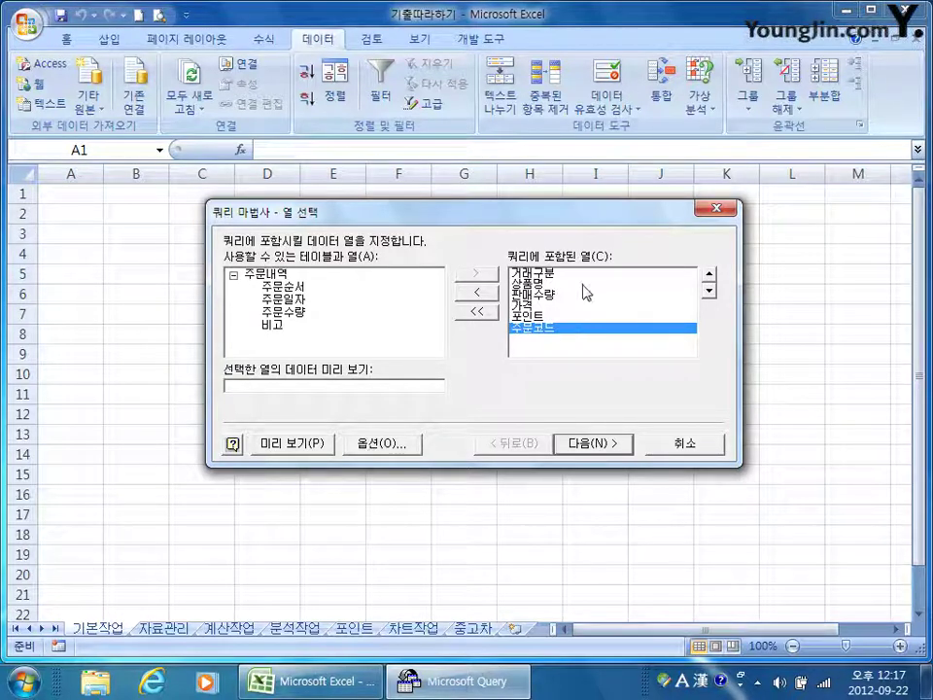
{"action": "left_click", "coordinate": [610, 450]}
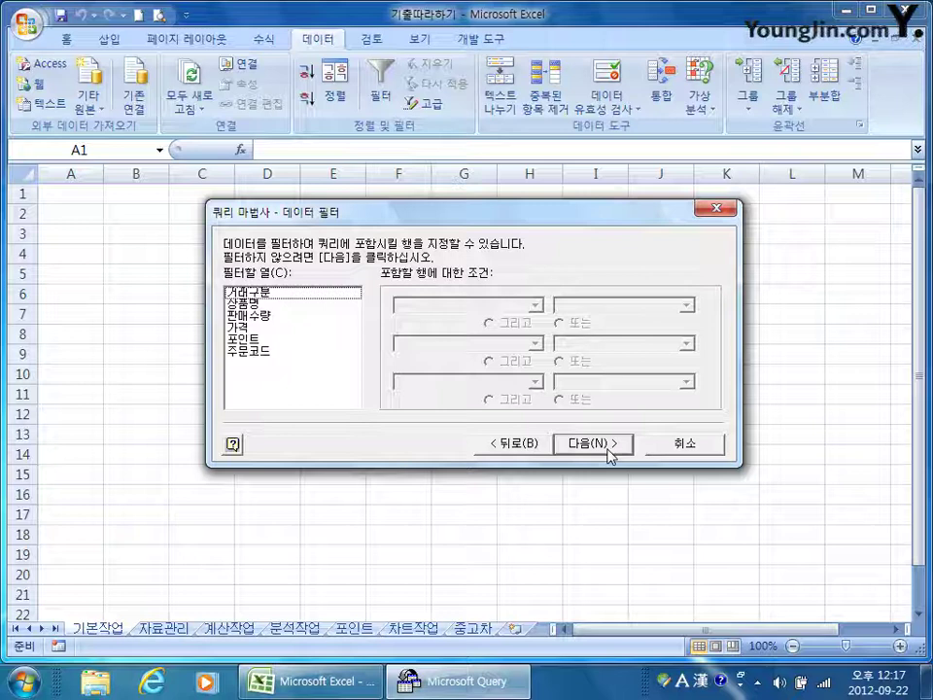
Filter the query rows to those where 판매수량 is greater than (>) 0
{"action": "left_click", "coordinate": [305, 321]}
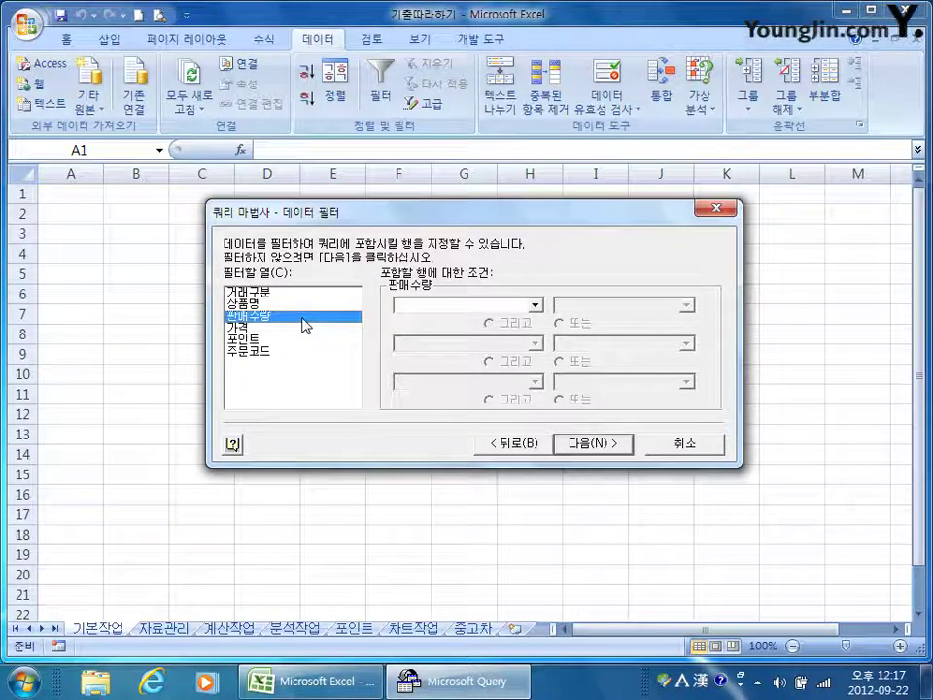
{"action": "left_click", "coordinate": [428, 305]}
{"action": "left_click", "coordinate": [439, 357]}
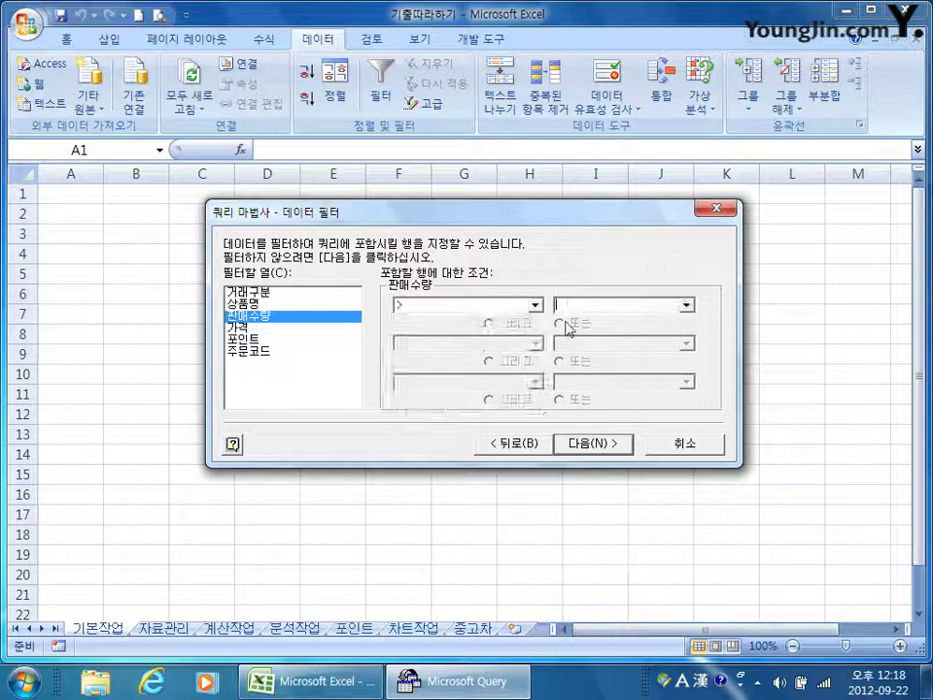
{"action": "type", "text": "0"}
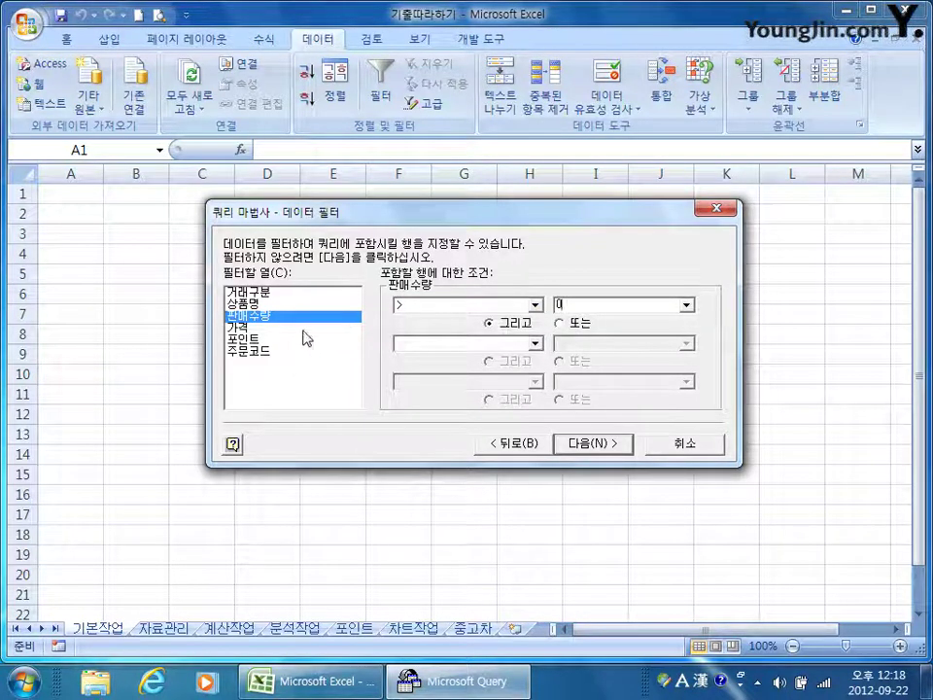
Add a filter for 거래구분 equal to 카드 or (또는) equal to 현금, and continue to the sort order
{"action": "left_click", "coordinate": [289, 293]}
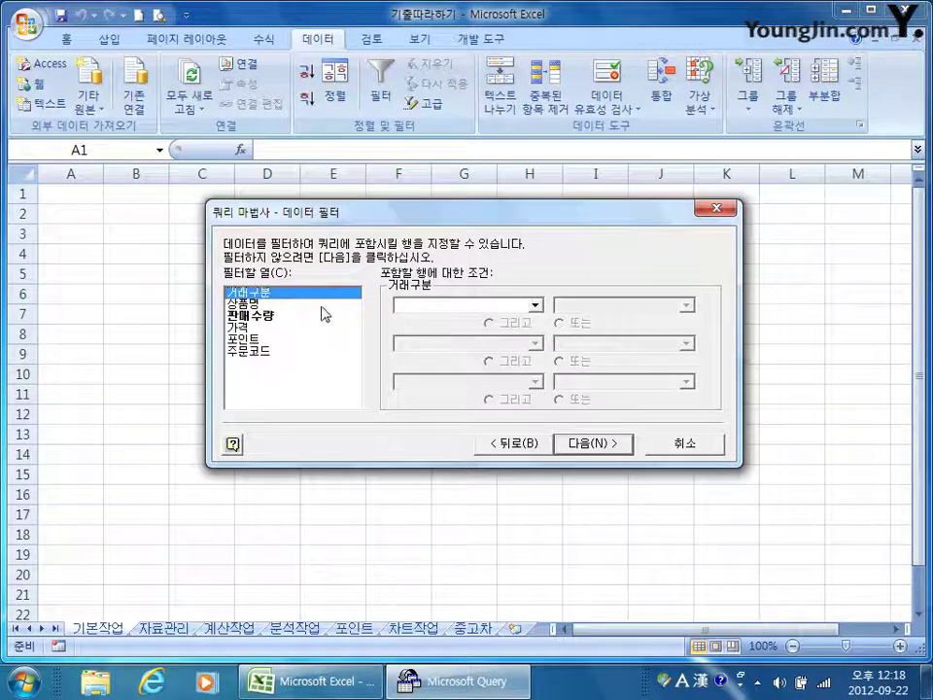
{"action": "left_click", "coordinate": [434, 307]}
{"action": "left_click", "coordinate": [434, 332]}
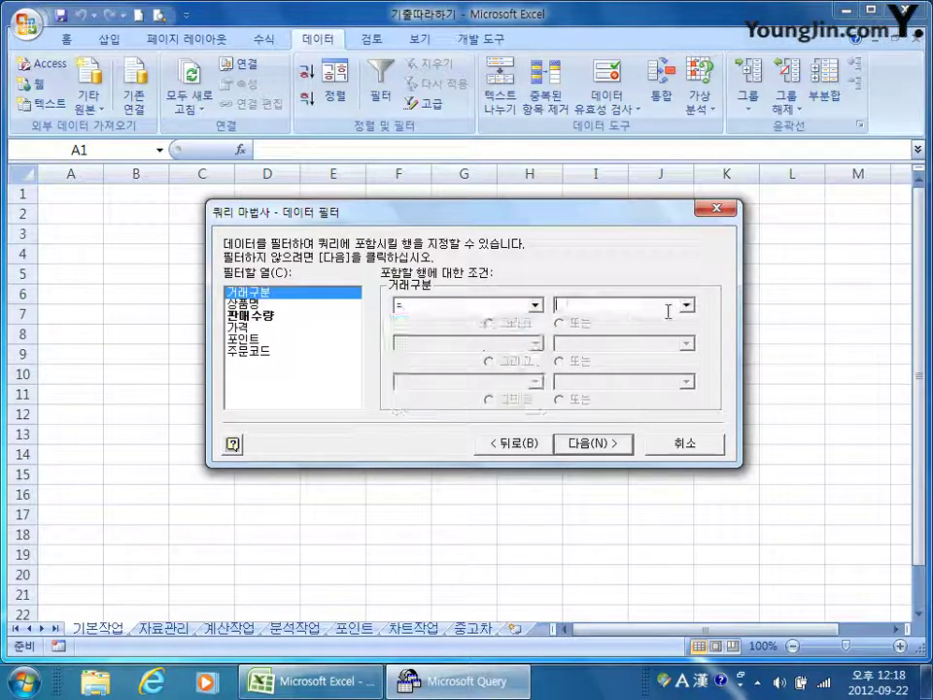
{"action": "left_click", "coordinate": [686, 305]}
{"action": "left_click", "coordinate": [683, 322]}
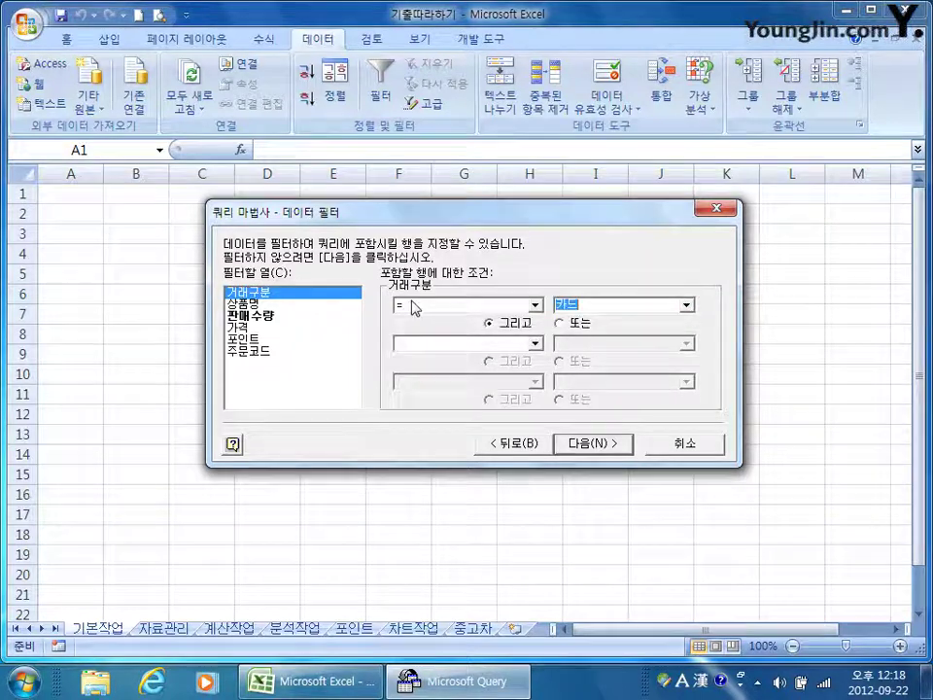
{"action": "left_click", "coordinate": [559, 322]}
{"action": "left_click", "coordinate": [534, 343]}
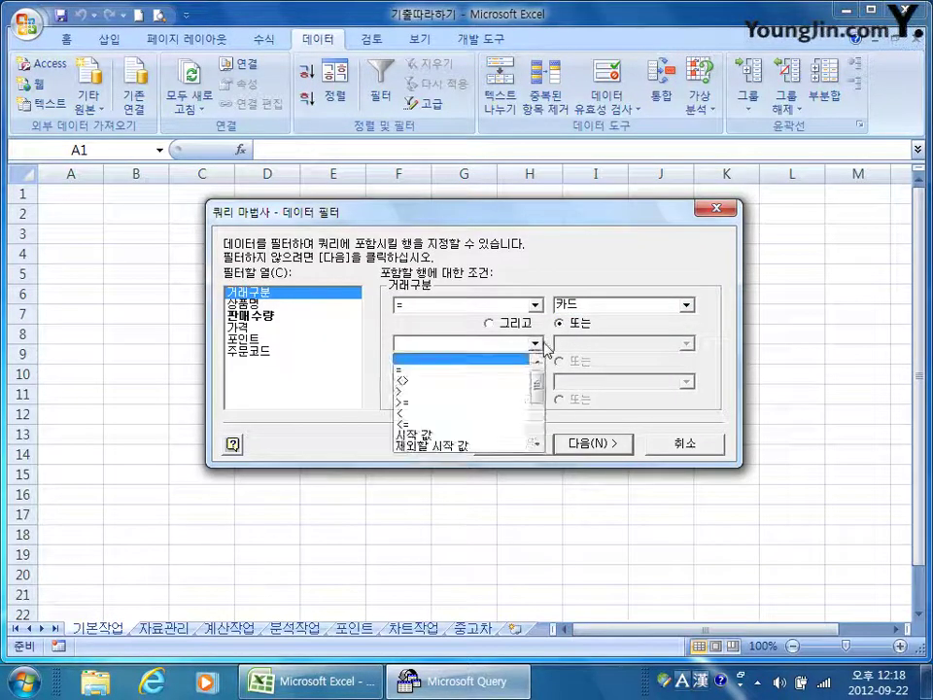
{"action": "left_click", "coordinate": [456, 358]}
{"action": "left_click", "coordinate": [686, 343]}
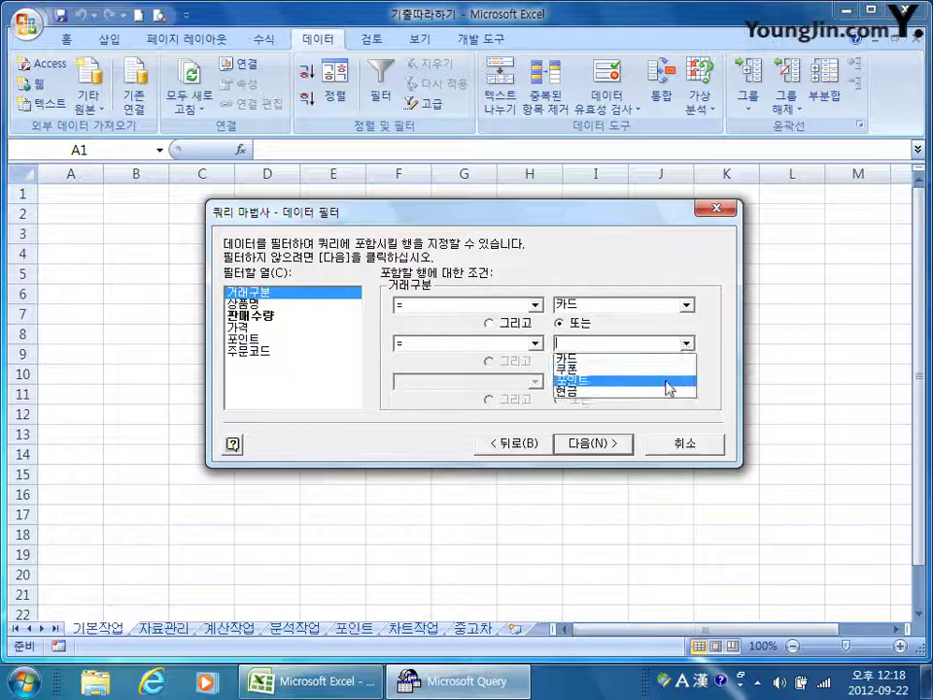
{"action": "left_click", "coordinate": [667, 381]}
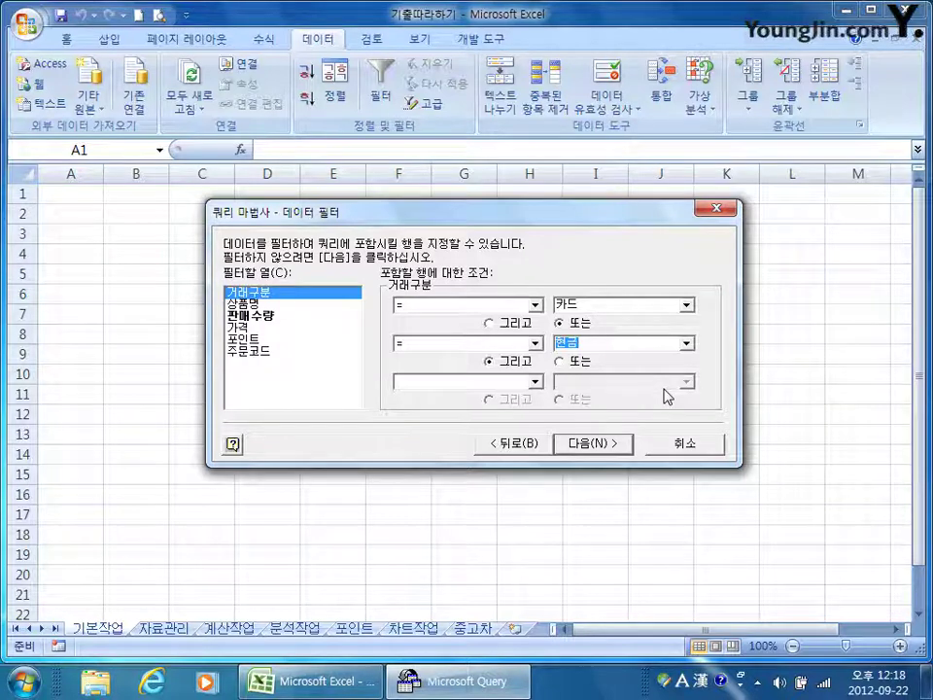
{"action": "left_click", "coordinate": [585, 448]}
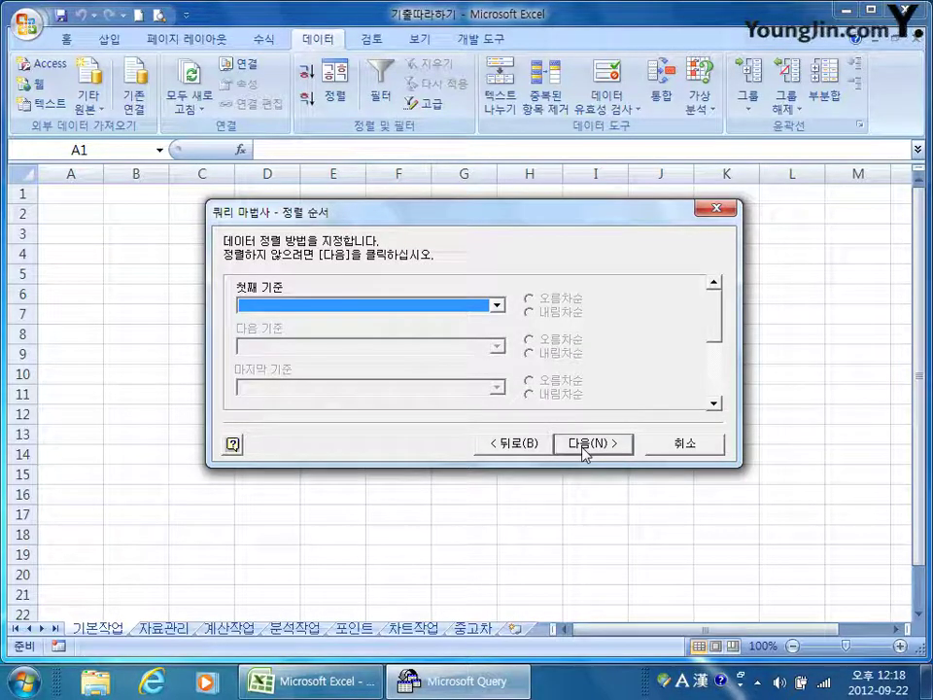
Sort the query results by 거래구분 in ascending order (오름차순) and by 상품명 in ascending order as the second key
{"action": "left_click", "coordinate": [428, 312]}
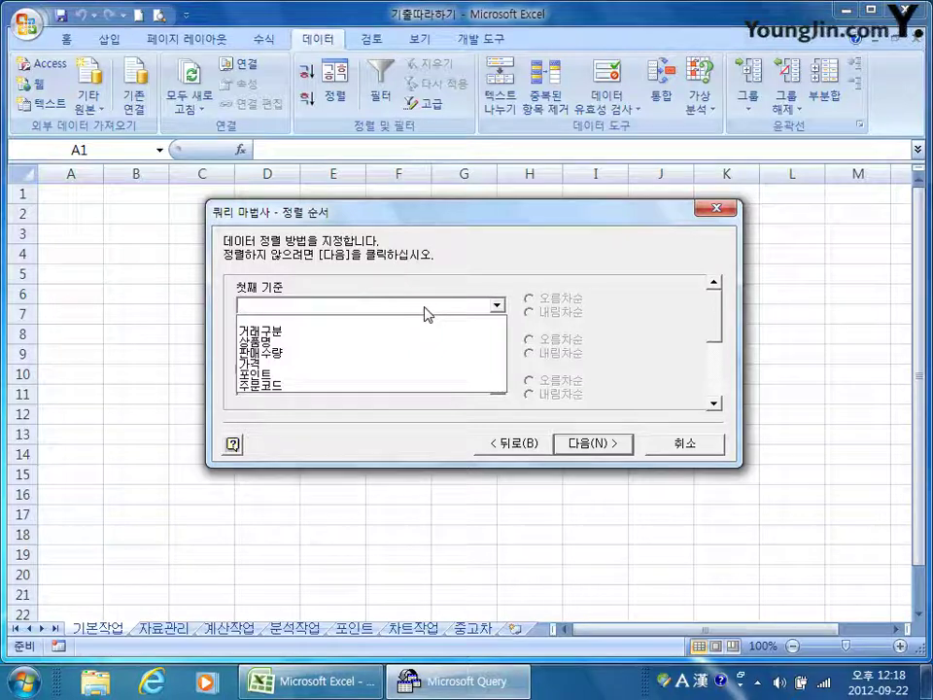
{"action": "left_click", "coordinate": [422, 332]}
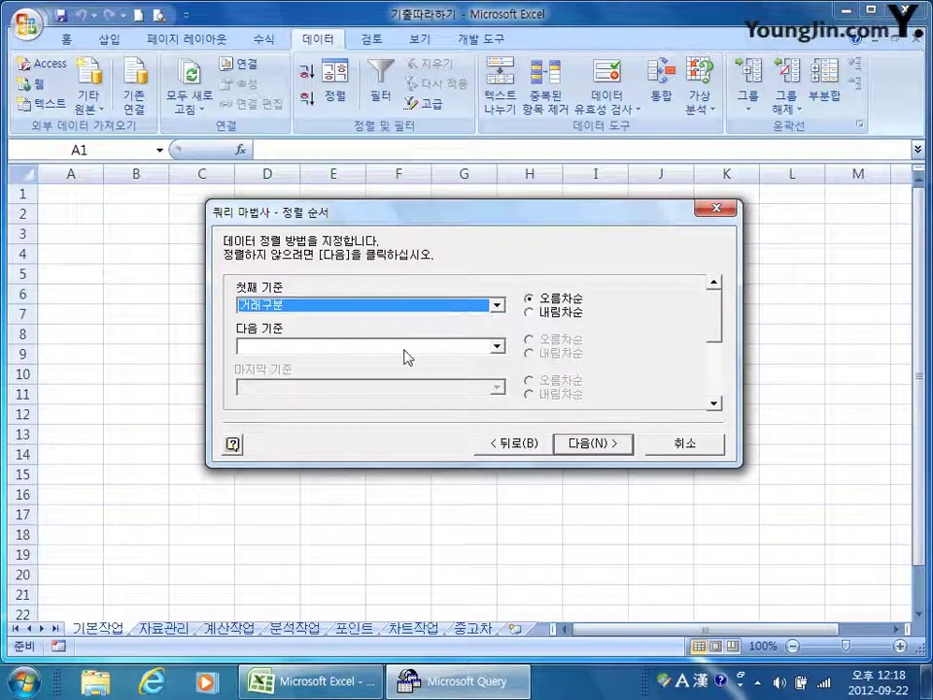
{"action": "left_click", "coordinate": [406, 348]}
{"action": "left_click", "coordinate": [404, 379]}
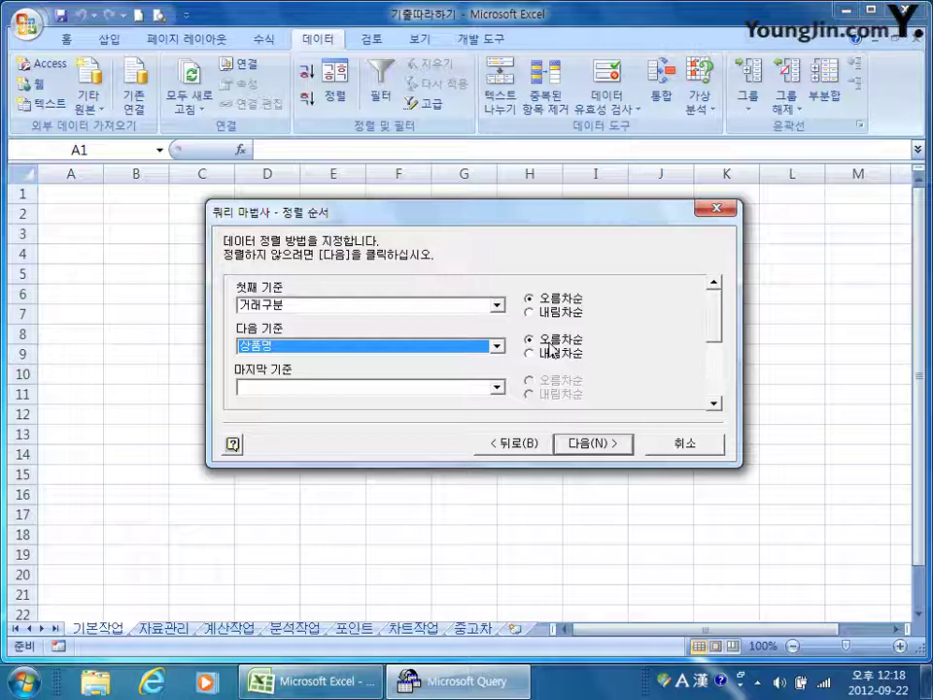
Finish the query wizard and return the data to the existing worksheet as a table (표) starting at cell A1
{"action": "left_click", "coordinate": [589, 444]}
{"action": "left_click", "coordinate": [589, 445]}
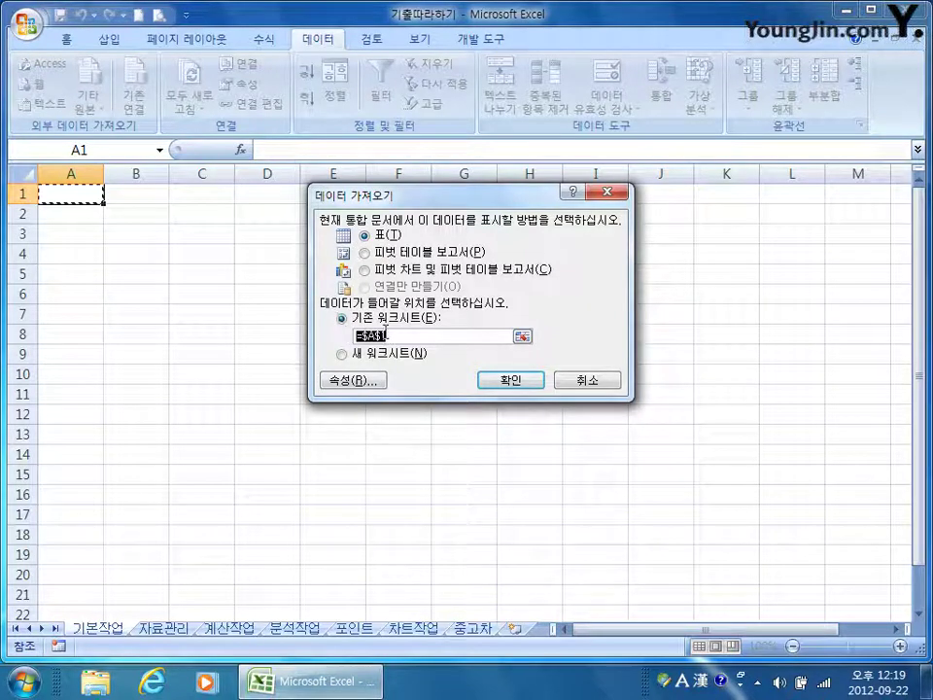
{"action": "left_click", "coordinate": [501, 380]}
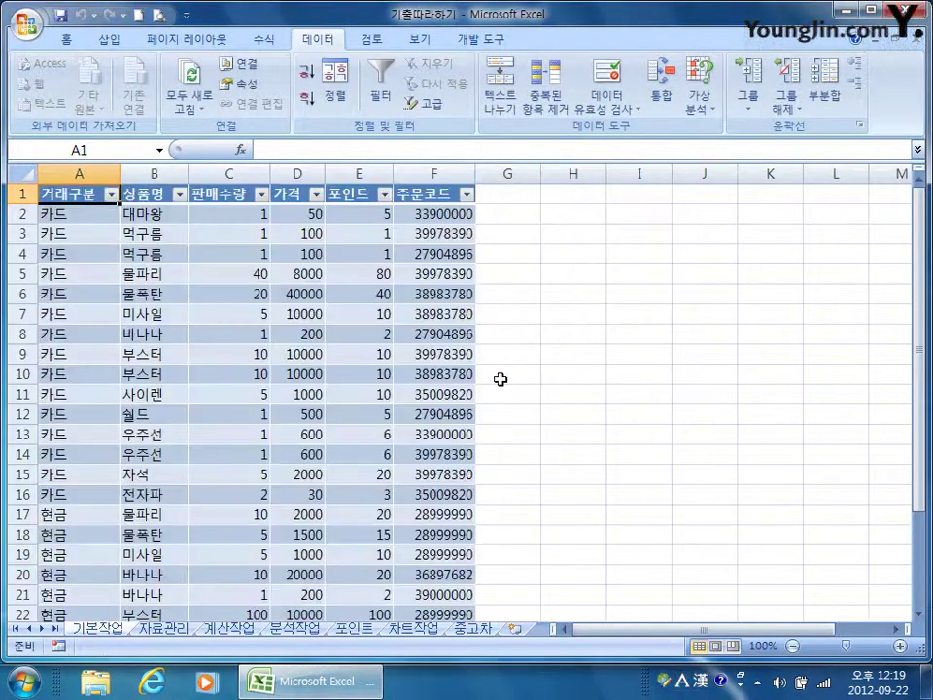
Convert the imported table on the 기본작업 sheet to a normal range, accepting the permanent removal of its query definition
{"action": "scroll", "coordinate": [214, 428], "scroll_direction": "down", "scroll_amount": 1}
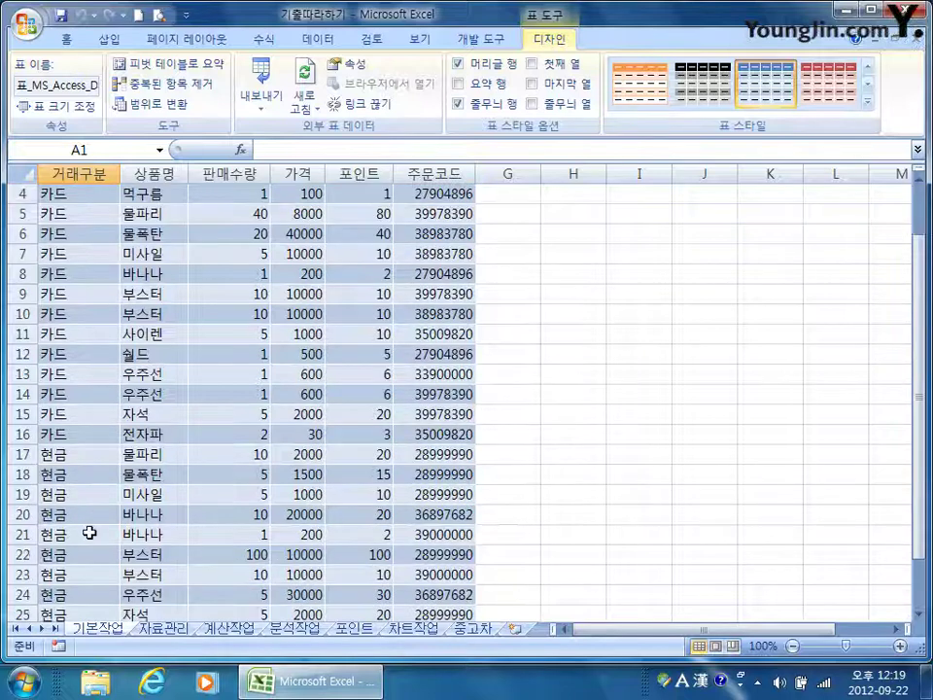
{"action": "scroll", "coordinate": [90, 552], "scroll_direction": "up", "scroll_amount": 1}
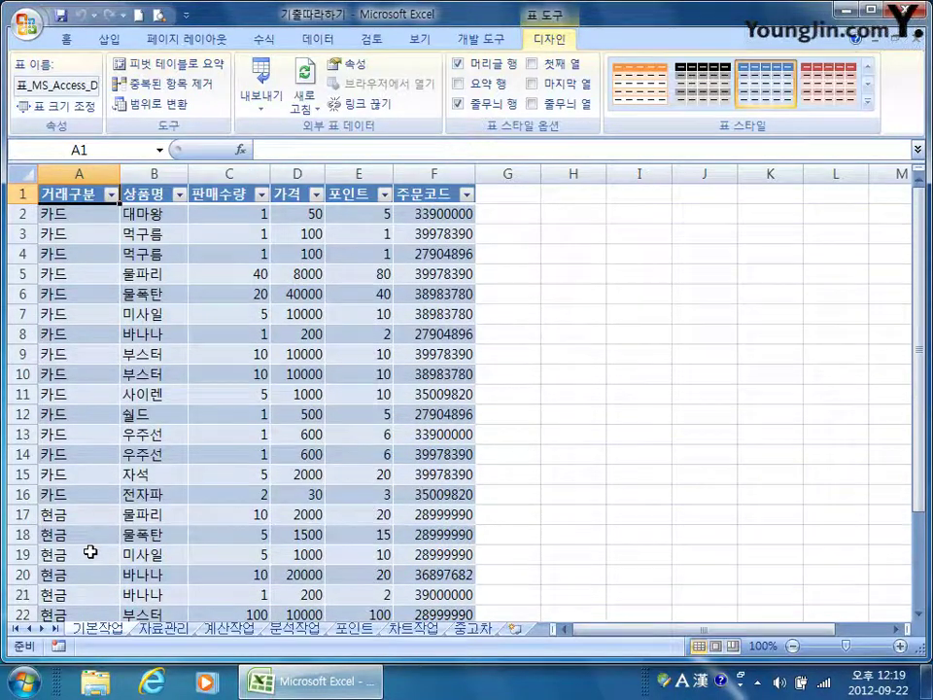
{"action": "scroll", "coordinate": [235, 534], "scroll_direction": "down", "scroll_amount": 2}
{"action": "scroll", "coordinate": [236, 533], "scroll_direction": "up", "scroll_amount": 2}
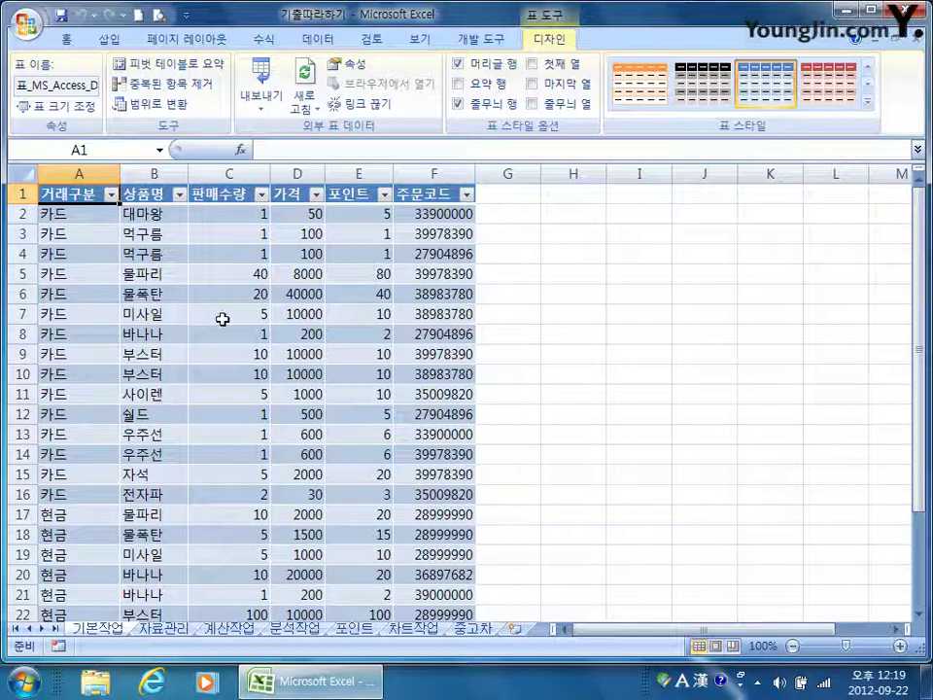
{"action": "left_click", "coordinate": [77, 193]}
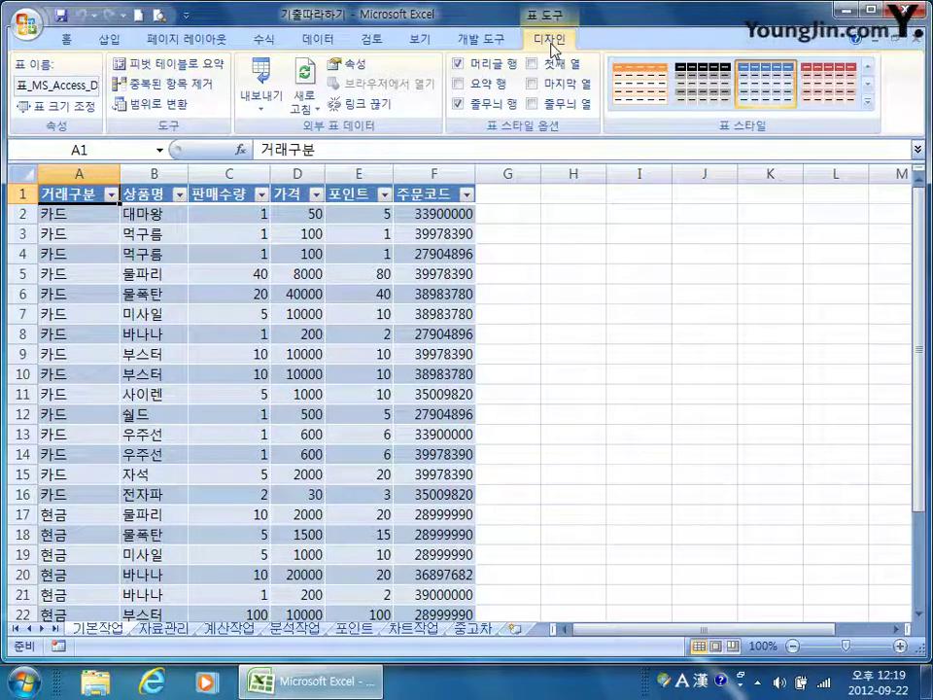
{"action": "left_click", "coordinate": [160, 104]}
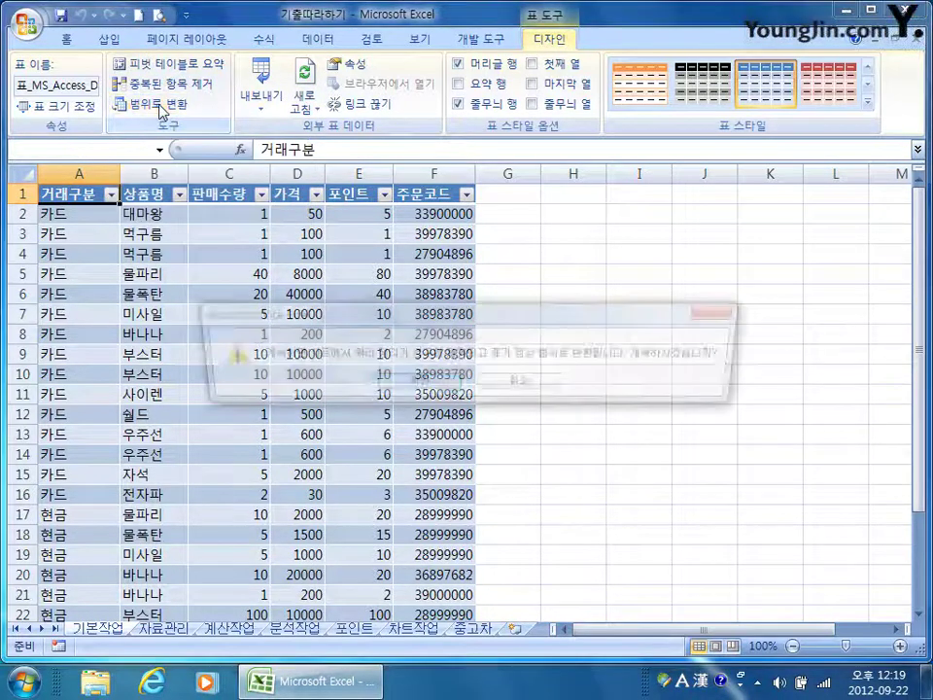
{"action": "left_click_drag", "start_coordinate": [401, 315], "coordinate": [374, 261]}
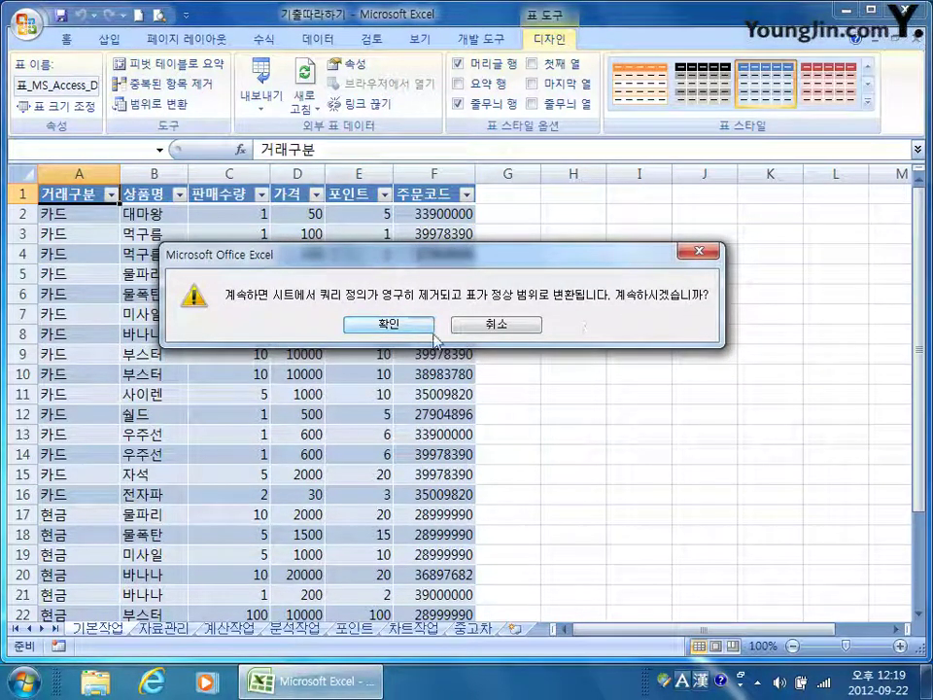
{"action": "left_click", "coordinate": [398, 325]}
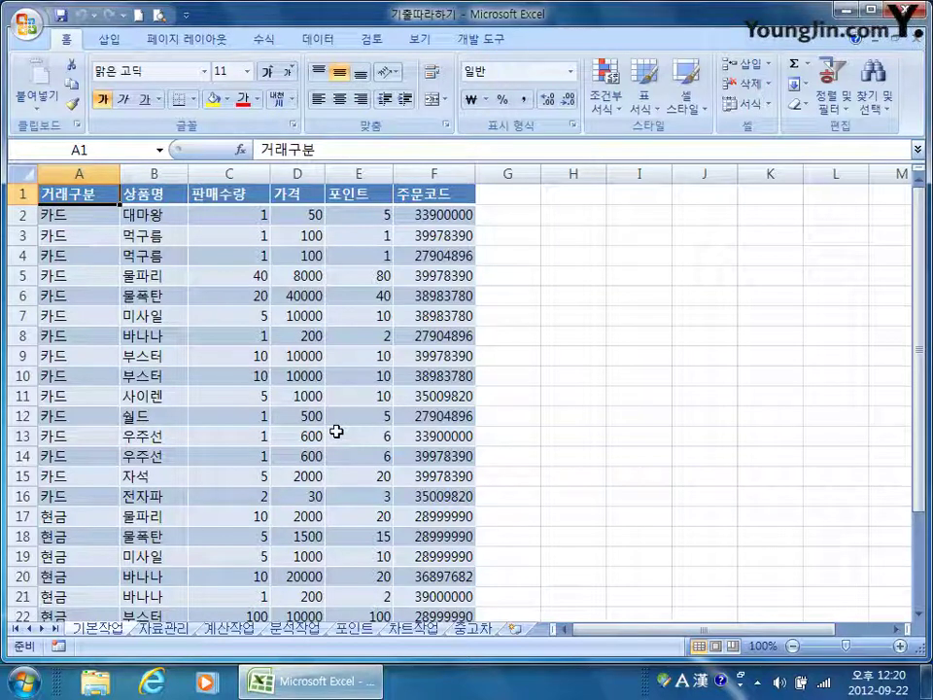
On the 자료관리 sheet, copy the 기어 header and the 오토 value beneath it from E2:E3 to B38:B39 below the table
{"action": "left_click", "coordinate": [167, 629]}
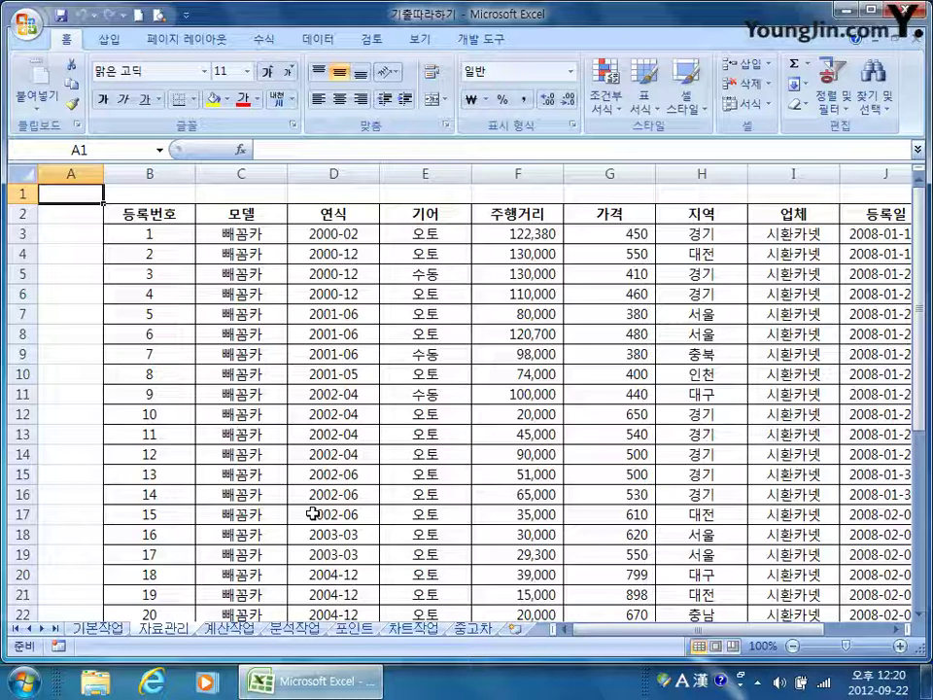
{"action": "left_click", "coordinate": [263, 474]}
{"action": "scroll", "coordinate": [261, 472], "scroll_direction": "down", "scroll_amount": 4}
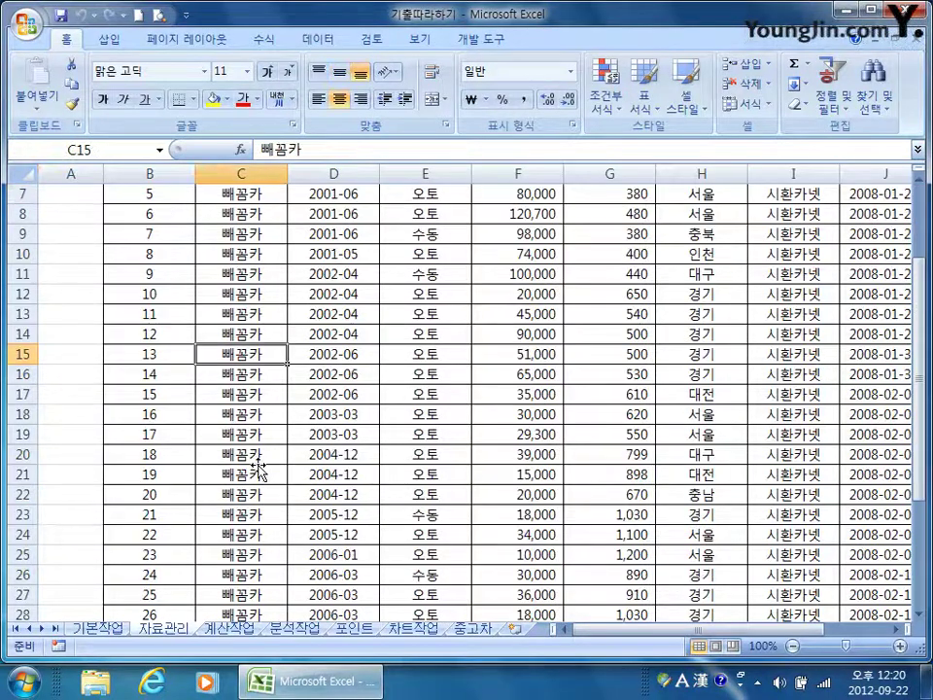
{"action": "scroll", "coordinate": [258, 470], "scroll_direction": "down", "scroll_amount": 2}
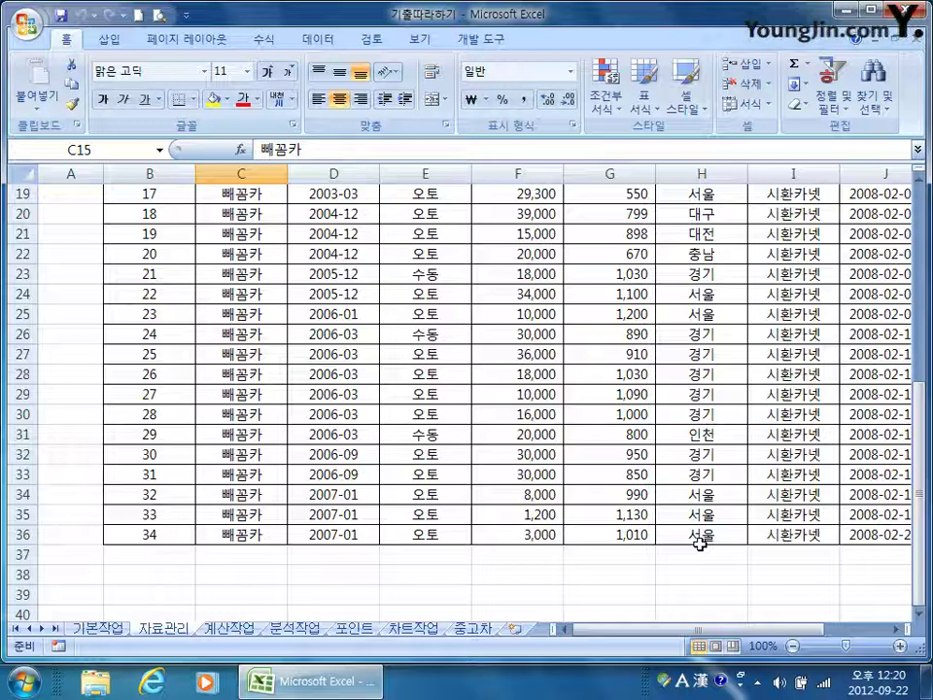
{"action": "left_click", "coordinate": [177, 583]}
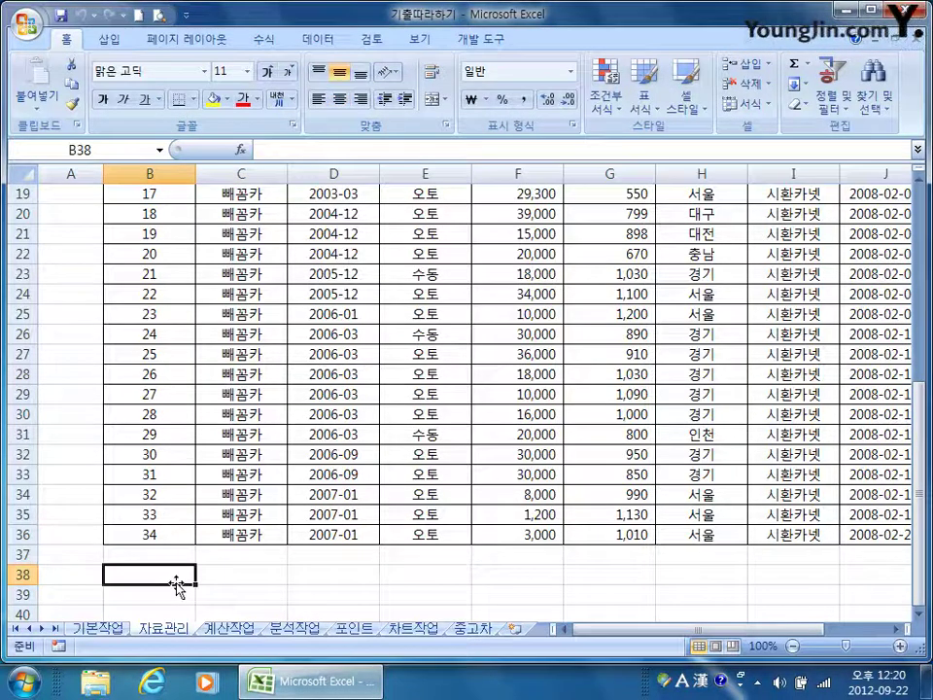
{"action": "scroll", "coordinate": [323, 552], "scroll_direction": "up", "scroll_amount": 6}
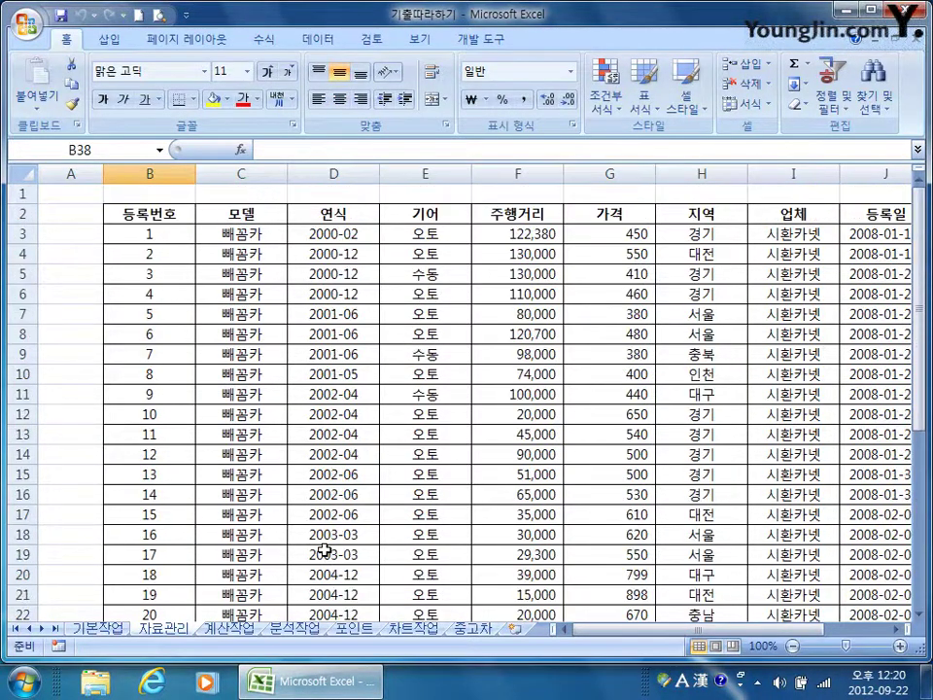
{"action": "left_click", "coordinate": [429, 210]}
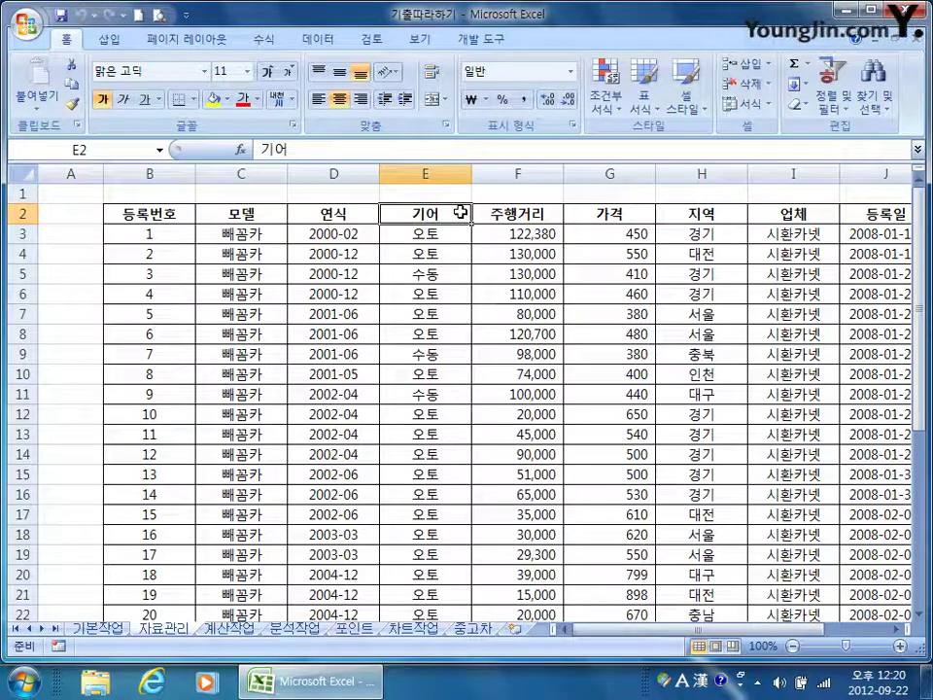
{"action": "left_click_drag", "start_coordinate": [459, 212], "coordinate": [458, 237]}
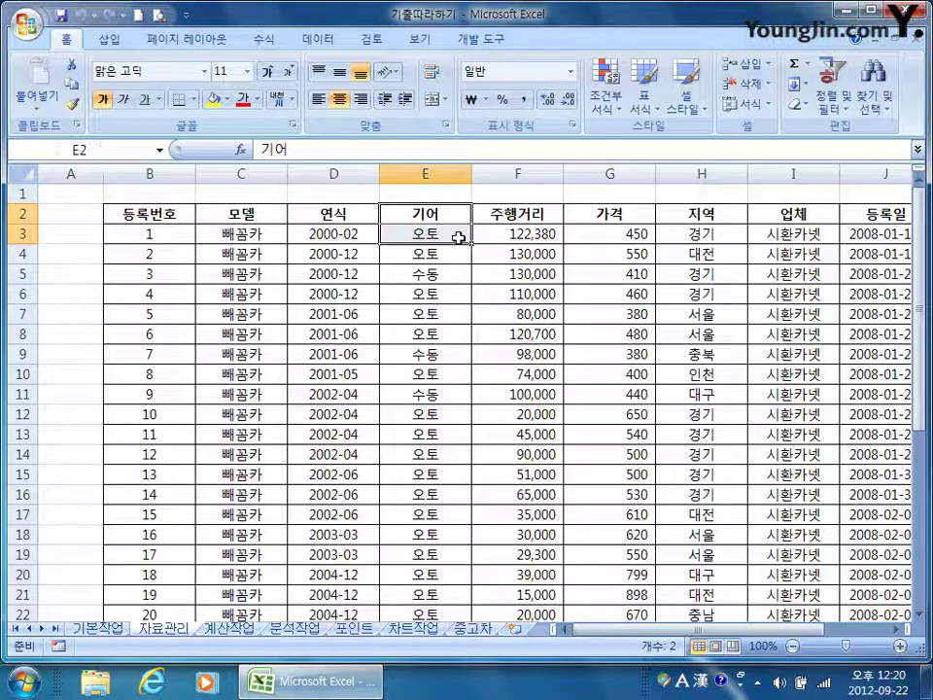
{"action": "key", "text": "ctrl+c"}
{"action": "scroll", "coordinate": [388, 409], "scroll_direction": "down", "scroll_amount": 9}
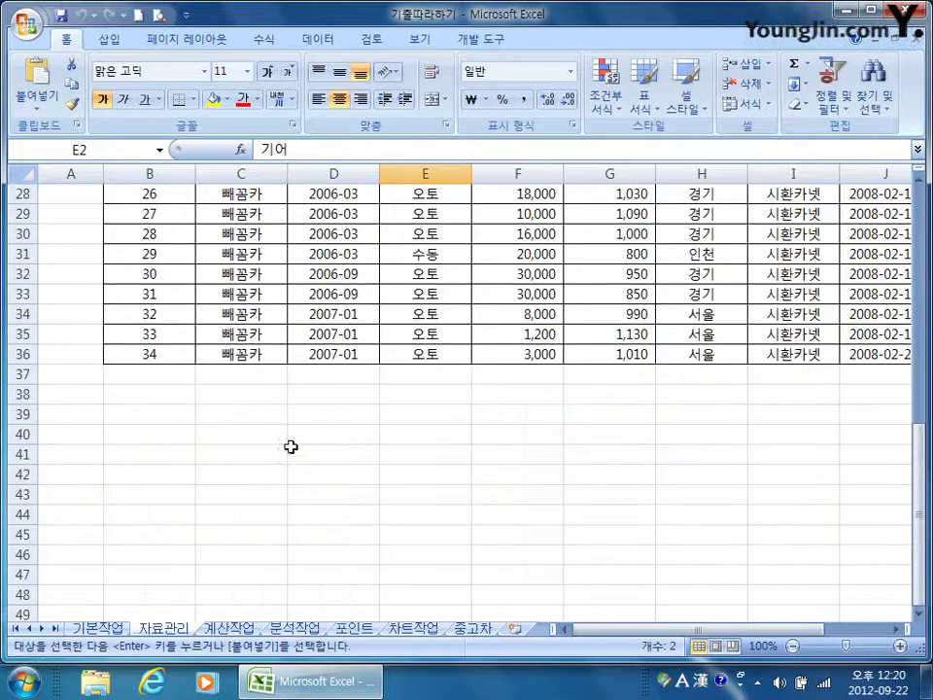
{"action": "left_click", "coordinate": [162, 400]}
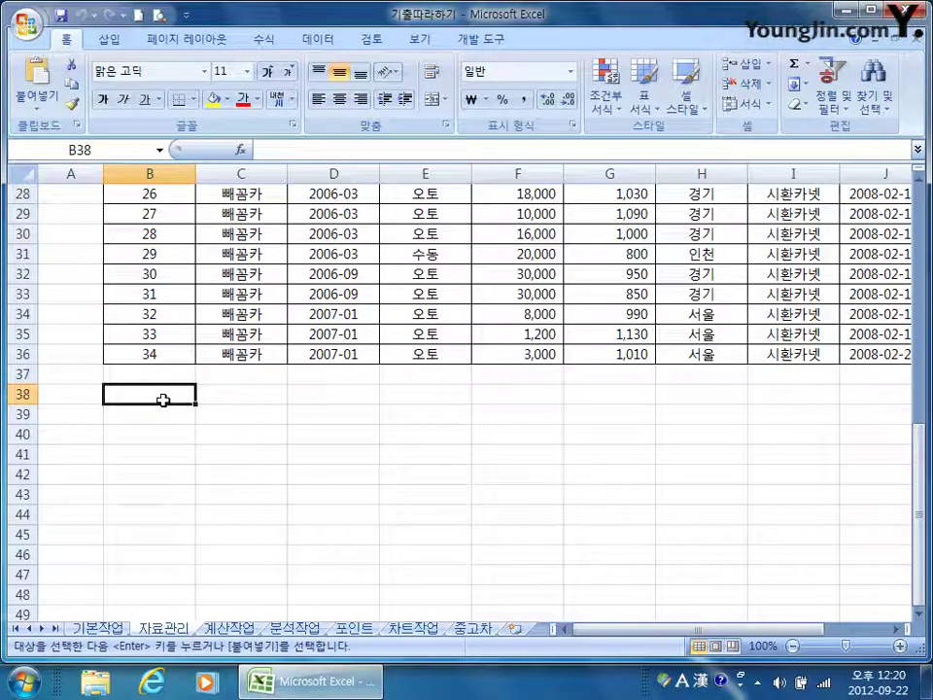
{"action": "key", "text": "ctrl+v"}
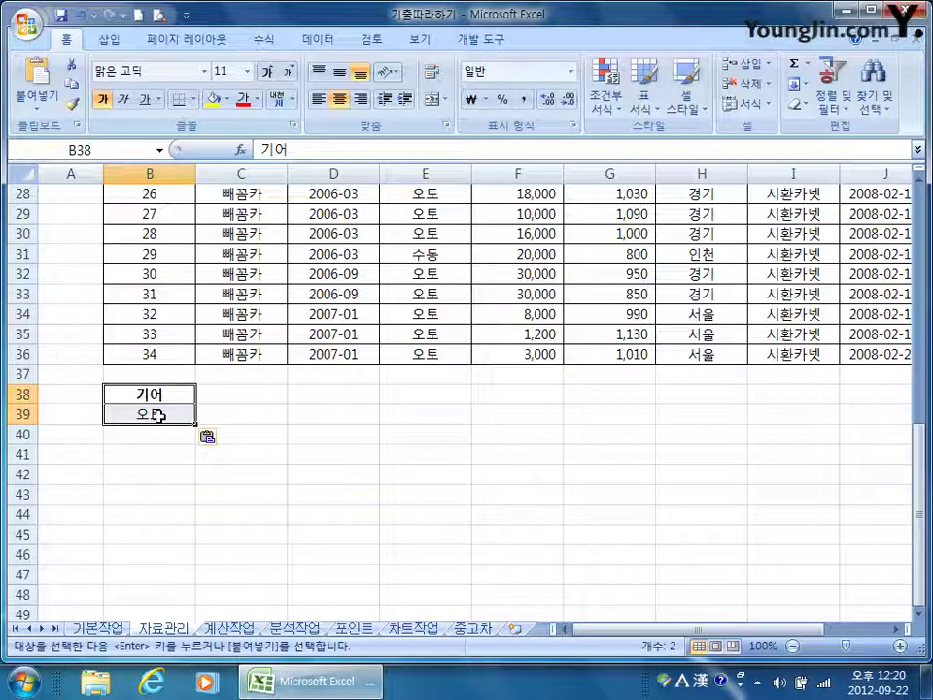
Copy the 주행거리 header from F2 to C38, beside the 기어 criteria header
{"action": "scroll", "coordinate": [155, 416], "scroll_direction": "up", "scroll_amount": 9}
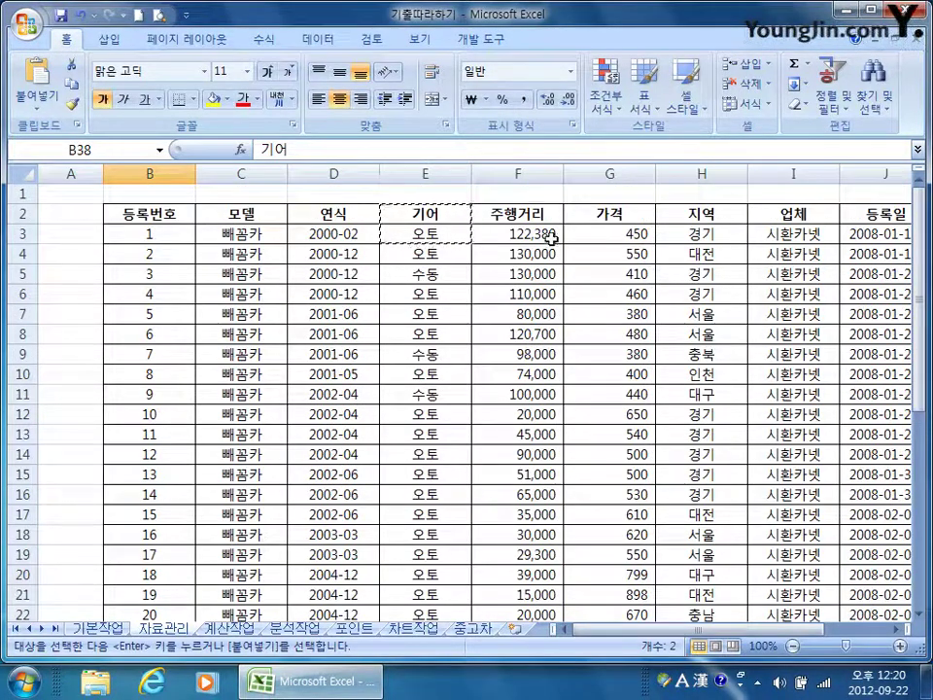
{"action": "left_click", "coordinate": [548, 216]}
{"action": "scroll", "coordinate": [309, 466], "scroll_direction": "down", "scroll_amount": 7}
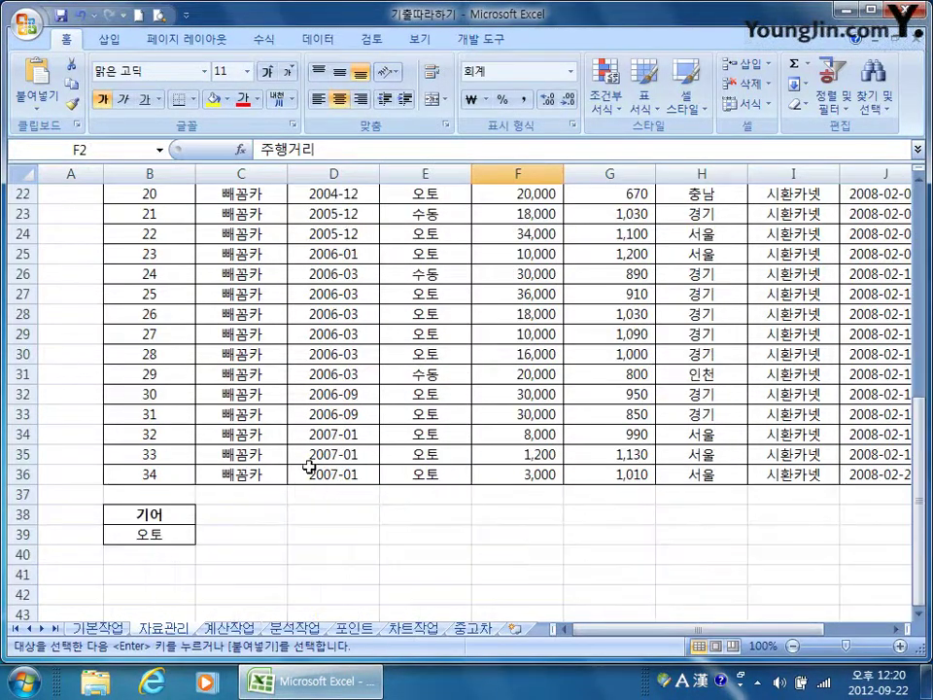
{"action": "scroll", "coordinate": [309, 466], "scroll_direction": "down", "scroll_amount": 2}
{"action": "left_click", "coordinate": [242, 396]}
{"action": "key", "text": "ctrl+v"}
Enter the criterion <=50000 in C39 under the 주행거리 header
{"action": "left_click", "coordinate": [242, 416]}
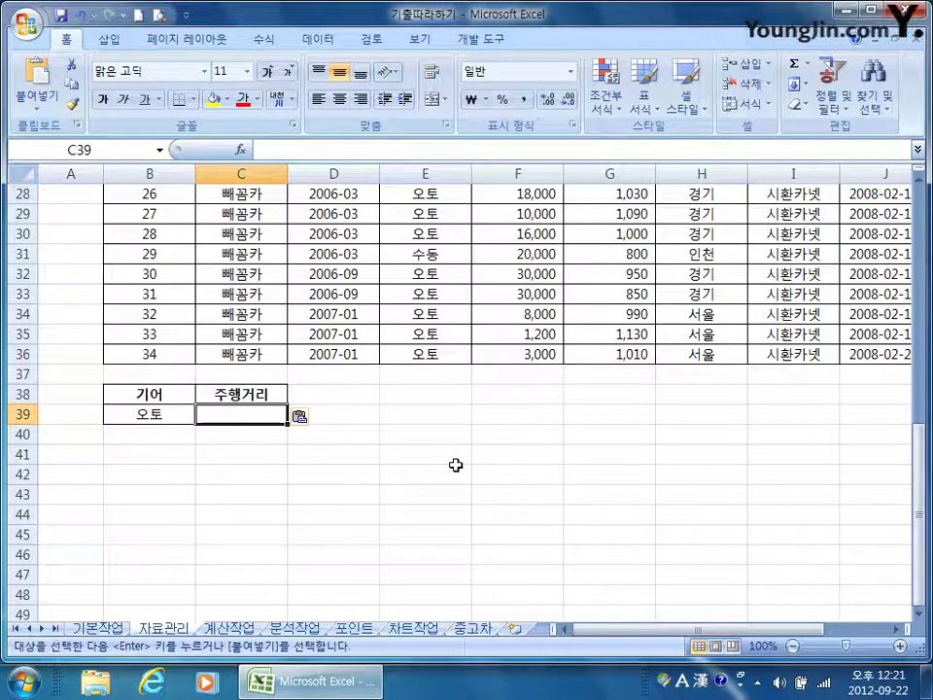
{"action": "type", "text": ">"}
{"action": "key", "text": "BackSpace"}
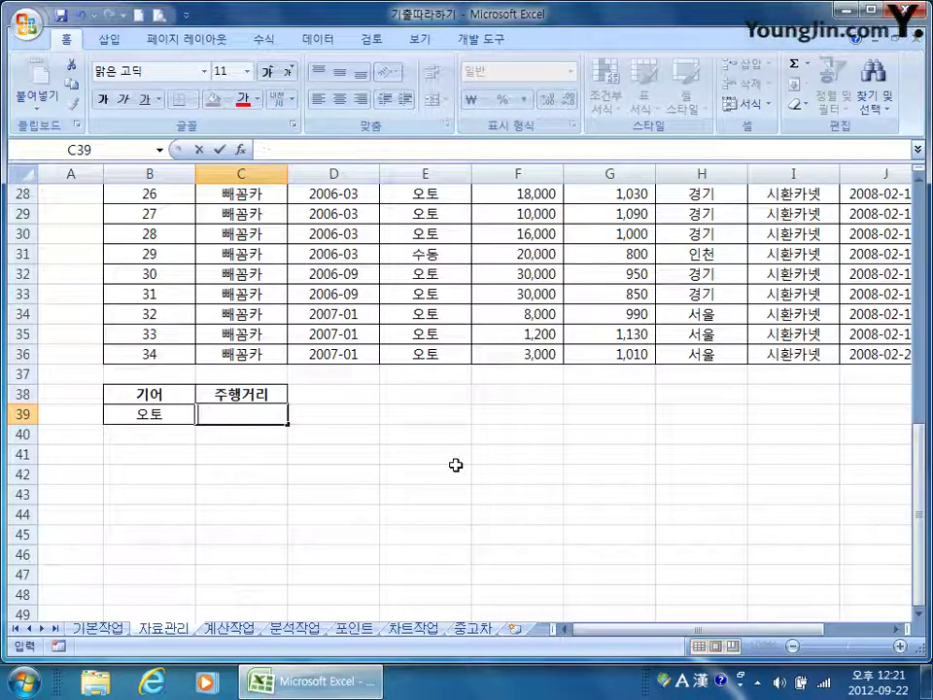
{"action": "type", "text": "<=50000"}
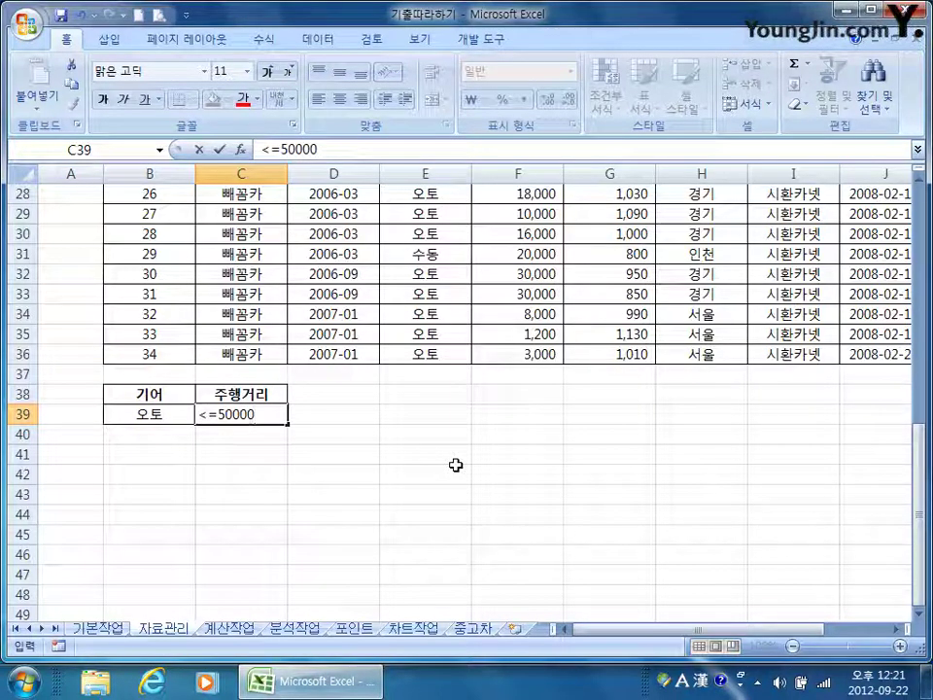
{"action": "left_click", "coordinate": [456, 467]}
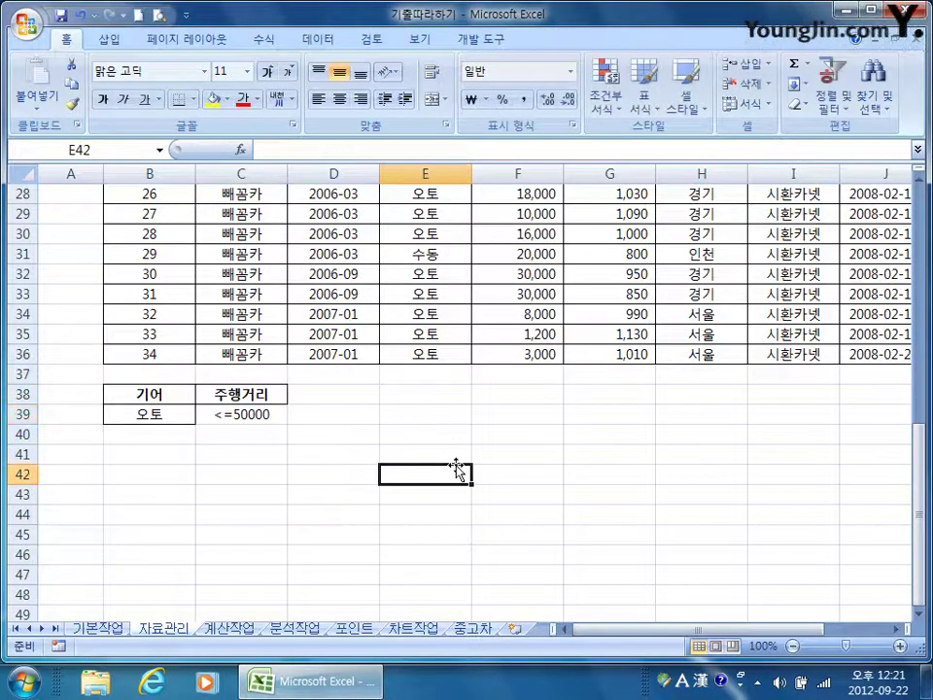
Copy the 가격 header from G2 into both D38 and E38 of the criteria range
{"action": "scroll", "coordinate": [684, 533], "scroll_direction": "up", "scroll_amount": 5}
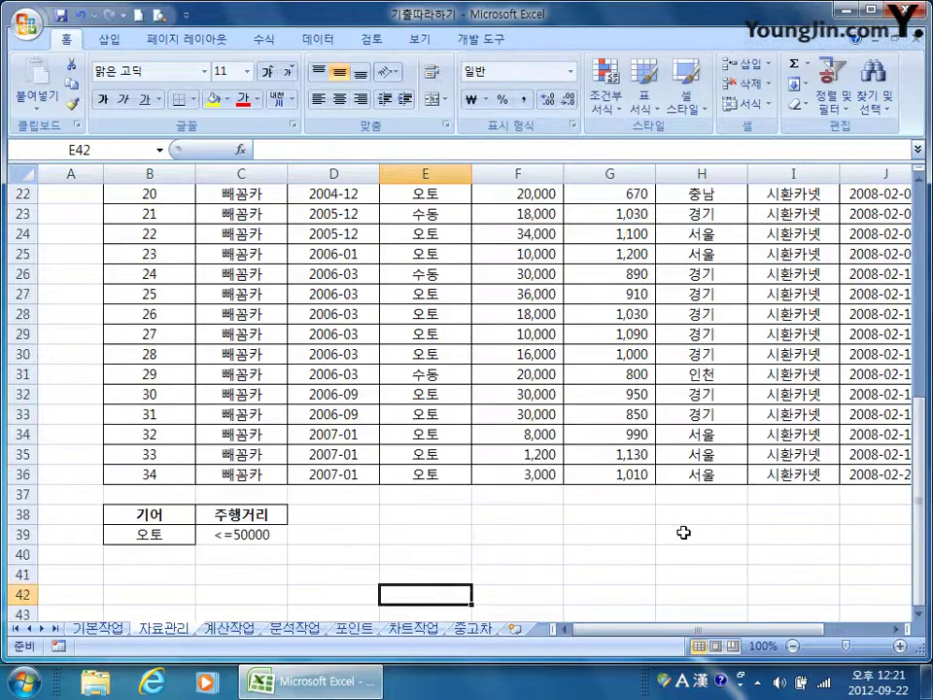
{"action": "scroll", "coordinate": [729, 383], "scroll_direction": "up", "scroll_amount": 4}
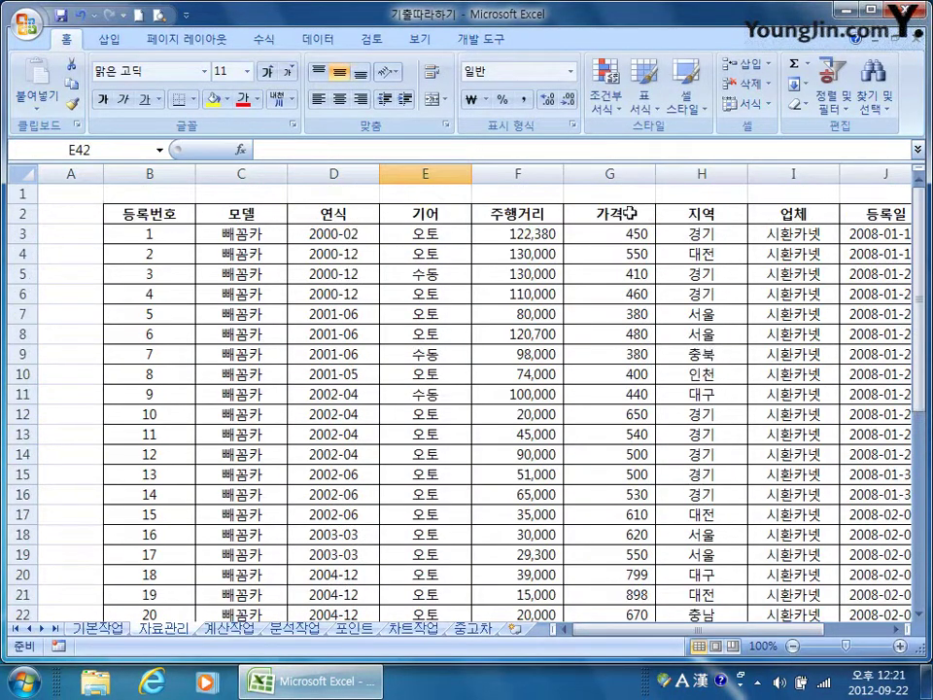
{"action": "left_click", "coordinate": [627, 213]}
{"action": "key", "text": "ctrl+c"}
{"action": "scroll", "coordinate": [396, 583], "scroll_direction": "down", "scroll_amount": 8}
{"action": "left_click", "coordinate": [375, 453]}
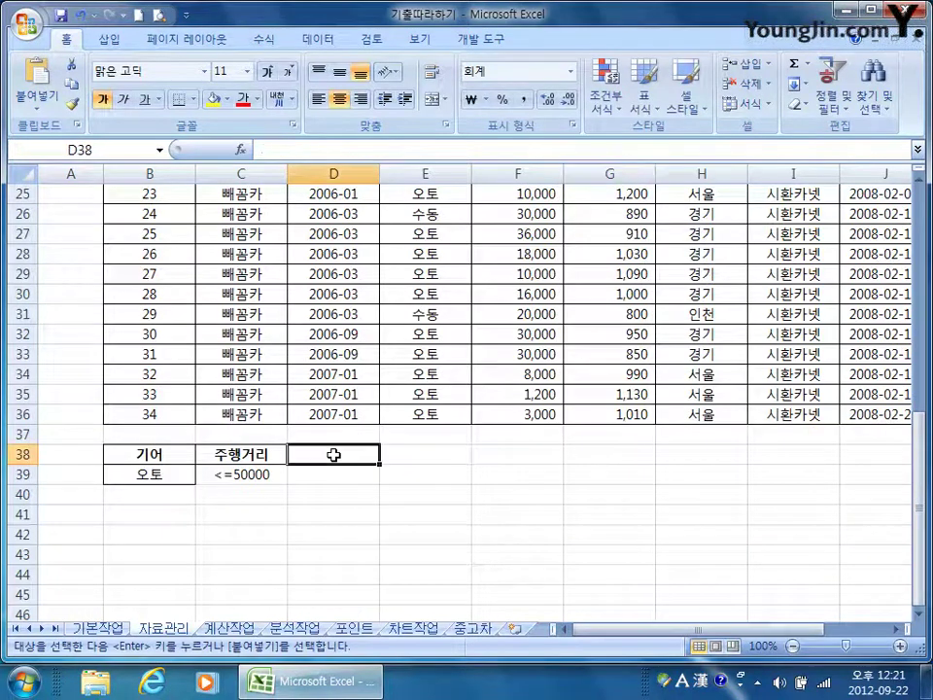
{"action": "key", "text": "ctrl+v"}
{"action": "left_click", "coordinate": [385, 451]}
{"action": "key", "text": "ctrl+v"}
Enter the price criteria >=800 in D39 and <=1000 in E39 beneath the two 가격 headers
{"action": "left_click", "coordinate": [334, 474]}
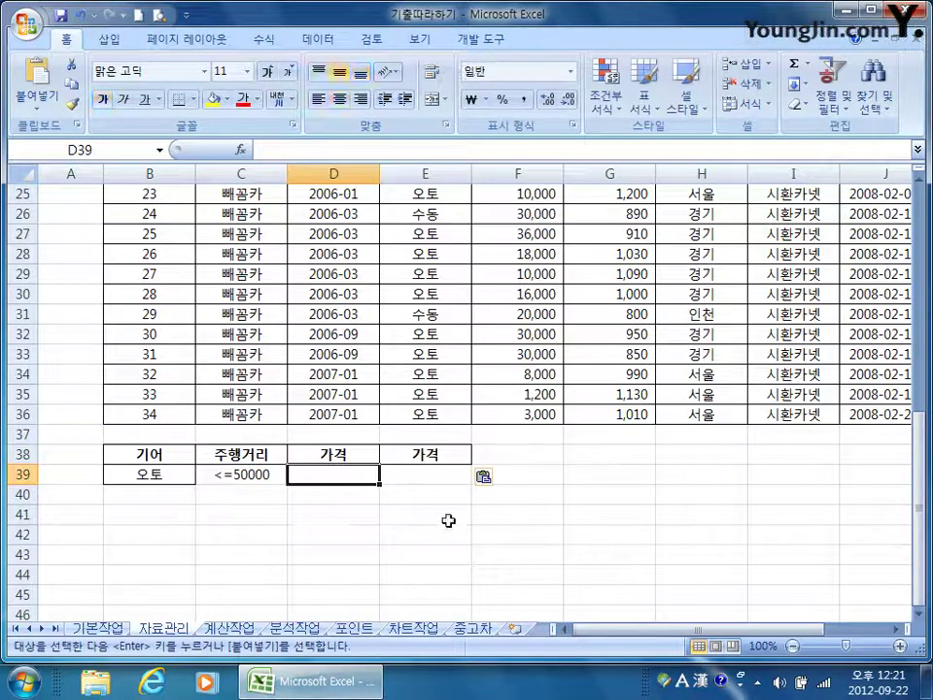
{"action": "type", "text": ">="}
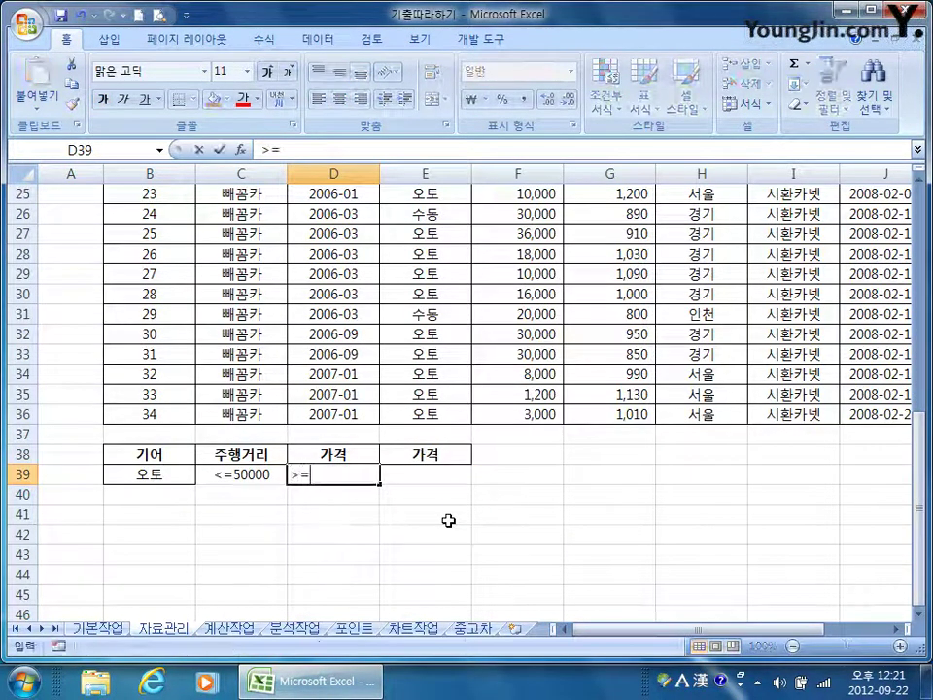
{"action": "type", "text": "800"}
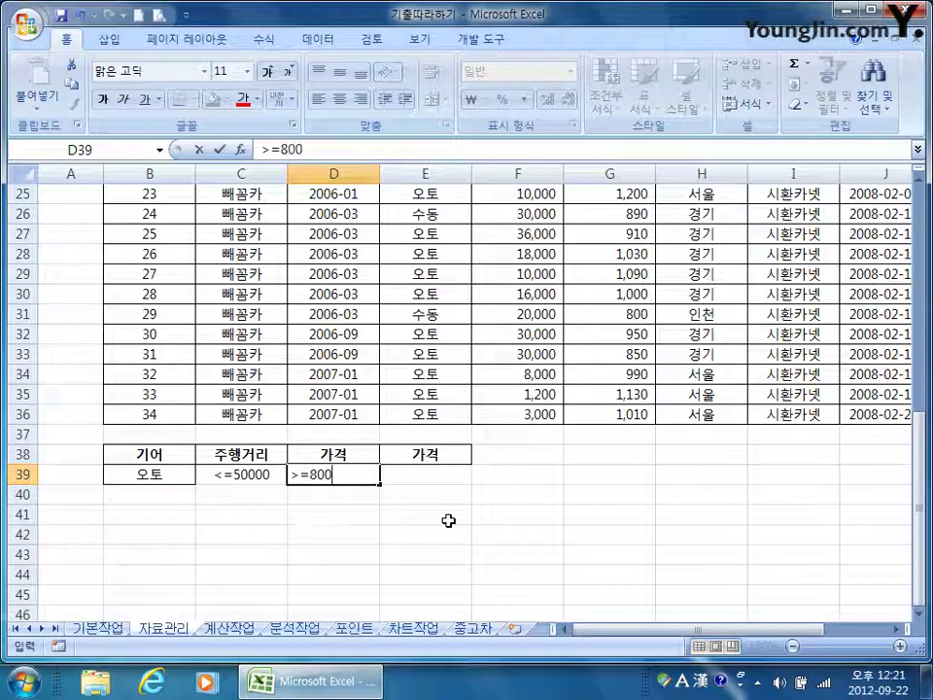
{"action": "key", "text": "Tab"}
{"action": "type", "text": "<="}
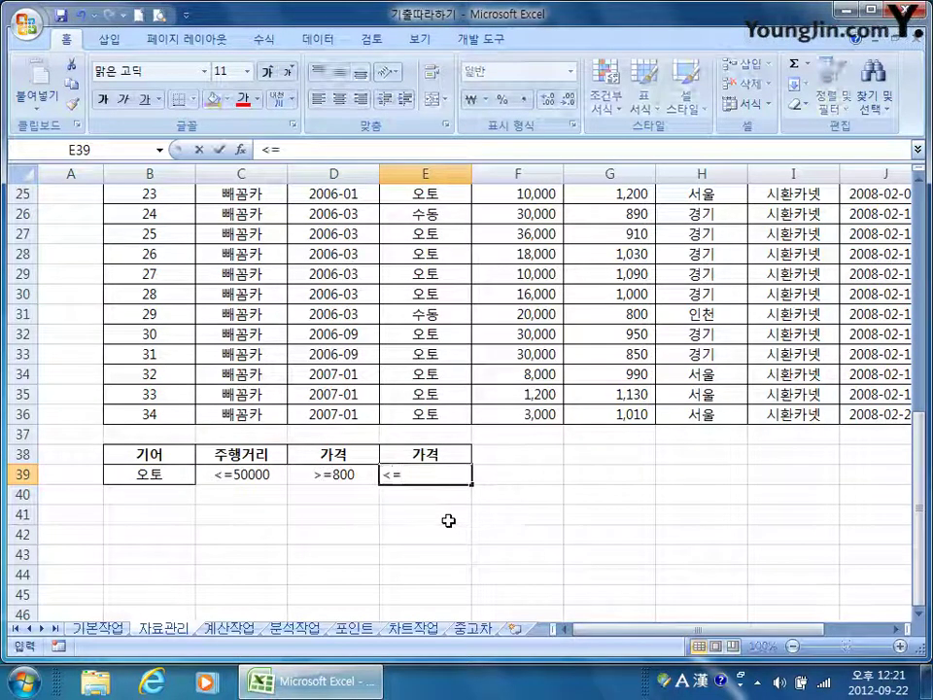
{"action": "type", "text": "1000"}
{"action": "key", "text": "Return"}
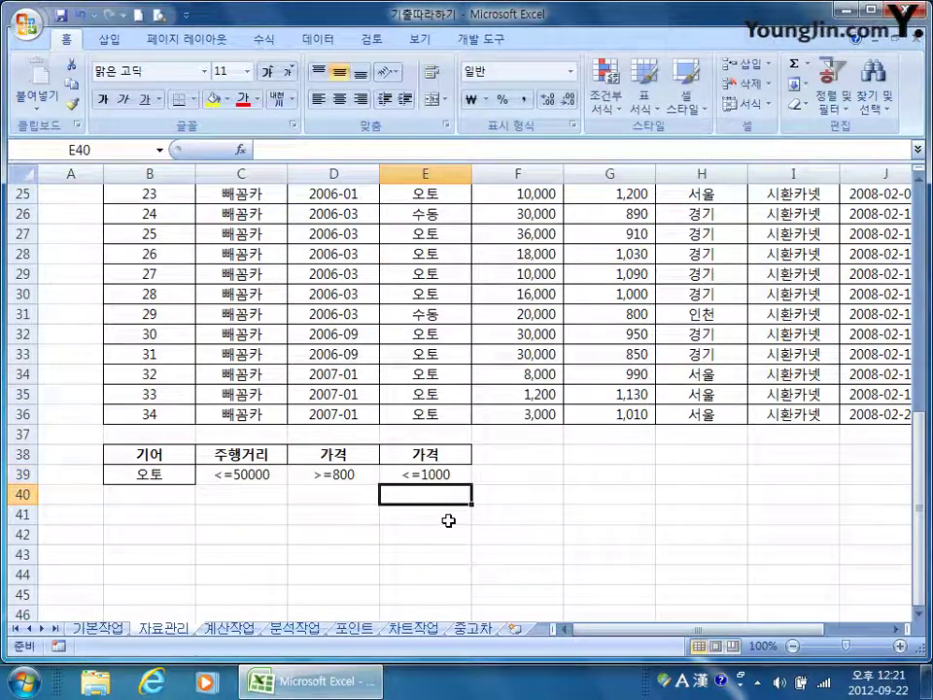
{"action": "left_click_drag", "start_coordinate": [356, 476], "coordinate": [442, 486]}
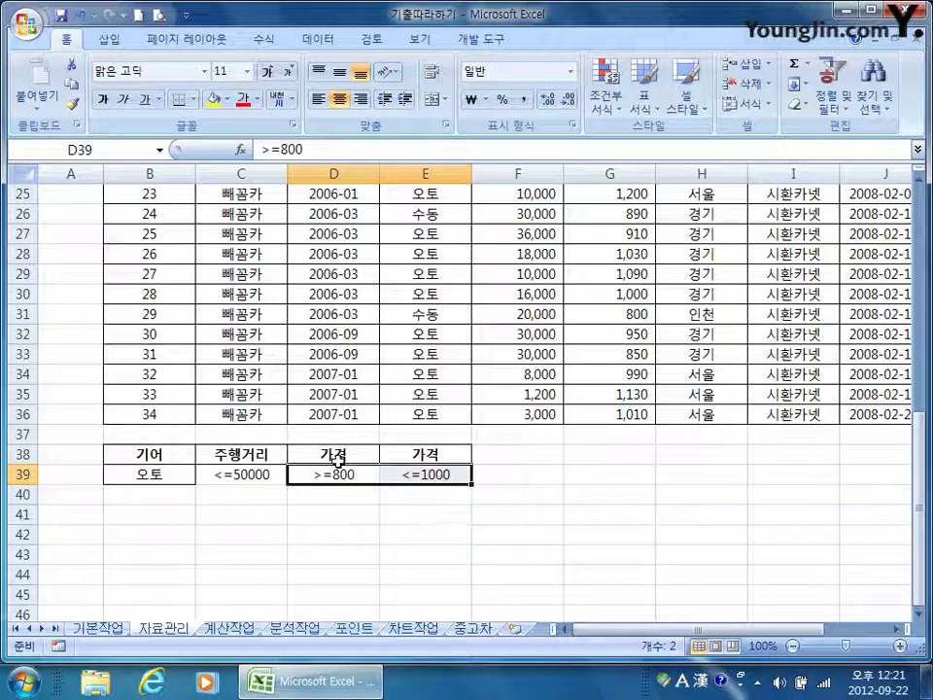
{"action": "left_click_drag", "start_coordinate": [336, 454], "coordinate": [418, 488]}
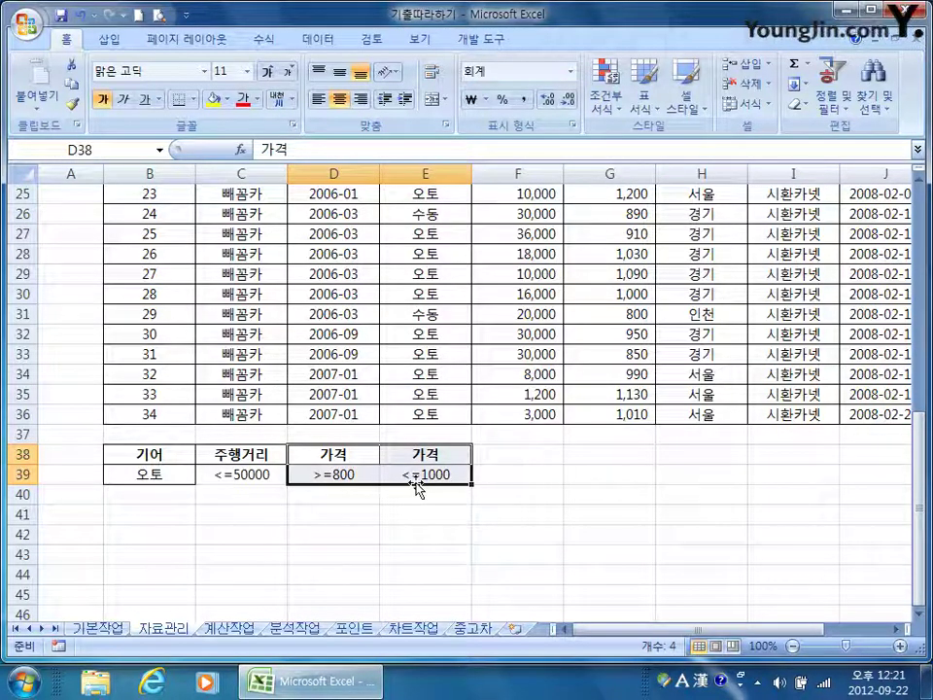
{"action": "left_click_drag", "start_coordinate": [344, 473], "coordinate": [412, 474]}
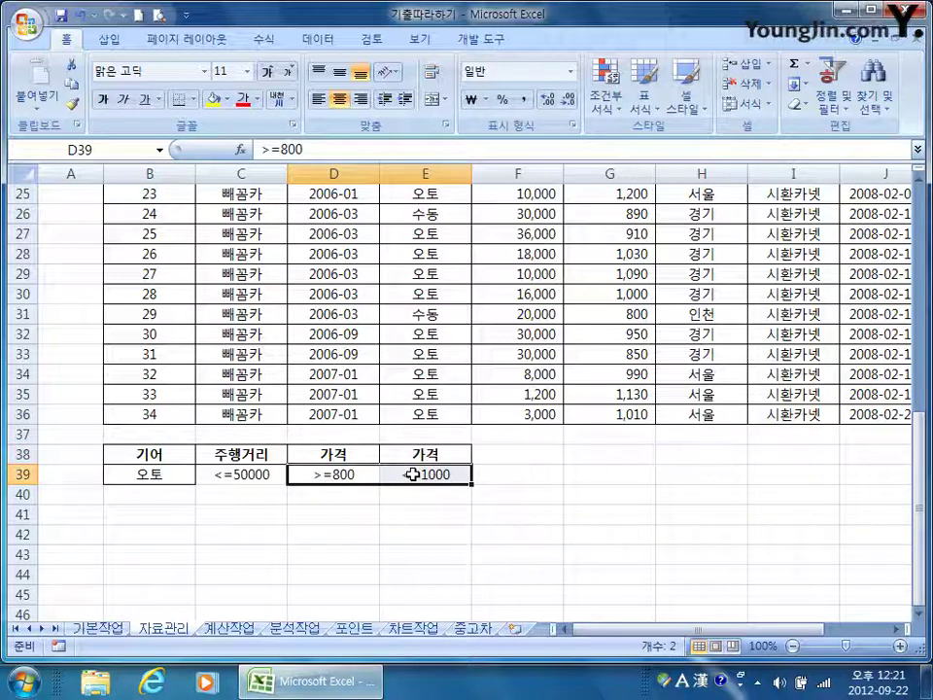
{"action": "left_click_drag", "start_coordinate": [148, 454], "coordinate": [389, 478]}
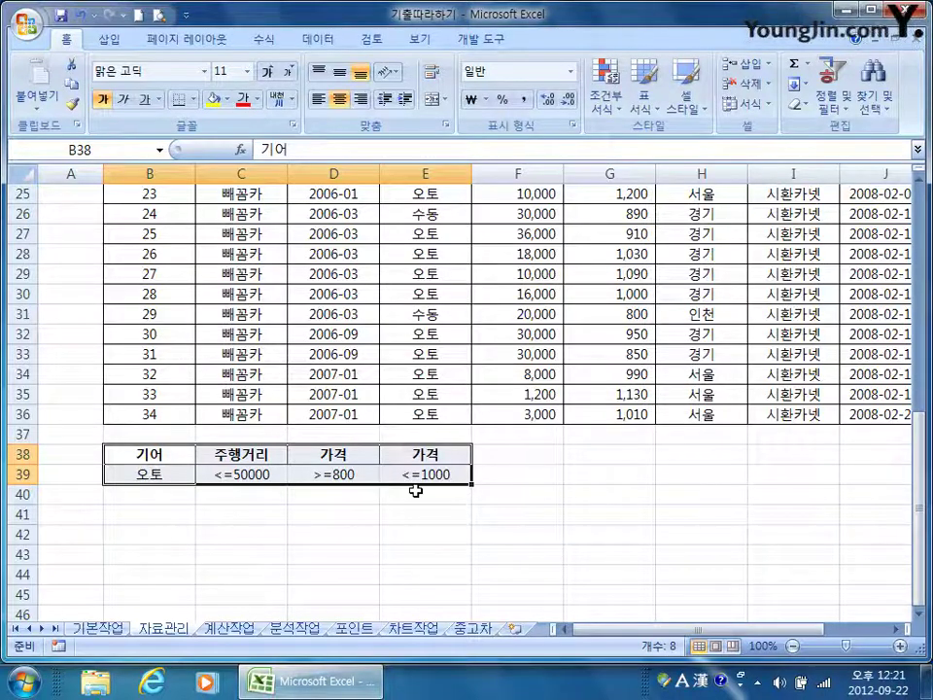
Copy the 지역 header from H2 together with the 인천 value from H10 into F38:F39 of the criteria range
{"action": "scroll", "coordinate": [510, 483], "scroll_direction": "up", "scroll_amount": 8}
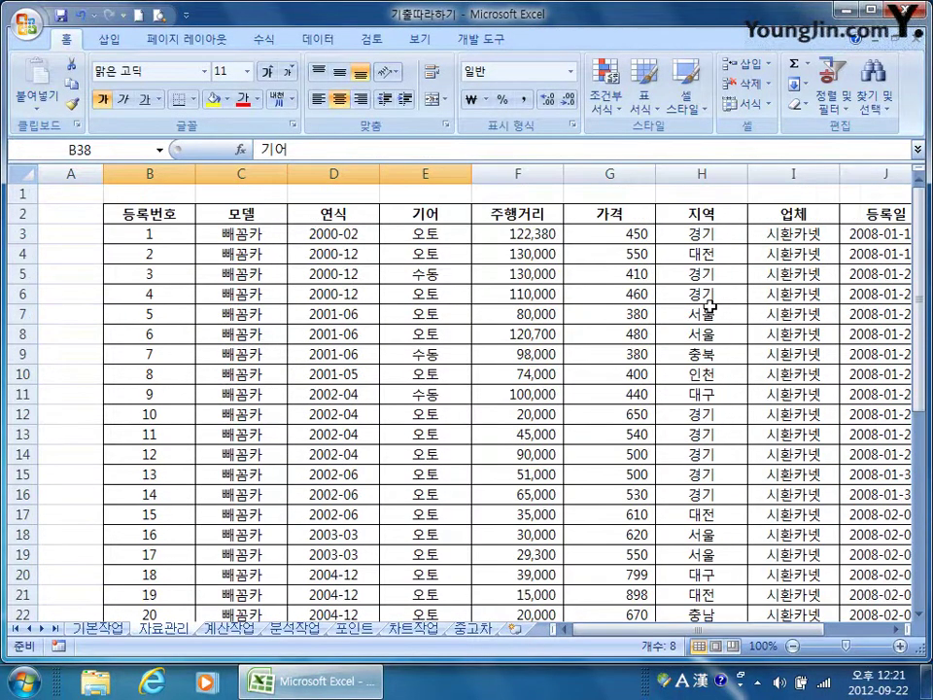
{"action": "left_click", "coordinate": [696, 221]}
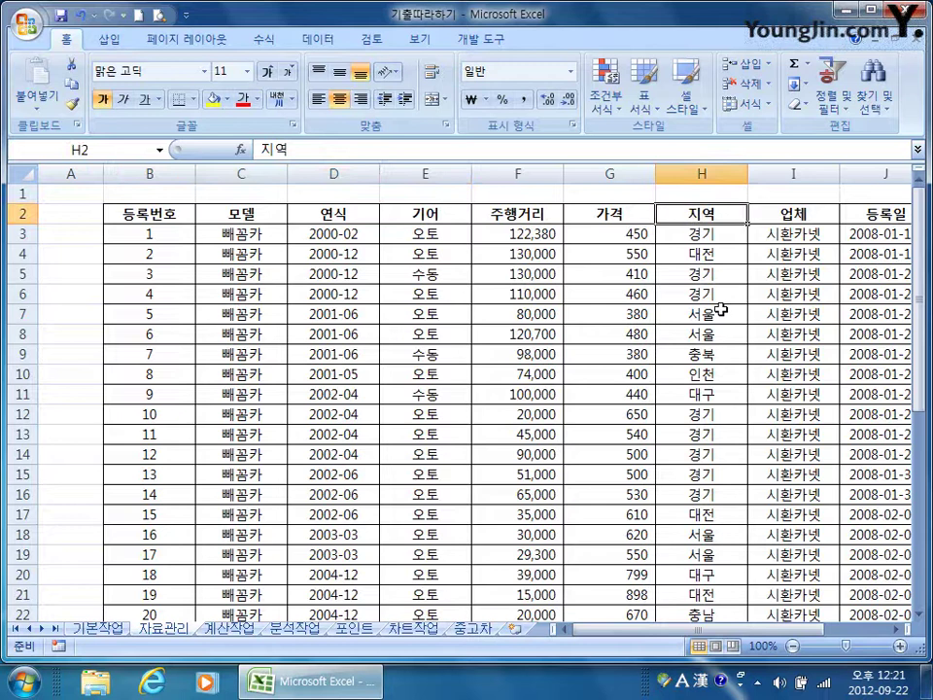
{"action": "left_click", "coordinate": [719, 379], "text": "ctrl"}
{"action": "key", "text": "ctrl+c"}
{"action": "scroll", "coordinate": [502, 566], "scroll_direction": "down", "scroll_amount": 9}
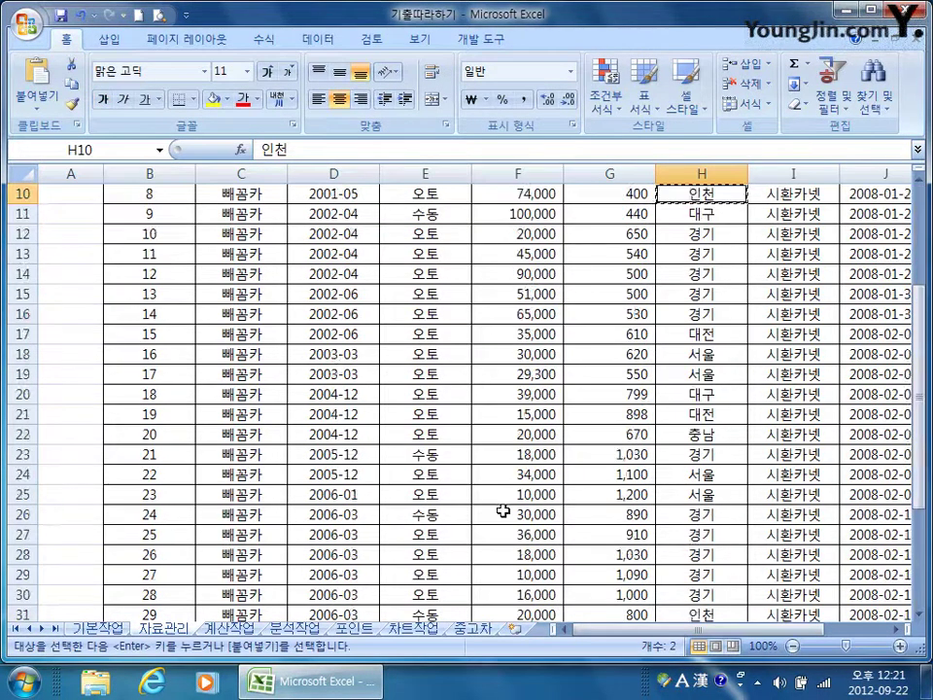
{"action": "left_click", "coordinate": [514, 405]}
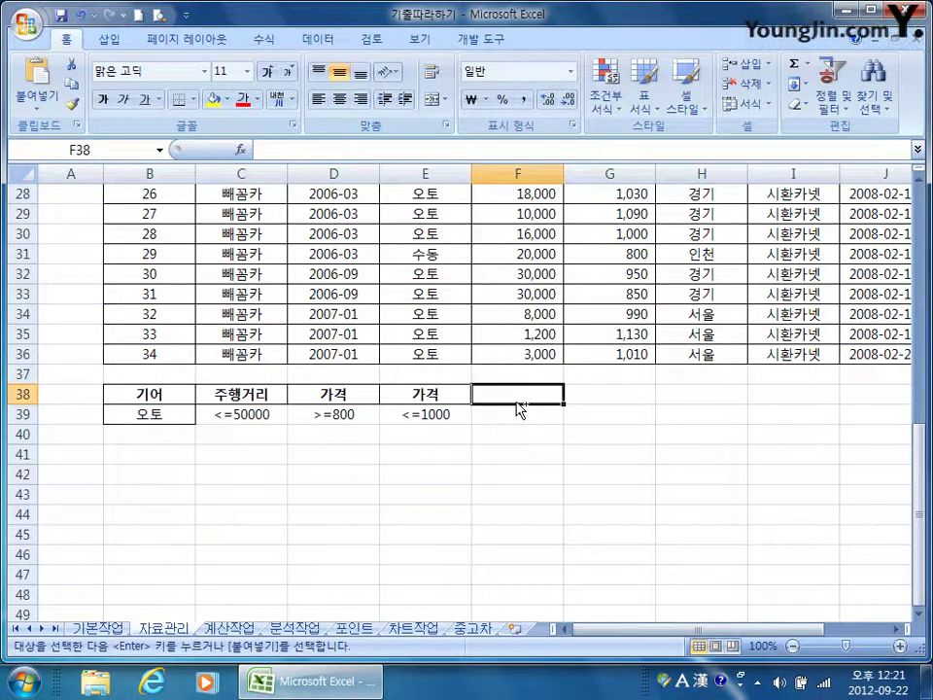
{"action": "key", "text": "ctrl+v"}
Move the 인천 criterion from F39 down to F40 so it sits on its own OR row
{"action": "left_click", "coordinate": [516, 418]}
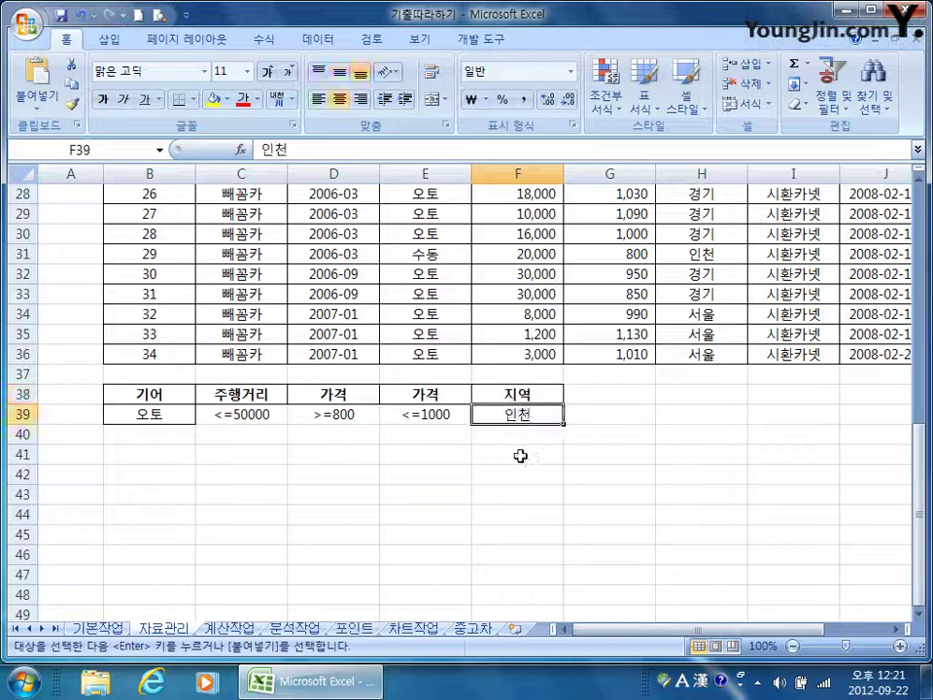
{"action": "left_click_drag", "start_coordinate": [520, 424], "coordinate": [537, 444]}
{"action": "left_click_drag", "start_coordinate": [146, 395], "coordinate": [417, 417]}
{"action": "left_click", "coordinate": [542, 392]}
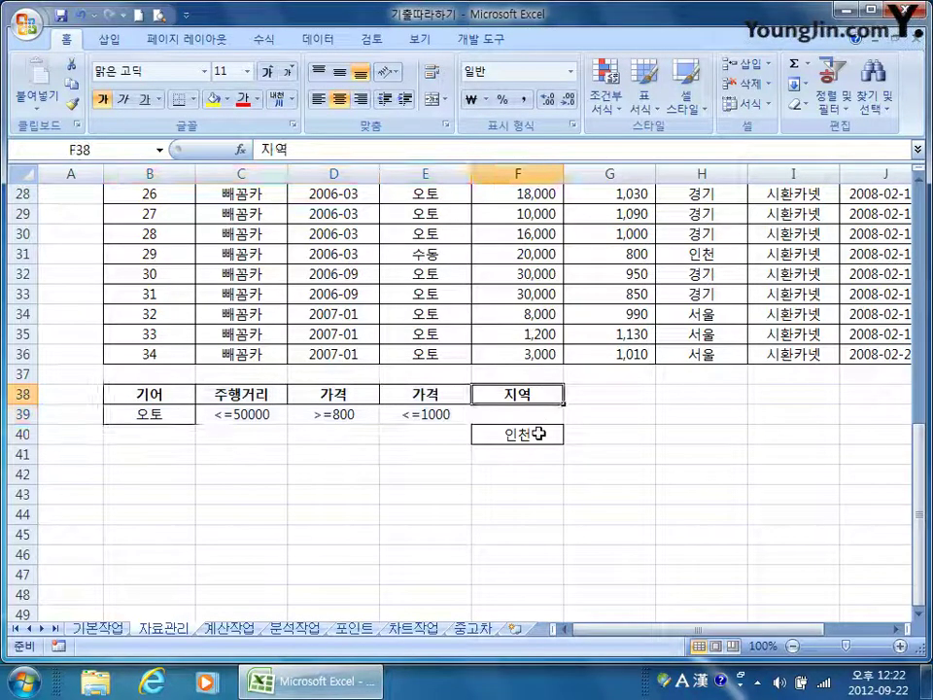
{"action": "left_click", "coordinate": [537, 434]}
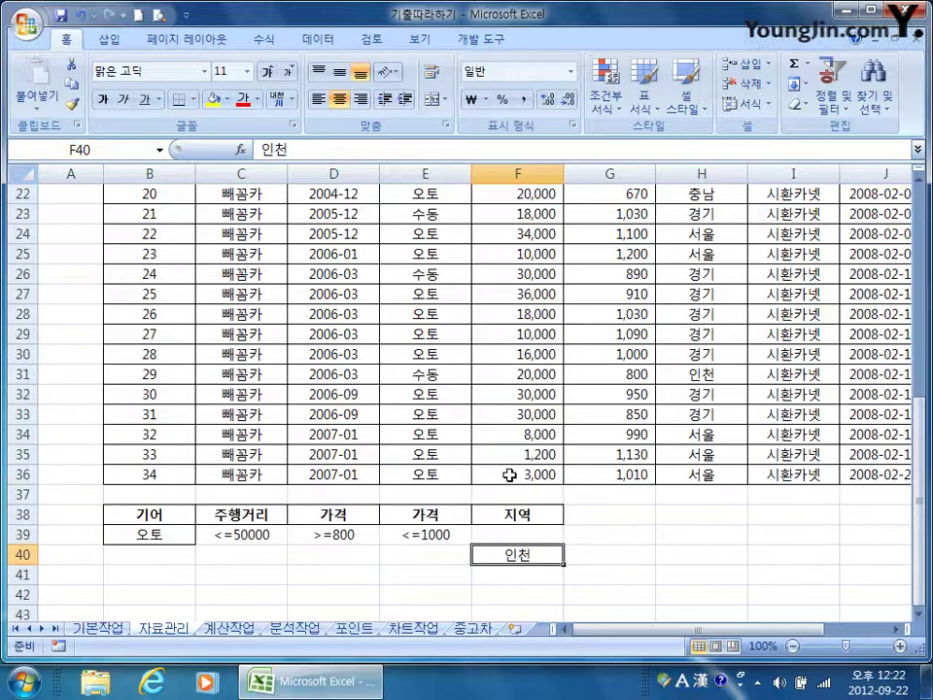
Copy the 등록번호, 연식, 기어, 주행거리, 가격 and 지역 headers from row 2 into B45:G45 below the criteria range
{"action": "scroll", "coordinate": [509, 474], "scroll_direction": "up", "scroll_amount": 2}
{"action": "scroll", "coordinate": [510, 474], "scroll_direction": "up", "scroll_amount": 7}
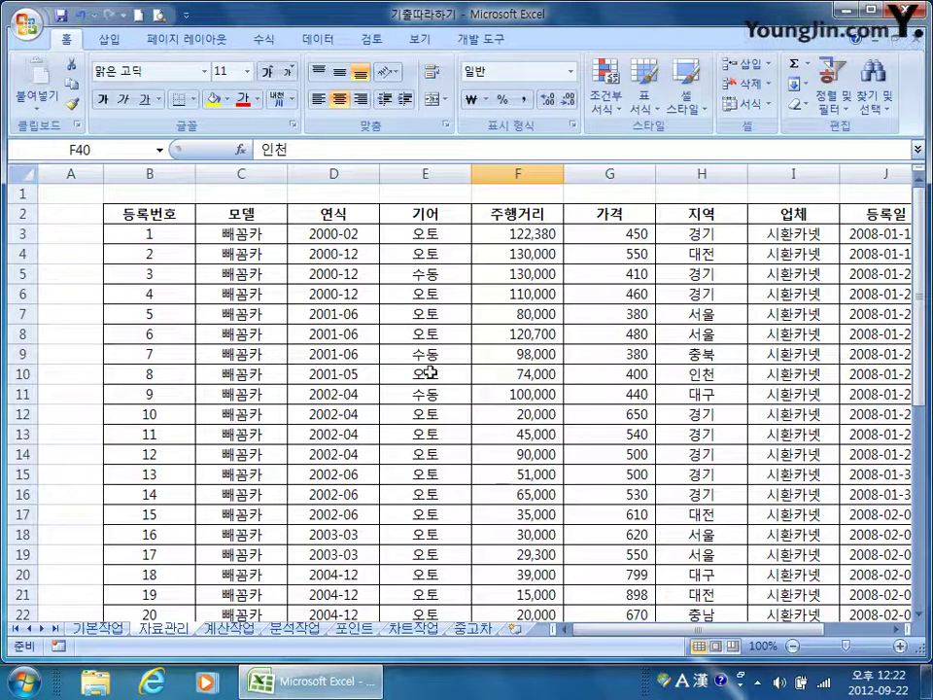
{"action": "left_click", "coordinate": [177, 212]}
{"action": "left_click", "coordinate": [347, 223], "text": "ctrl"}
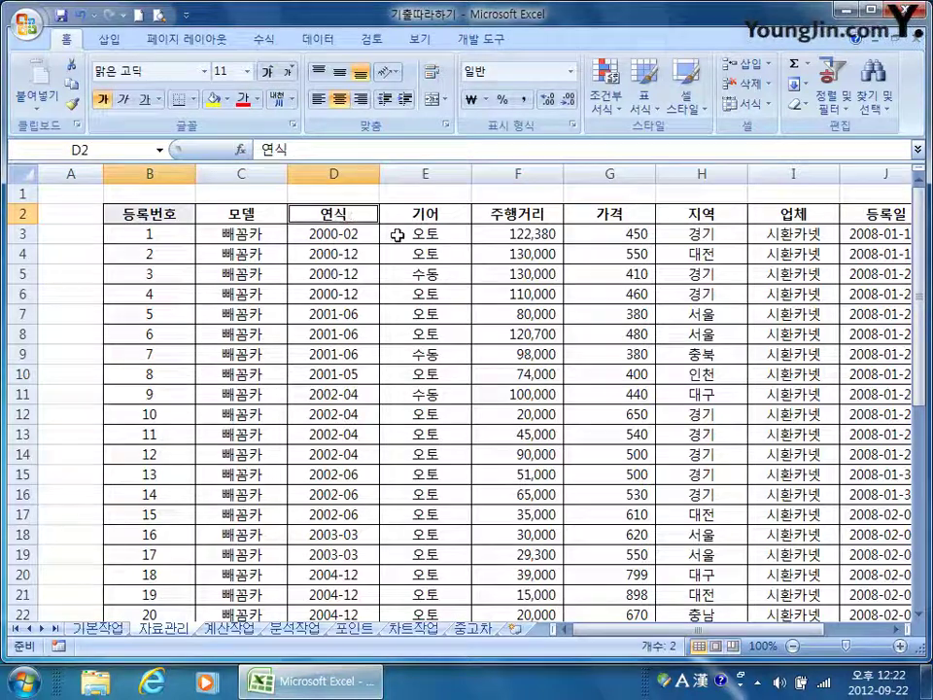
{"action": "left_click", "coordinate": [445, 217], "text": "ctrl"}
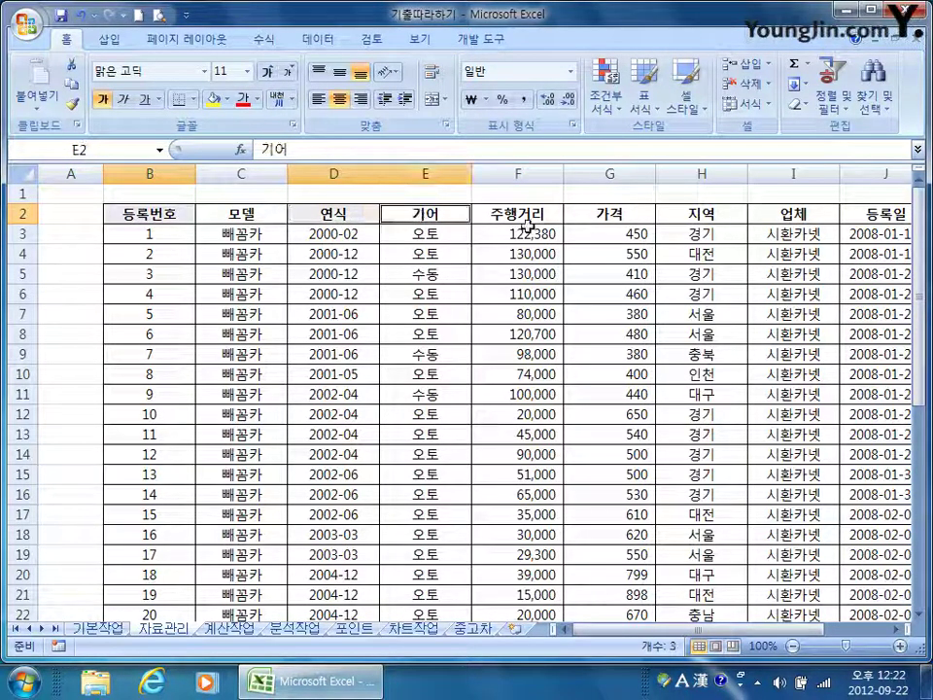
{"action": "left_click", "coordinate": [525, 219], "text": "ctrl"}
{"action": "left_click", "coordinate": [614, 215], "text": "ctrl"}
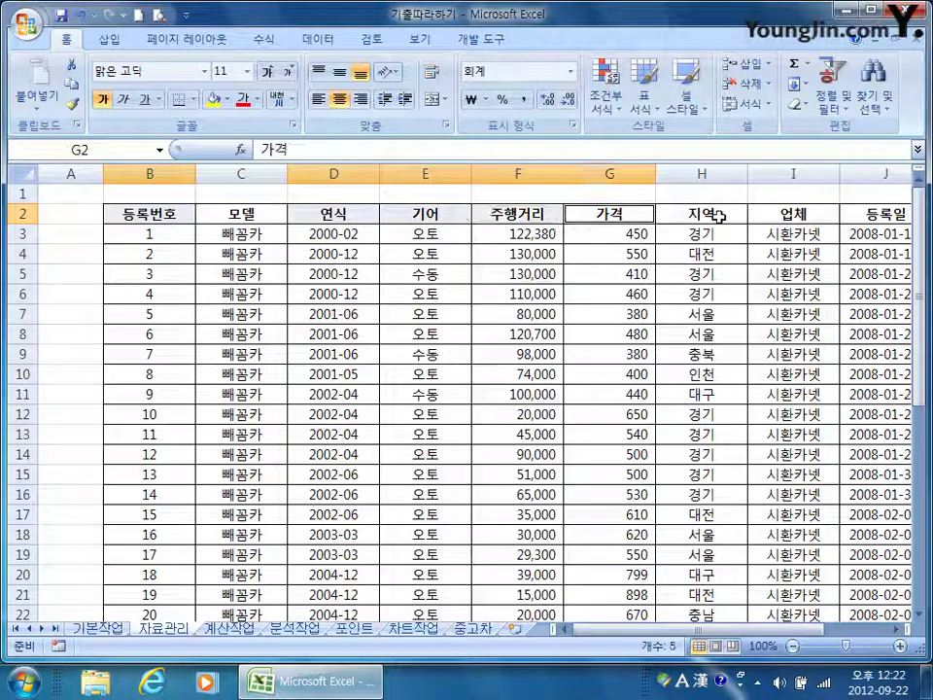
{"action": "left_click", "coordinate": [715, 214], "text": "ctrl"}
{"action": "key", "text": "ctrl+c"}
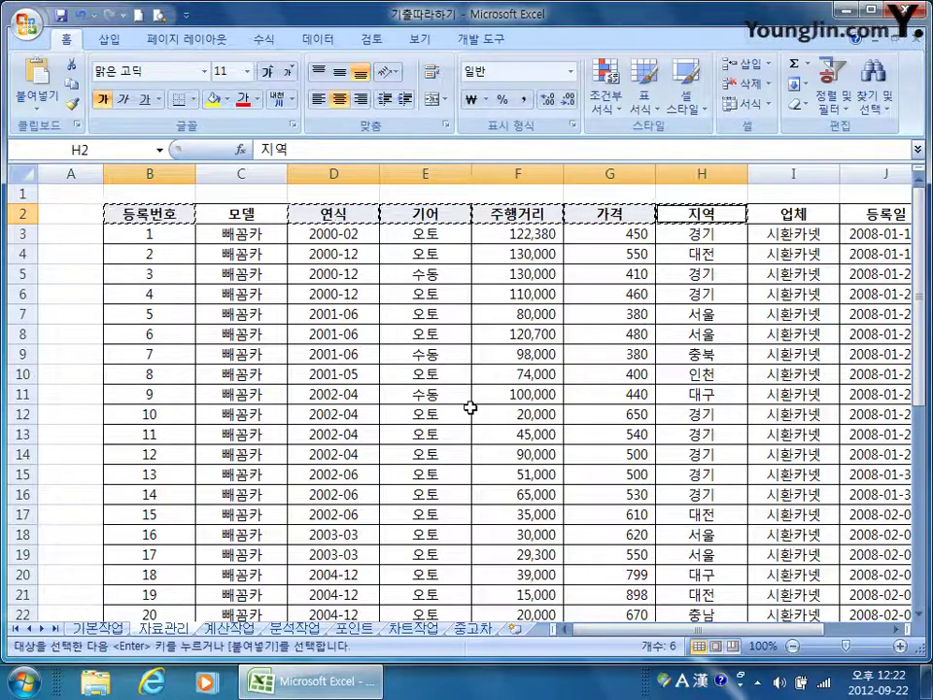
{"action": "scroll", "coordinate": [471, 408], "scroll_direction": "down", "scroll_amount": 9}
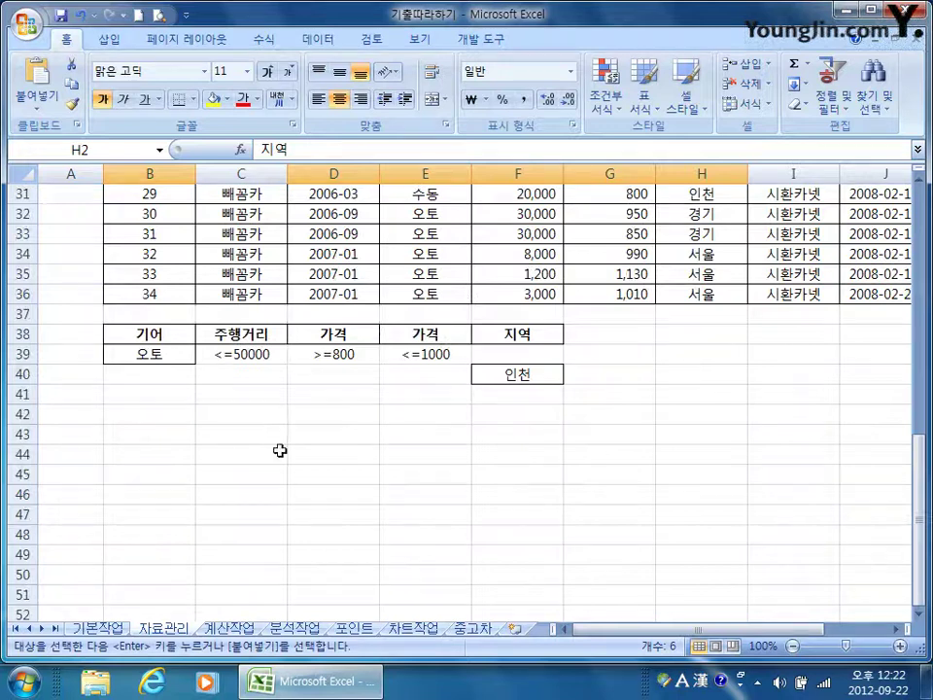
{"action": "scroll", "coordinate": [279, 443], "scroll_direction": "up", "scroll_amount": 10}
{"action": "scroll", "coordinate": [277, 435], "scroll_direction": "down", "scroll_amount": 9}
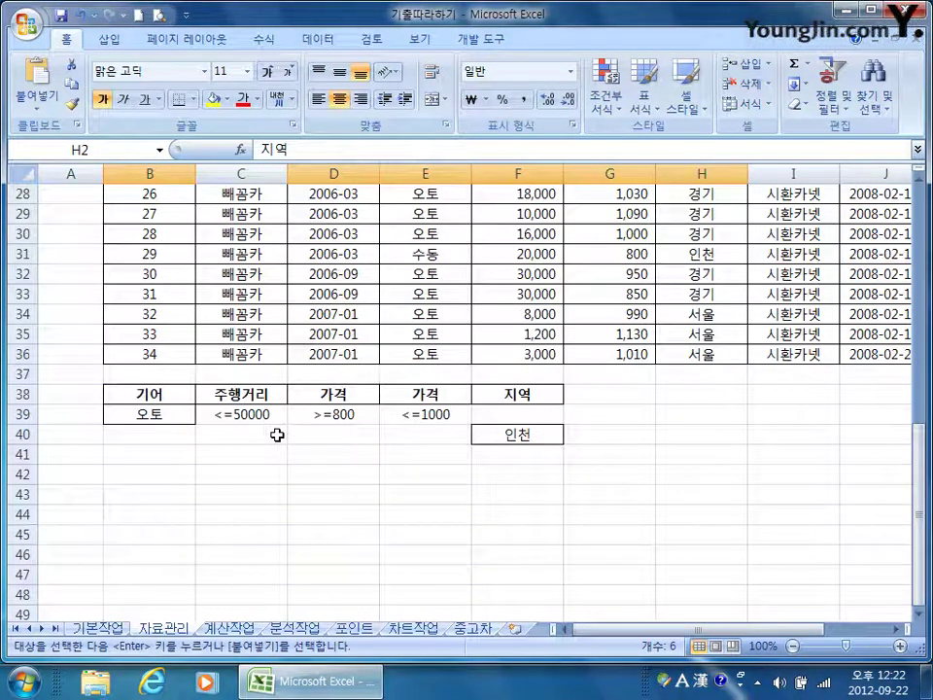
{"action": "left_click", "coordinate": [156, 535]}
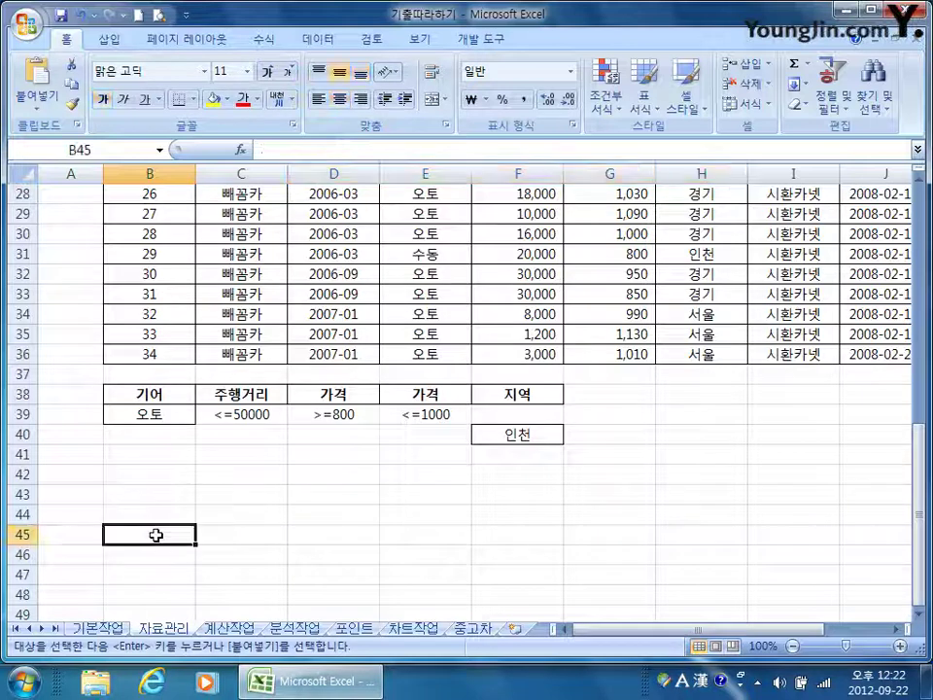
{"action": "key", "text": "ctrl+v"}
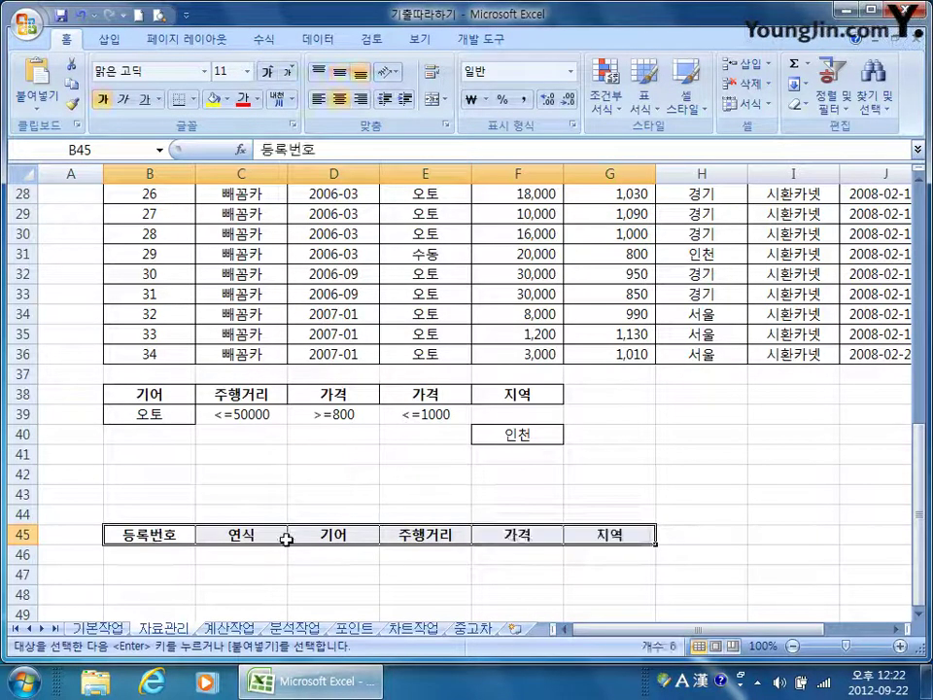
{"action": "left_click", "coordinate": [172, 535]}
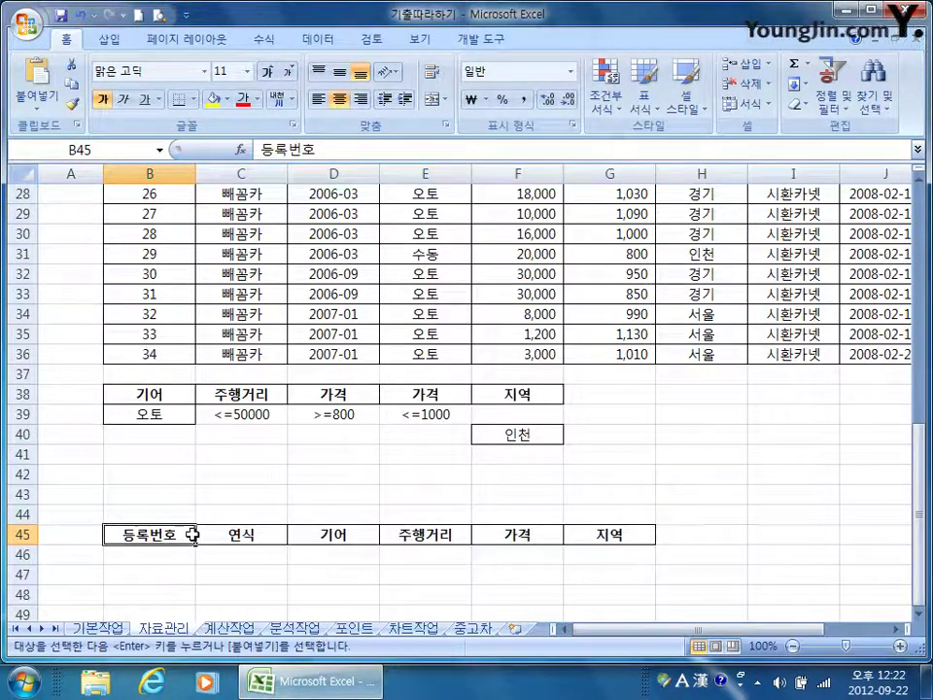
{"action": "scroll", "coordinate": [252, 533], "scroll_direction": "down", "scroll_amount": 2}
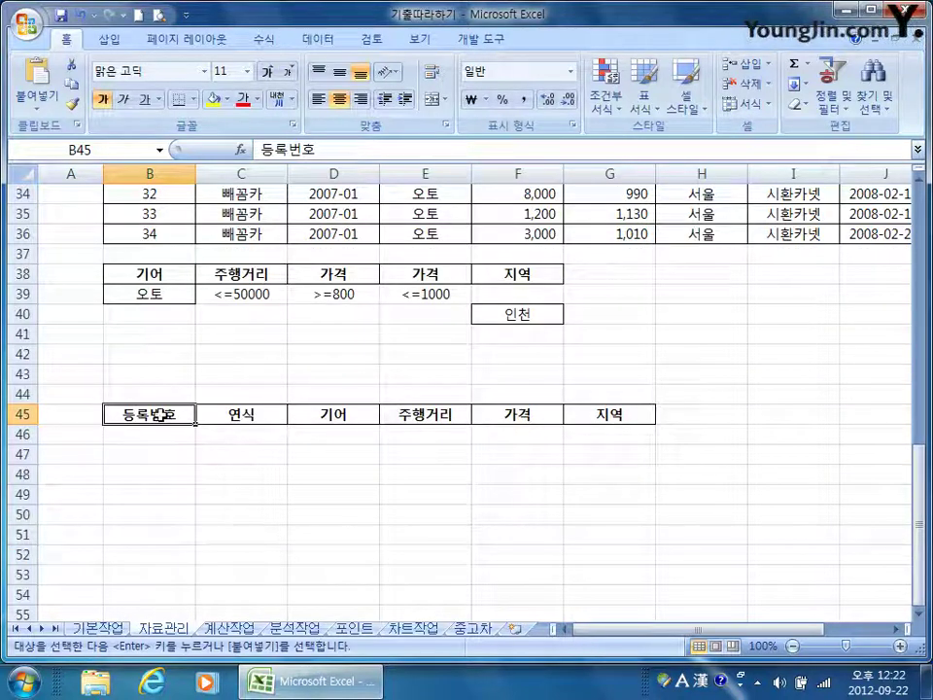
{"action": "left_click_drag", "start_coordinate": [162, 414], "coordinate": [595, 415]}
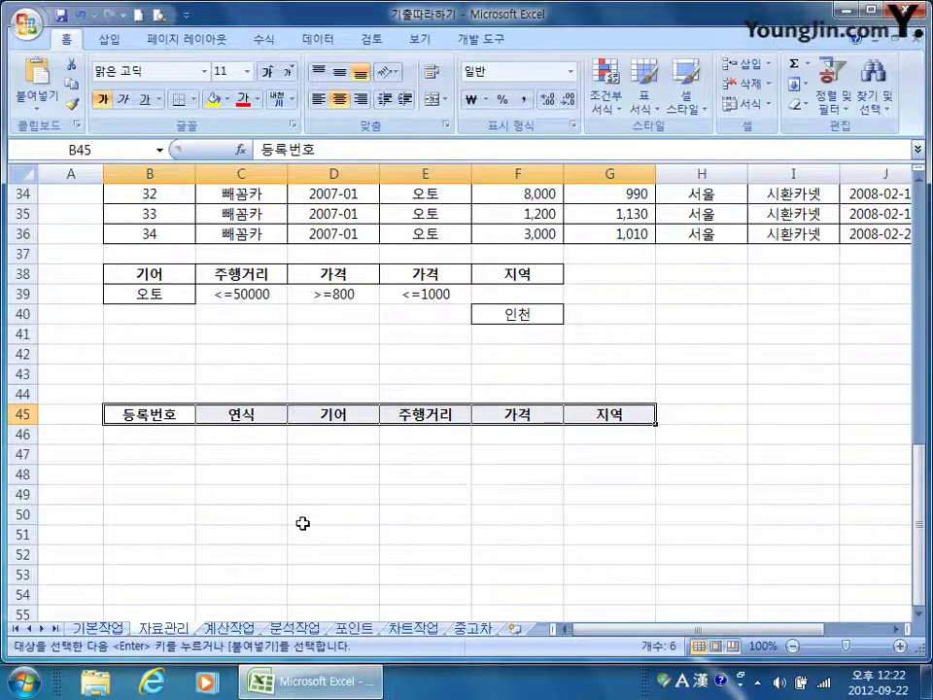
Start an Advanced Filter on the car list B2:J36 and set its criteria range to B38:F40
{"action": "scroll", "coordinate": [302, 523], "scroll_direction": "up", "scroll_amount": 5}
{"action": "left_click", "coordinate": [340, 356]}
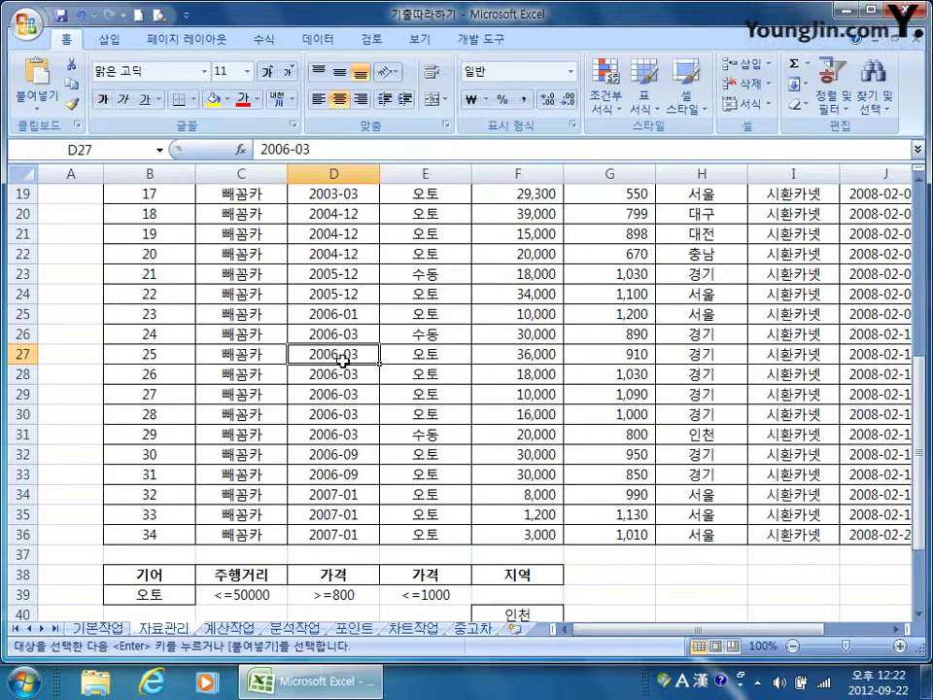
{"action": "left_click", "coordinate": [313, 41]}
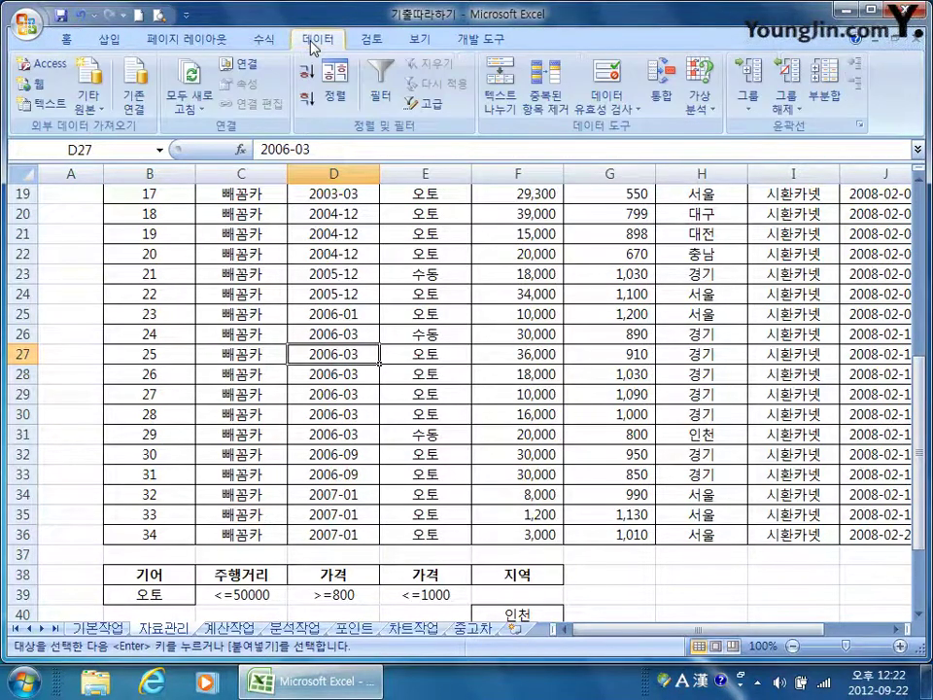
{"action": "left_click", "coordinate": [428, 103]}
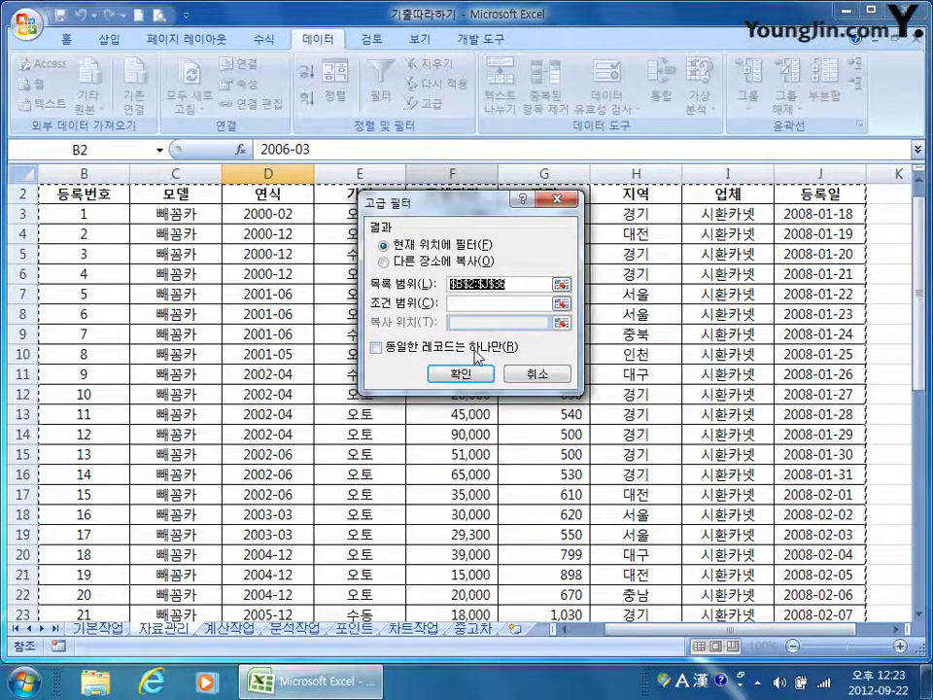
{"action": "left_click", "coordinate": [476, 306]}
{"action": "scroll", "coordinate": [330, 381], "scroll_direction": "down", "scroll_amount": 7}
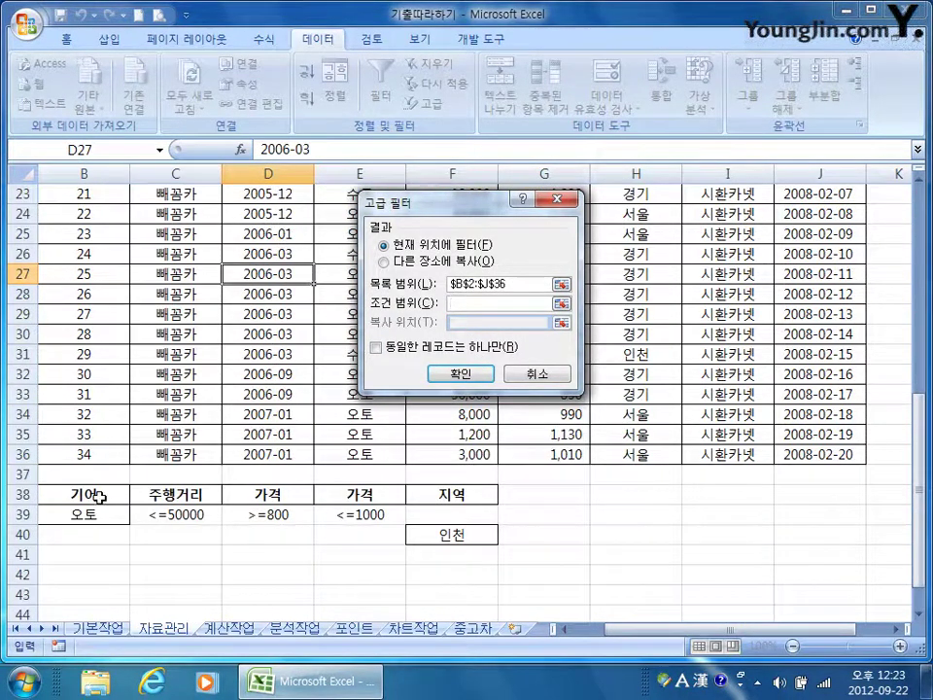
{"action": "left_click_drag", "start_coordinate": [82, 496], "coordinate": [425, 539]}
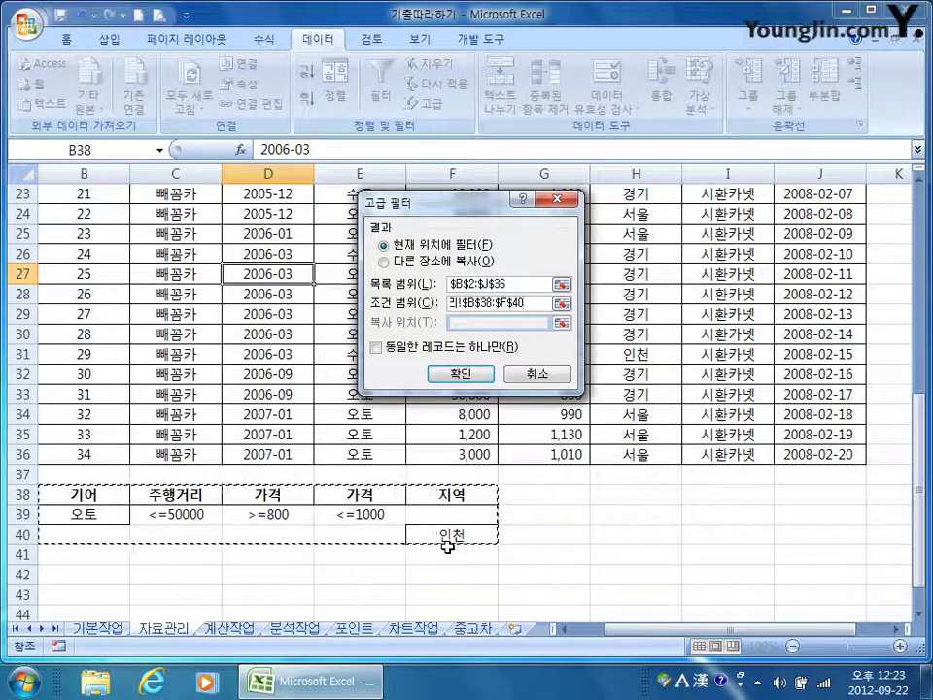
Set the Advanced Filter to copy its results to another location, the headers in B45:G45, and run it
{"action": "left_click", "coordinate": [416, 262]}
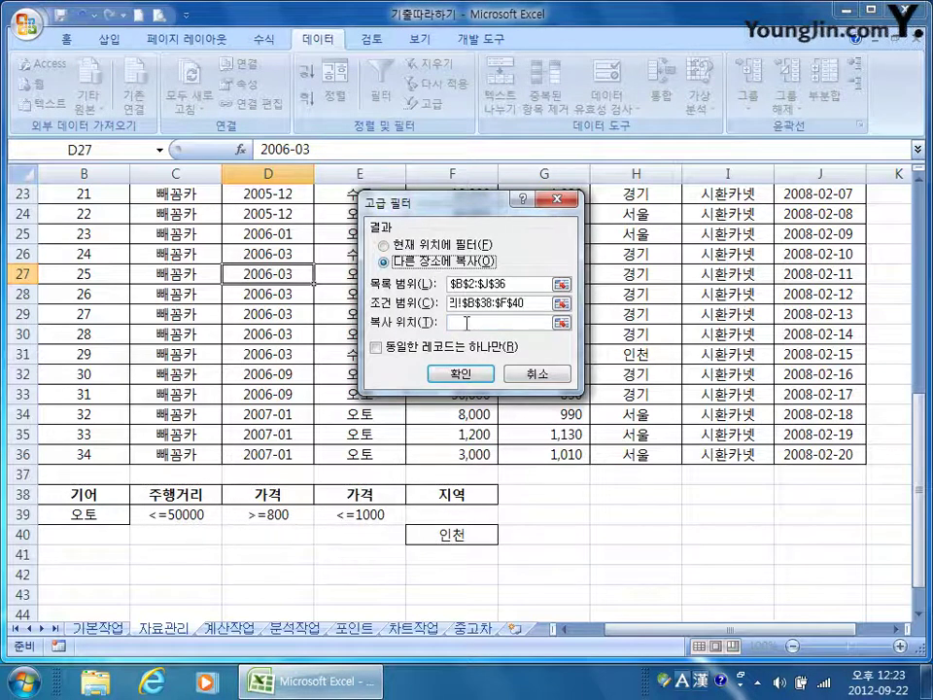
{"action": "scroll", "coordinate": [788, 632], "scroll_direction": "left", "scroll_amount": 1}
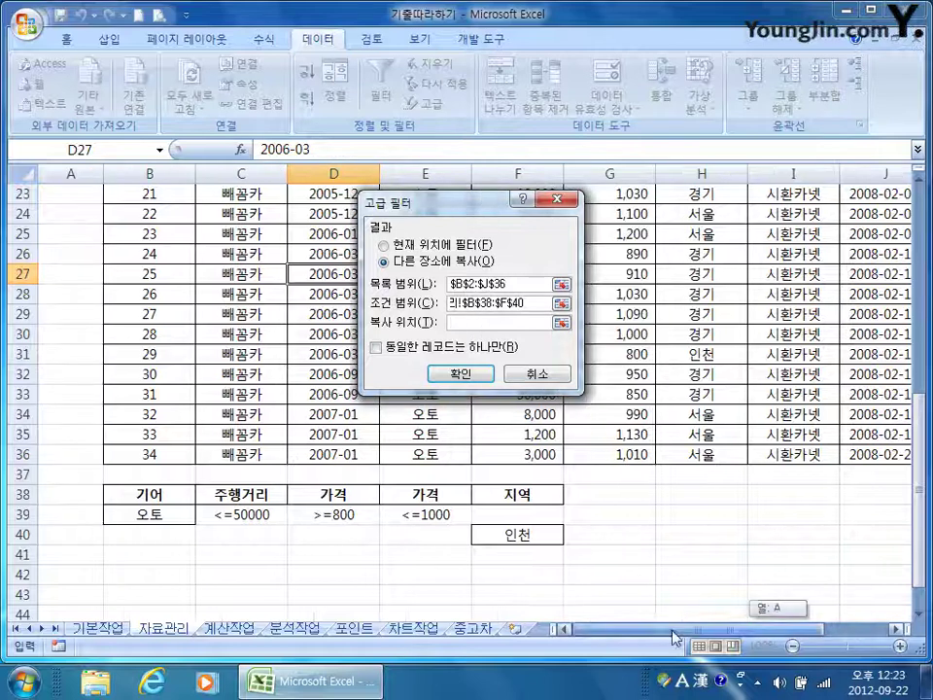
{"action": "scroll", "coordinate": [449, 529], "scroll_direction": "down", "scroll_amount": 2}
{"action": "left_click_drag", "start_coordinate": [206, 512], "coordinate": [614, 517]}
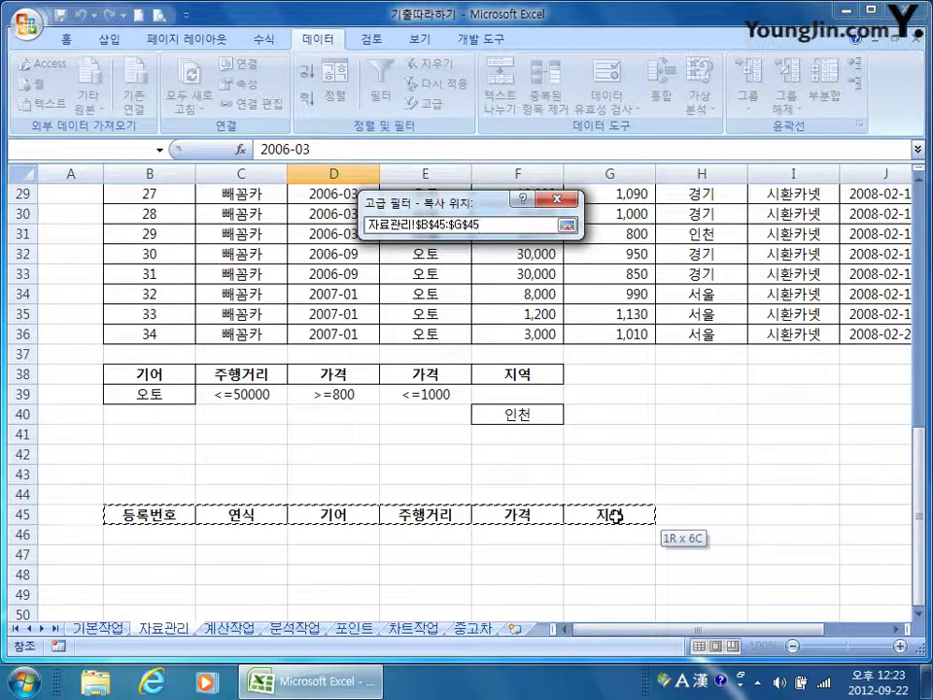
{"action": "left_click_drag", "start_coordinate": [614, 516], "coordinate": [615, 516]}
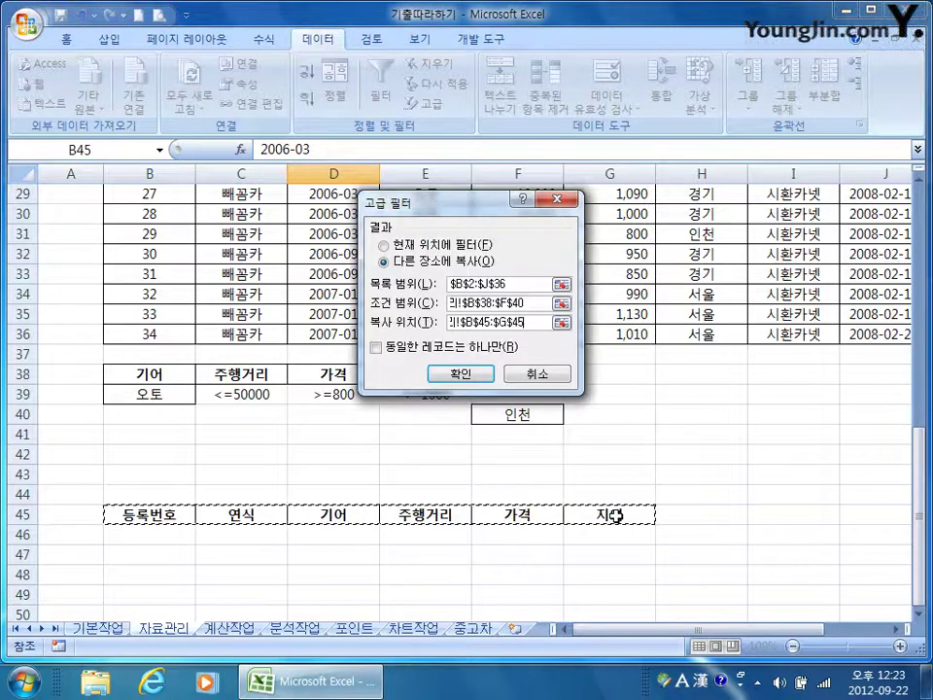
{"action": "left_click", "coordinate": [473, 377]}
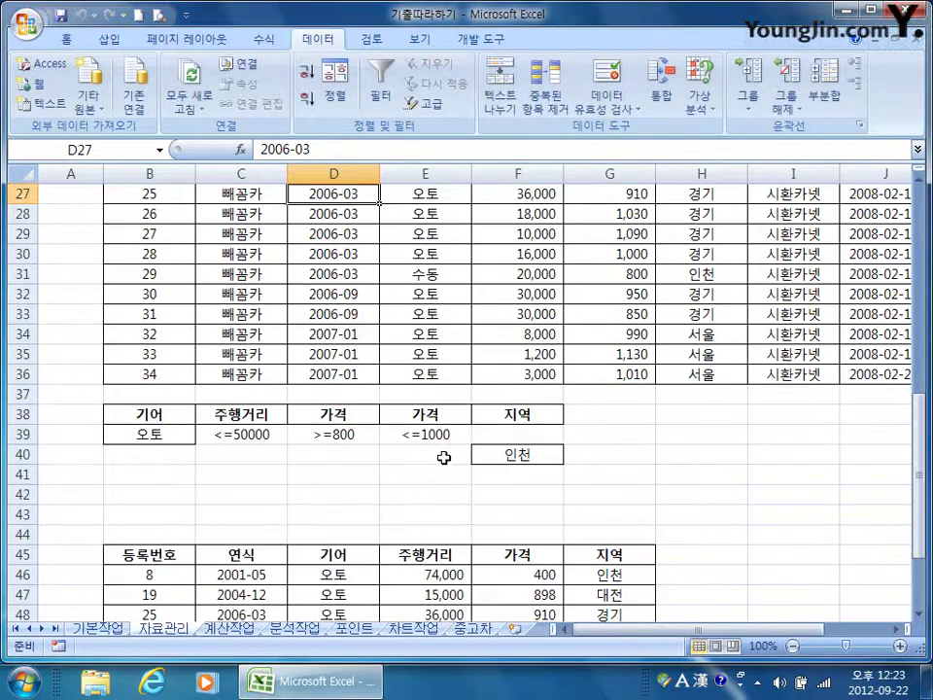
Check the extracted records below row 45, especially the 인천 record in row 50, against the criteria in B38:F40
{"action": "scroll", "coordinate": [429, 462], "scroll_direction": "down", "scroll_amount": 4}
{"action": "scroll", "coordinate": [502, 443], "scroll_direction": "up", "scroll_amount": 1}
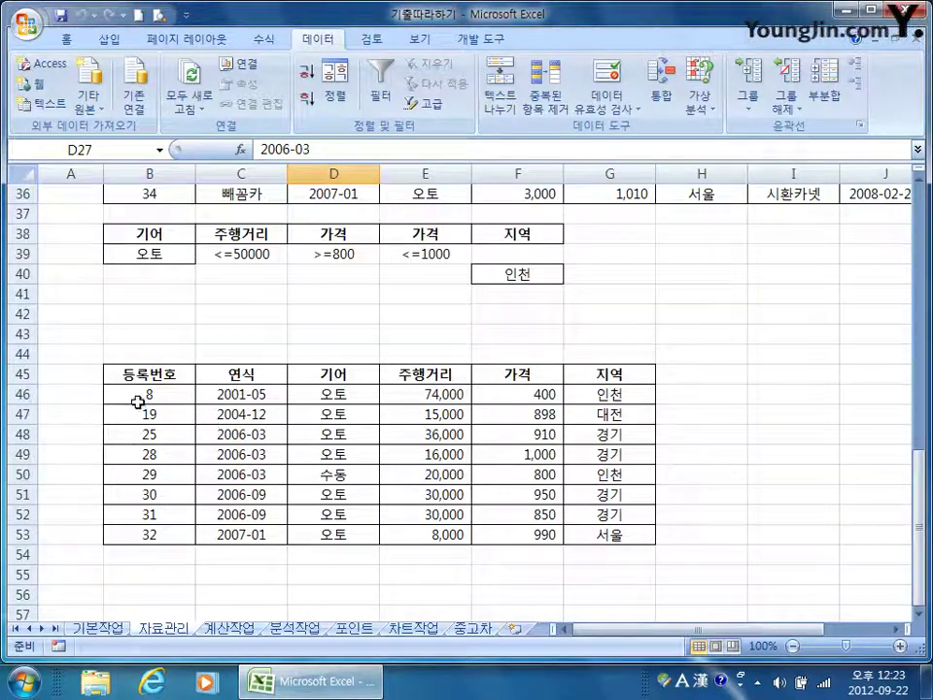
{"action": "left_click", "coordinate": [326, 475]}
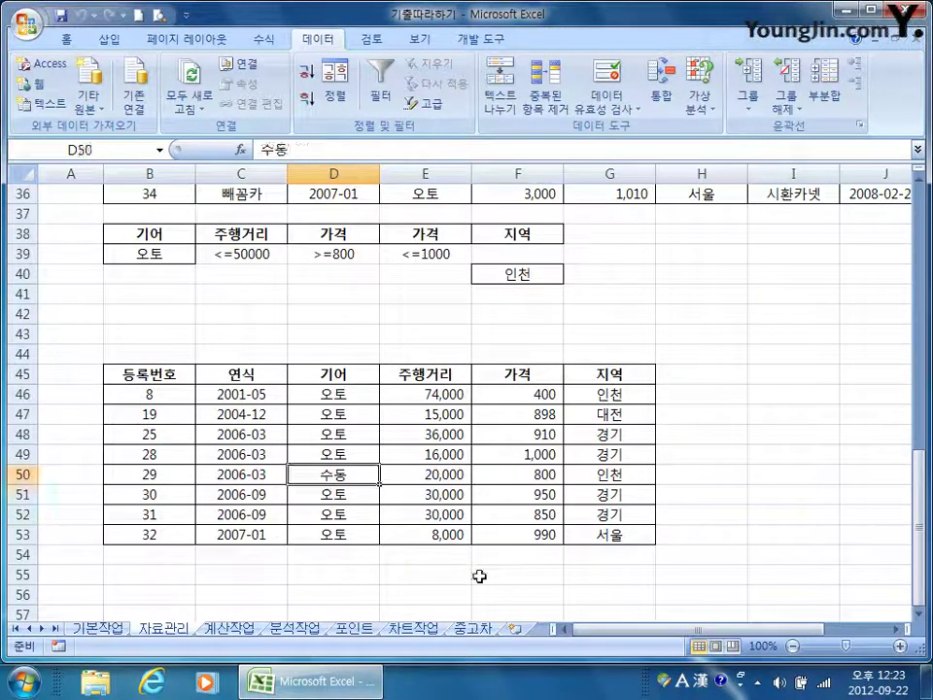
{"action": "left_click", "coordinate": [627, 473]}
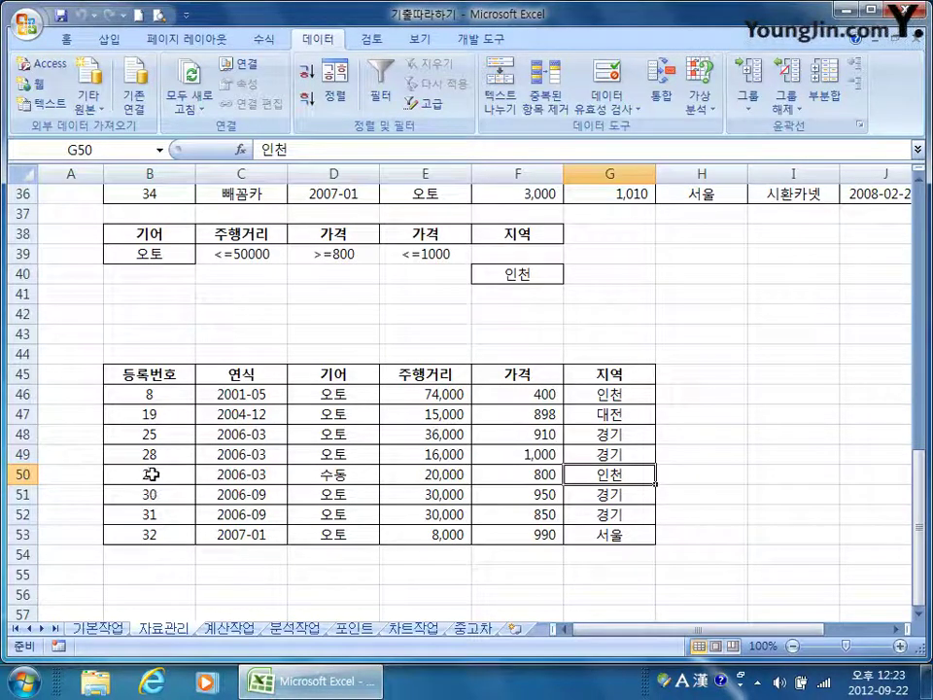
{"action": "left_click_drag", "start_coordinate": [153, 474], "coordinate": [604, 476]}
{"action": "left_click", "coordinate": [193, 239]}
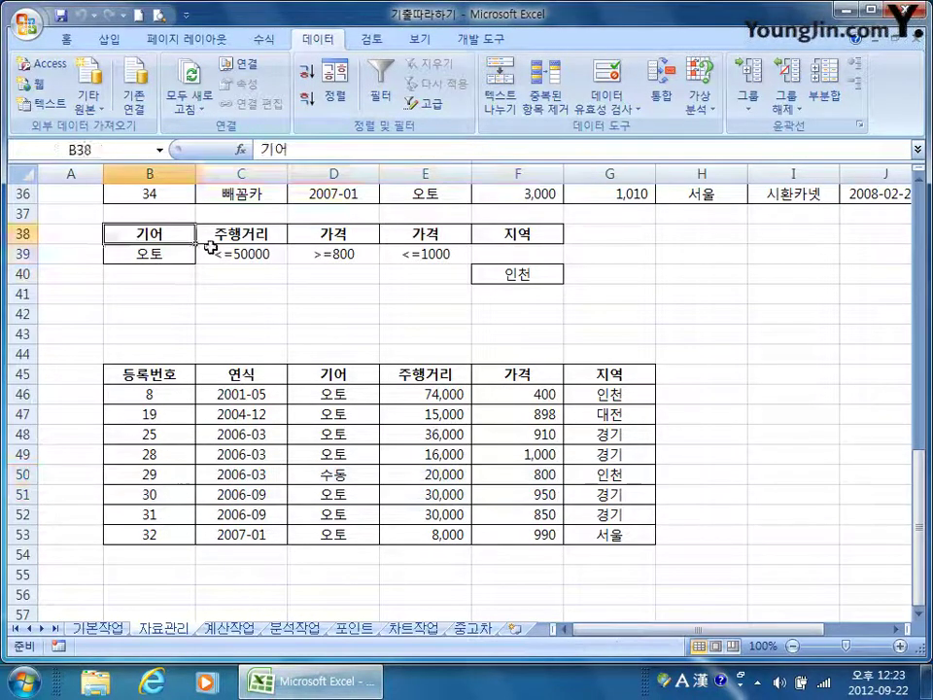
{"action": "left_click_drag", "start_coordinate": [210, 247], "coordinate": [419, 256]}
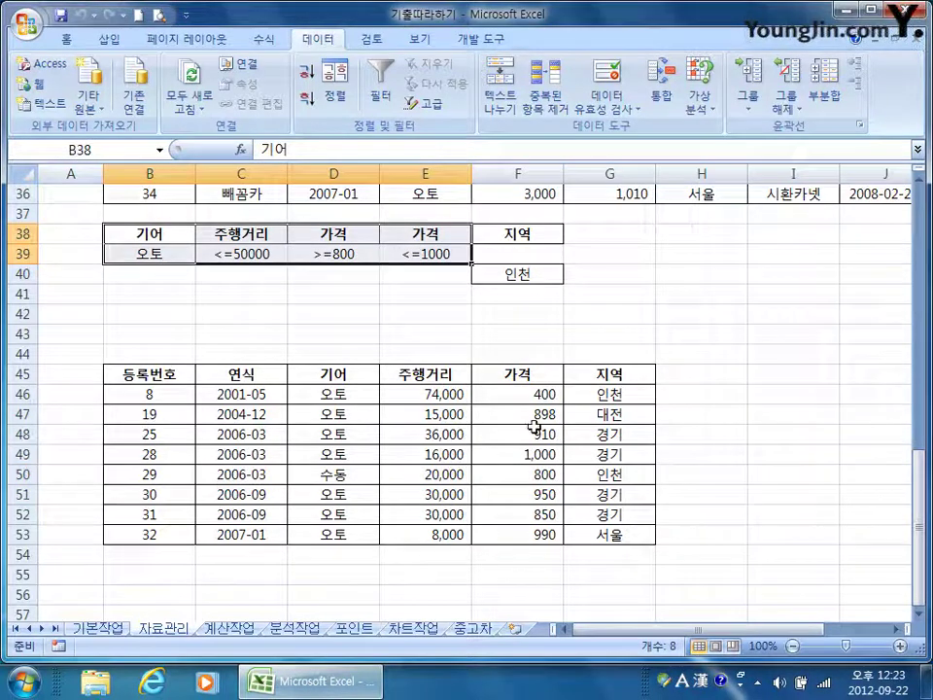
{"action": "left_click_drag", "start_coordinate": [611, 474], "coordinate": [161, 468]}
{"action": "left_click", "coordinate": [158, 374]}
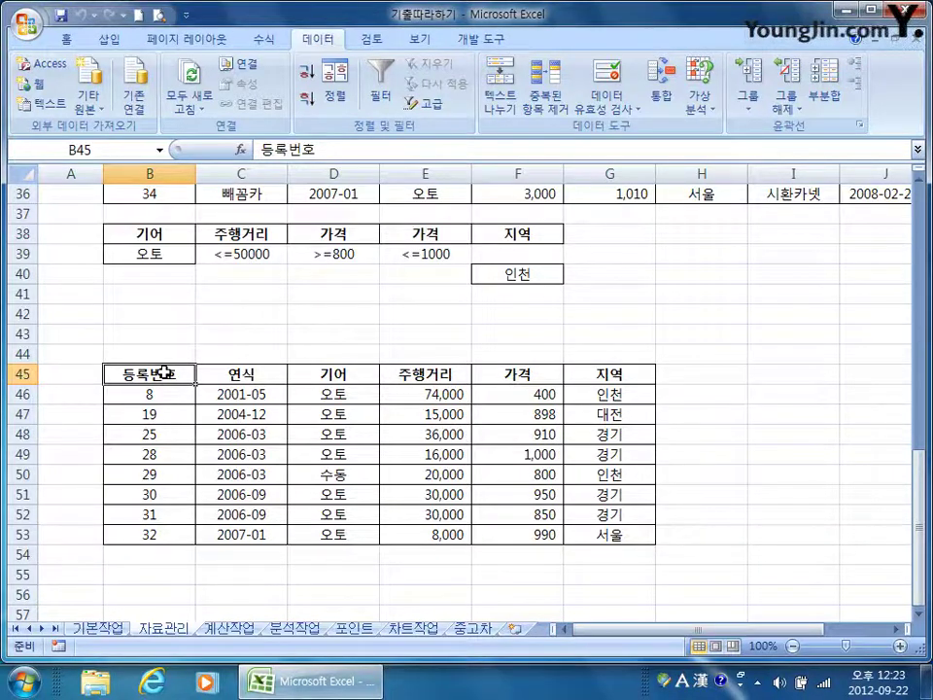
Select all car records in B3:J36, leaving out the header row
{"action": "scroll", "coordinate": [164, 372], "scroll_direction": "up", "scroll_amount": 3}
{"action": "scroll", "coordinate": [164, 372], "scroll_direction": "up", "scroll_amount": 8}
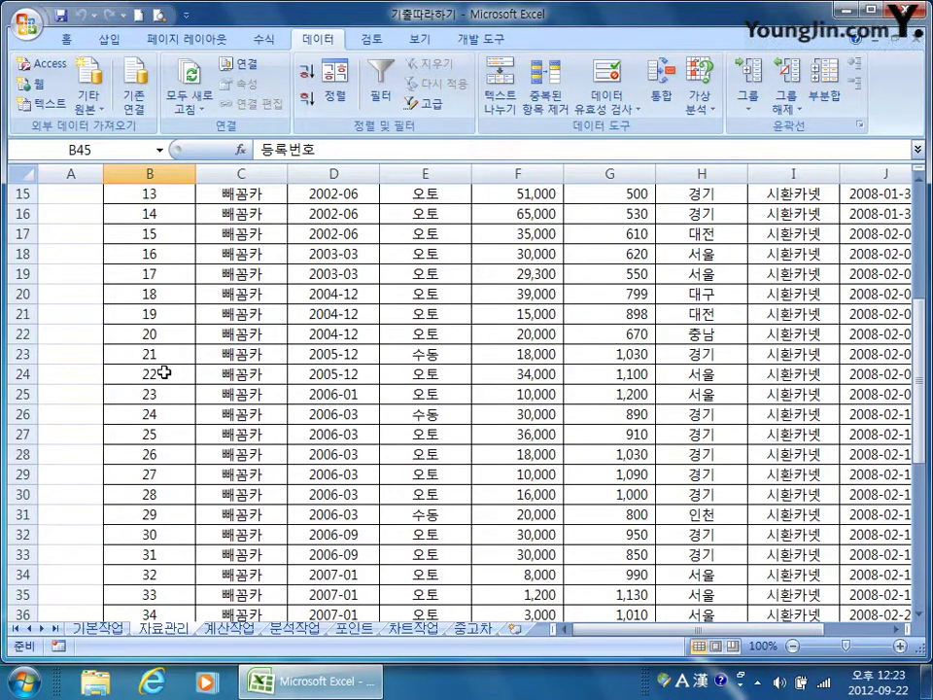
{"action": "scroll", "coordinate": [164, 371], "scroll_direction": "up", "scroll_amount": 1}
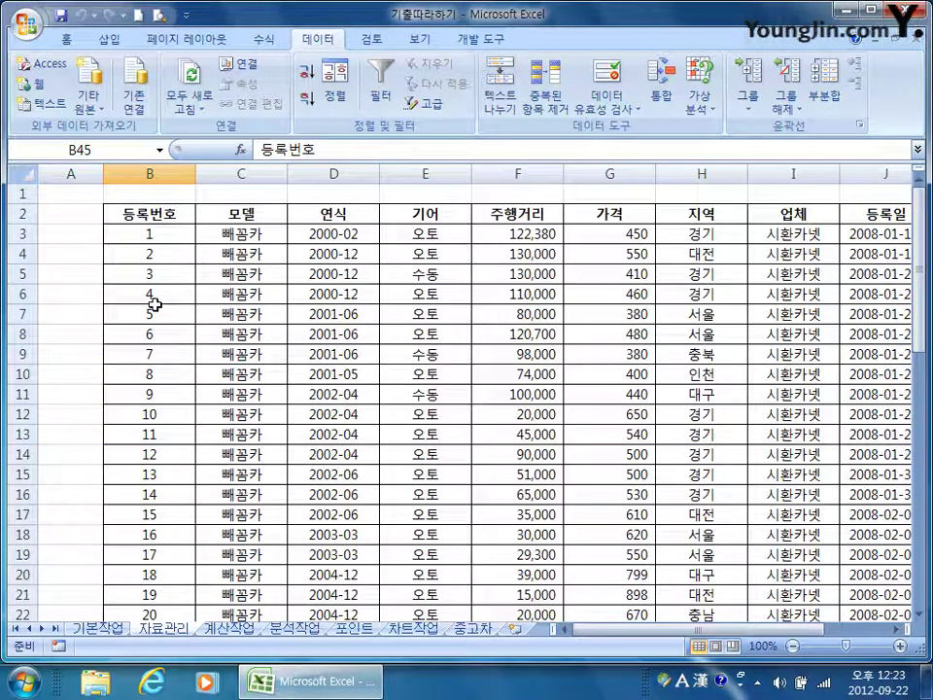
{"action": "left_click_drag", "start_coordinate": [156, 214], "coordinate": [735, 216]}
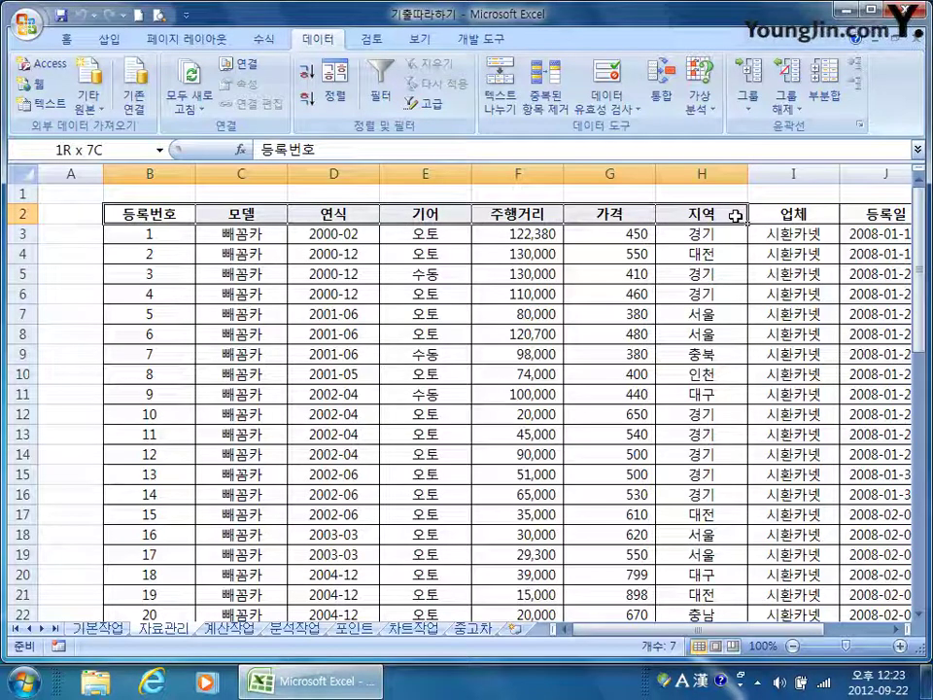
{"action": "left_click", "coordinate": [143, 236]}
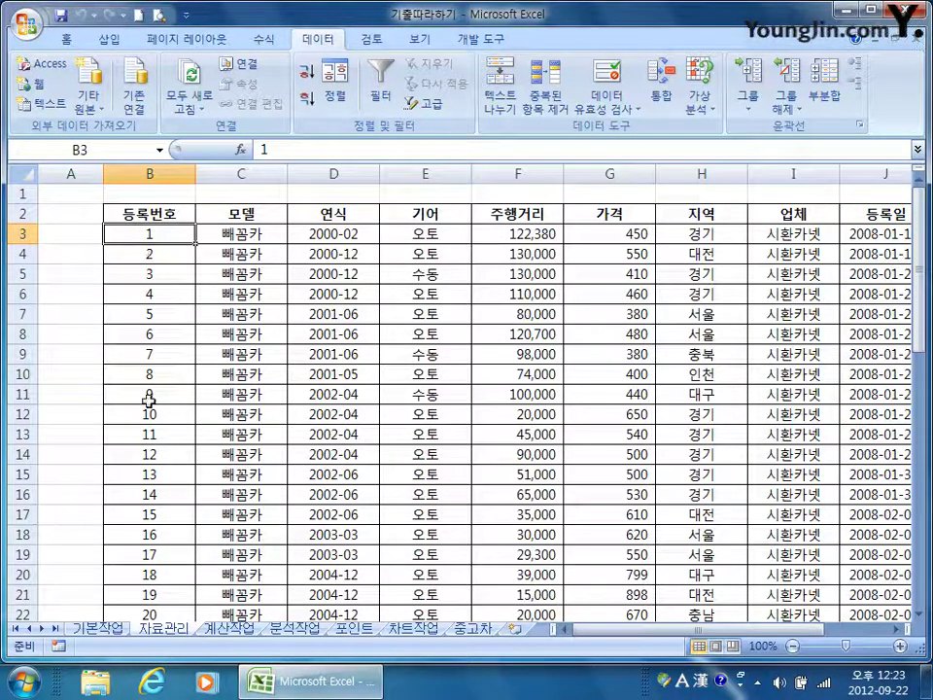
{"action": "mouse_move", "coordinate": [142, 234]}
{"action": "left_mouse_down"}
{"action": "mouse_move", "coordinate": [802, 419]}
{"action": "mouse_move", "coordinate": [875, 607]}
{"action": "mouse_move", "coordinate": [883, 593]}
{"action": "mouse_move", "coordinate": [876, 618]}
{"action": "mouse_move", "coordinate": [876, 567]}
{"action": "mouse_move", "coordinate": [733, 525]}
{"action": "mouse_move", "coordinate": [328, 269]}
{"action": "mouse_move", "coordinate": [171, 113]}
{"action": "mouse_move", "coordinate": [161, 203]}
{"action": "mouse_move", "coordinate": [129, 137]}
{"action": "mouse_move", "coordinate": [141, 231]}
{"action": "mouse_move", "coordinate": [141, 220]}
{"action": "left_mouse_up"}
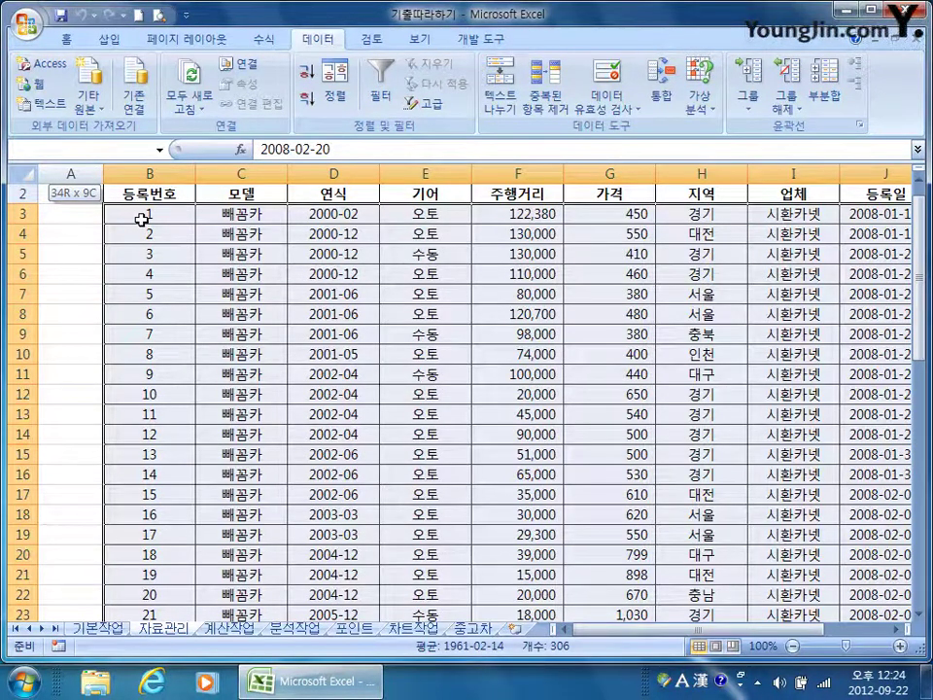
{"action": "left_click_drag", "start_coordinate": [141, 219], "coordinate": [874, 588]}
{"action": "left_click", "coordinate": [142, 218]}
{"action": "scroll", "coordinate": [687, 499], "scroll_direction": "up", "scroll_amount": 5}
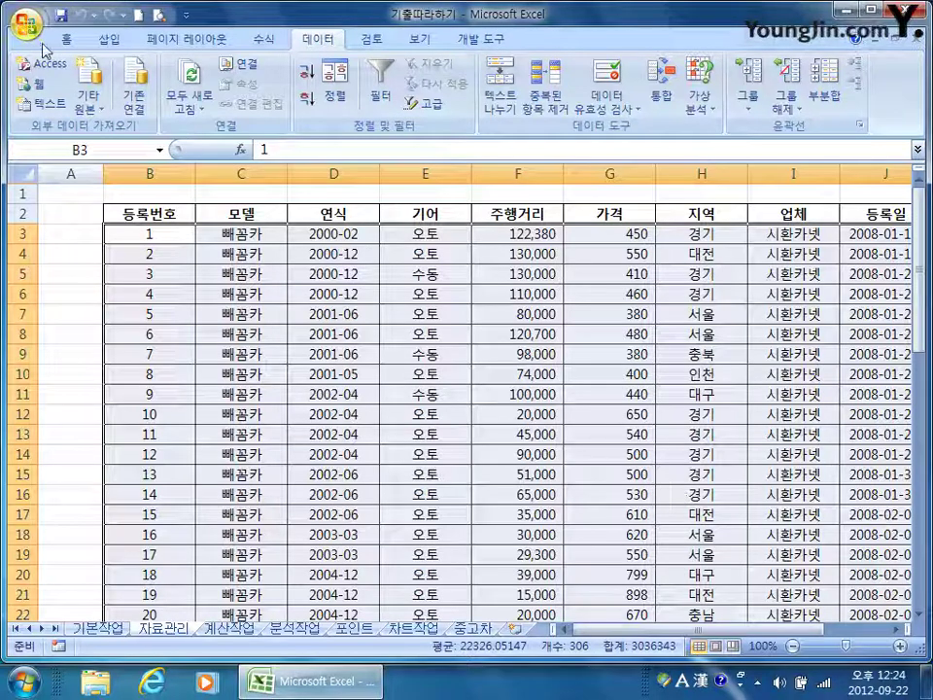
Create a new conditional formatting rule of the type 수식을 사용하여 서식을 지정할 셀 결정 for the selected records
{"action": "left_click", "coordinate": [64, 42]}
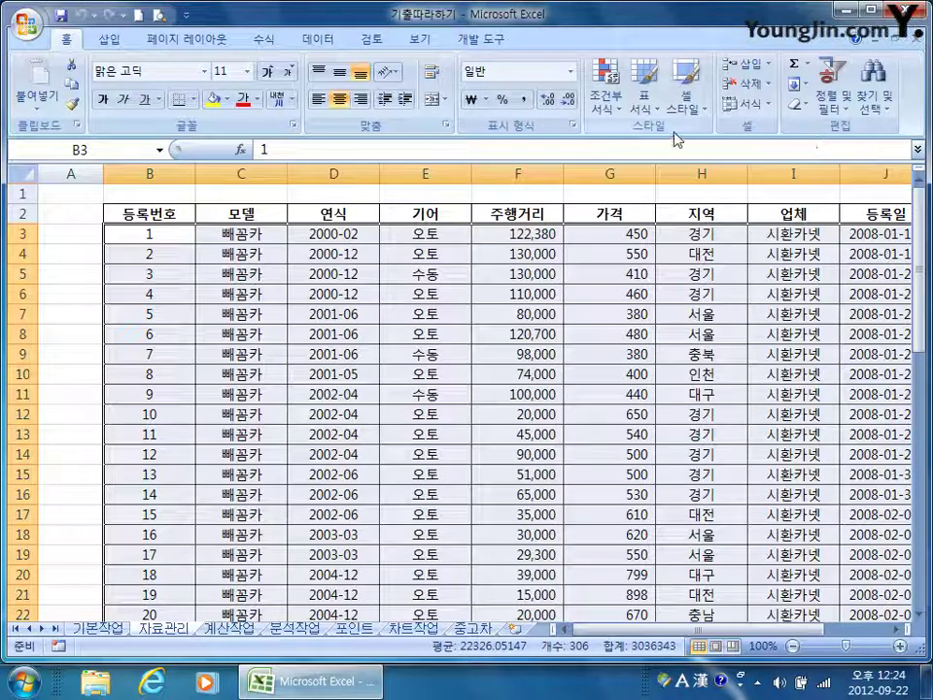
{"action": "left_click", "coordinate": [606, 114]}
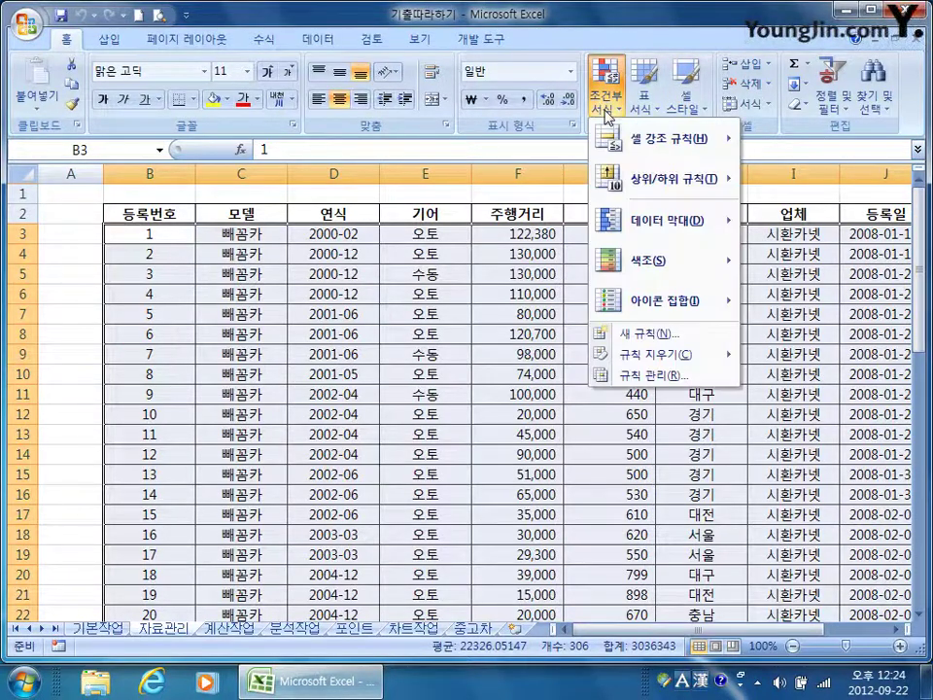
{"action": "left_click", "coordinate": [648, 336]}
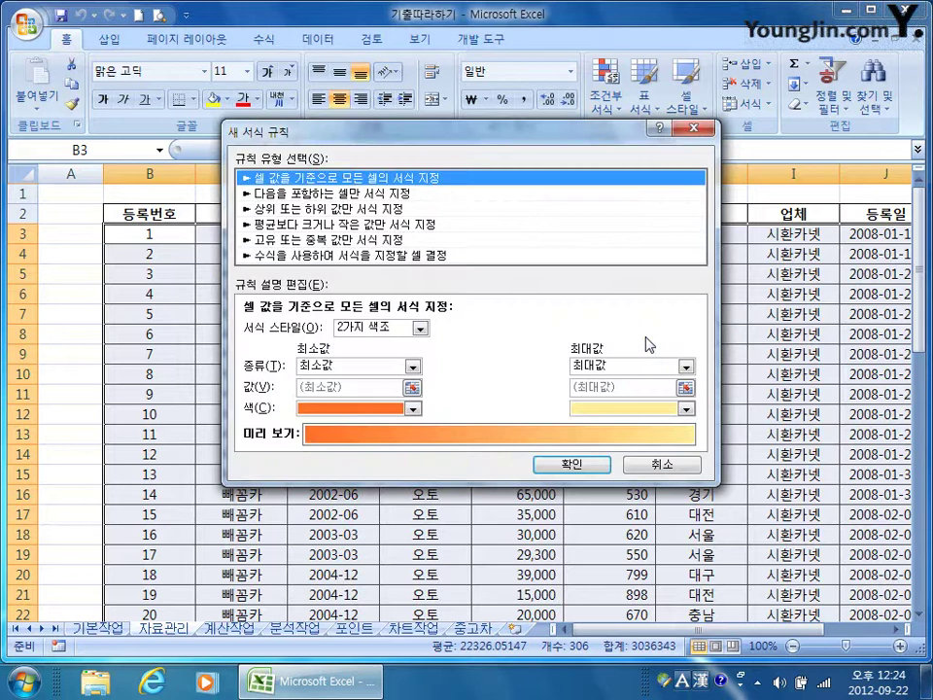
{"action": "left_click", "coordinate": [454, 258]}
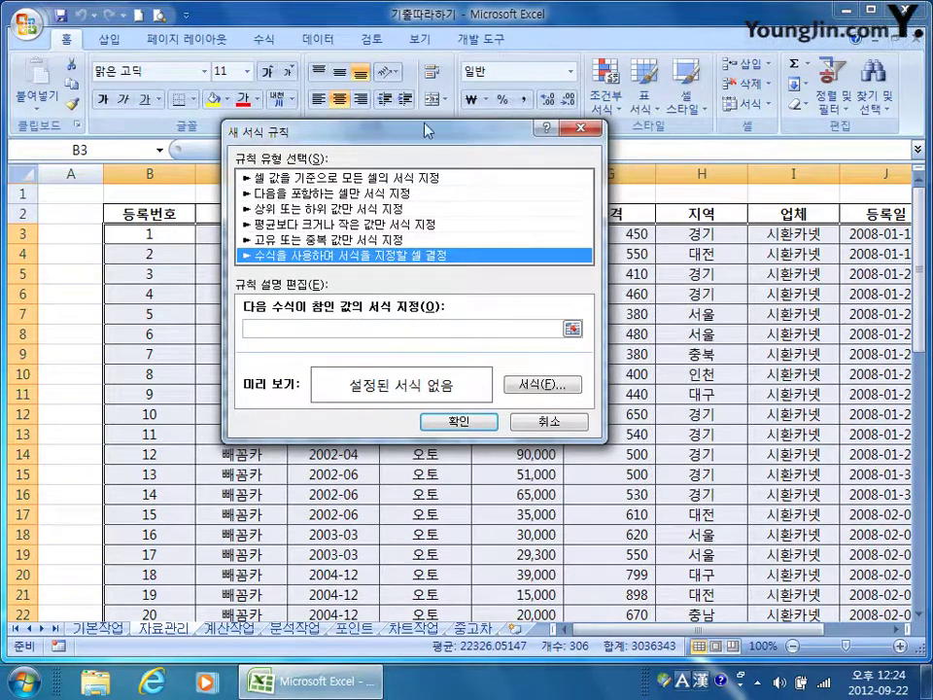
{"action": "left_click_drag", "start_coordinate": [430, 137], "coordinate": [653, 261]}
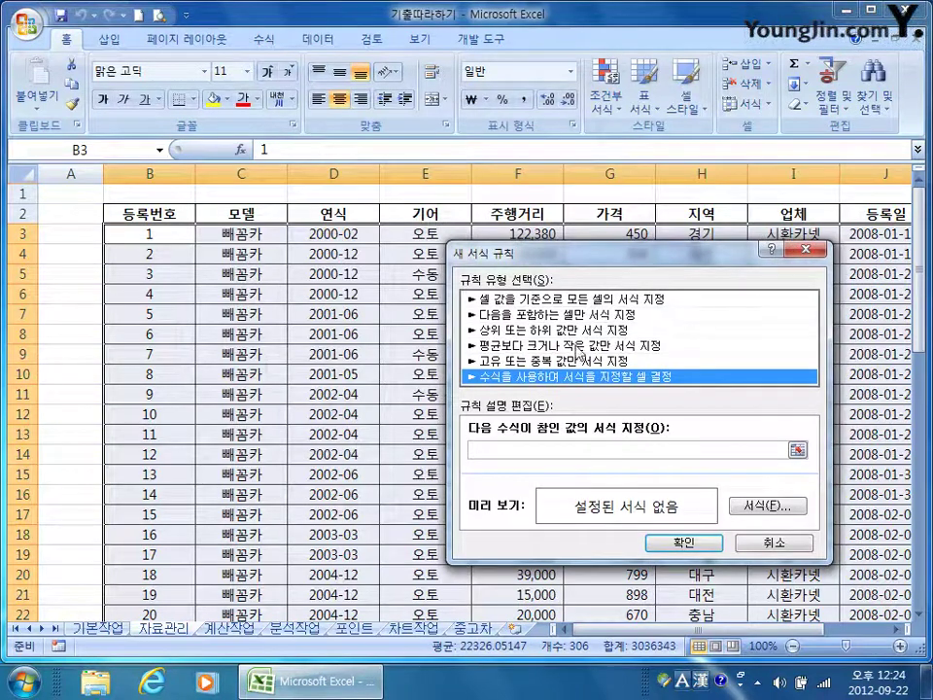
Begin the conditional formatting rule's formula with =or(
{"action": "left_click", "coordinate": [529, 450]}
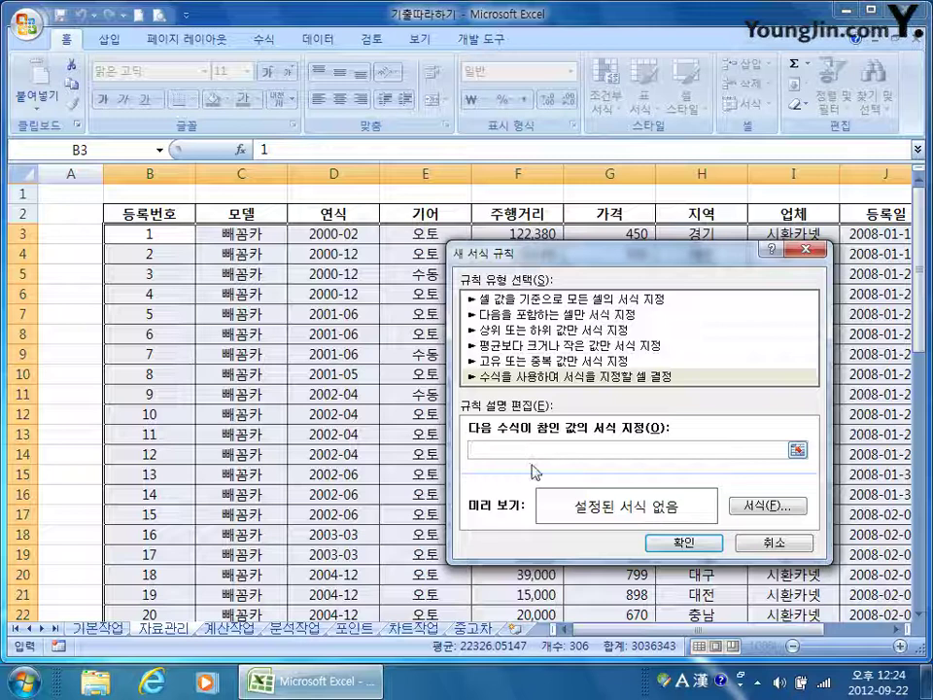
{"action": "type", "text": "ㅋ"}
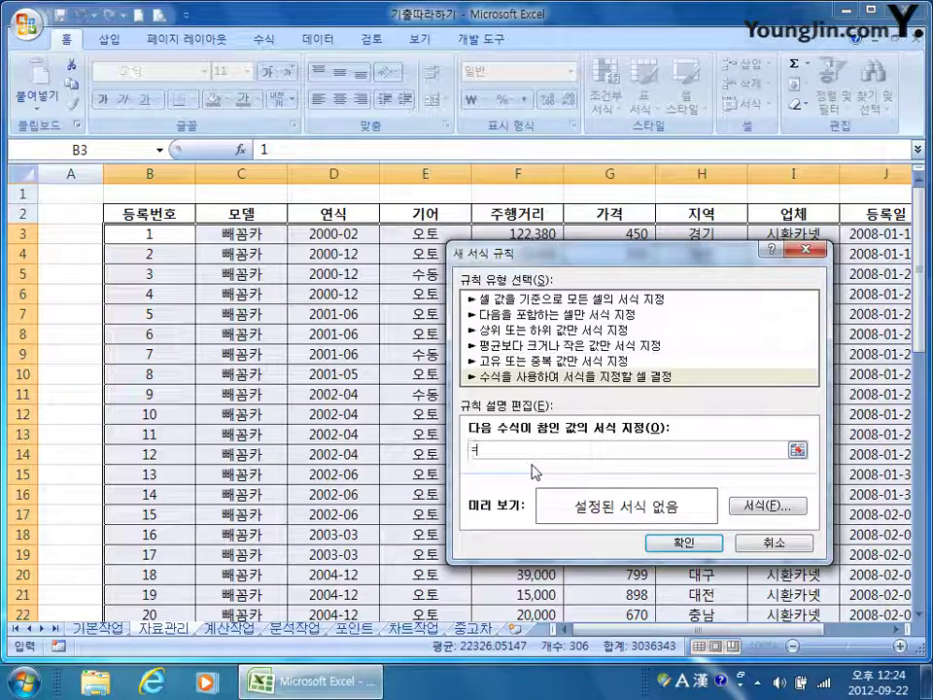
{"action": "key", "text": "BackSpace"}
{"action": "type", "text": "="}
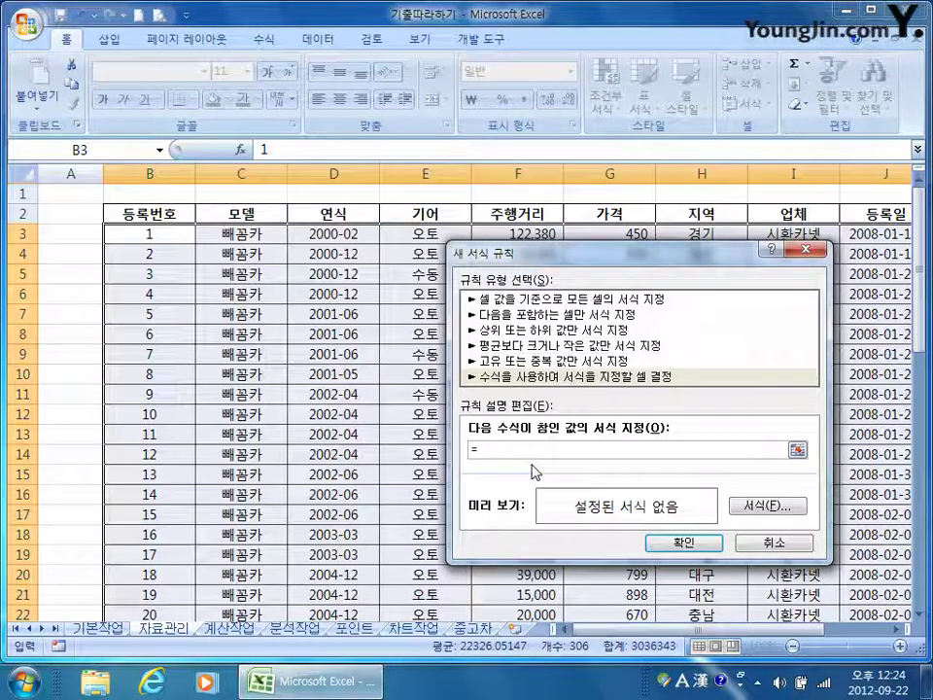
{"action": "scroll", "coordinate": [531, 471], "scroll_direction": "down", "scroll_amount": 1}
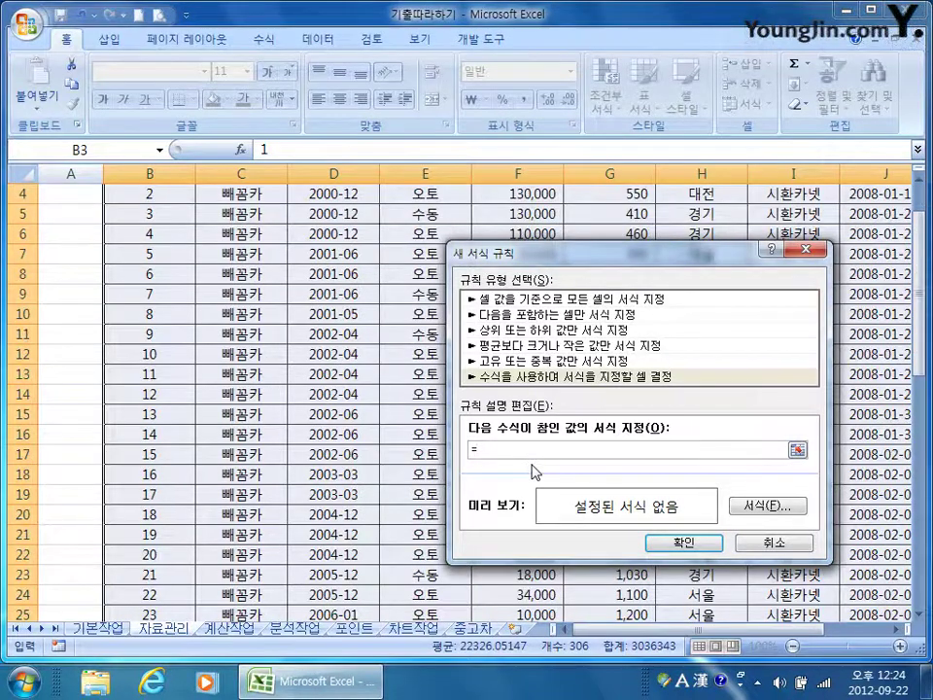
{"action": "key", "text": "BackSpace"}
{"action": "type", "text": "="}
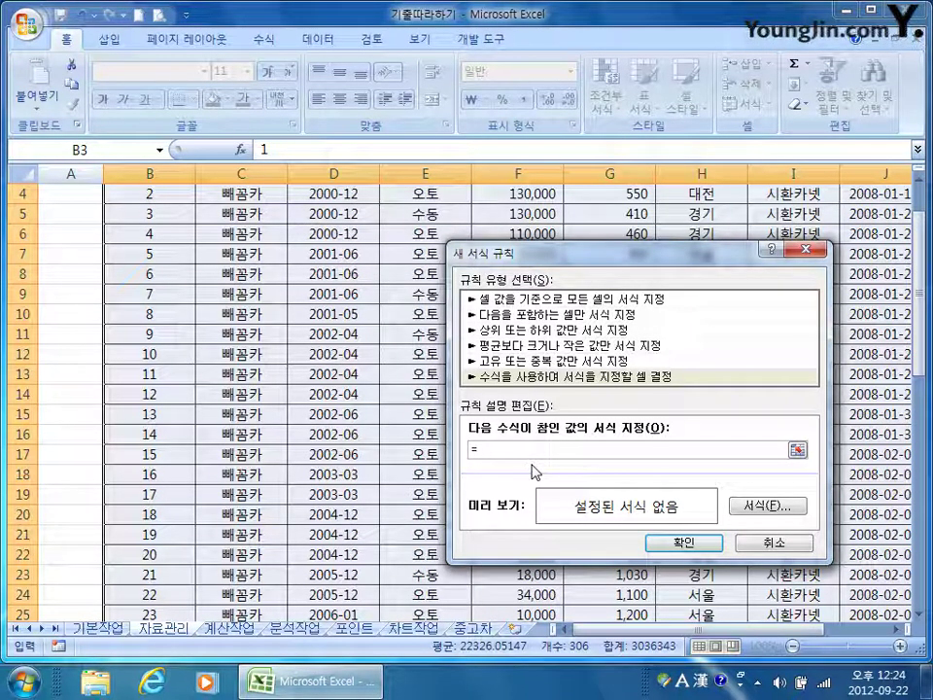
{"action": "key", "text": "BackSpace"}
{"action": "type", "text": "="}
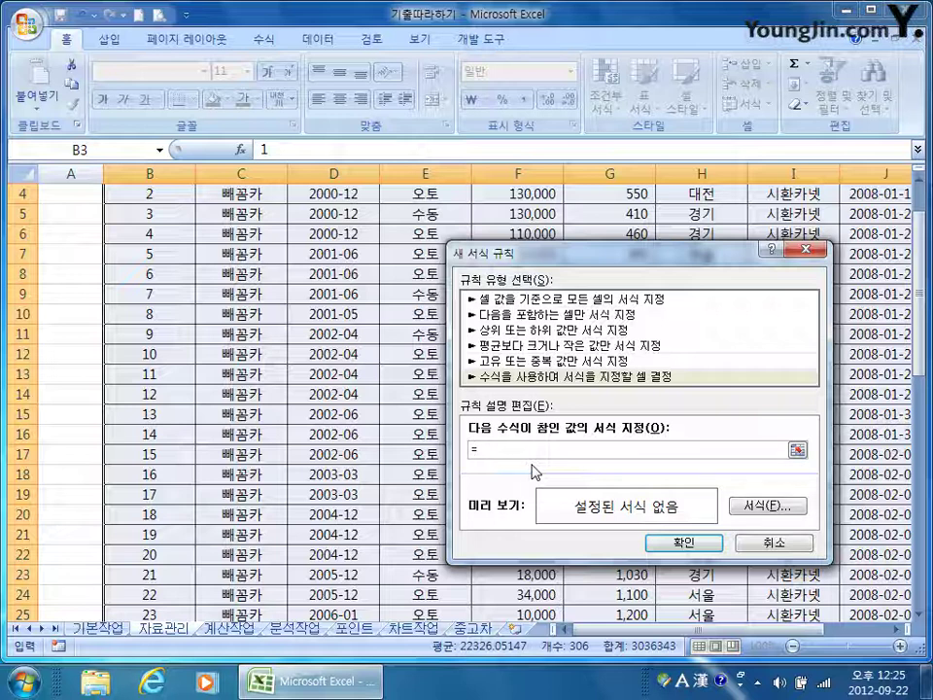
{"action": "type", "text": "or("}
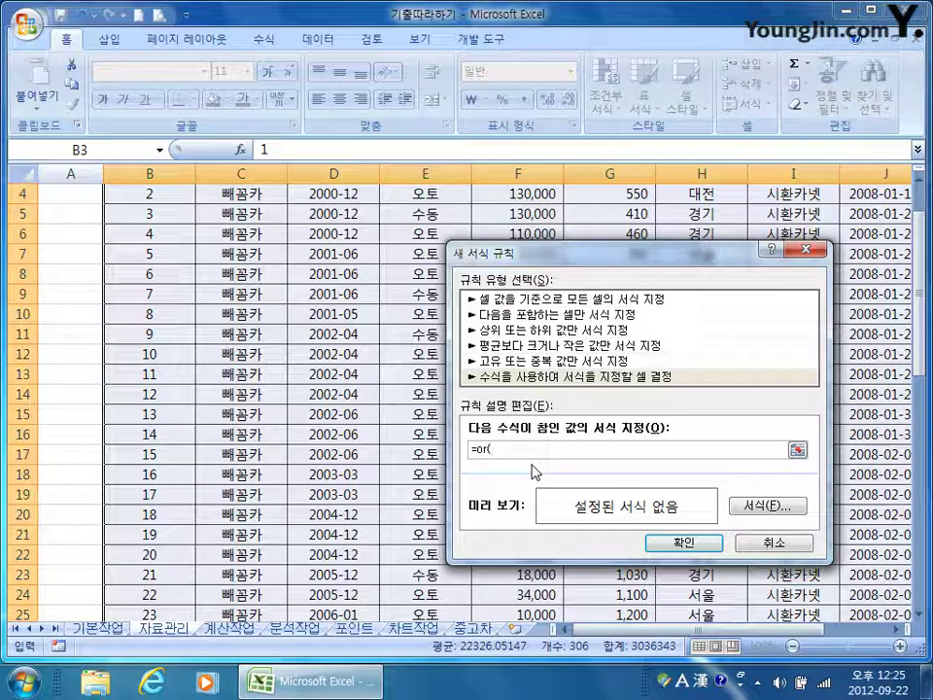
Add the formula's first condition, left($D3,4)="2003", keeping the 연식 reference absolute only for the column
{"action": "type", "text": "left("}
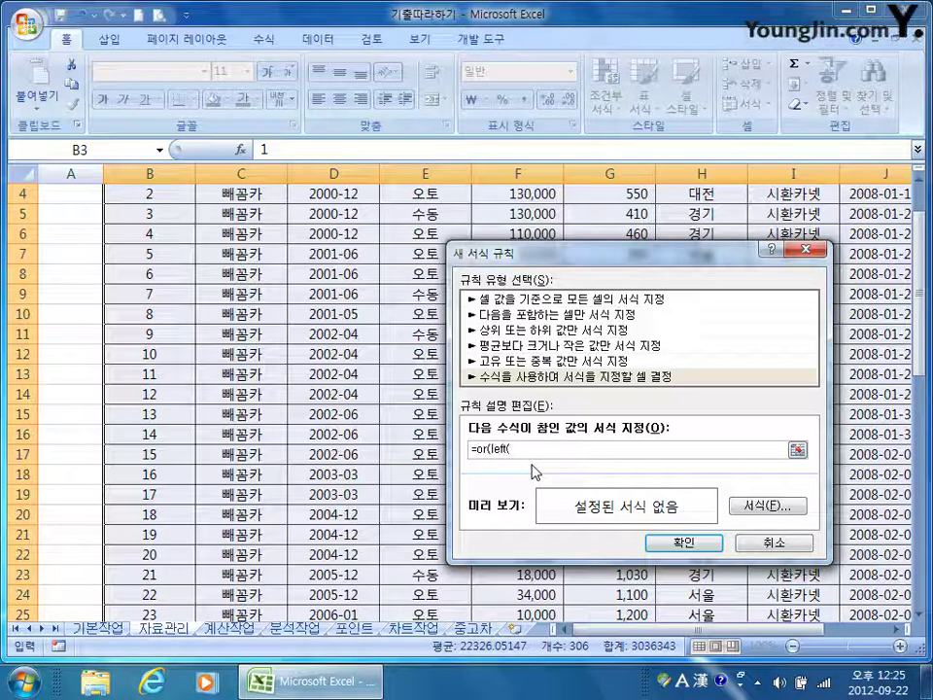
{"action": "scroll", "coordinate": [416, 511], "scroll_direction": "up", "scroll_amount": 1}
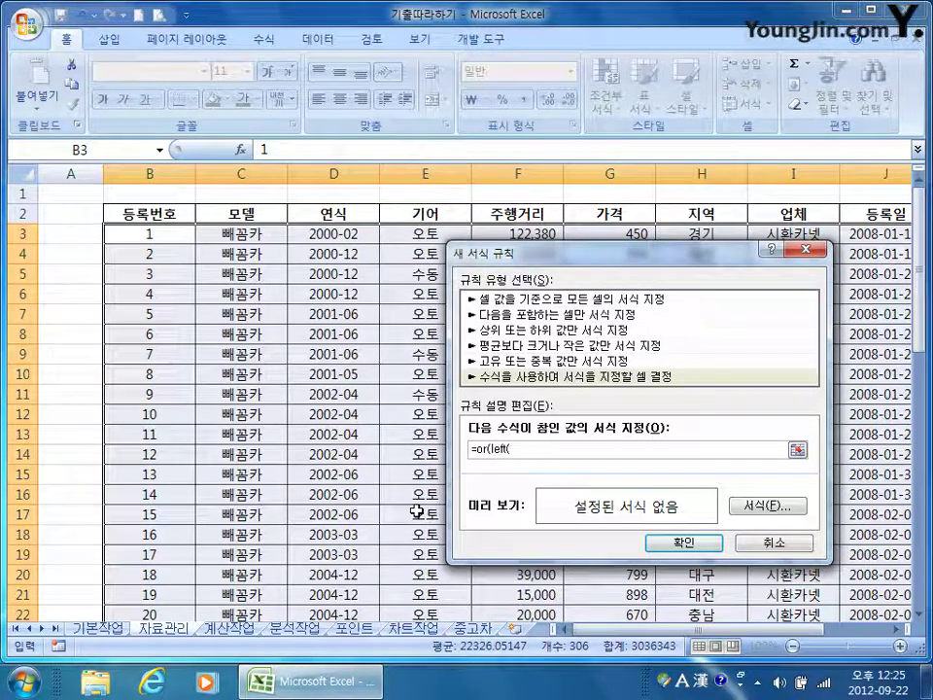
{"action": "left_click", "coordinate": [373, 239]}
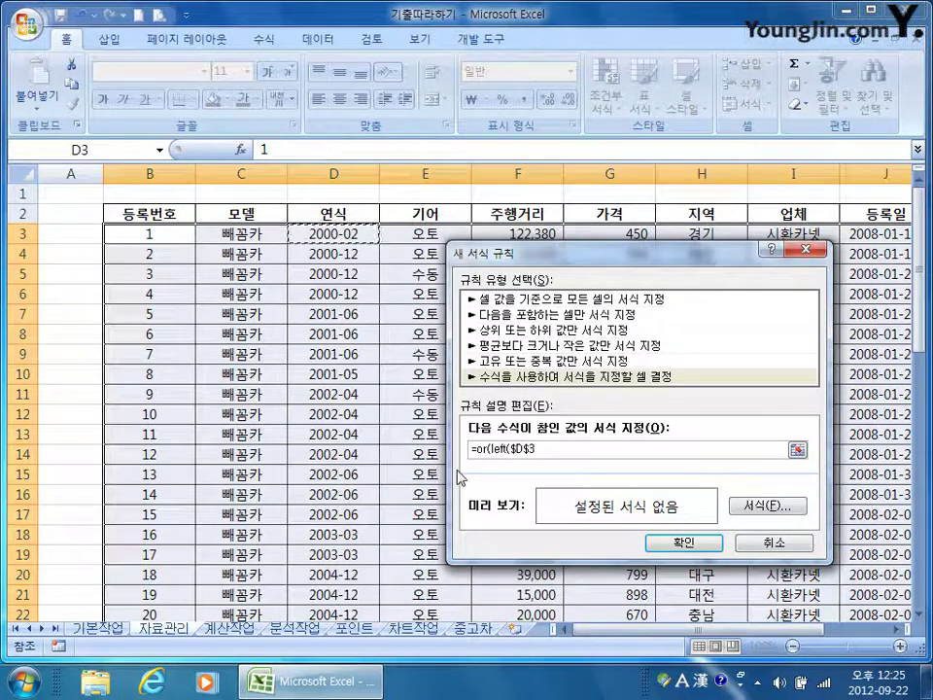
{"action": "left_click", "coordinate": [526, 449]}
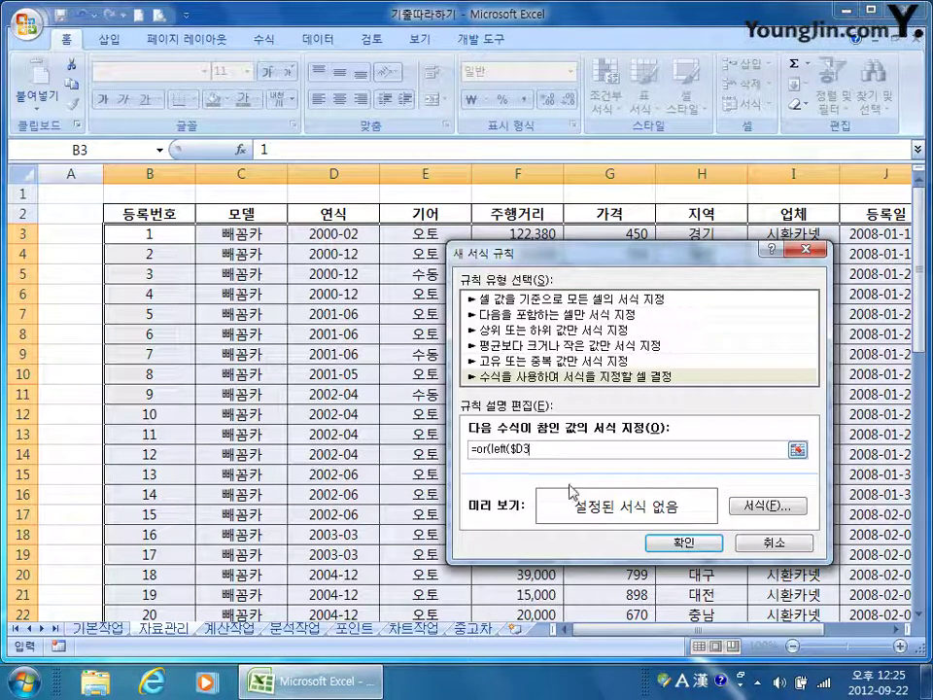
{"action": "type", "text": "=\"2"}
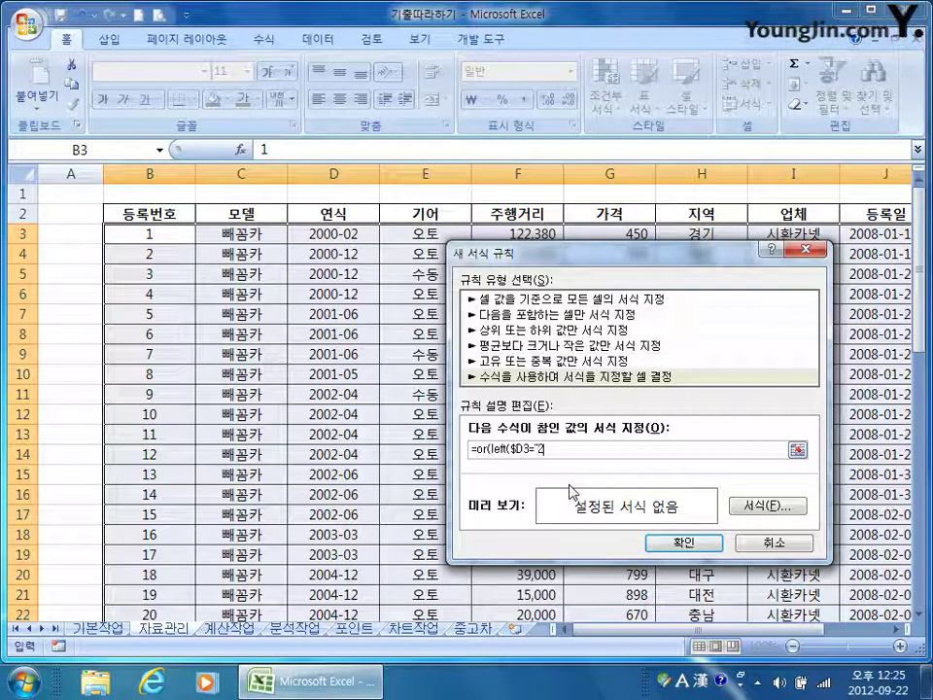
{"action": "type", "text": "003\""}
{"action": "left_click_drag", "start_coordinate": [528, 449], "coordinate": [590, 454]}
{"action": "type", "text": ",4)"}
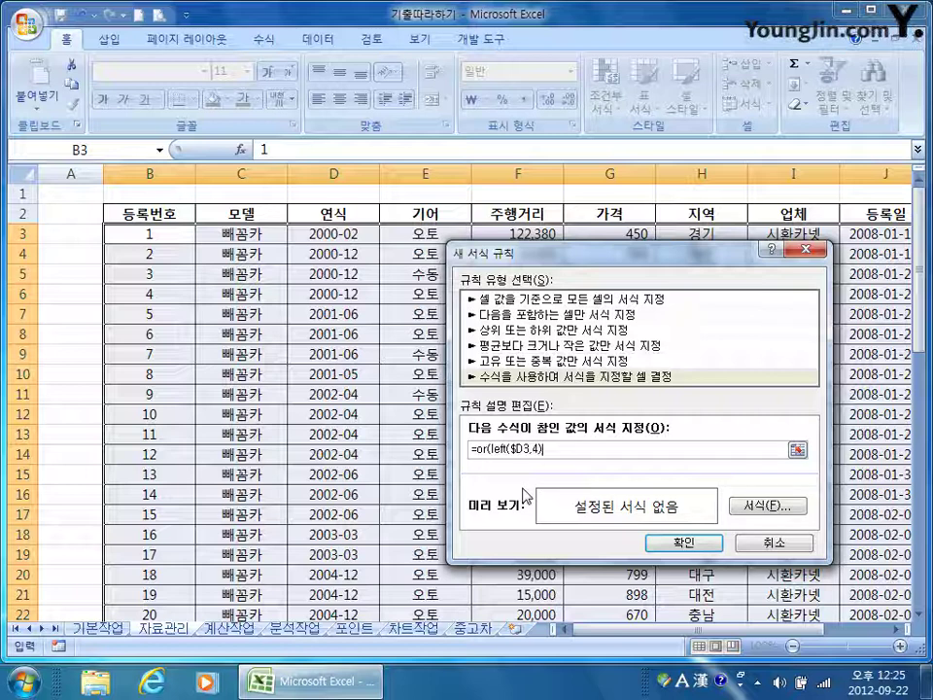
{"action": "type", "text": "=\"2003\""}
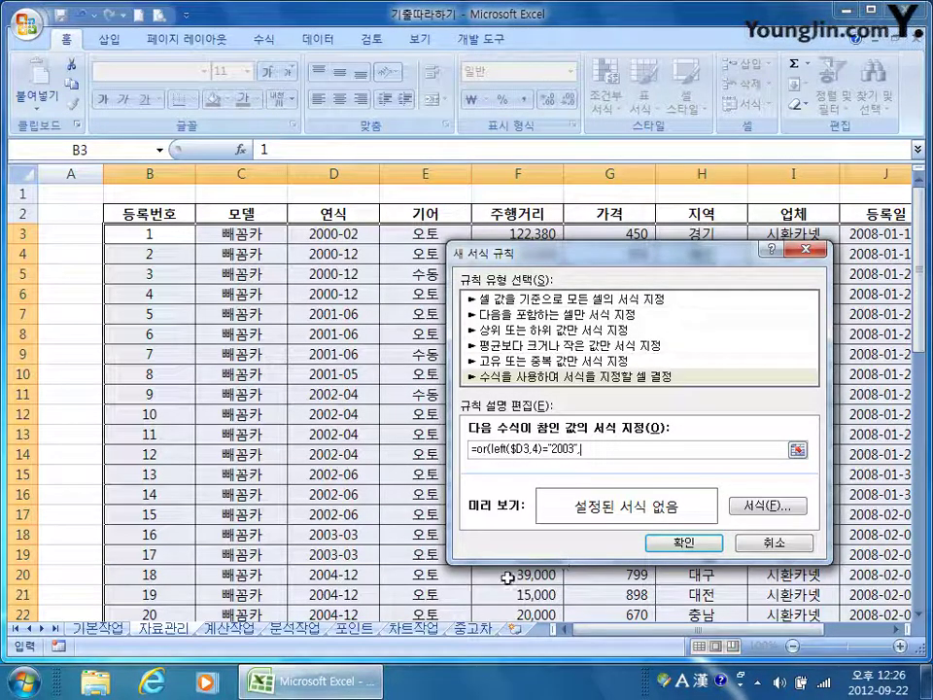
Complete the OR formula with a second condition, left($D3,4)="2005", and its closing parenthesis
{"action": "type", "text": ",left("}
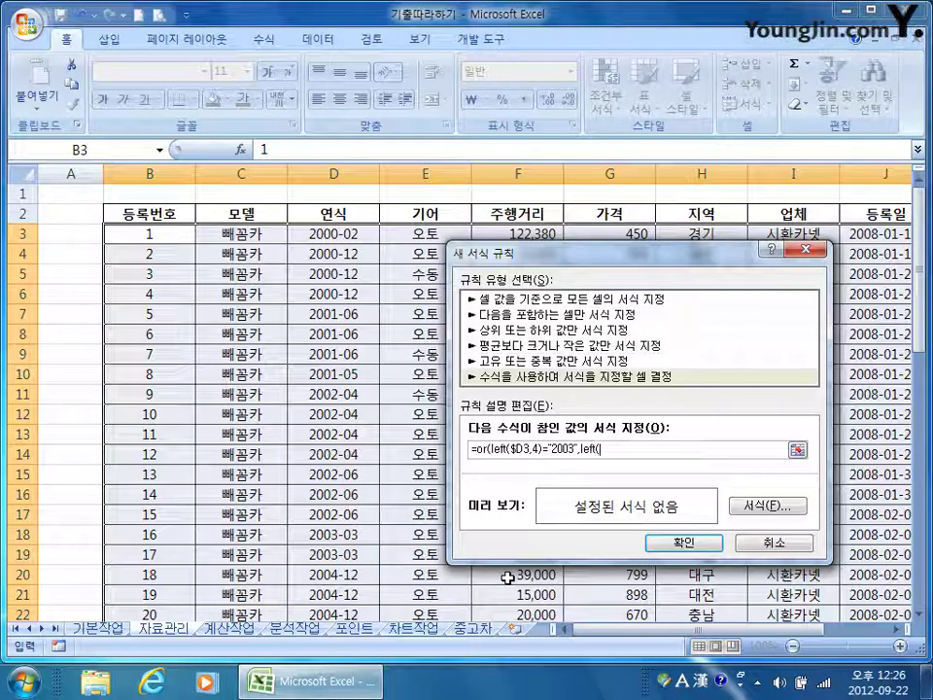
{"action": "left_click", "coordinate": [335, 232]}
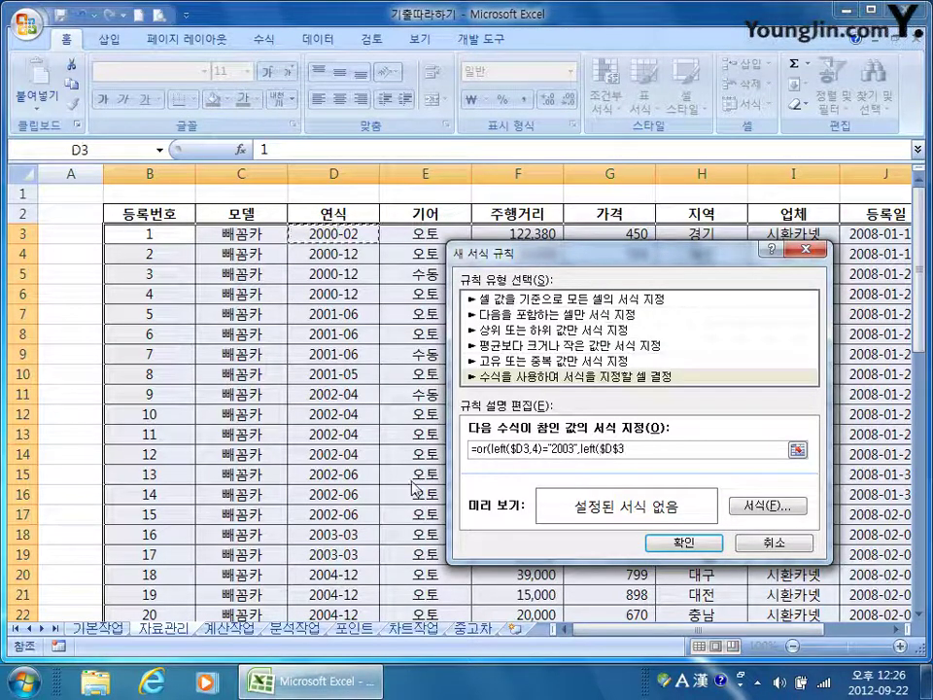
{"action": "left_click", "coordinate": [615, 448]}
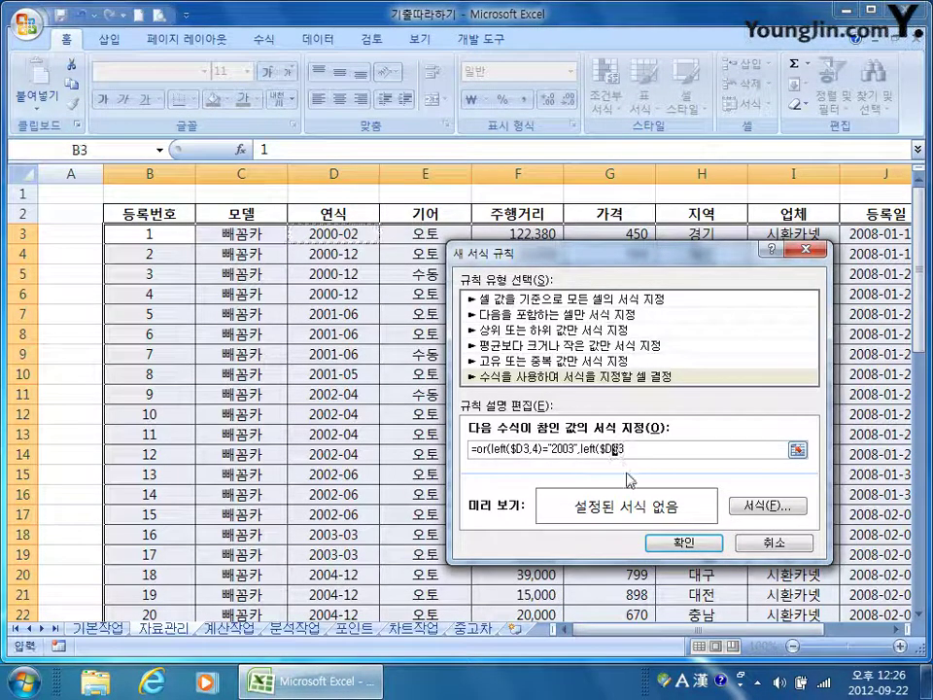
{"action": "key", "text": "BackSpace"}
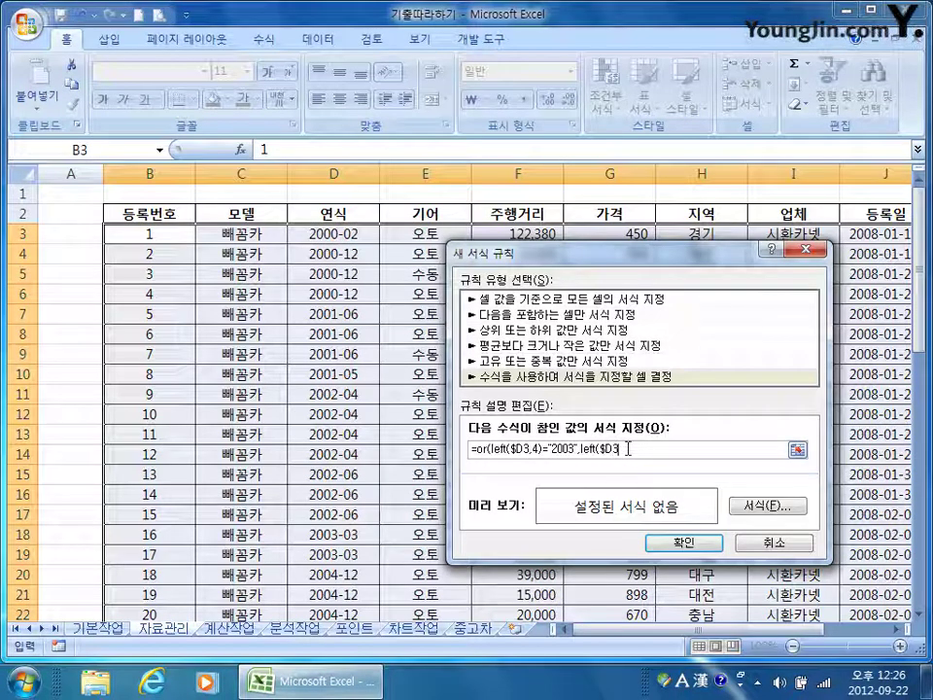
{"action": "type", "text": ",4)=\""}
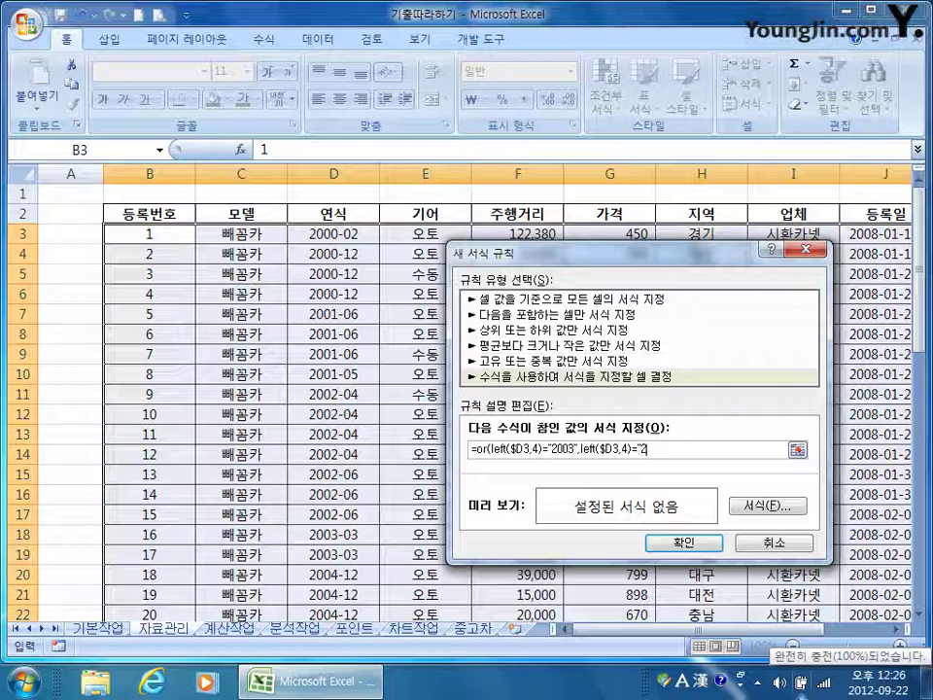
{"action": "type", "text": "2005\")"}
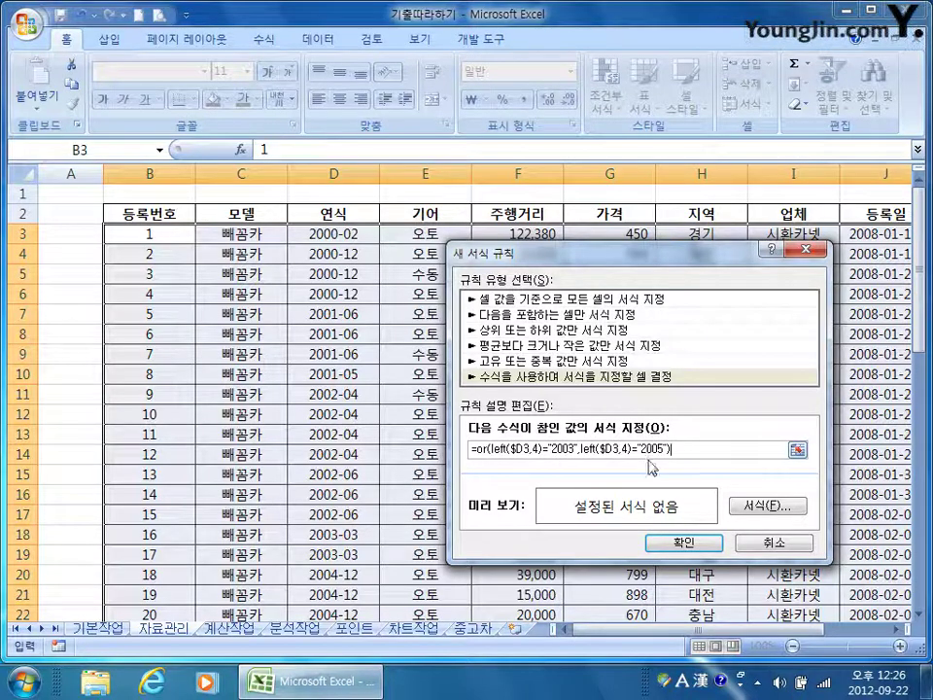
Set the rule's font to 굵게 in standard red and apply the rule to the selected records
{"action": "left_click", "coordinate": [756, 507]}
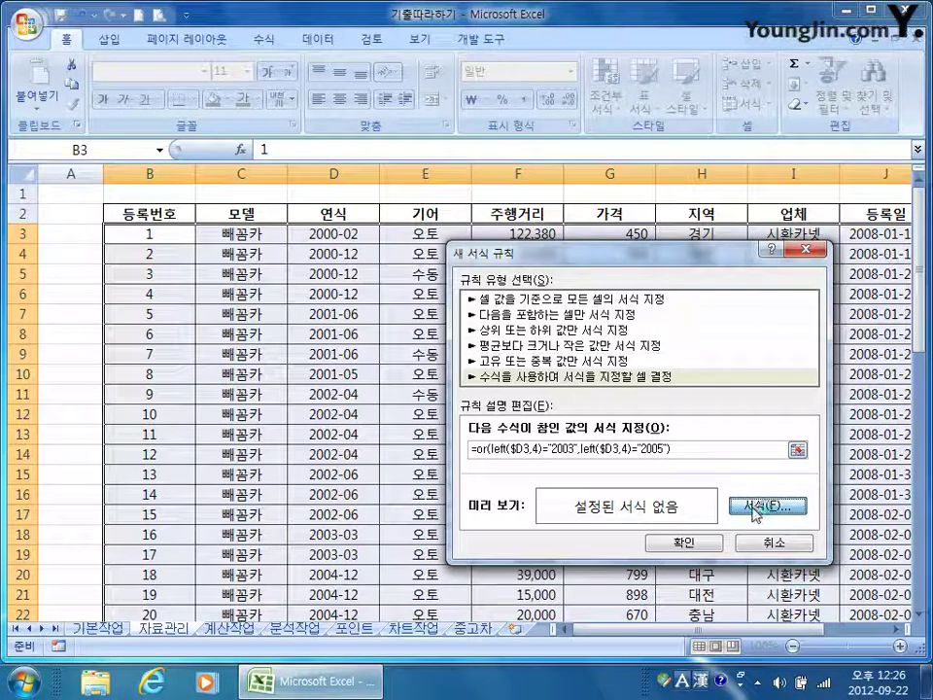
{"action": "left_click", "coordinate": [754, 508]}
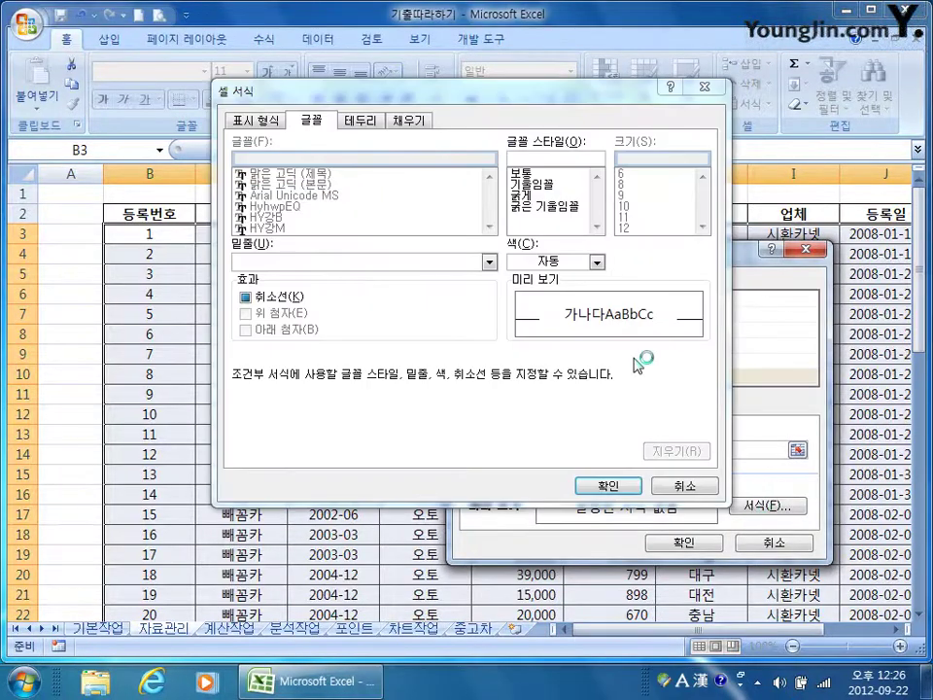
{"action": "left_click", "coordinate": [526, 196]}
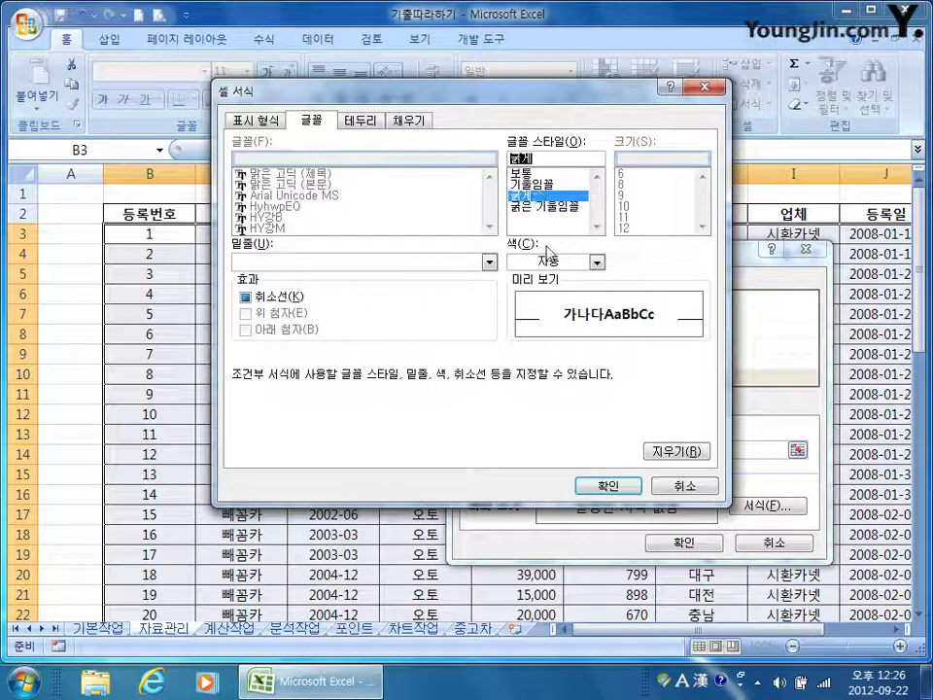
{"action": "left_click", "coordinate": [596, 262]}
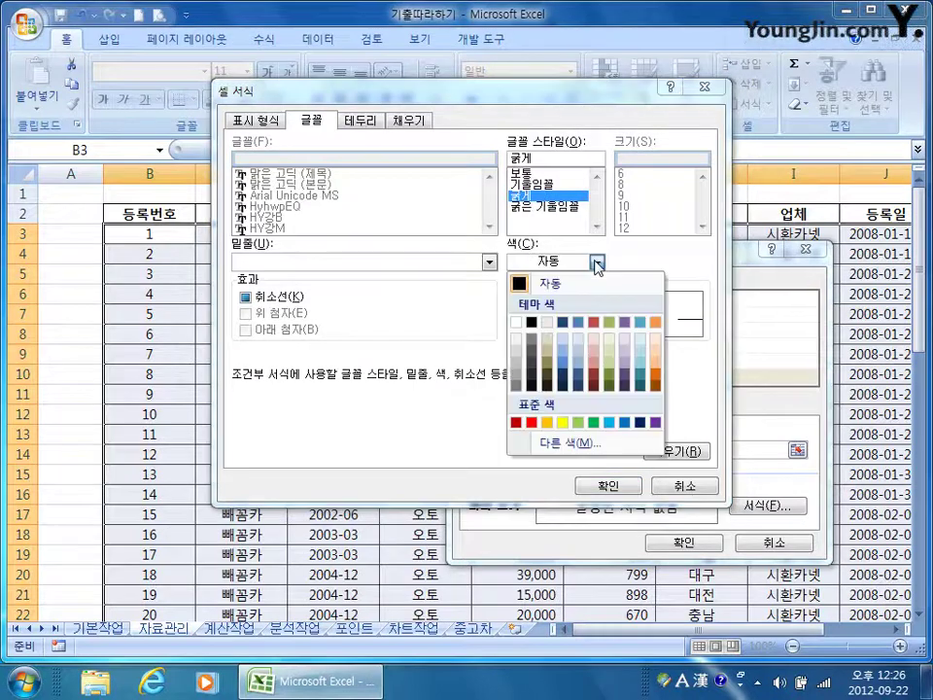
{"action": "left_click", "coordinate": [532, 423]}
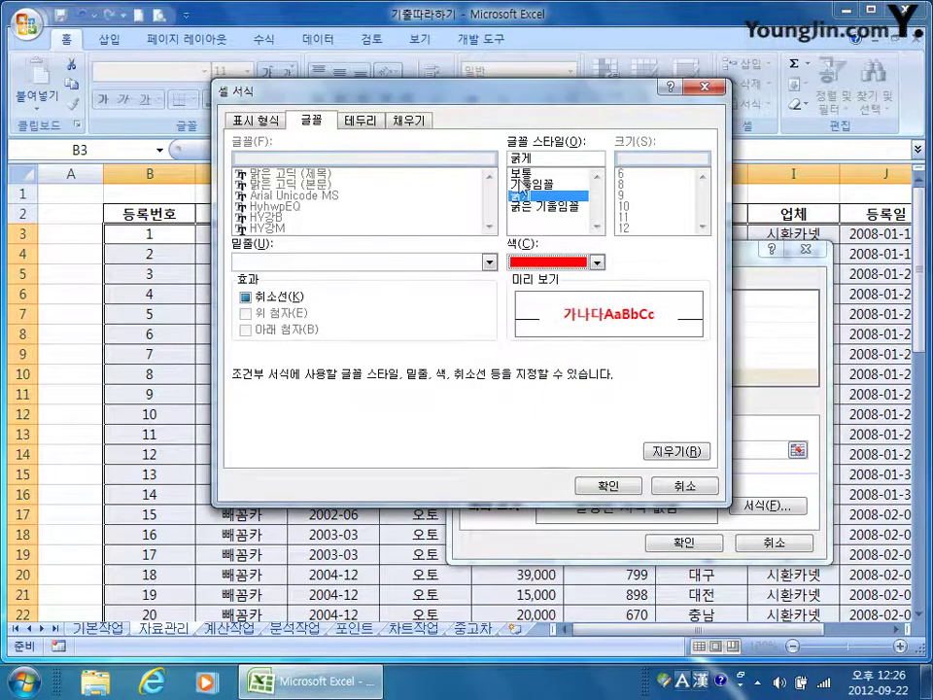
{"action": "left_click", "coordinate": [605, 486]}
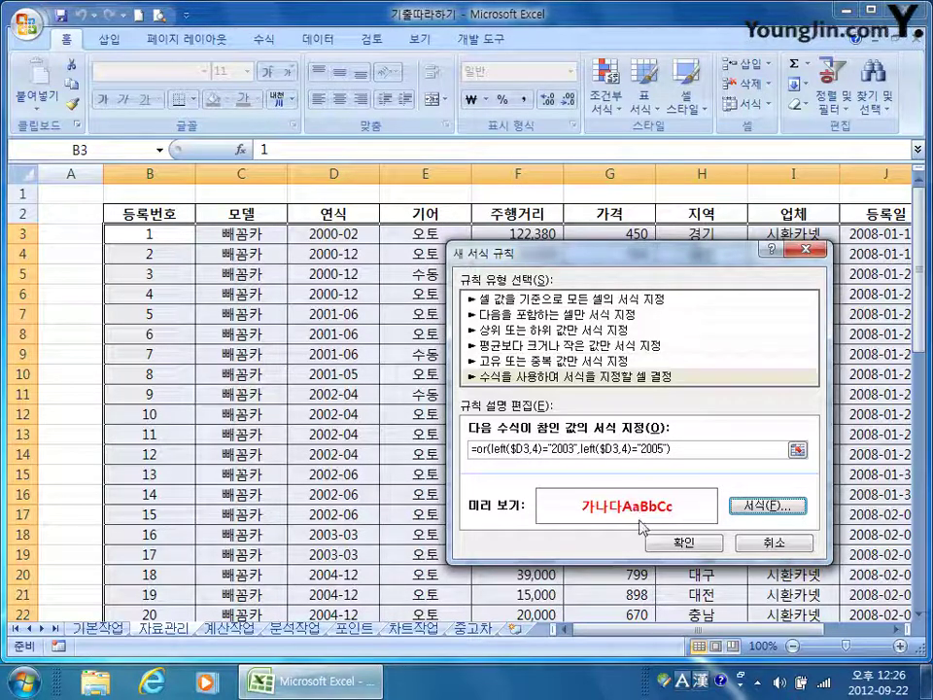
{"action": "left_click", "coordinate": [683, 542]}
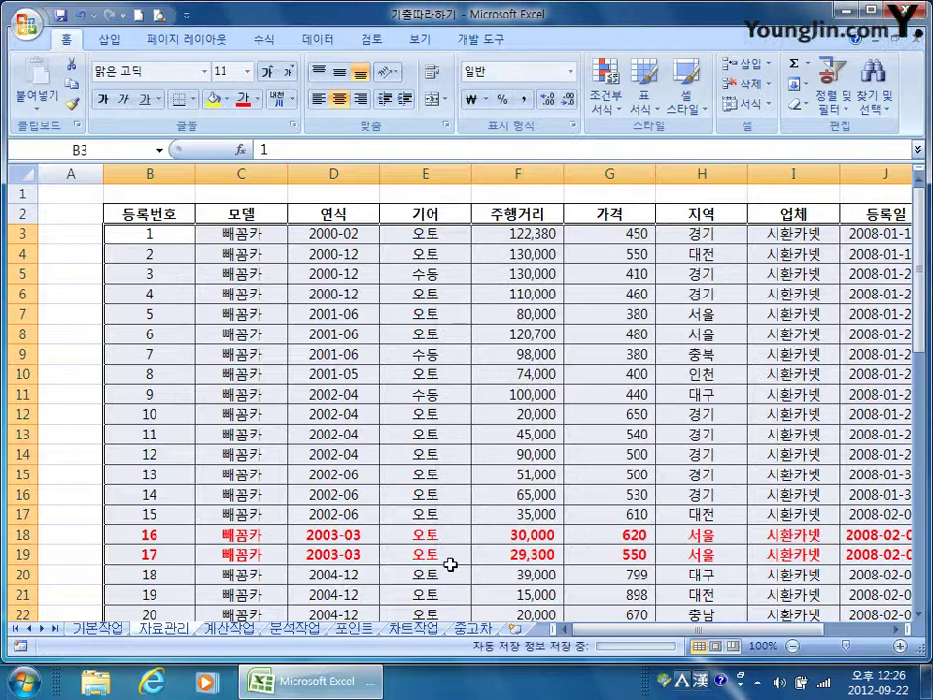
Check the conditionally formatted records against their 연식 values across the whole car list
{"action": "scroll", "coordinate": [358, 478], "scroll_direction": "down", "scroll_amount": 3}
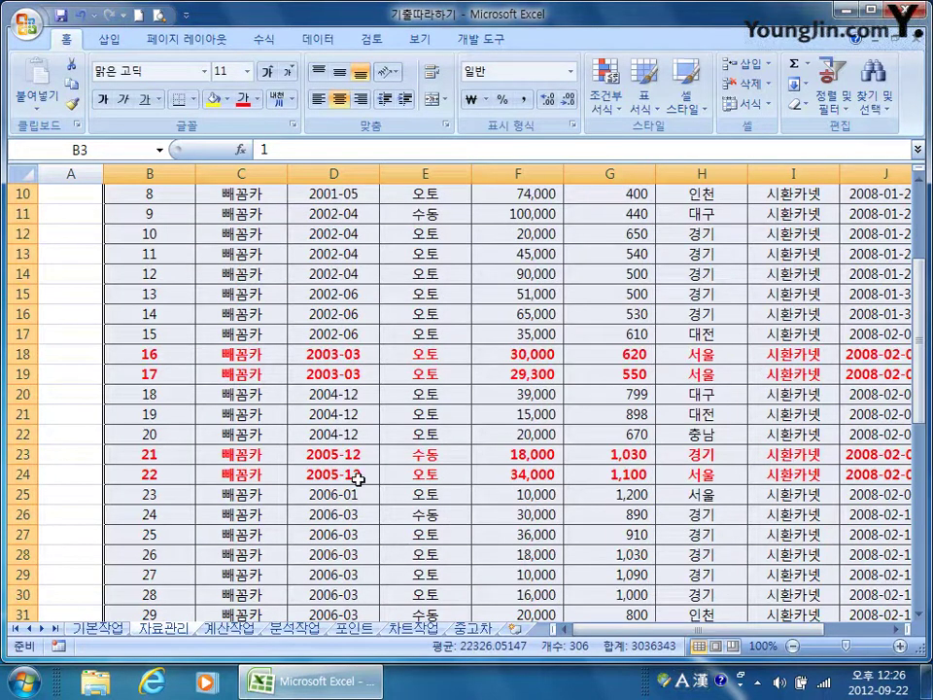
{"action": "left_click", "coordinate": [350, 356]}
{"action": "left_click", "coordinate": [343, 454]}
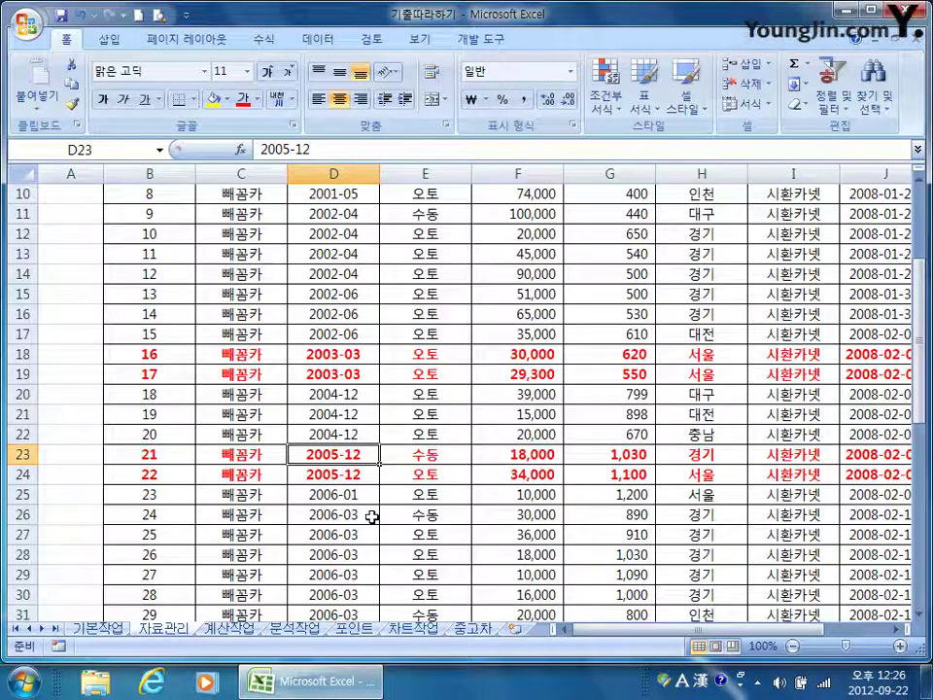
{"action": "scroll", "coordinate": [372, 517], "scroll_direction": "down", "scroll_amount": 3}
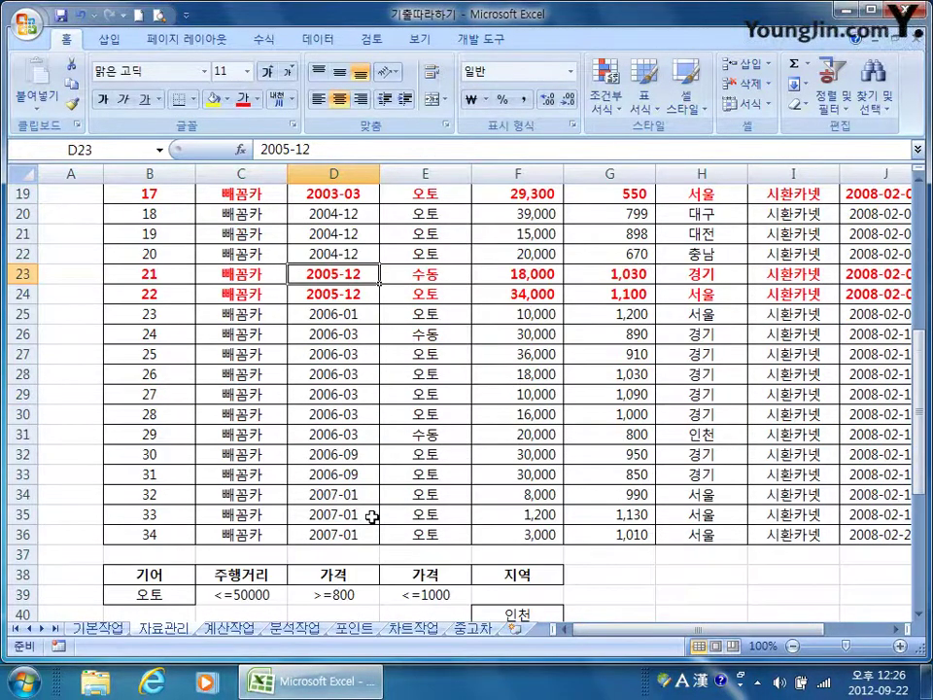
{"action": "scroll", "coordinate": [373, 517], "scroll_direction": "up", "scroll_amount": 1}
{"action": "scroll", "coordinate": [372, 517], "scroll_direction": "up", "scroll_amount": 5}
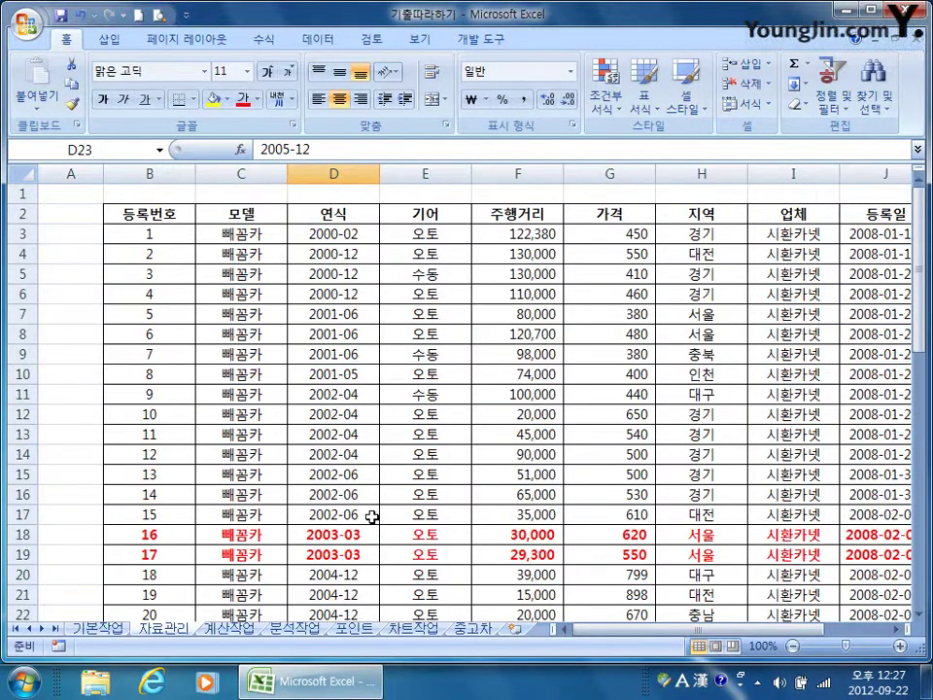
Revisit the 기본작업 and 자료관리 sheets, then open 계산작업 and examine its tables 표1, 표2 and 표3
{"action": "left_click", "coordinate": [97, 629]}
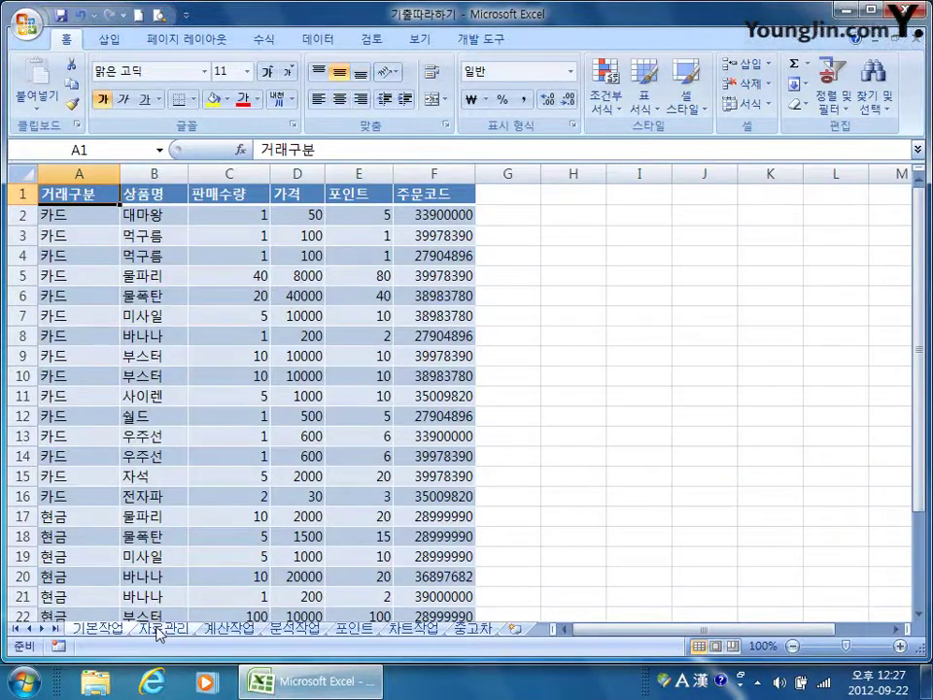
{"action": "left_click", "coordinate": [159, 630]}
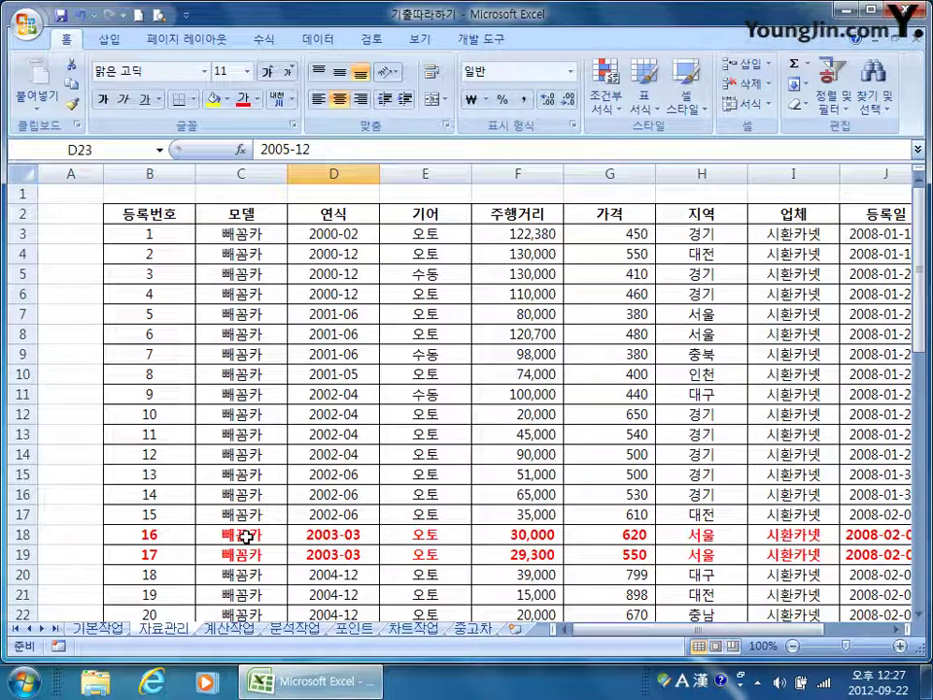
{"action": "left_click", "coordinate": [229, 628]}
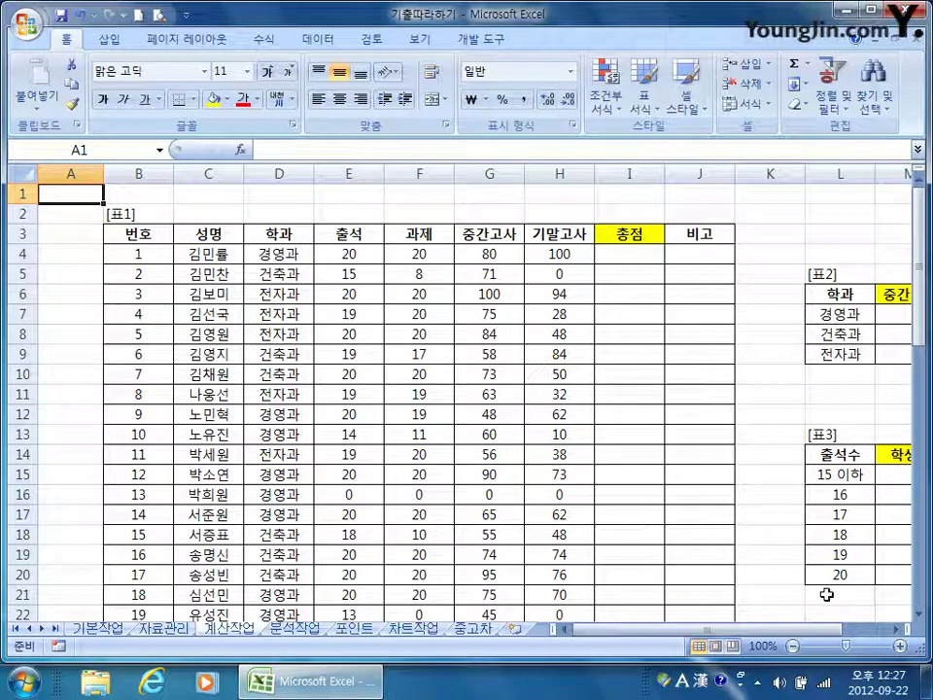
{"action": "left_click_drag", "start_coordinate": [795, 632], "coordinate": [817, 632]}
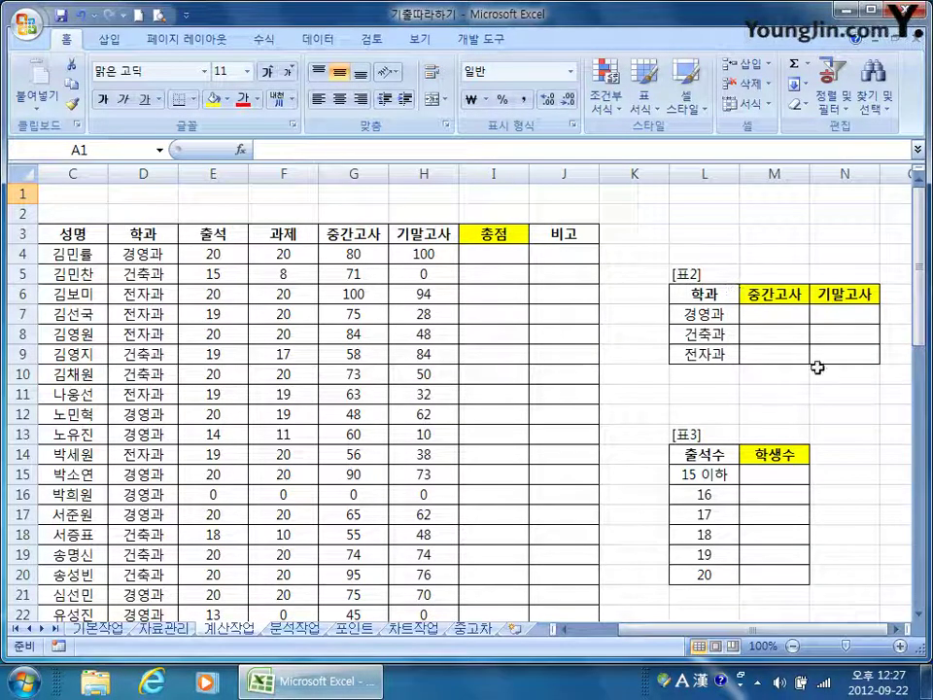
Start an AVERAGEIF formula in M7, the 경영과 중간고사 cell of 표2, with the absolute 학과 range $D$4:$D$43
{"action": "left_click", "coordinate": [768, 313]}
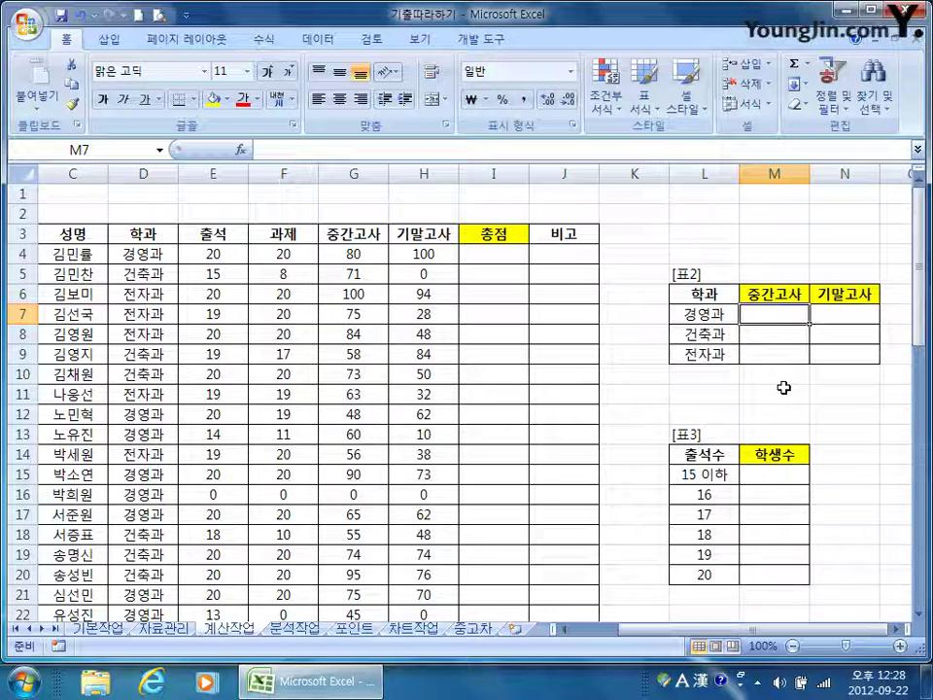
{"action": "type", "text": "=av"}
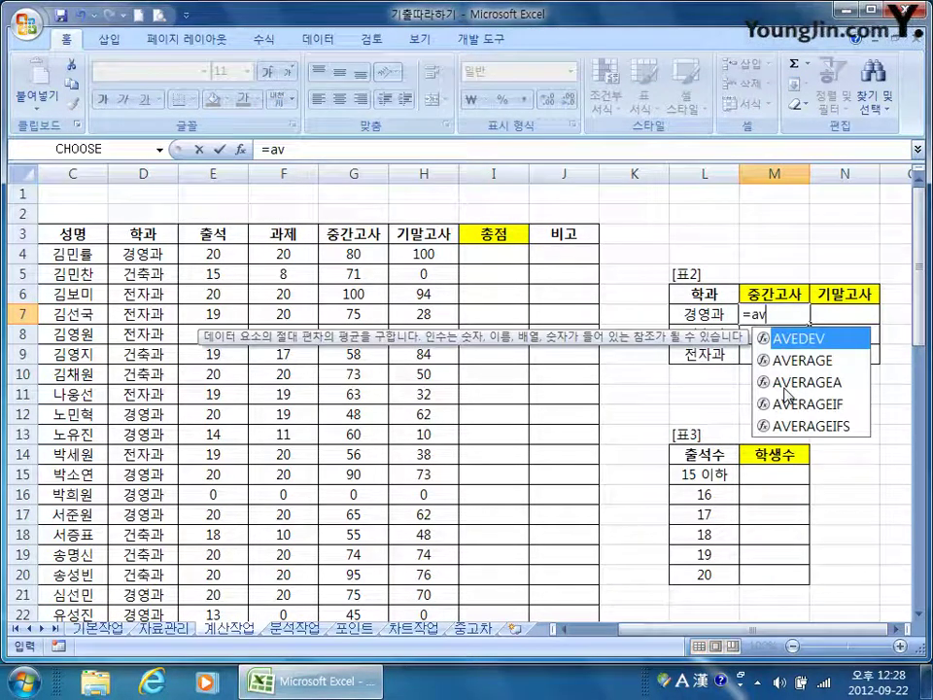
{"action": "type", "text": "erage"}
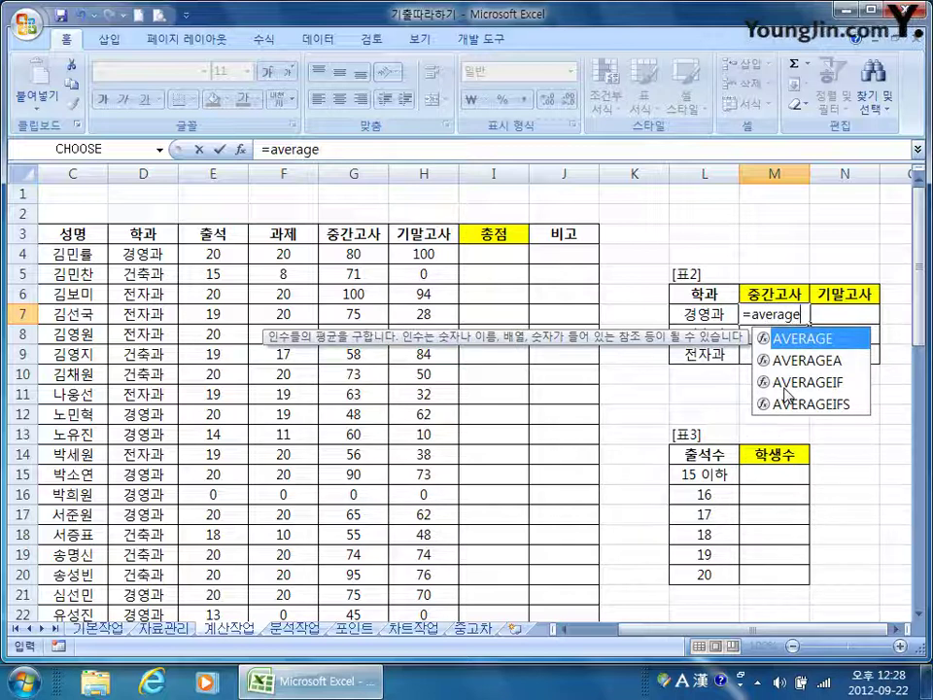
{"action": "type", "text": "if("}
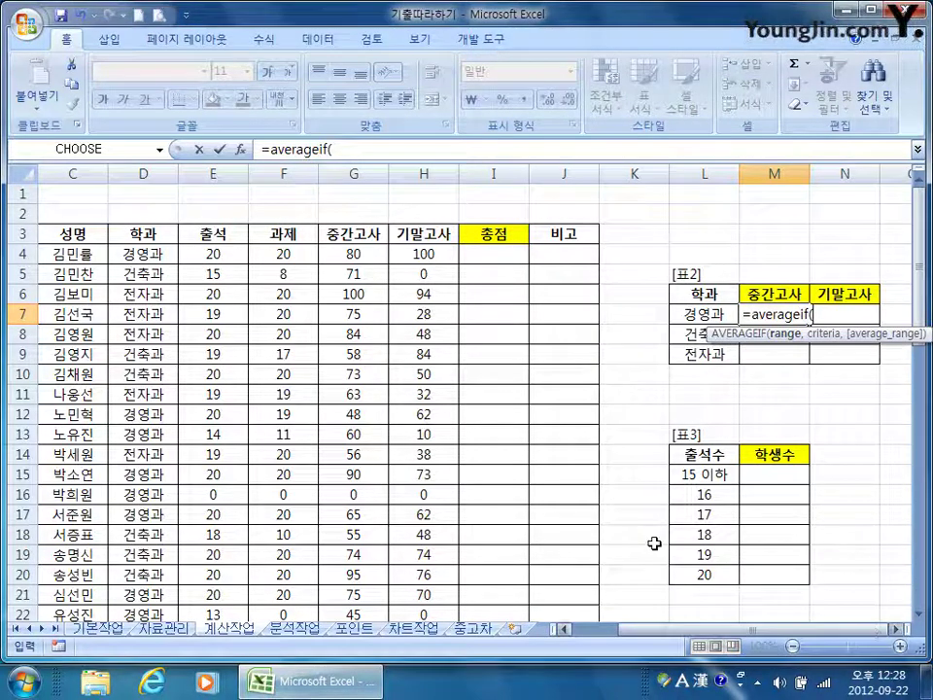
{"action": "left_click", "coordinate": [144, 254]}
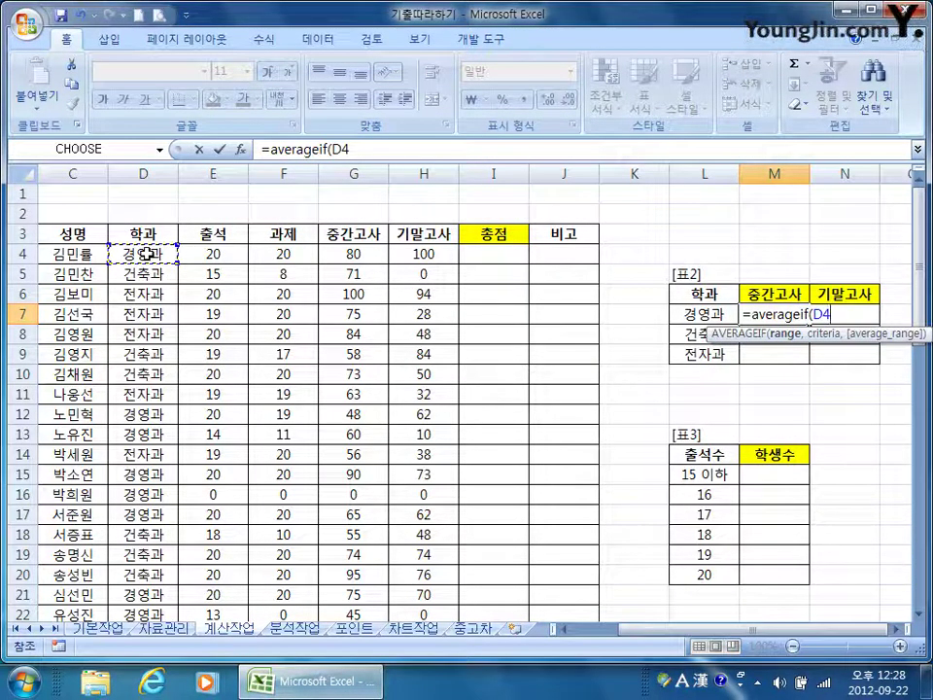
{"action": "left_click_drag", "start_coordinate": [141, 254], "coordinate": [148, 577]}
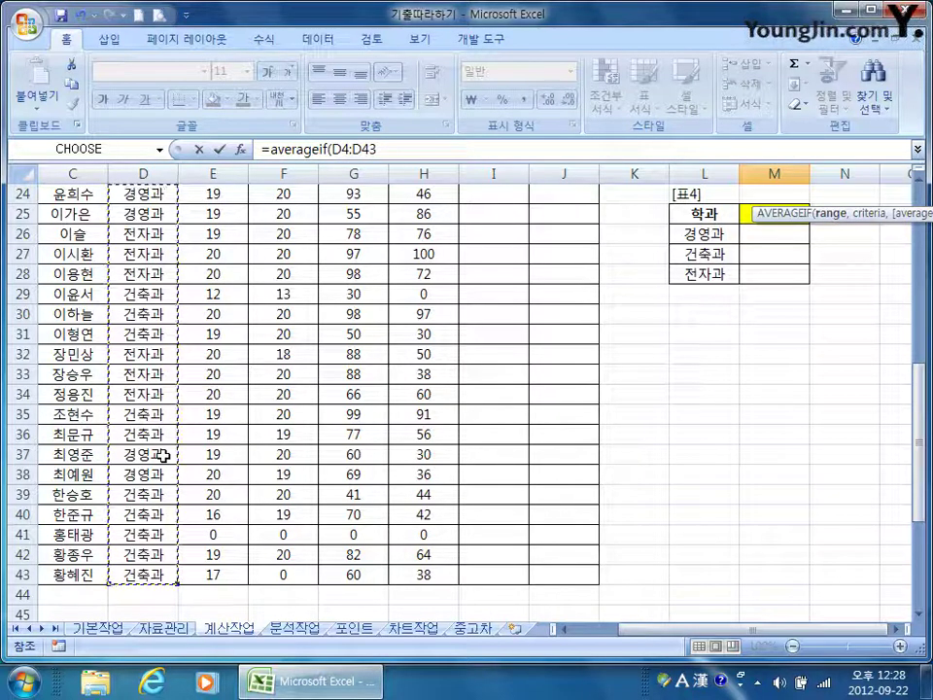
{"action": "key", "text": "F4"}
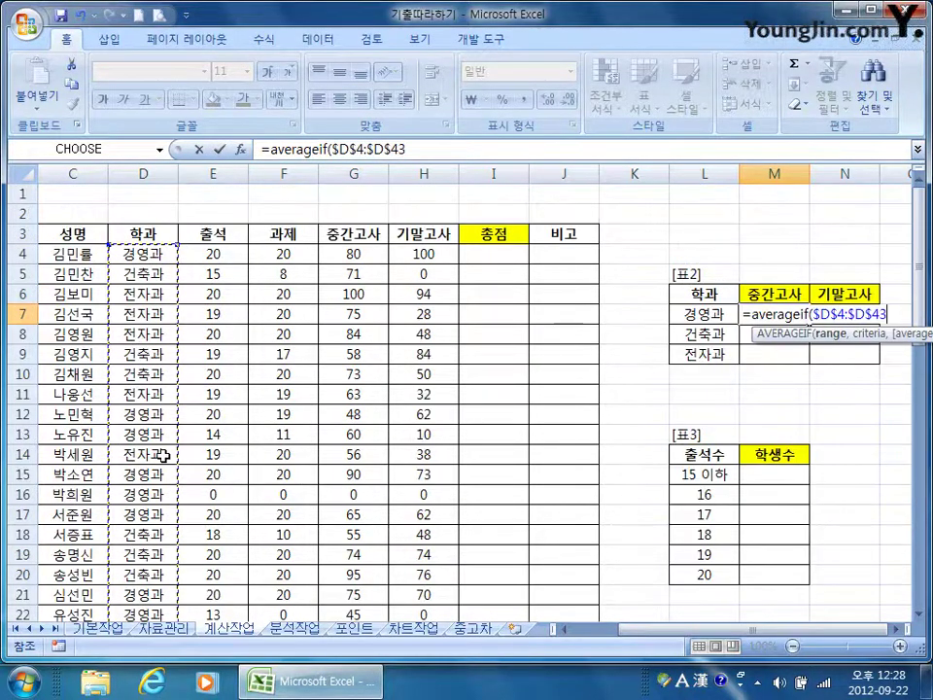
{"action": "type", "text": ","}
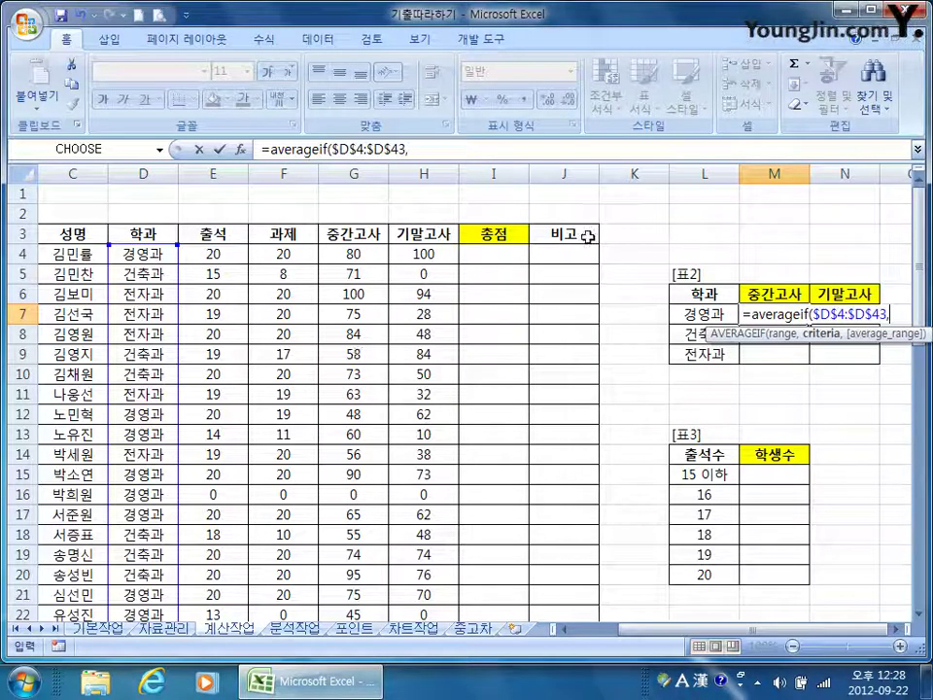
Add the 경영과 cell as the AVERAGEIF criteria with only its column locked, $L7
{"action": "left_click", "coordinate": [691, 313]}
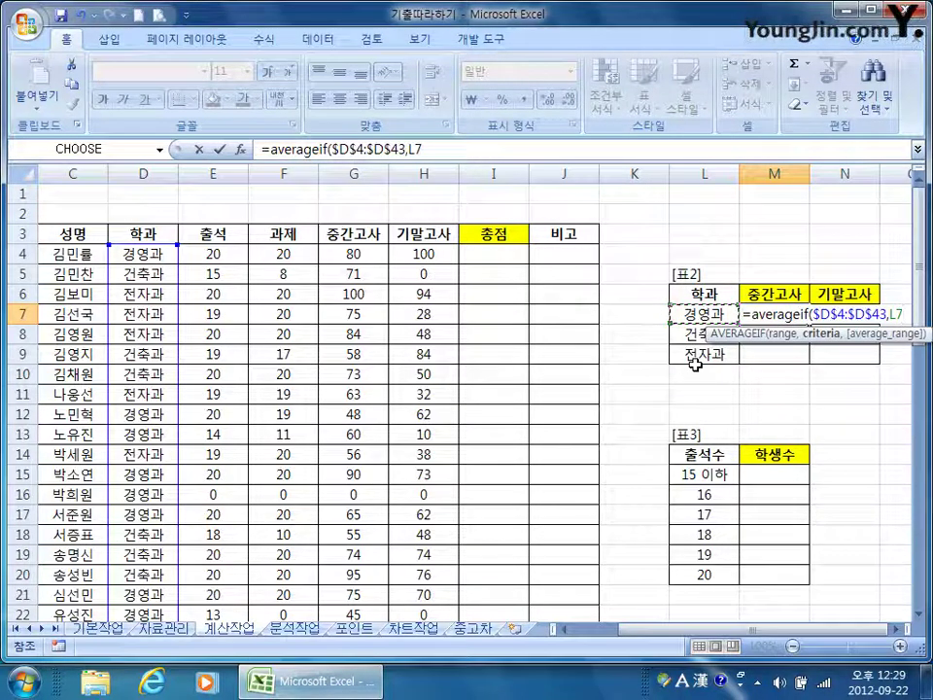
{"action": "key", "text": "F4"}
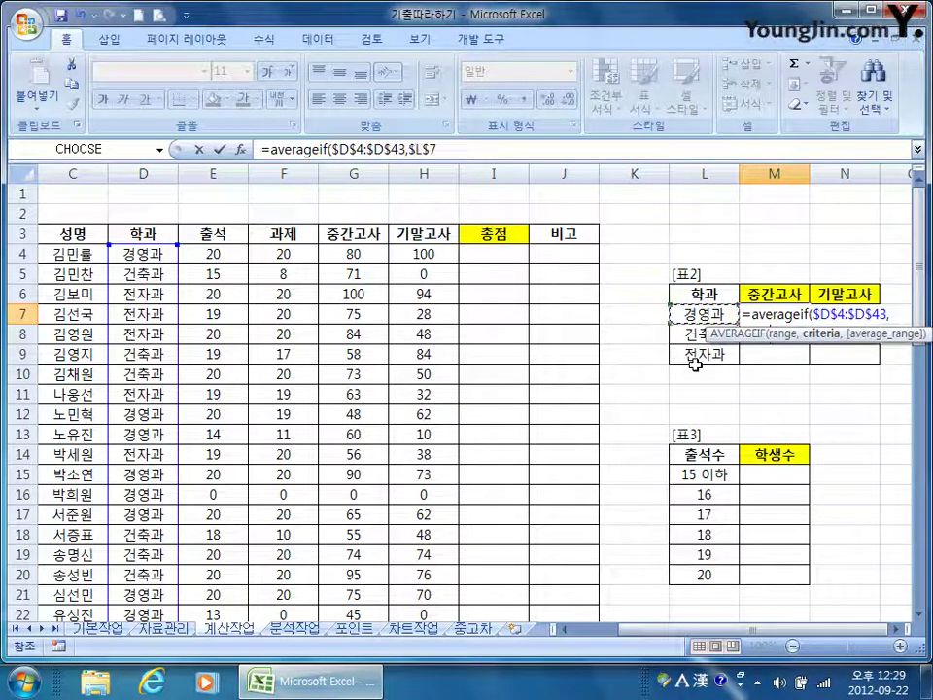
{"action": "key", "text": "F4"}
{"action": "key", "text": "F4"}
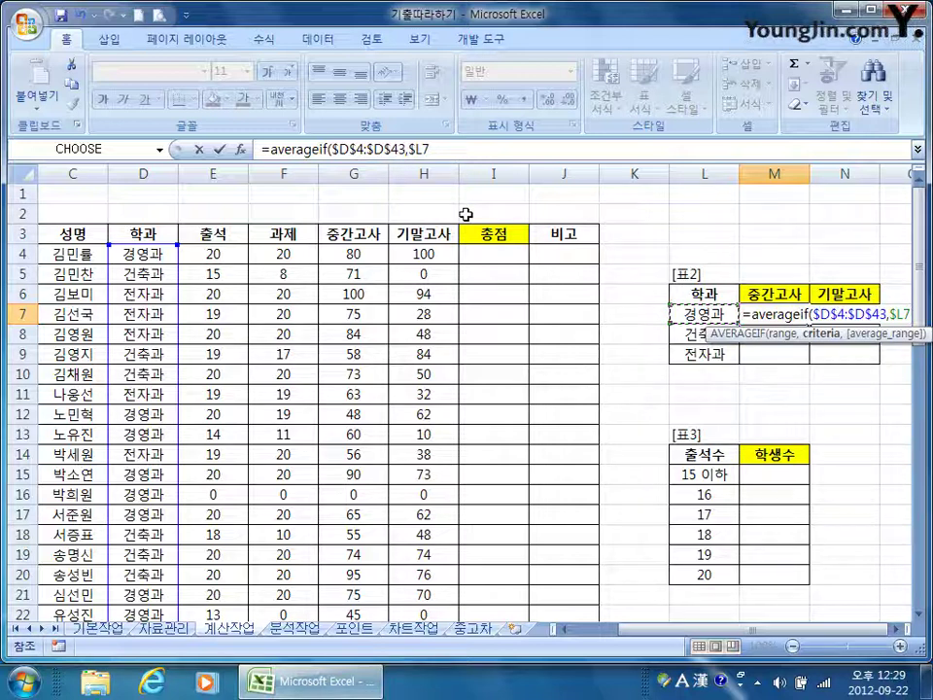
{"action": "type", "text": ","}
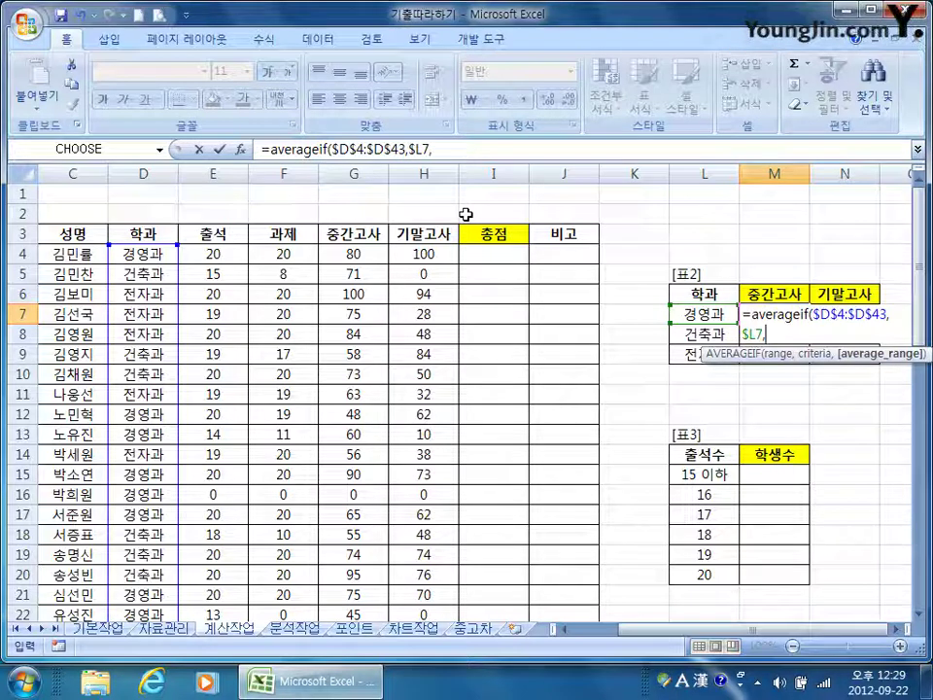
Complete the formula with the row-locked 중간고사 range G$4:G$43 and fill it across M7:N9
{"action": "left_click", "coordinate": [370, 253]}
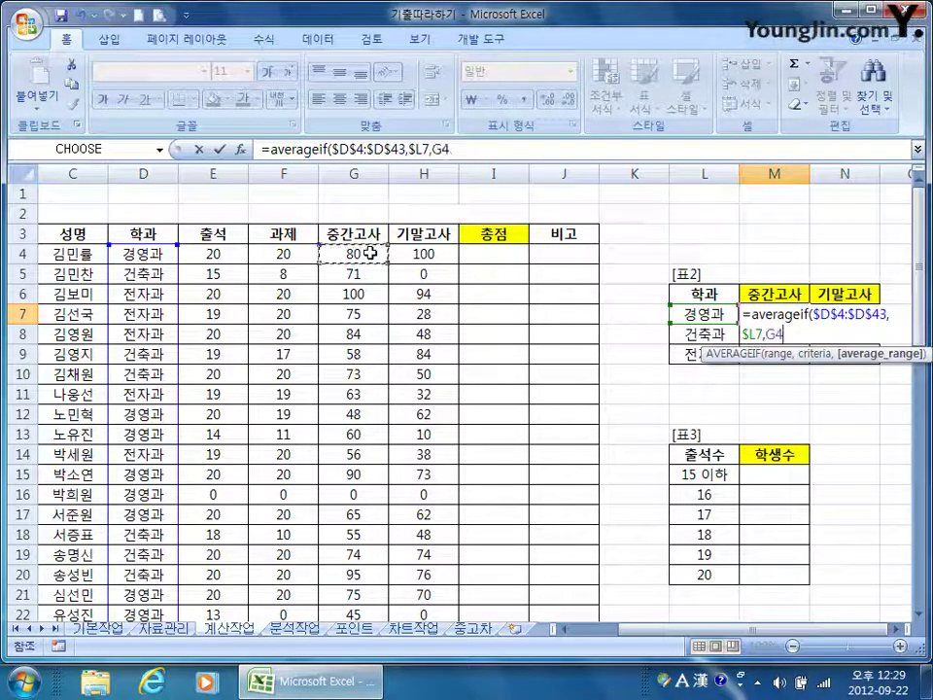
{"action": "left_click_drag", "start_coordinate": [370, 252], "coordinate": [371, 585]}
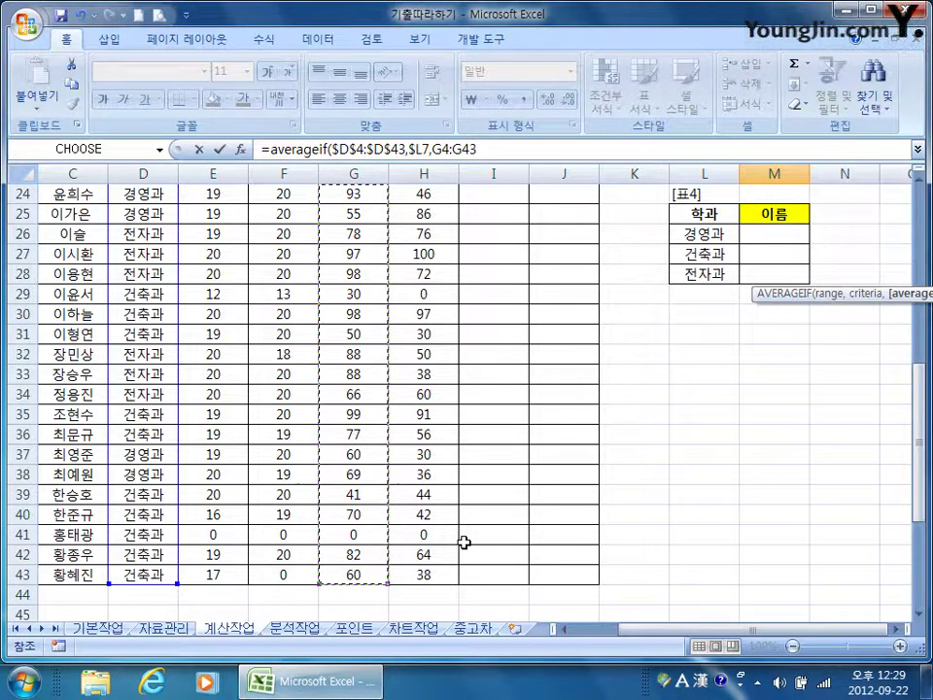
{"action": "key", "text": "F4"}
{"action": "key", "text": "F4"}
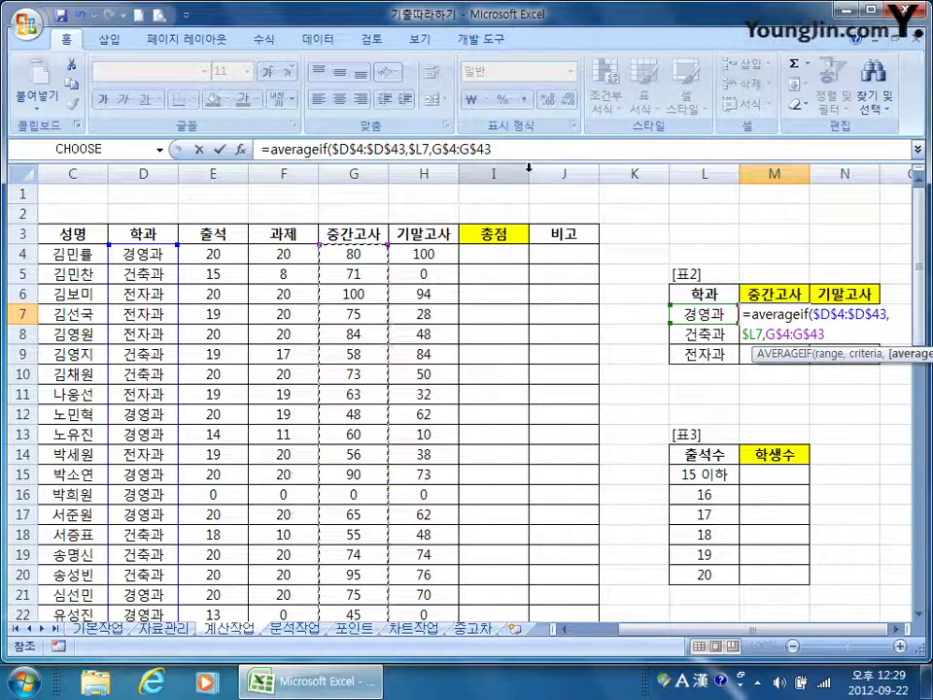
{"action": "type", "text": ")"}
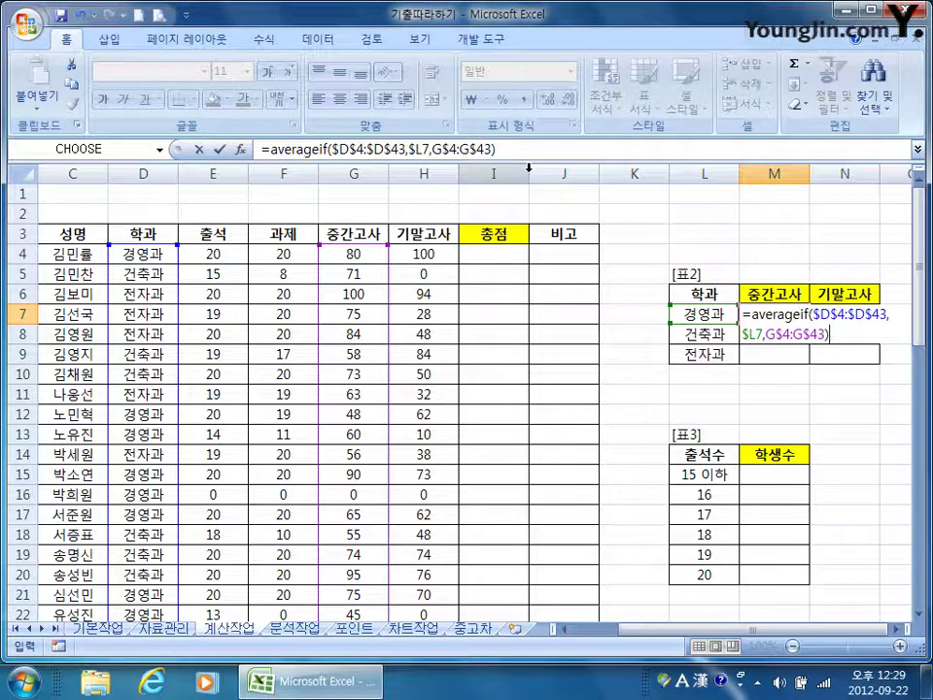
{"action": "key", "text": "Return"}
{"action": "left_click", "coordinate": [798, 318]}
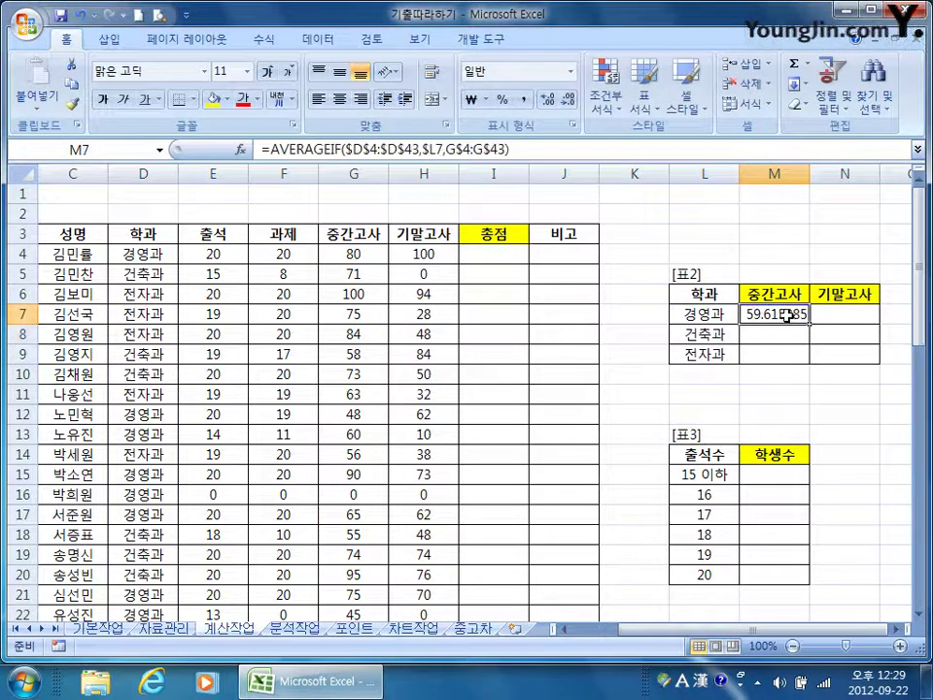
{"action": "left_click_drag", "start_coordinate": [809, 324], "coordinate": [861, 368]}
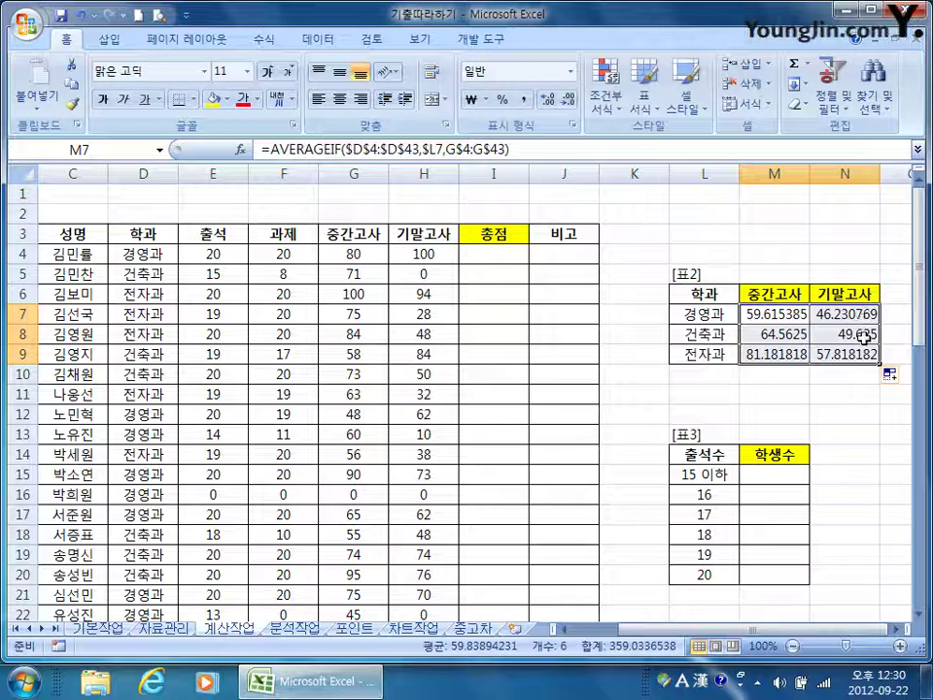
Wrap the AVERAGEIF formula in M7 in ROUNDUP with 1 decimal digit
{"action": "left_click", "coordinate": [796, 311]}
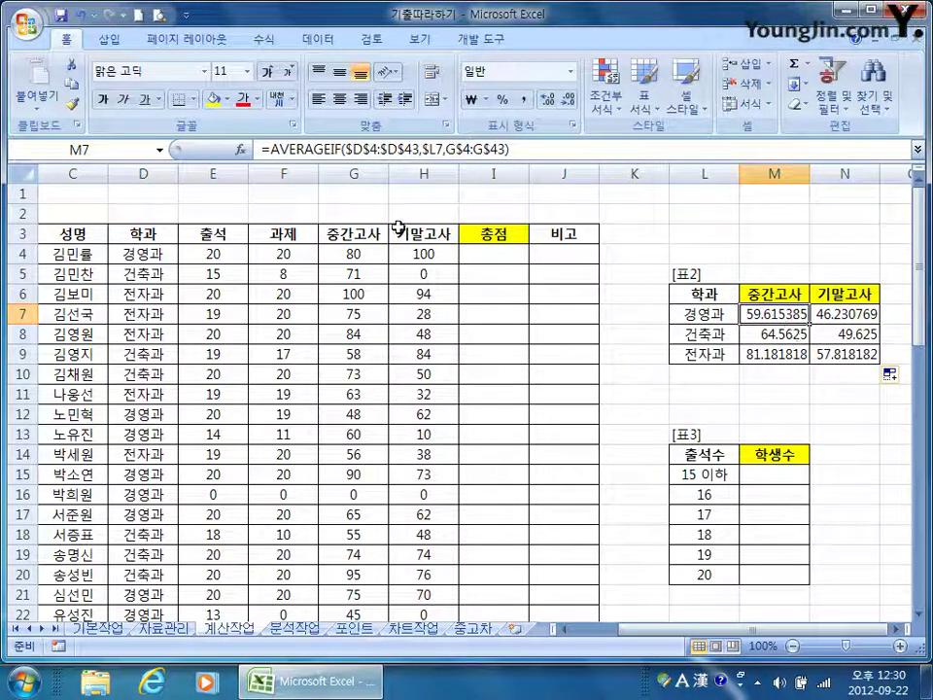
{"action": "left_click", "coordinate": [269, 149]}
{"action": "type", "text": "r"}
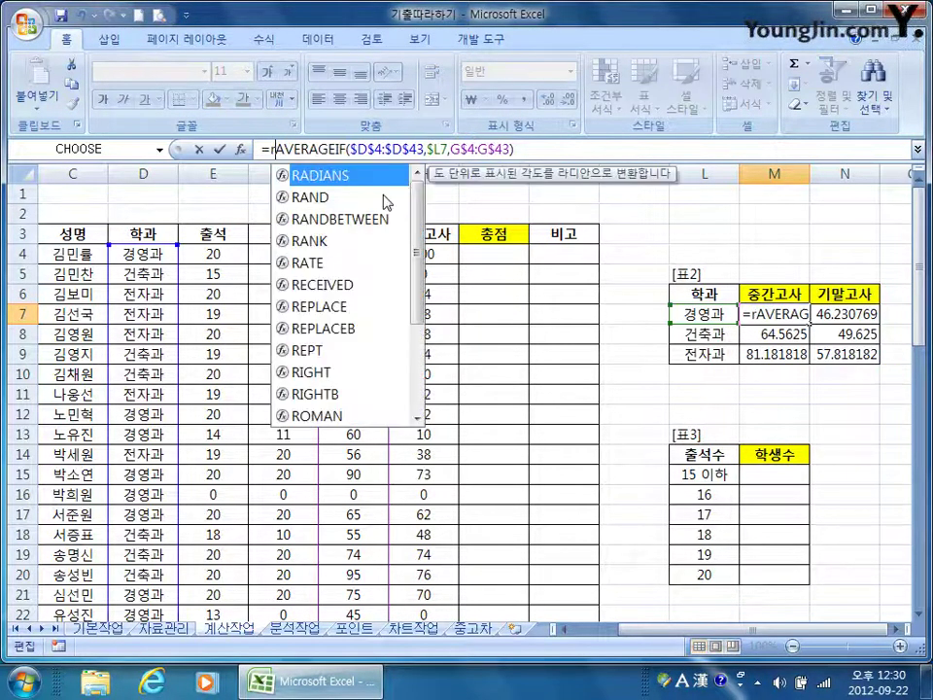
{"action": "type", "text": "oundup("}
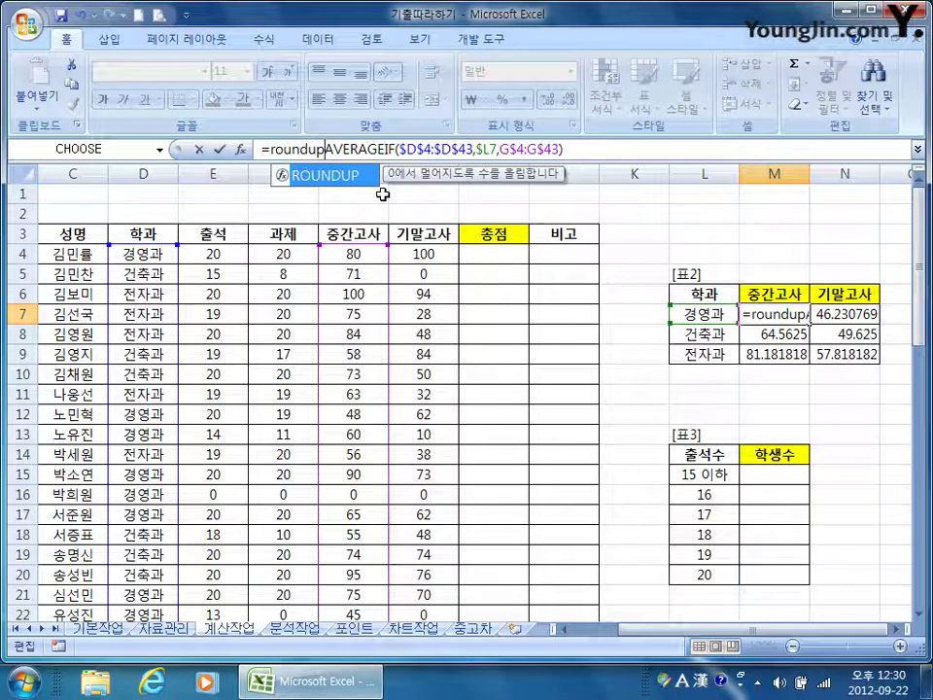
{"action": "left_click", "coordinate": [590, 150]}
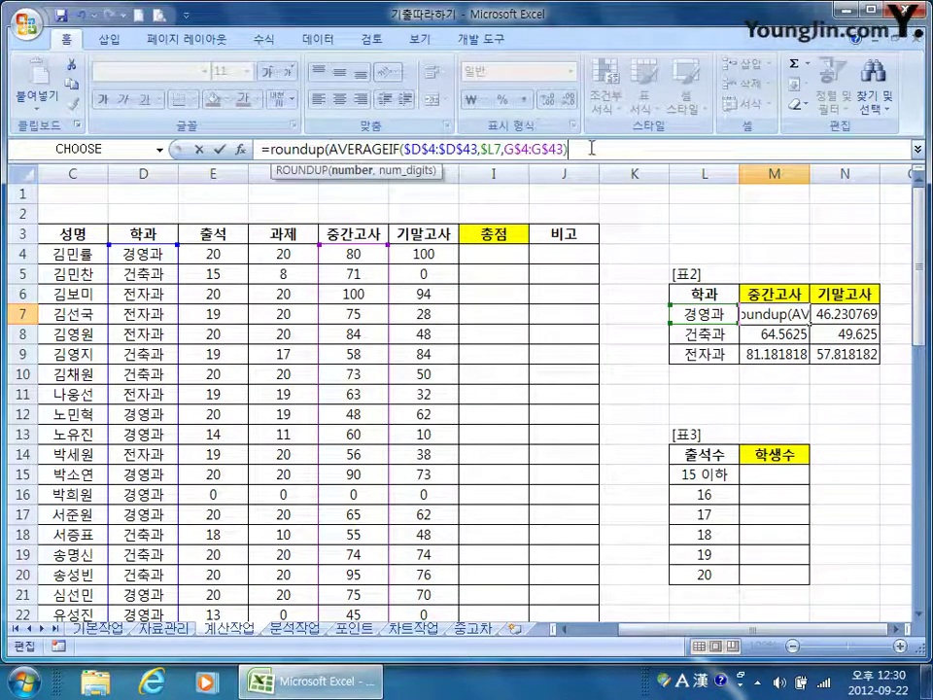
{"action": "type", "text": ","}
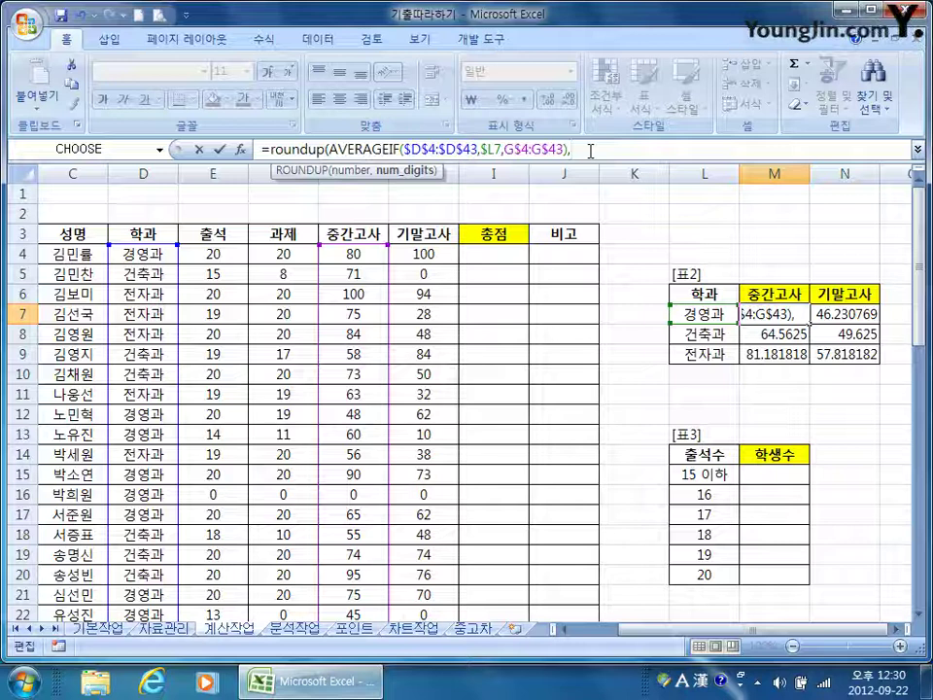
{"action": "type", "text": "1"}
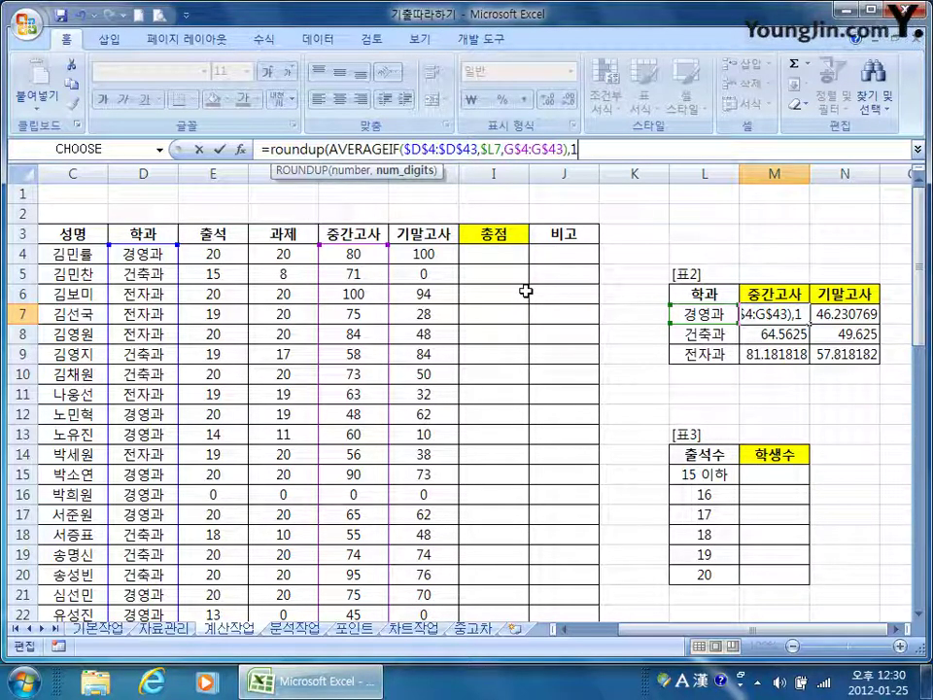
{"action": "type", "text": ")"}
{"action": "key", "text": "Return"}
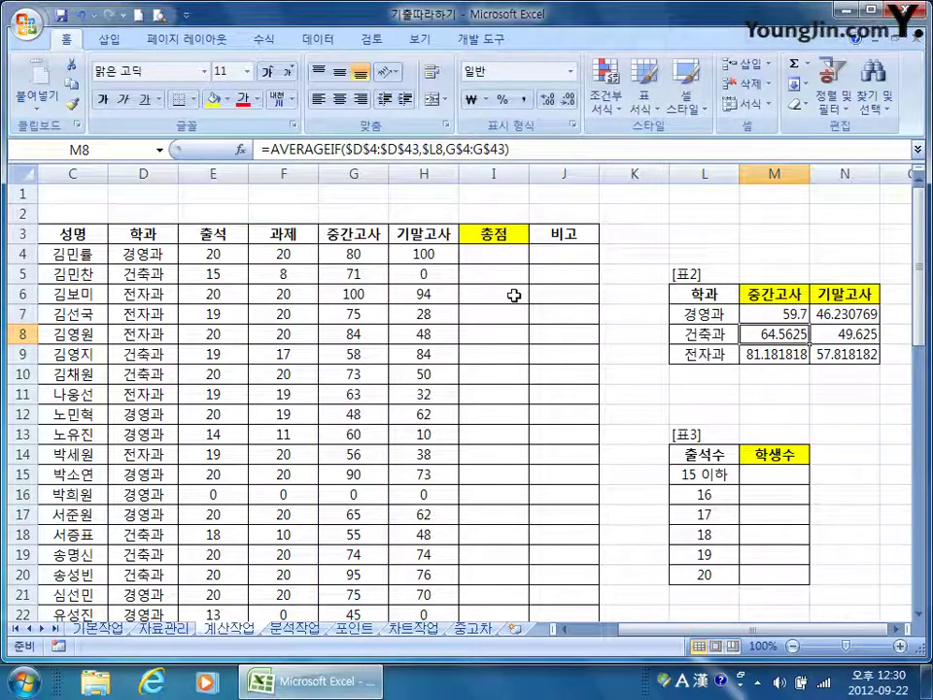
Fill the ROUNDUP formula from M7 across all 중간고사 and 기말고사 cells of 표2, M7:N9
{"action": "left_click", "coordinate": [788, 314]}
{"action": "left_click_drag", "start_coordinate": [809, 324], "coordinate": [855, 368]}
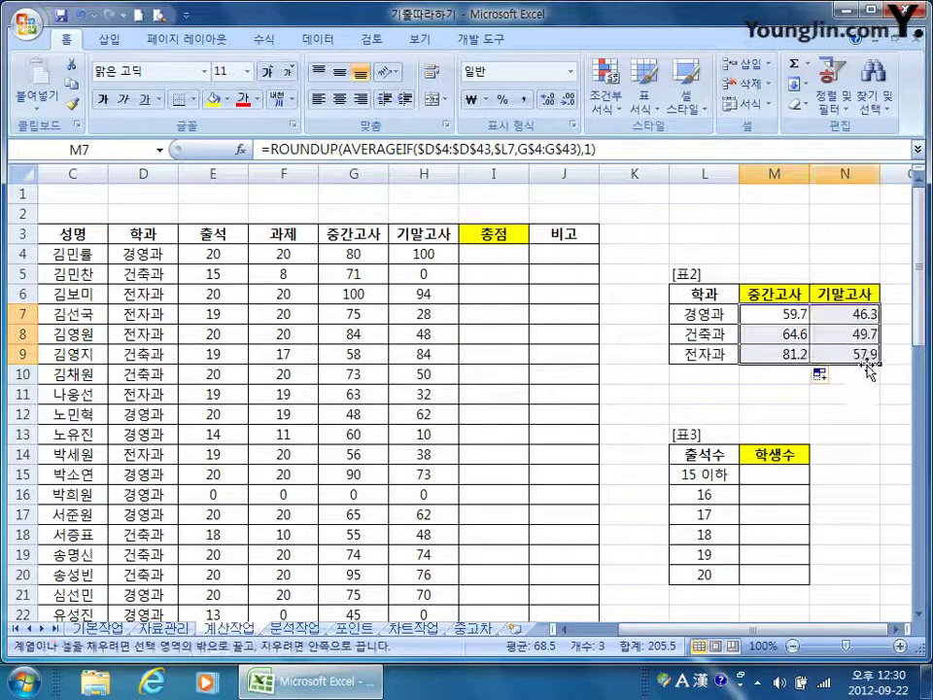
{"action": "left_click", "coordinate": [763, 314]}
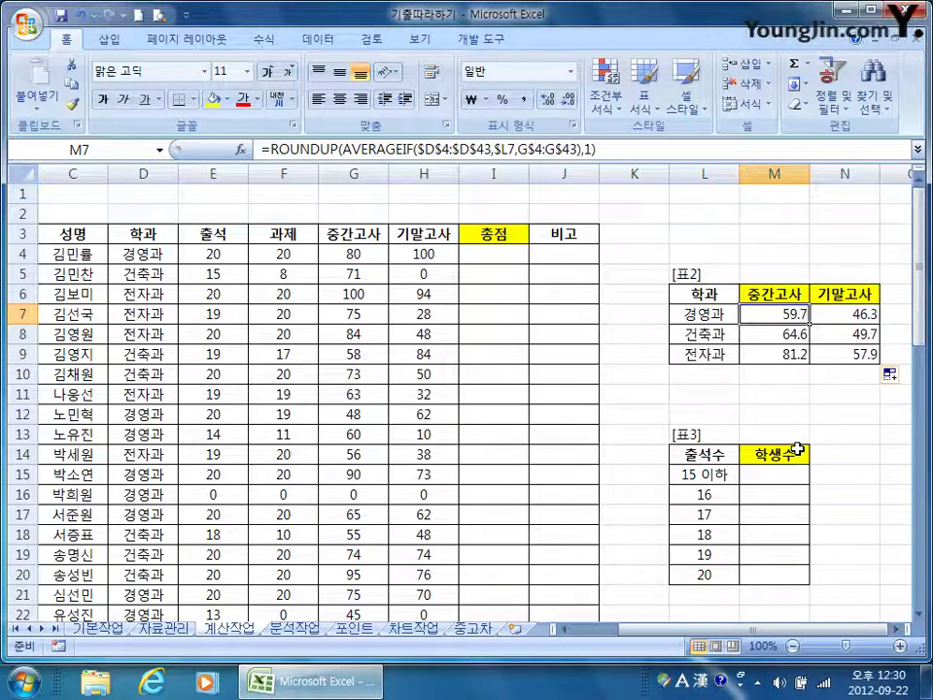
Start a TEXT formula with a nested FREQUENCY function for the 학생수 cells of 표3, M15:M20
{"action": "left_click_drag", "start_coordinate": [775, 474], "coordinate": [780, 579]}
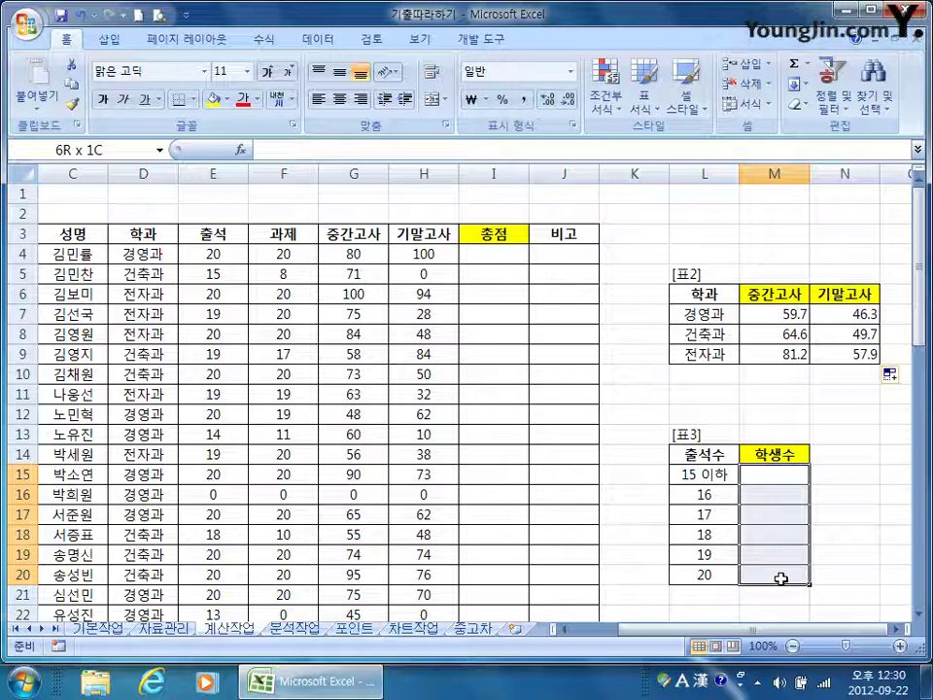
{"action": "left_click_drag", "start_coordinate": [780, 579], "coordinate": [777, 572]}
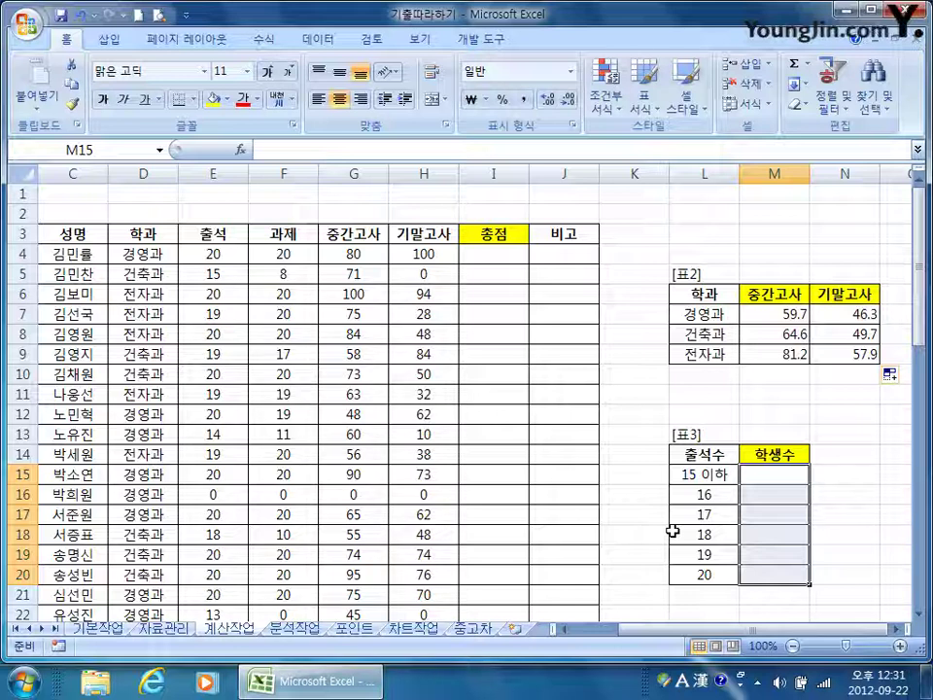
{"action": "type", "text": "="}
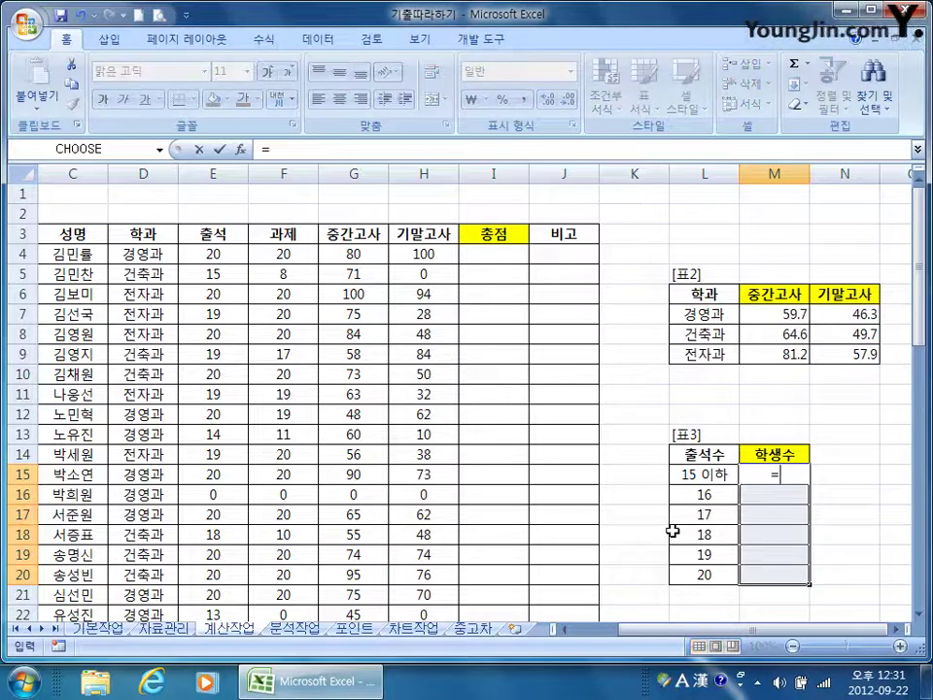
{"action": "type", "text": "text("}
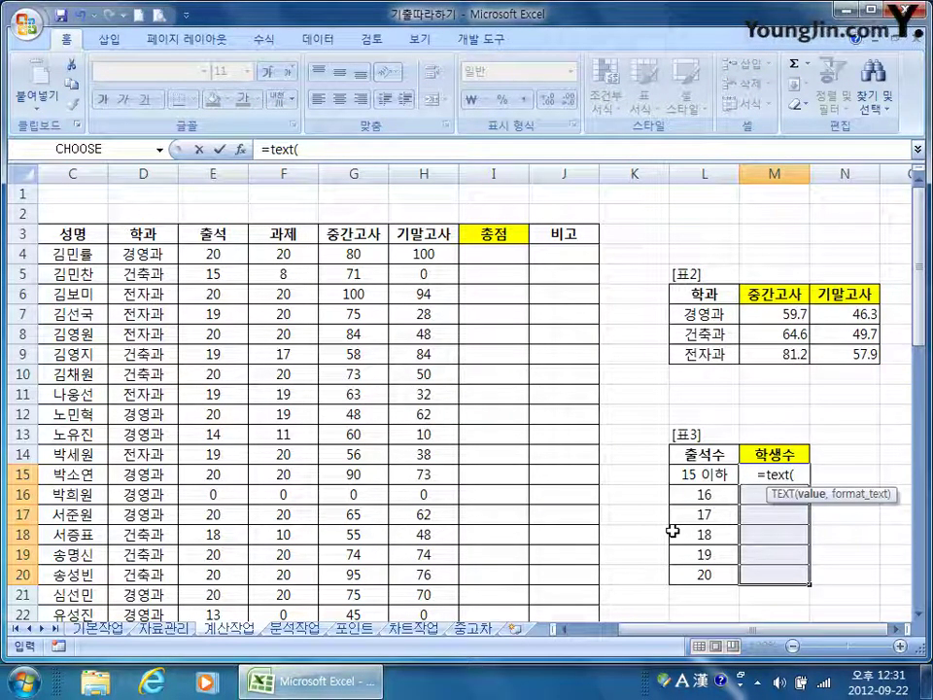
{"action": "type", "text": "fr"}
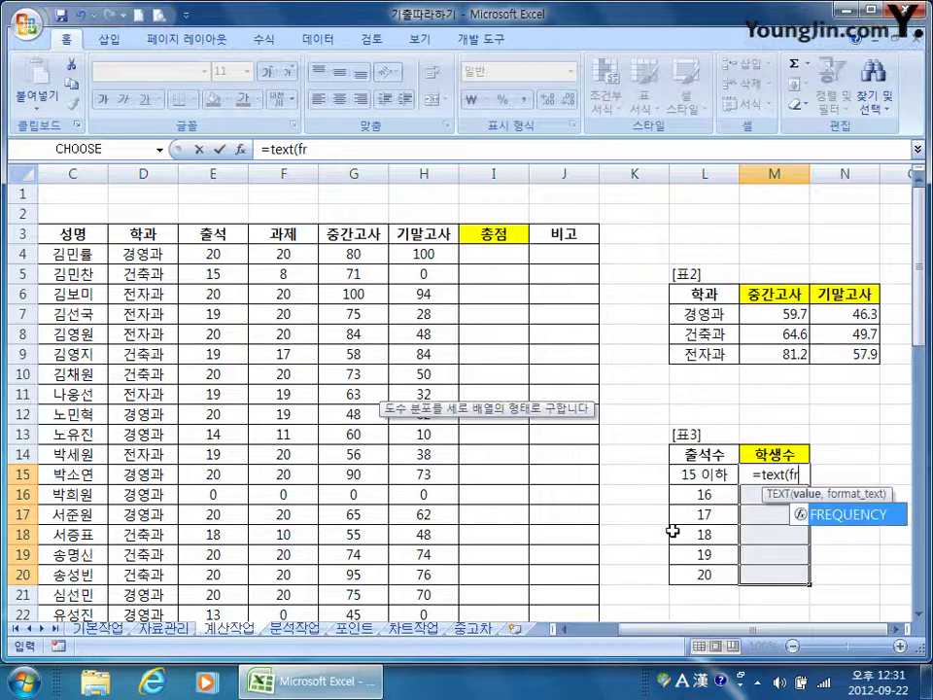
{"action": "key", "text": "Tab"}
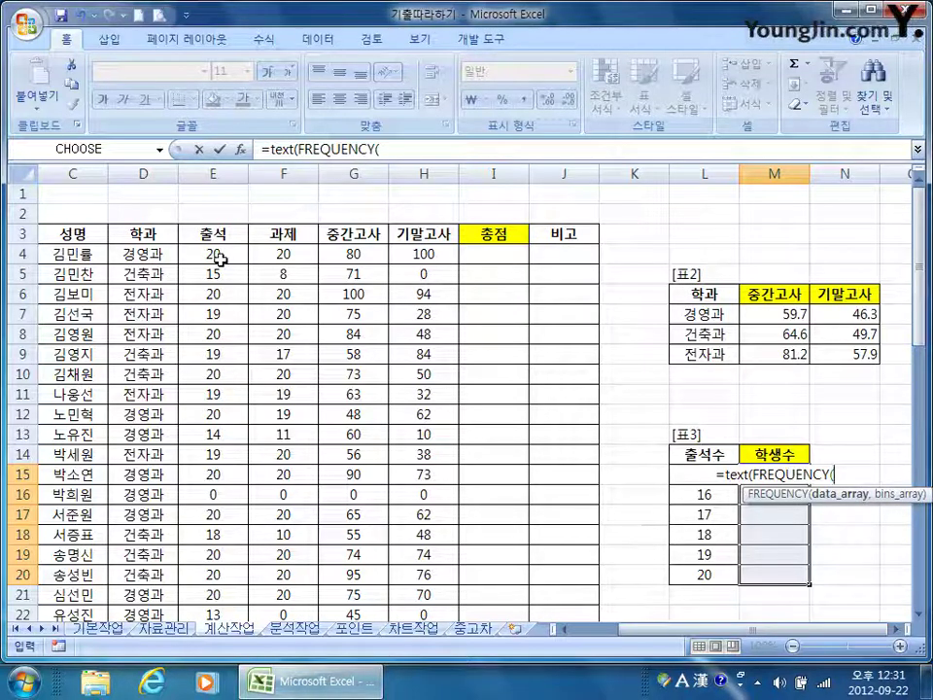
Complete the FREQUENCY arguments with the 출석 range E4:E43 as data and the 출석수 range L15:L20 as bins
{"action": "left_click_drag", "start_coordinate": [214, 255], "coordinate": [229, 577]}
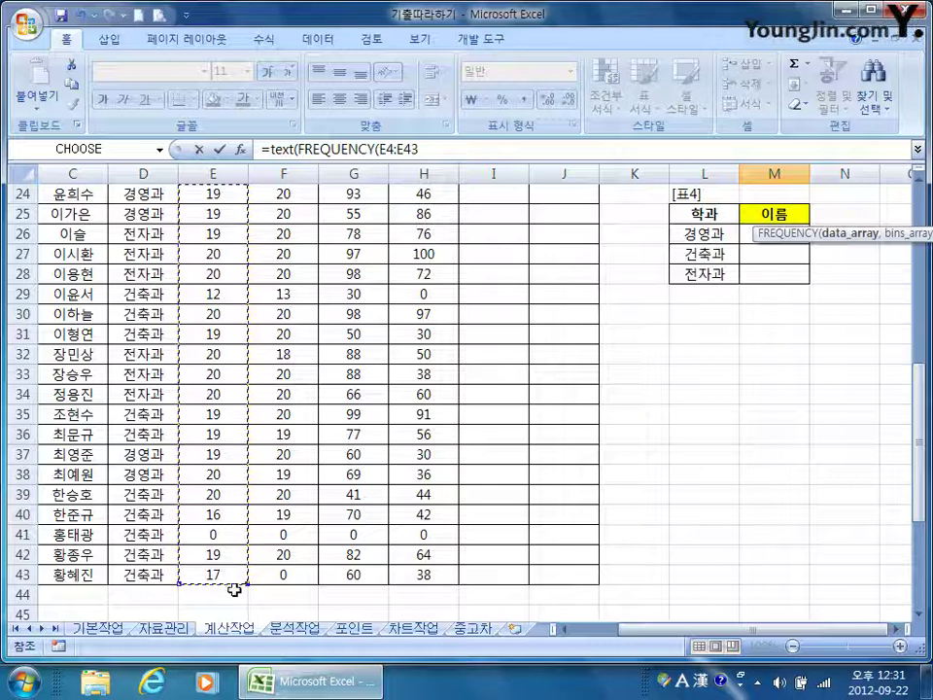
{"action": "type", "text": ","}
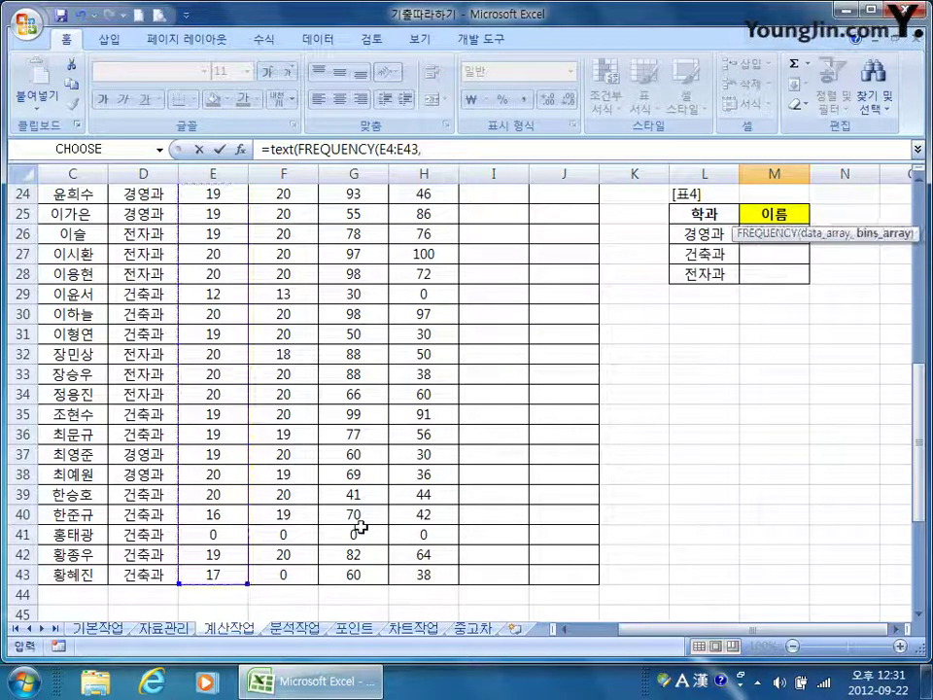
{"action": "left_click_drag", "start_coordinate": [917, 520], "coordinate": [918, 420]}
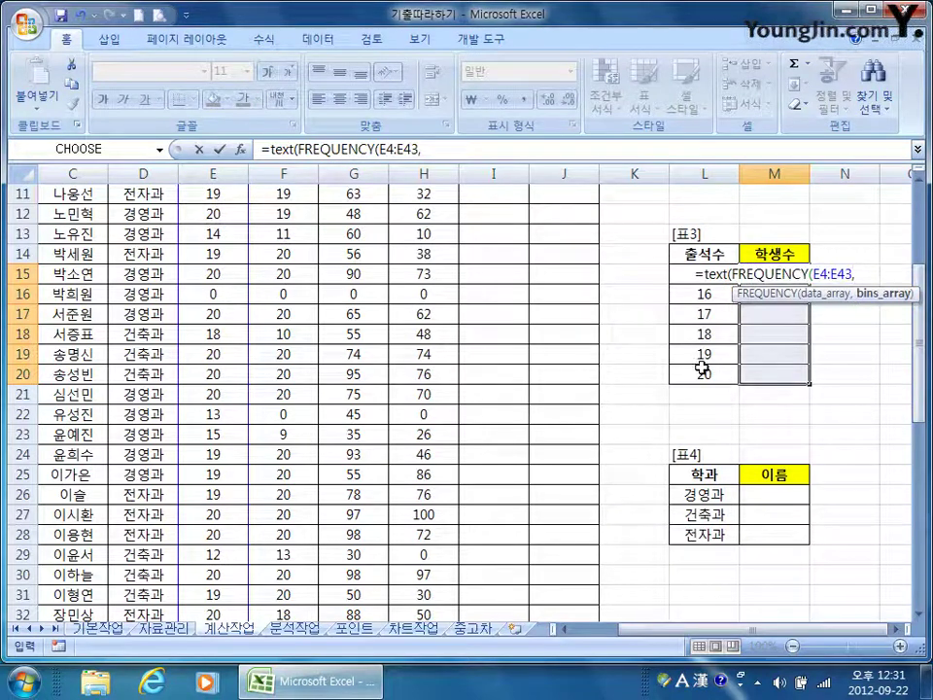
{"action": "left_click_drag", "start_coordinate": [704, 376], "coordinate": [708, 282]}
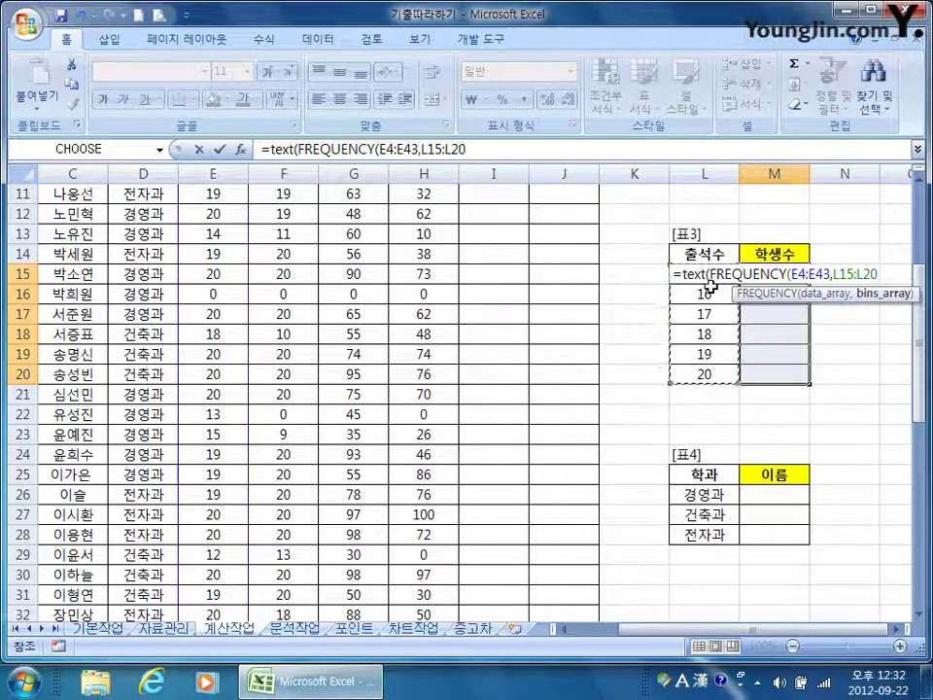
{"action": "type", "text": ")"}
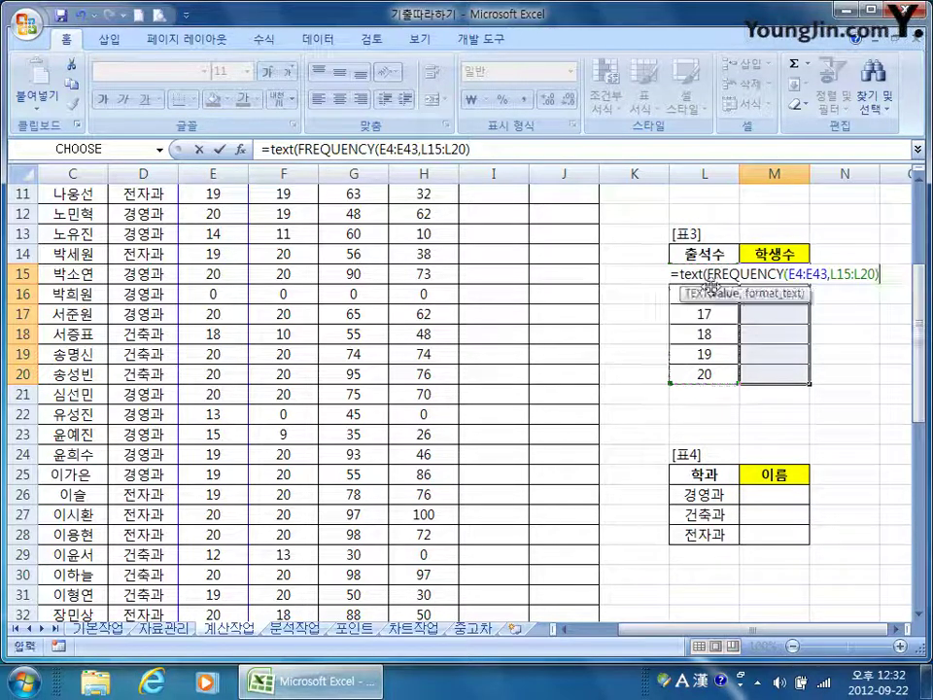
Add the TEXT format "#명" and enter the formula as an array formula across M15:M20
{"action": "type", "text": ","}
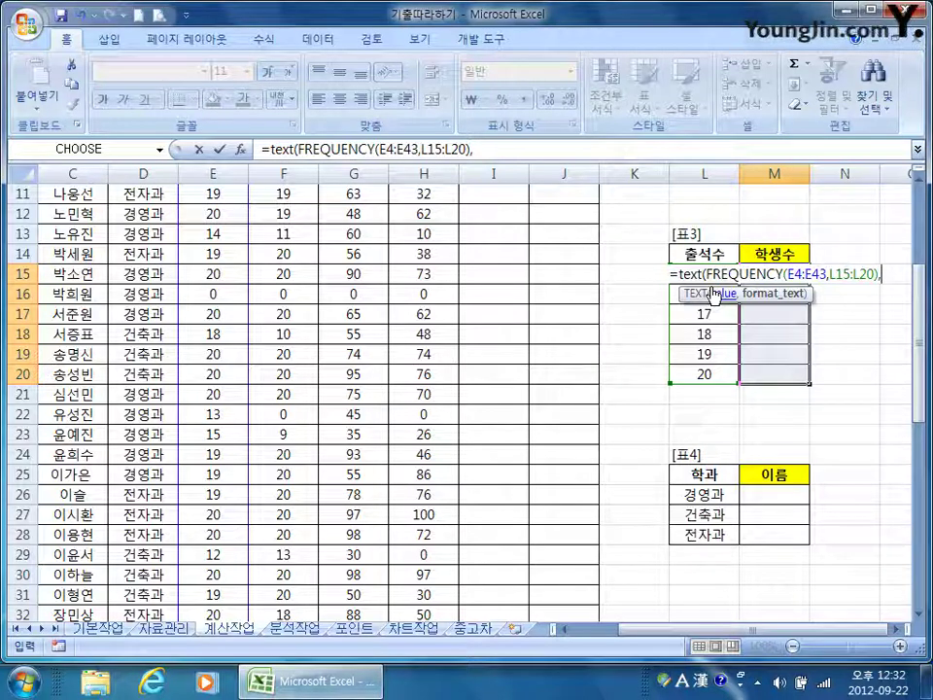
{"action": "type", "text": "\""}
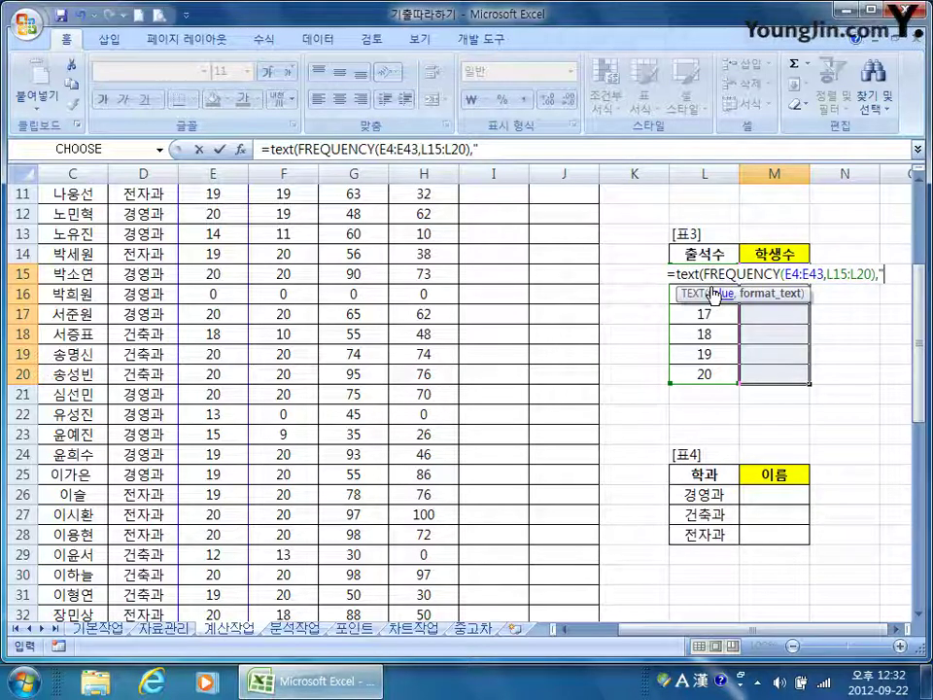
{"action": "type", "text": "#a"}
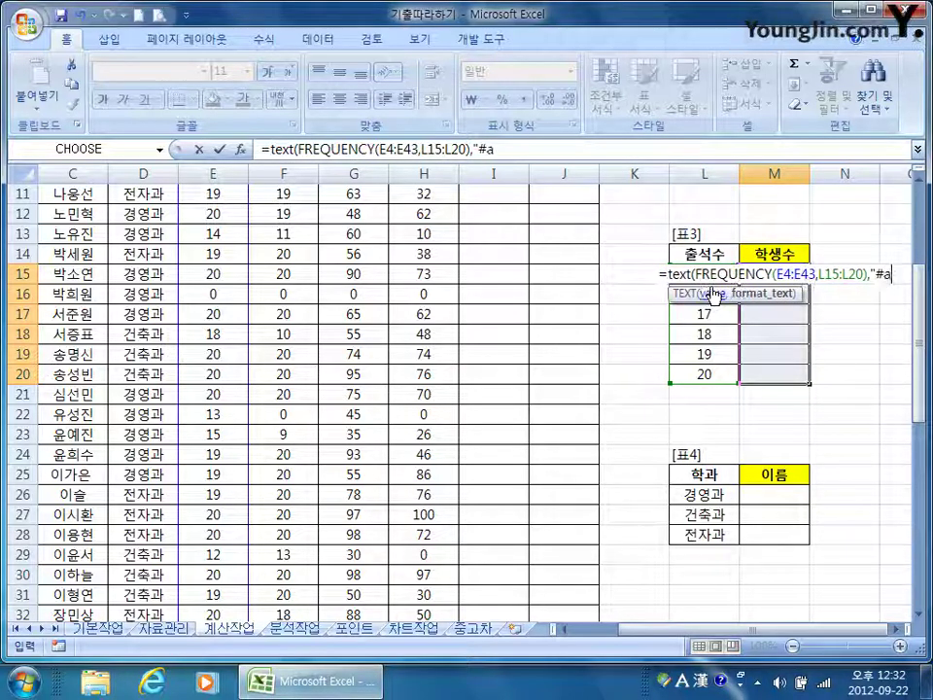
{"action": "key", "text": "BackSpace"}
{"action": "key", "text": "Hangul"}
{"action": "type", "text": "명\""}
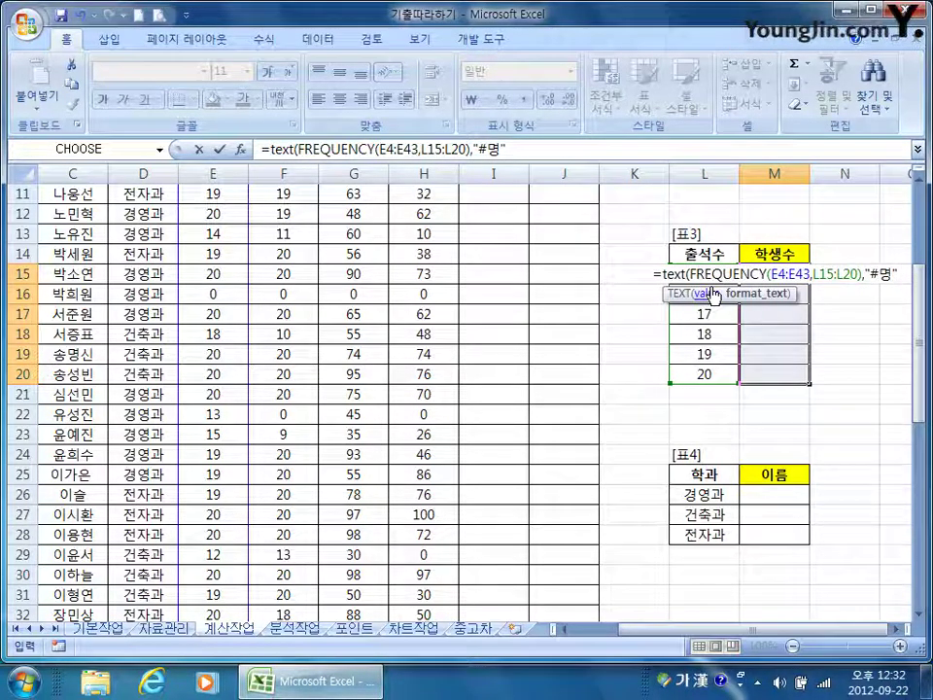
{"action": "type", "text": ")"}
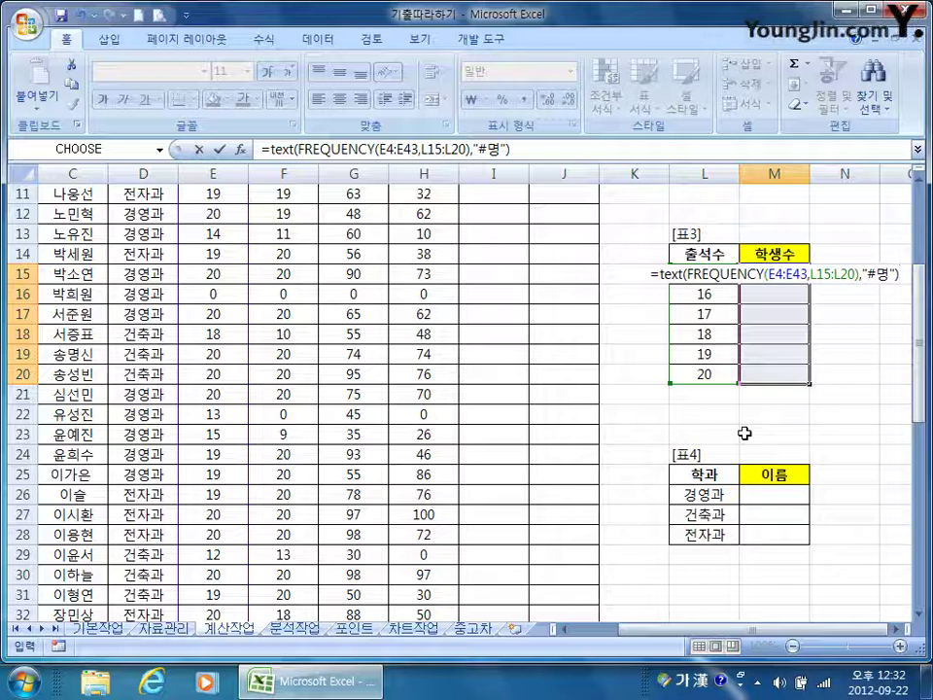
{"action": "key", "text": "ctrl+shift+Return"}
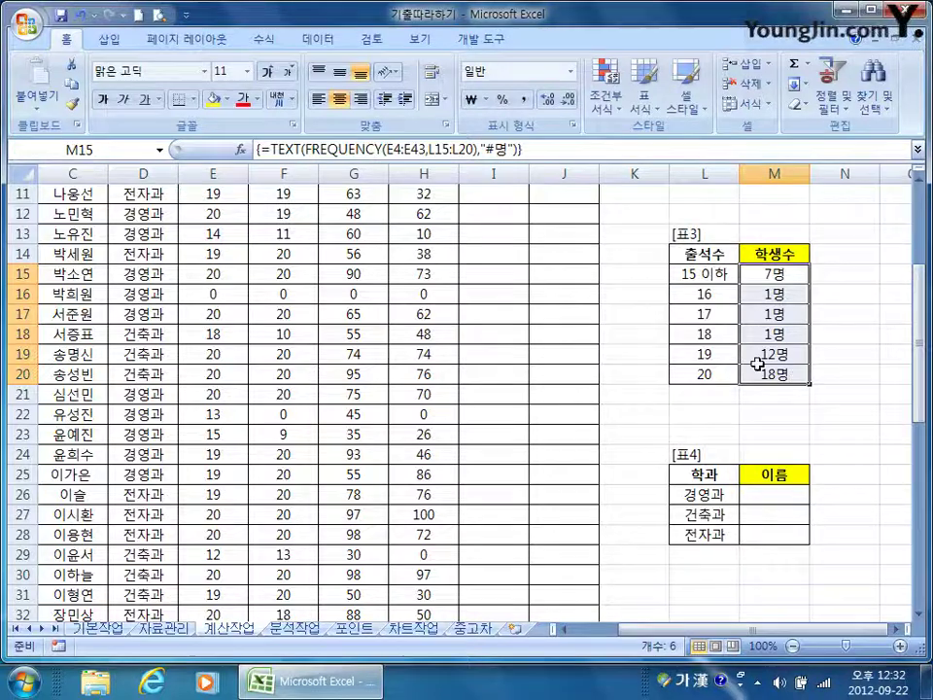
{"action": "left_click_drag", "start_coordinate": [772, 629], "coordinate": [745, 632]}
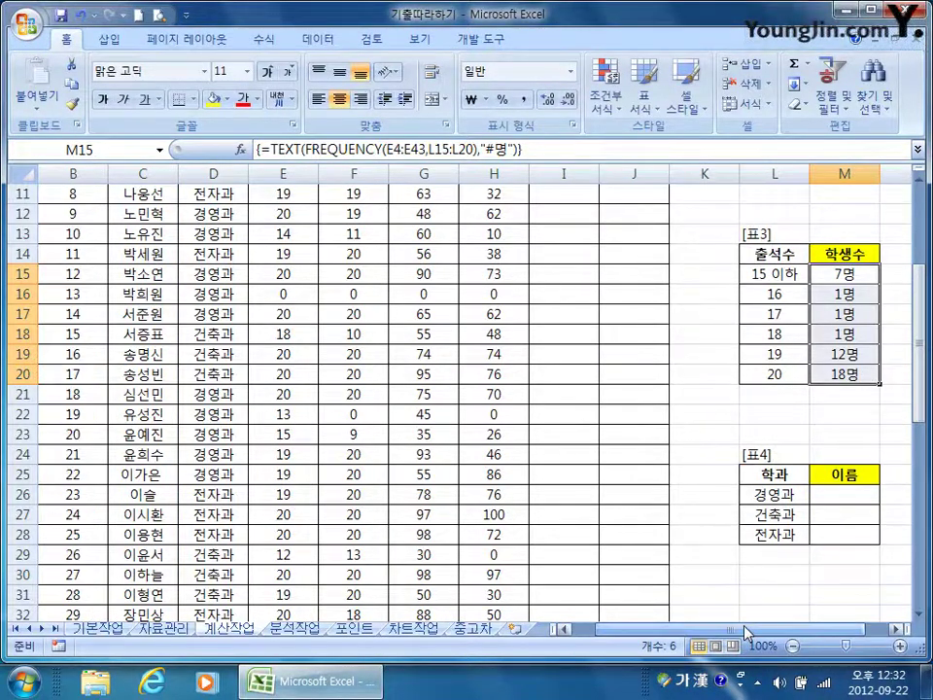
{"action": "scroll", "coordinate": [754, 476], "scroll_direction": "up", "scroll_amount": 4}
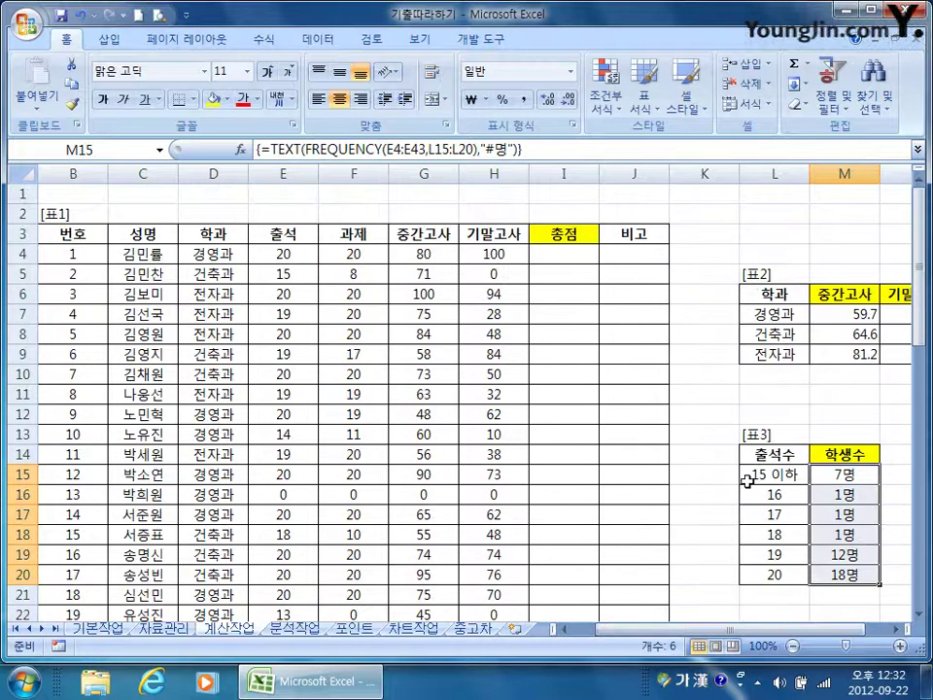
{"action": "left_click", "coordinate": [143, 233]}
{"action": "left_click", "coordinate": [213, 233]}
{"action": "left_click", "coordinate": [429, 237]}
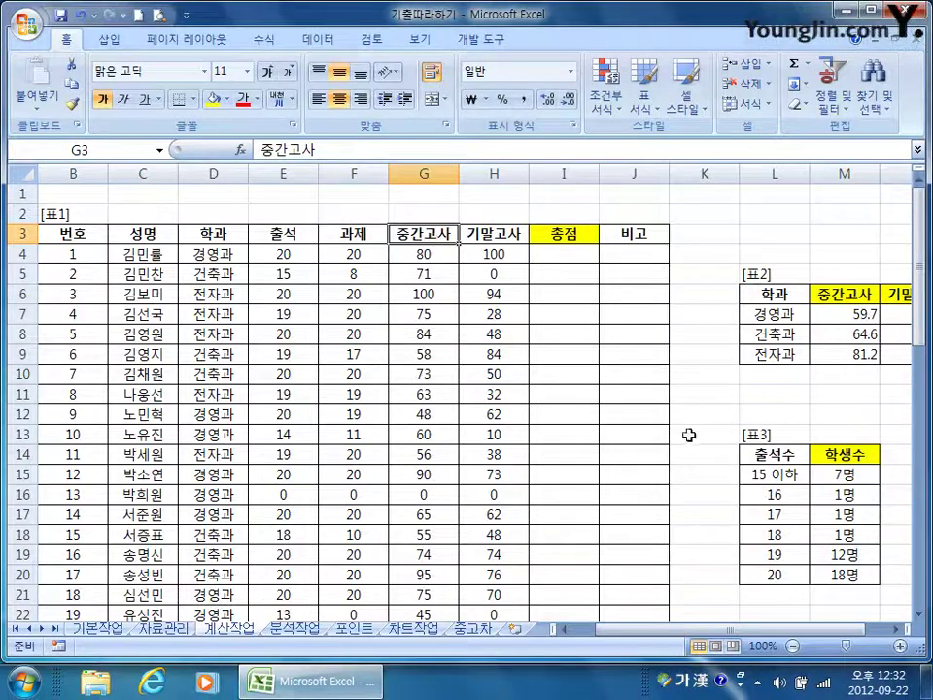
Start an INDEX formula in the 경영과 이름 cell of 표4, M26
{"action": "scroll", "coordinate": [829, 567], "scroll_direction": "down", "scroll_amount": 4}
{"action": "left_click", "coordinate": [838, 454]}
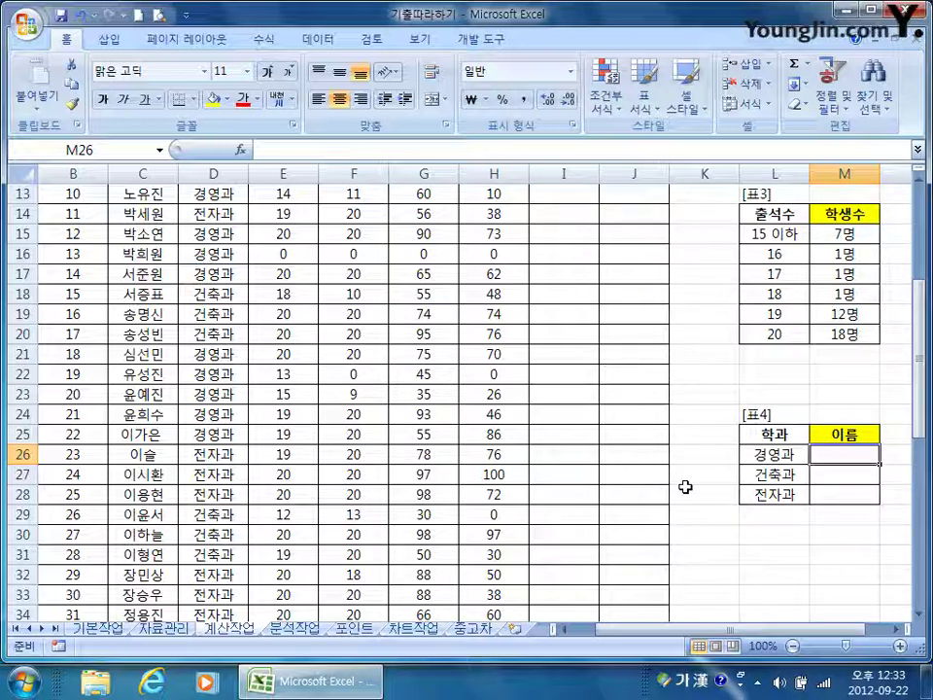
{"action": "type", "text": "="}
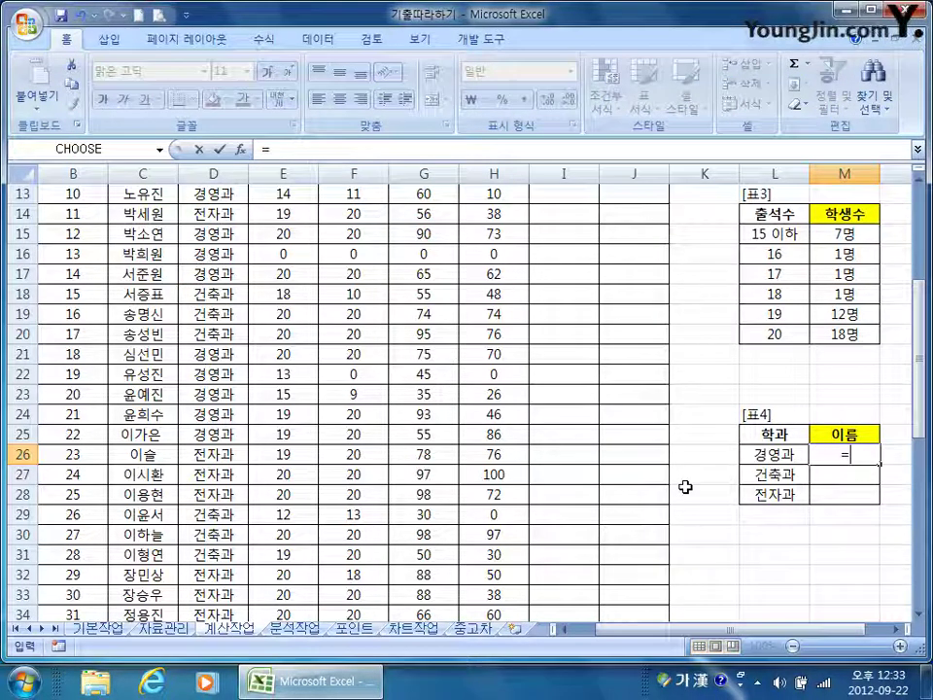
{"action": "type", "text": "ㅣ"}
{"action": "key", "text": "BackSpace"}
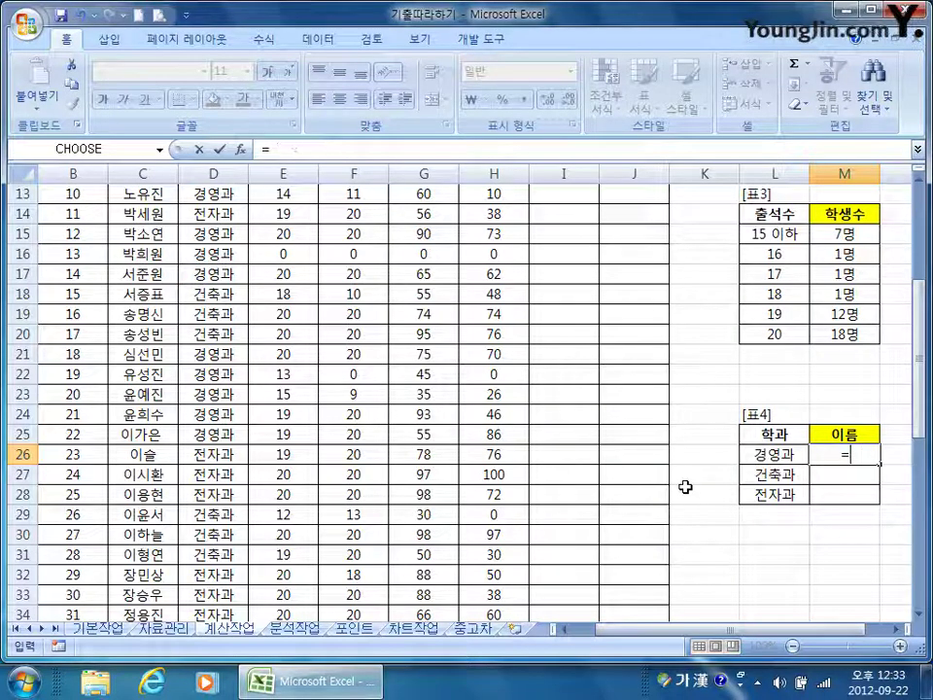
{"action": "key", "text": "Hangul"}
{"action": "type", "text": "in"}
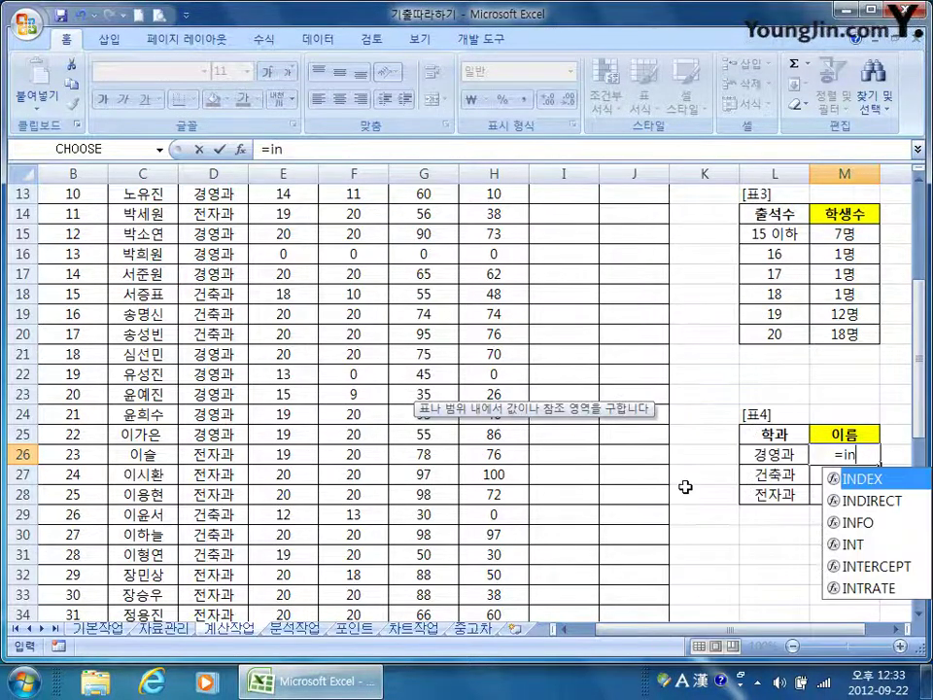
{"action": "key", "text": "Tab"}
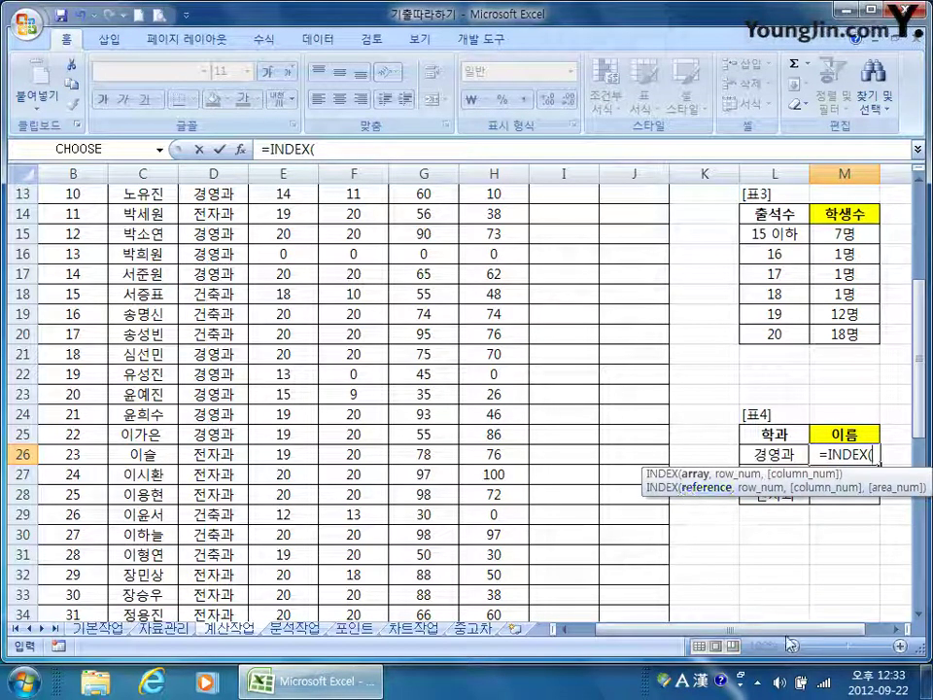
Add the 성명 range as the absolute INDEX array, $C$4:$C$43
{"action": "scroll", "coordinate": [682, 625], "scroll_direction": "left", "scroll_amount": 1}
{"action": "scroll", "coordinate": [433, 502], "scroll_direction": "up", "scroll_amount": 2}
{"action": "scroll", "coordinate": [433, 502], "scroll_direction": "up", "scroll_amount": 2}
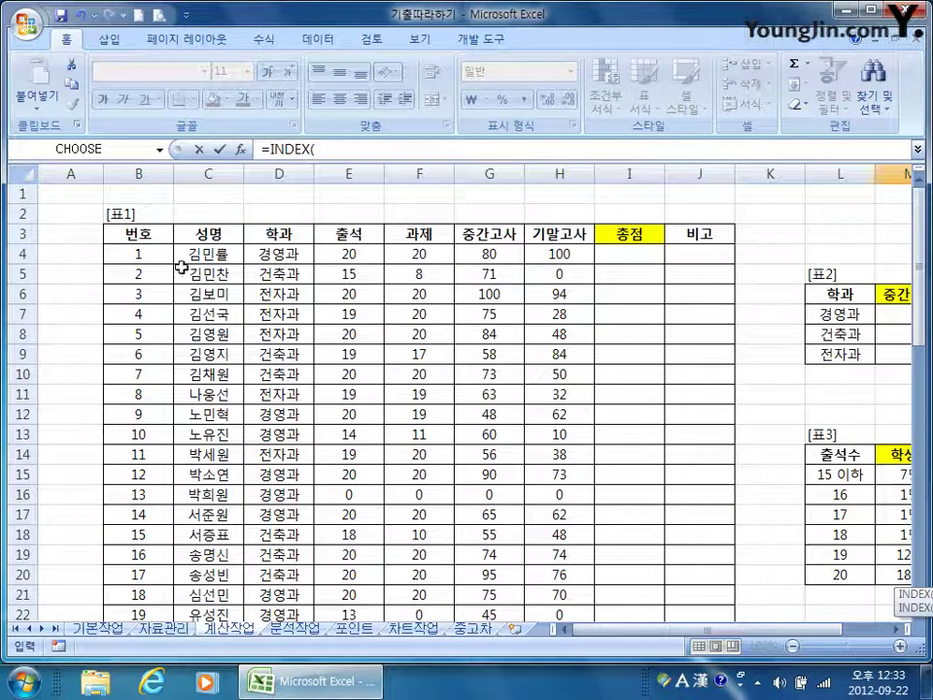
{"action": "left_click", "coordinate": [199, 255]}
{"action": "left_click_drag", "start_coordinate": [198, 255], "coordinate": [207, 578]}
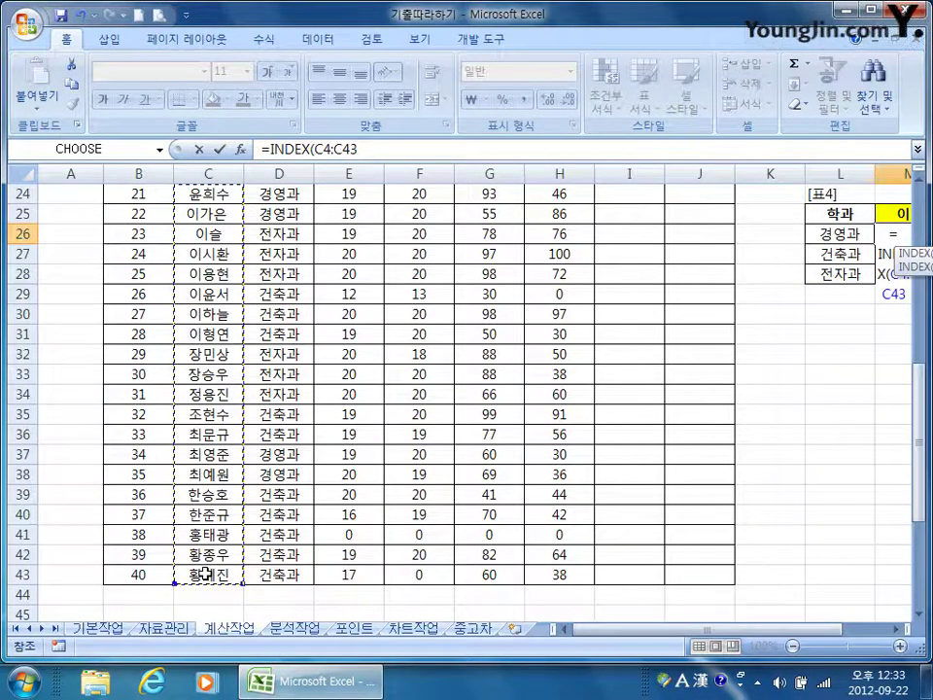
{"action": "key", "text": "F4"}
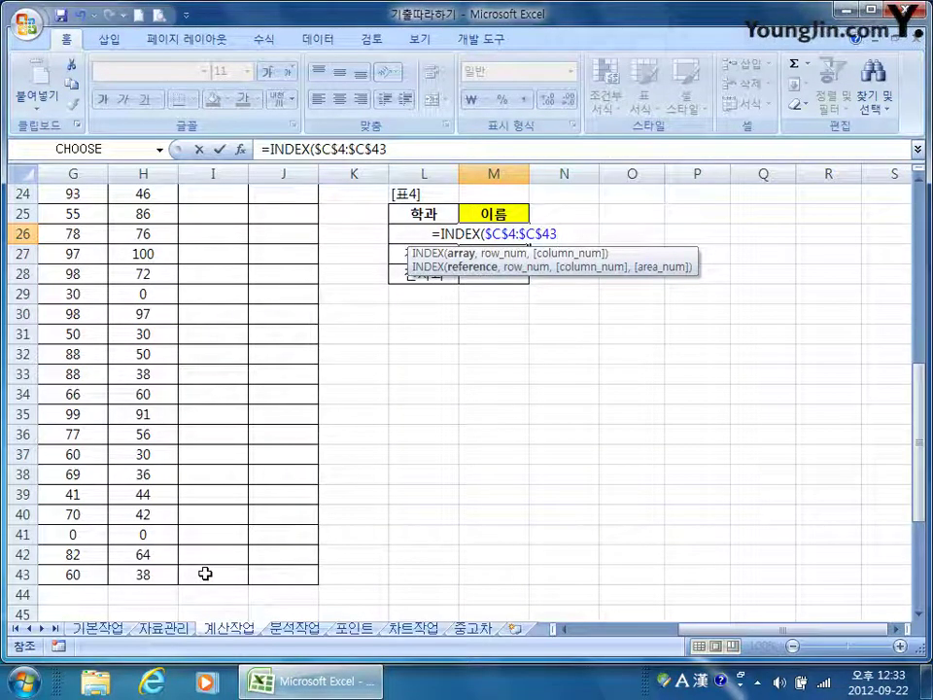
{"action": "type", "text": ","}
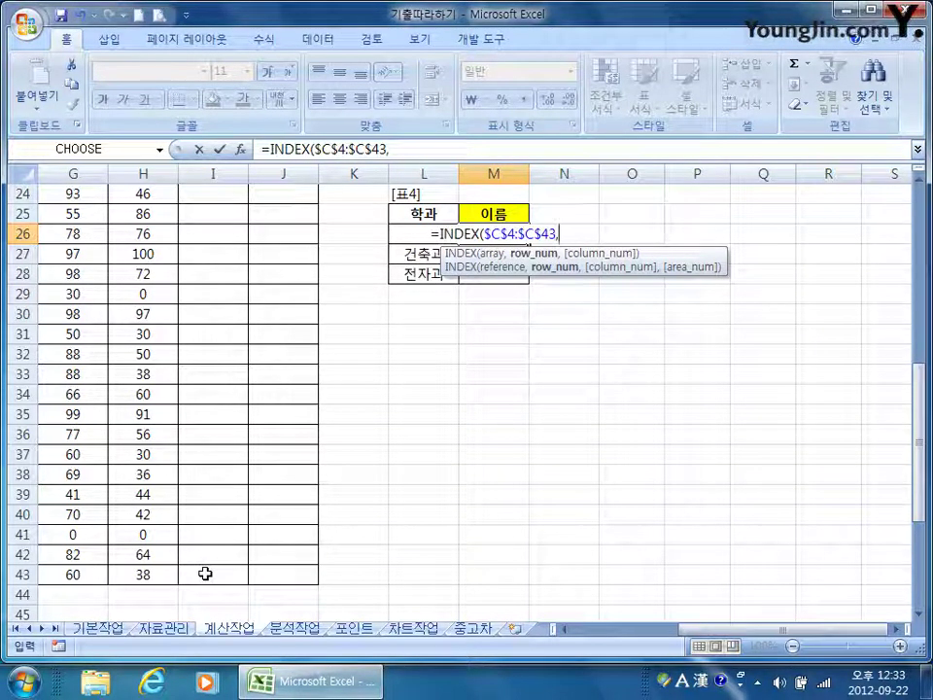
Nest MATCH as the INDEX row number and open a MAX function for its lookup value
{"action": "type", "text": "m"}
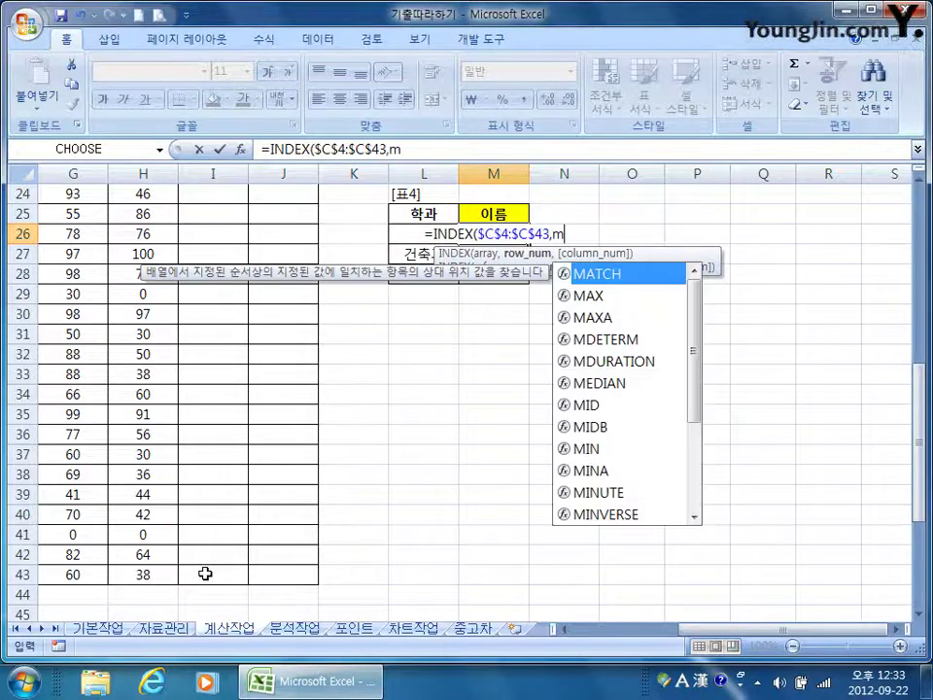
{"action": "type", "text": "atch"}
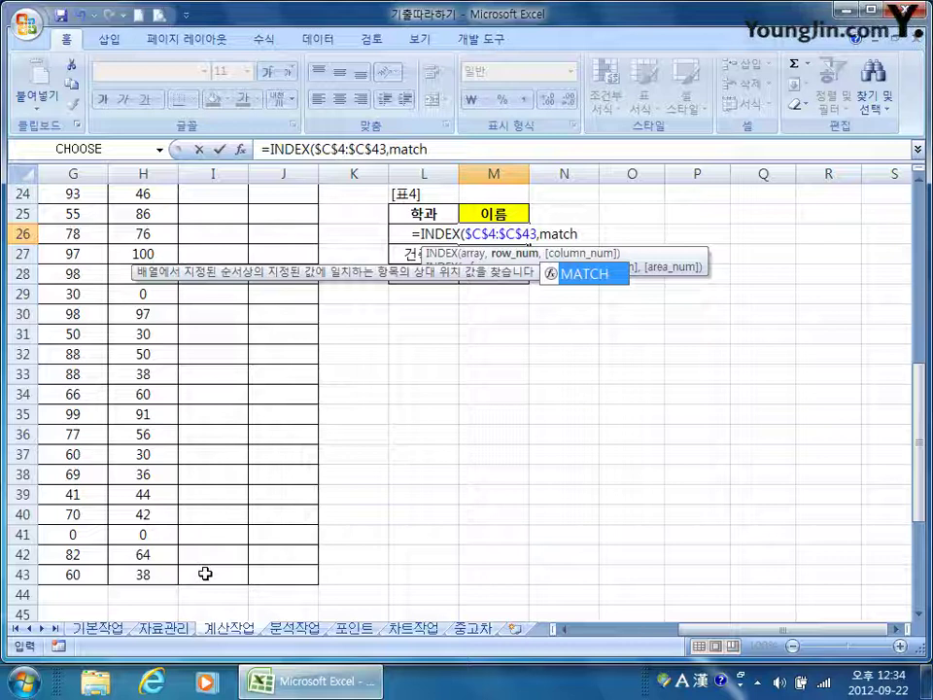
{"action": "type", "text": "("}
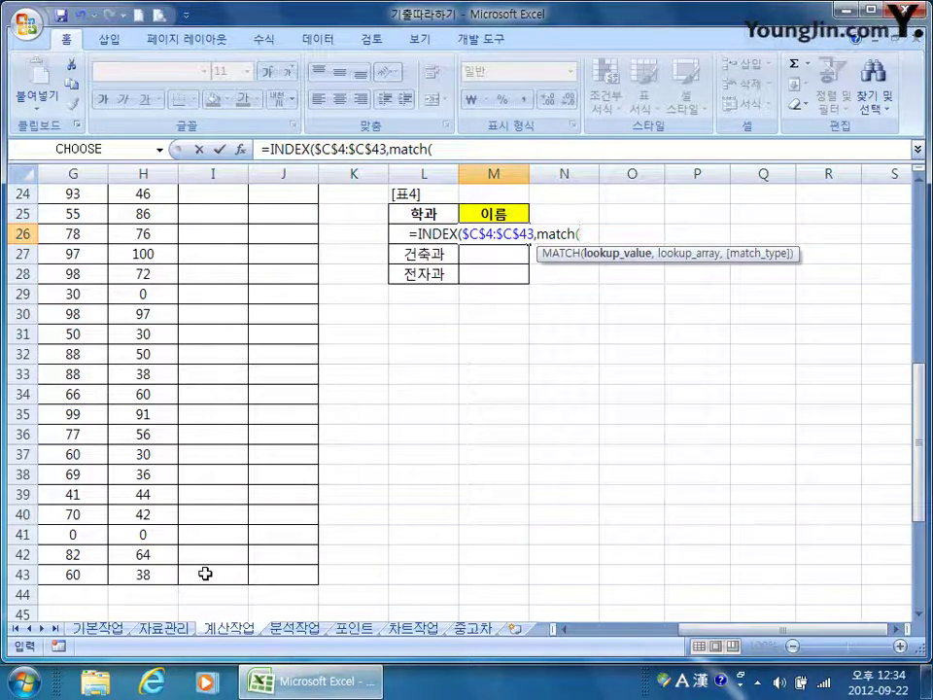
{"action": "type", "text": "if("}
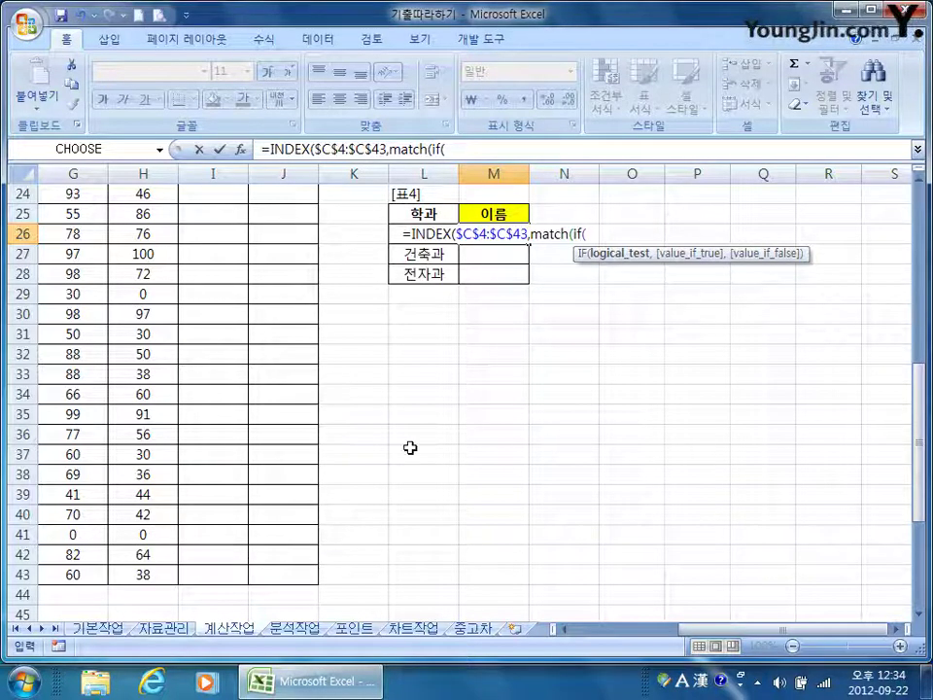
{"action": "double_click", "coordinate": [580, 233]}
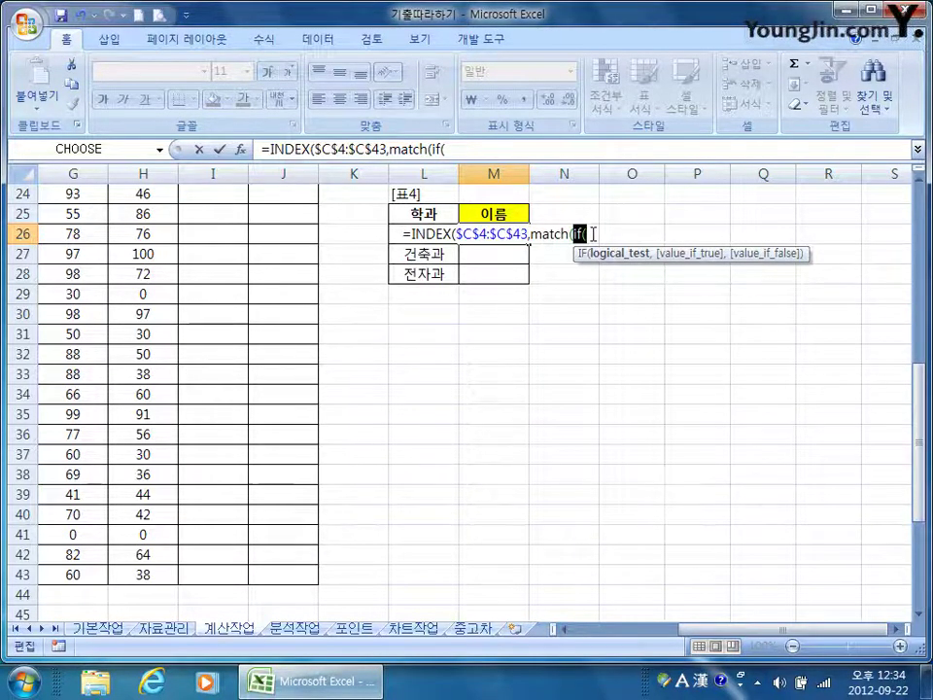
{"action": "type", "text": "max("}
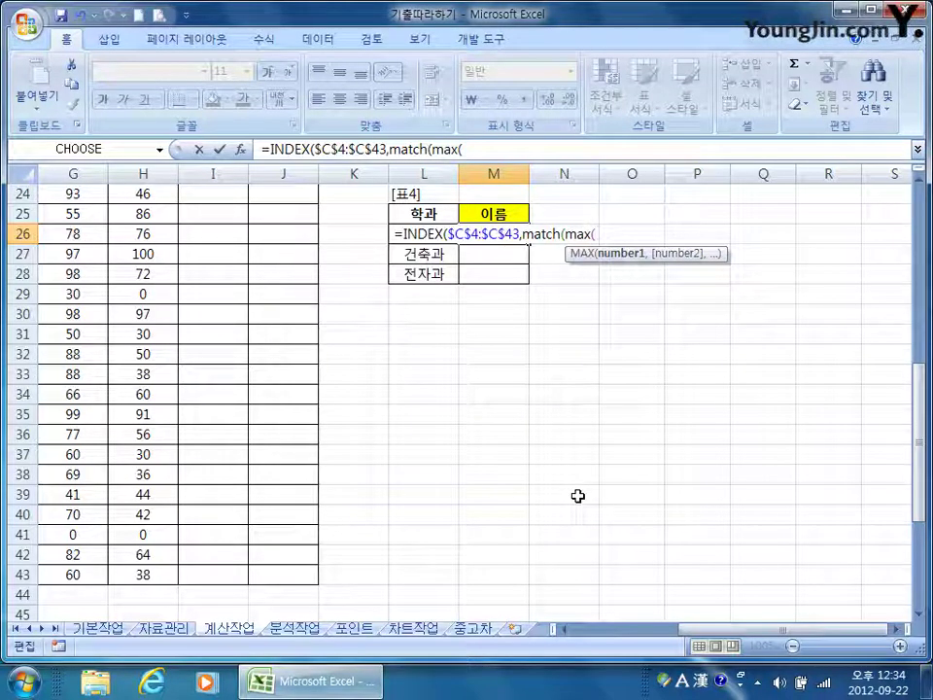
Nest IF inside MAX with the logical test that the absolute 학과 range $D$4:$D$43 equals L26
{"action": "type", "text": "if("}
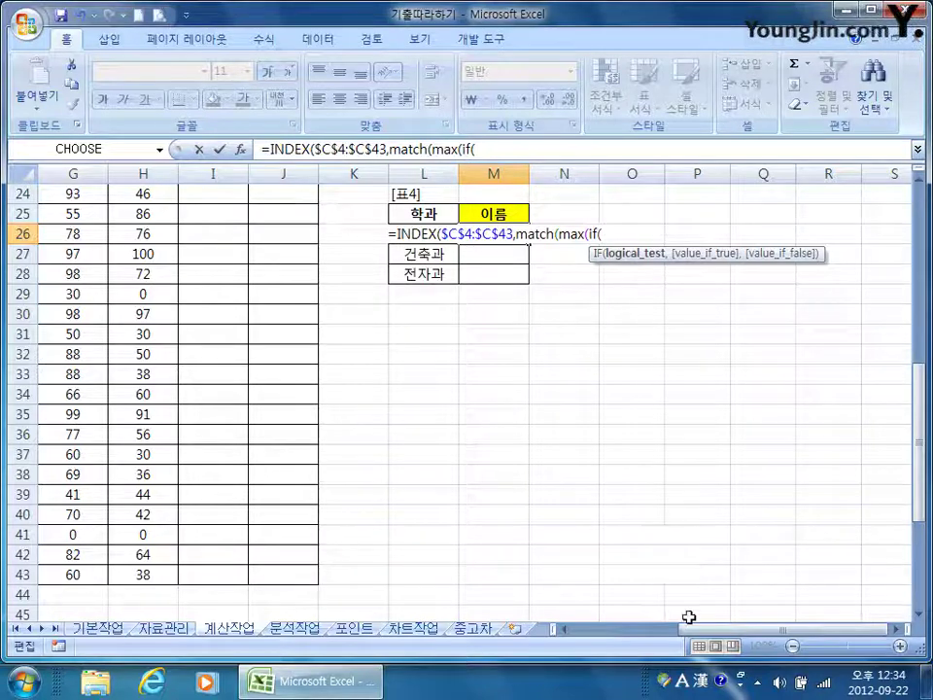
{"action": "left_click_drag", "start_coordinate": [709, 636], "coordinate": [469, 470]}
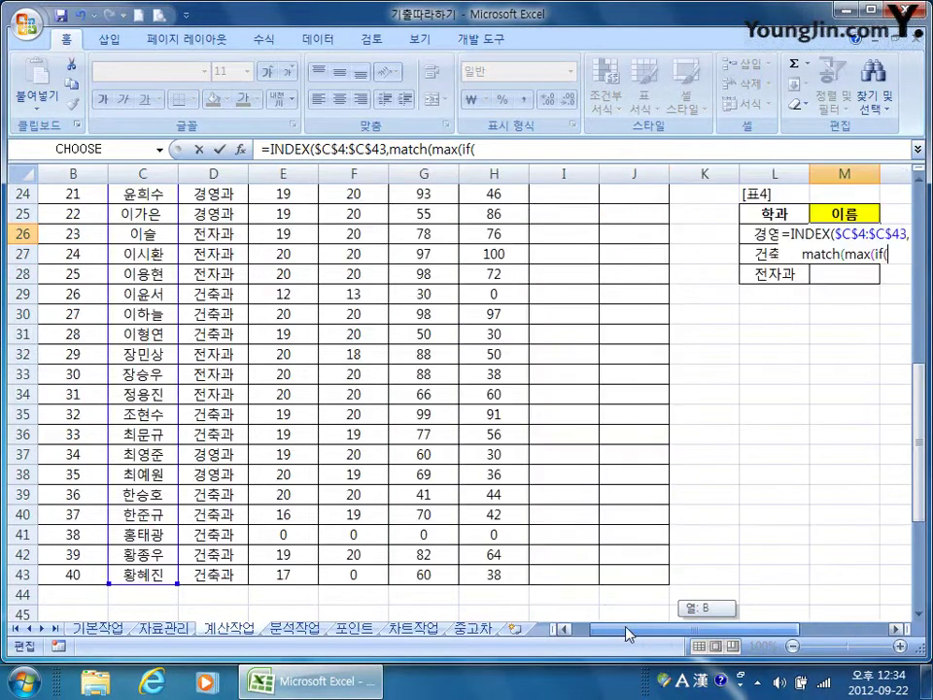
{"action": "scroll", "coordinate": [468, 470], "scroll_direction": "left", "scroll_amount": 1}
{"action": "scroll", "coordinate": [443, 495], "scroll_direction": "up", "scroll_amount": 3}
{"action": "scroll", "coordinate": [443, 495], "scroll_direction": "up", "scroll_amount": 5}
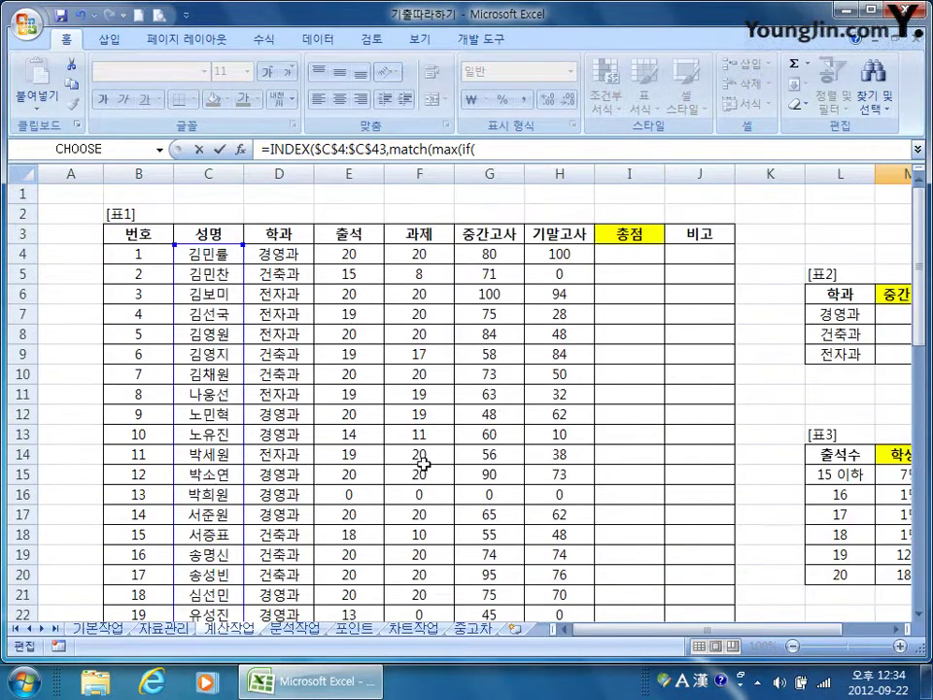
{"action": "left_click", "coordinate": [277, 251]}
{"action": "left_click_drag", "start_coordinate": [277, 250], "coordinate": [286, 577]}
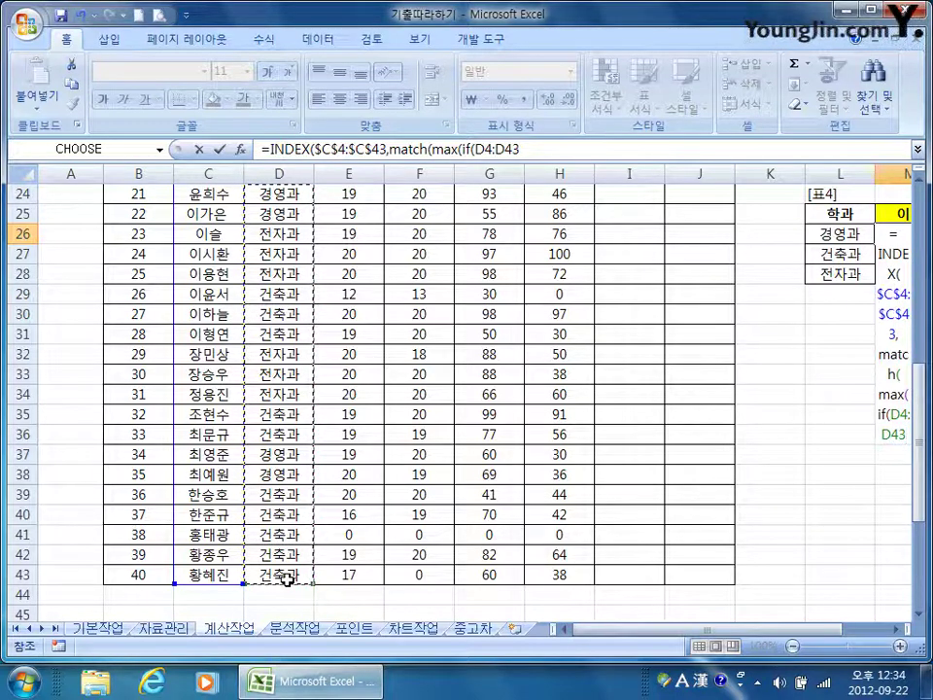
{"action": "key", "text": "F4"}
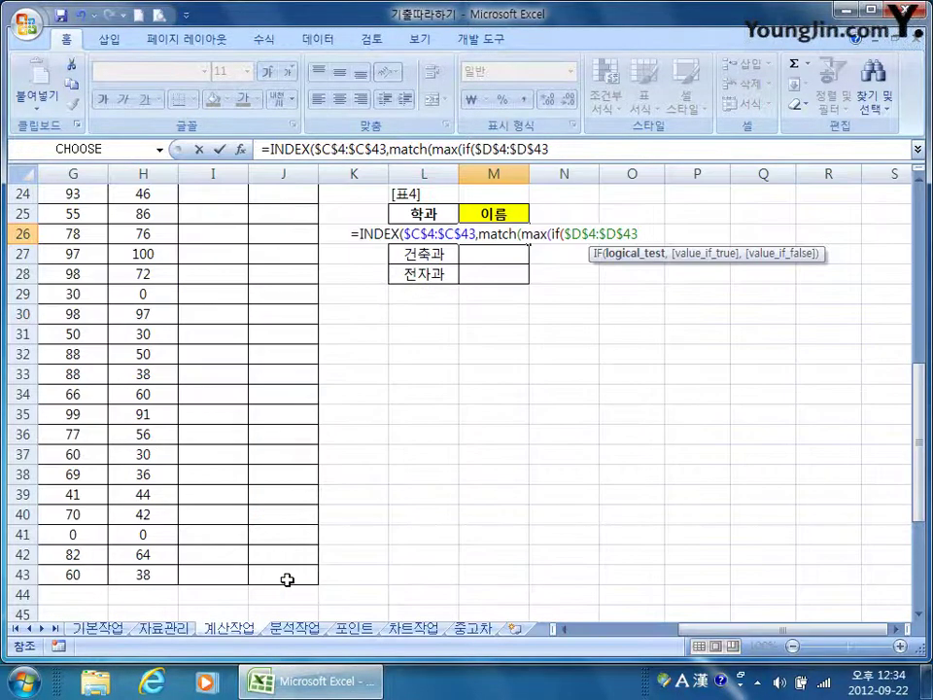
{"action": "type", "text": "="}
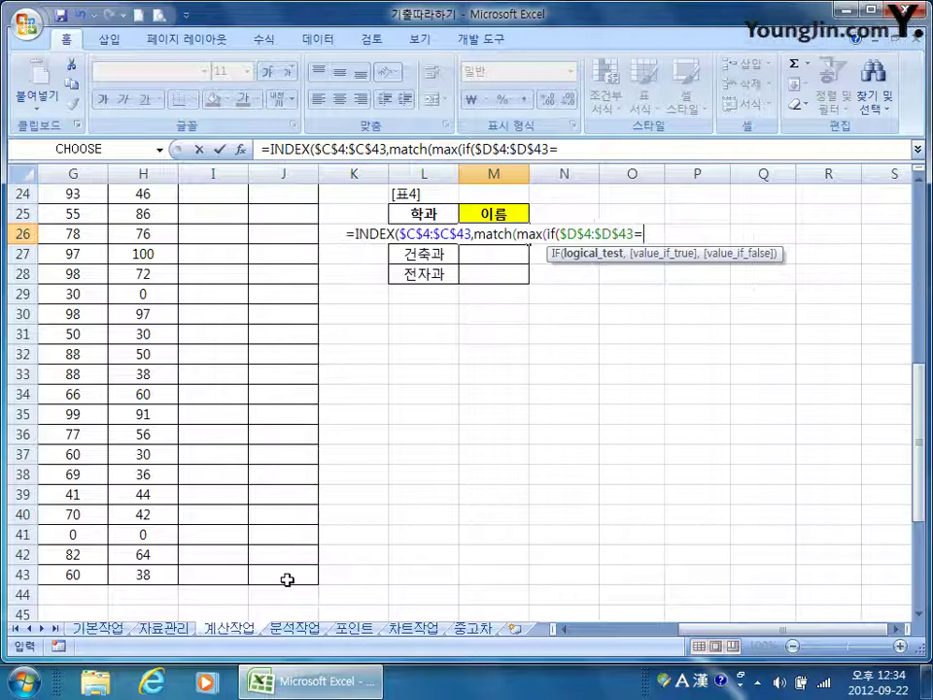
{"action": "key", "text": "Left"}
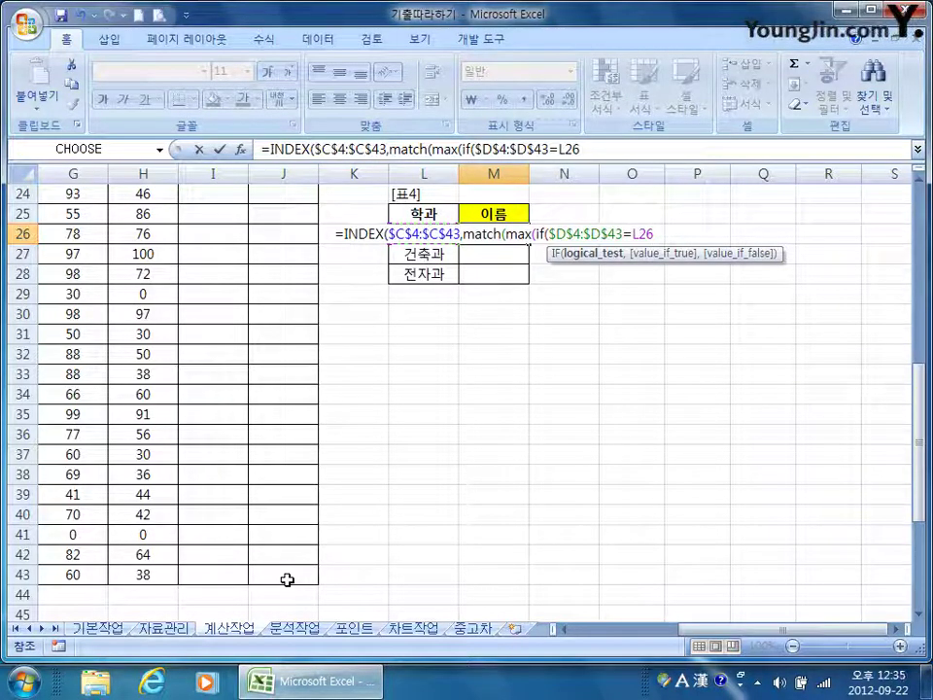
Add the absolute 중간고사 range $G$4:$G$43 as the IF value if true, and close the IF and MAX functions
{"action": "type", "text": ","}
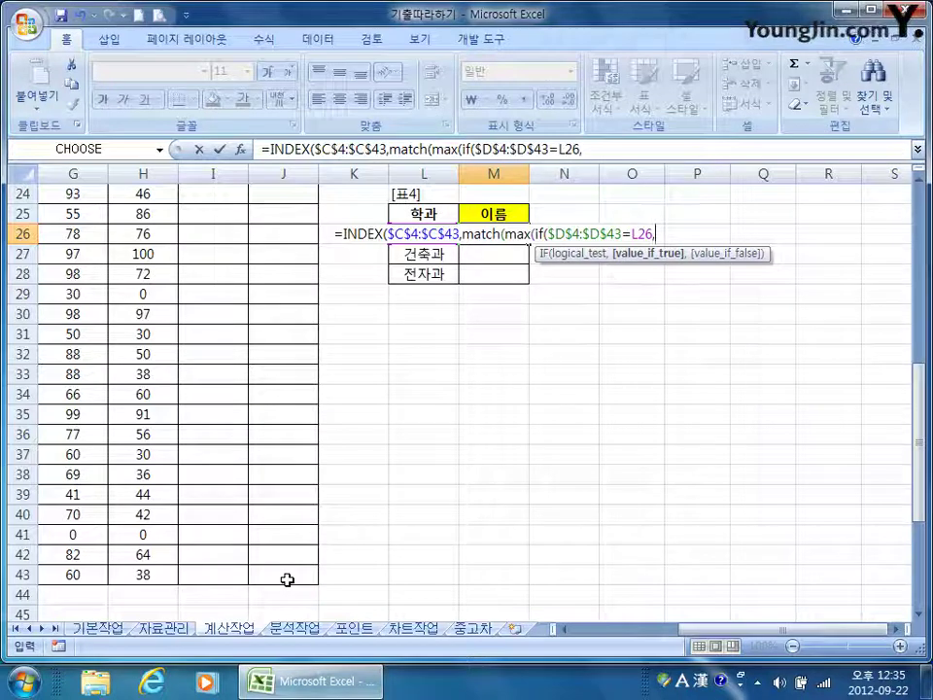
{"action": "left_click_drag", "start_coordinate": [682, 641], "coordinate": [661, 641]}
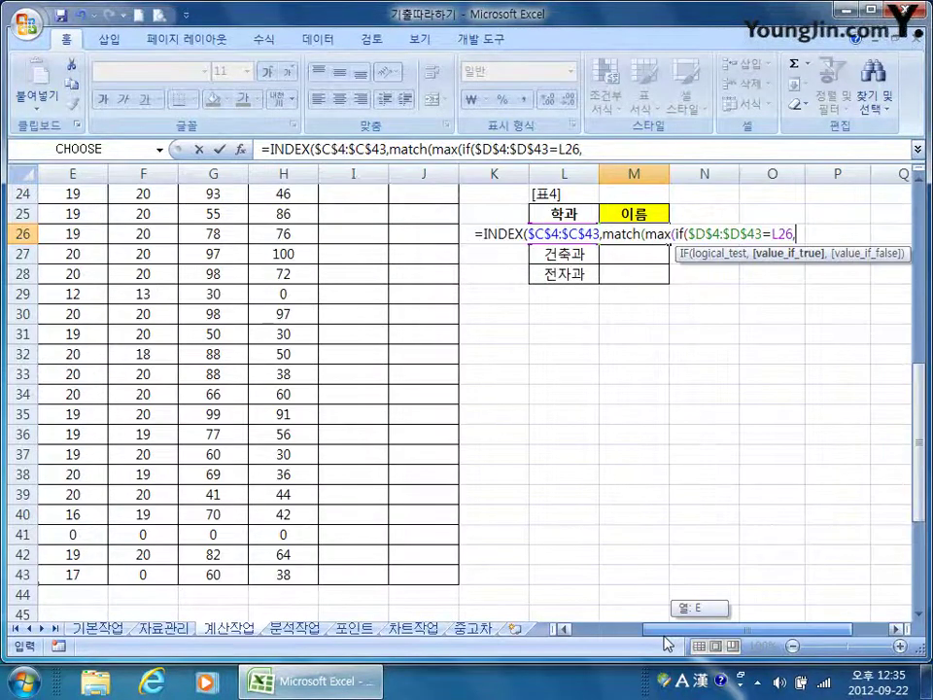
{"action": "scroll", "coordinate": [507, 466], "scroll_direction": "up", "scroll_amount": 2}
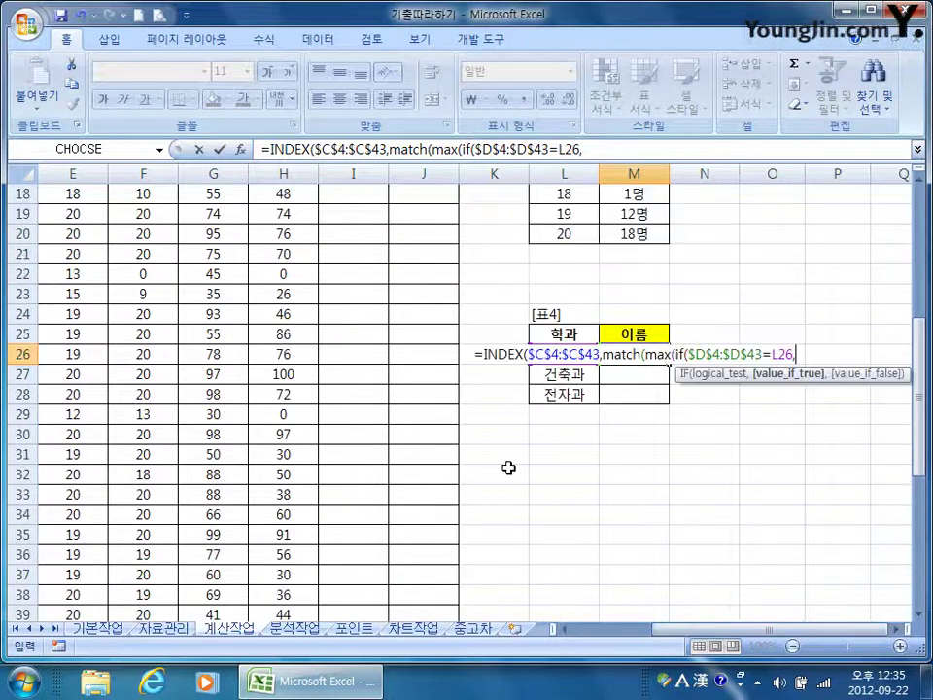
{"action": "scroll", "coordinate": [454, 494], "scroll_direction": "up", "scroll_amount": 6}
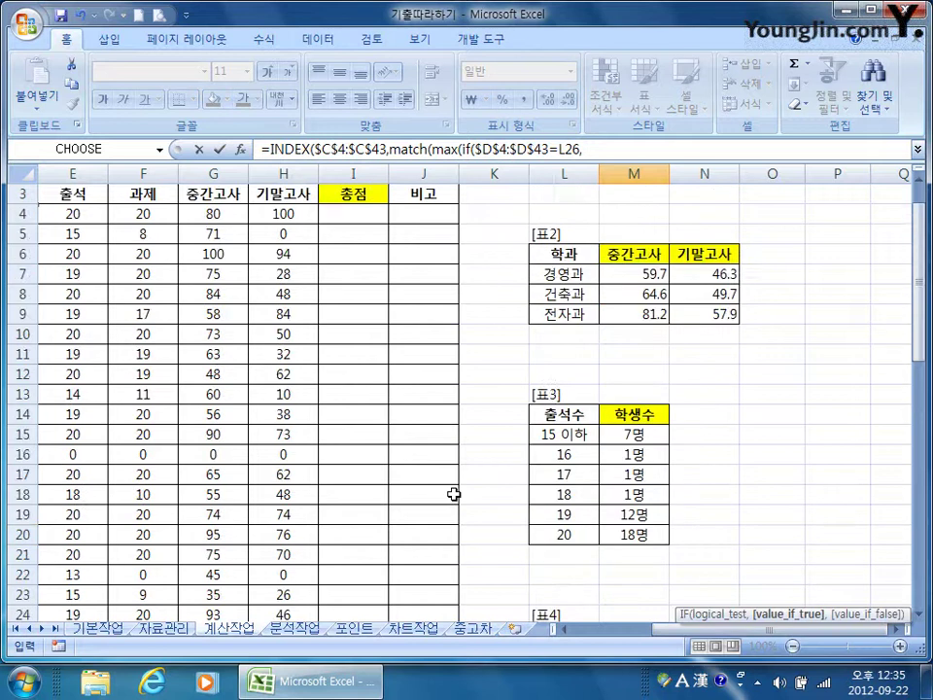
{"action": "left_click", "coordinate": [223, 254]}
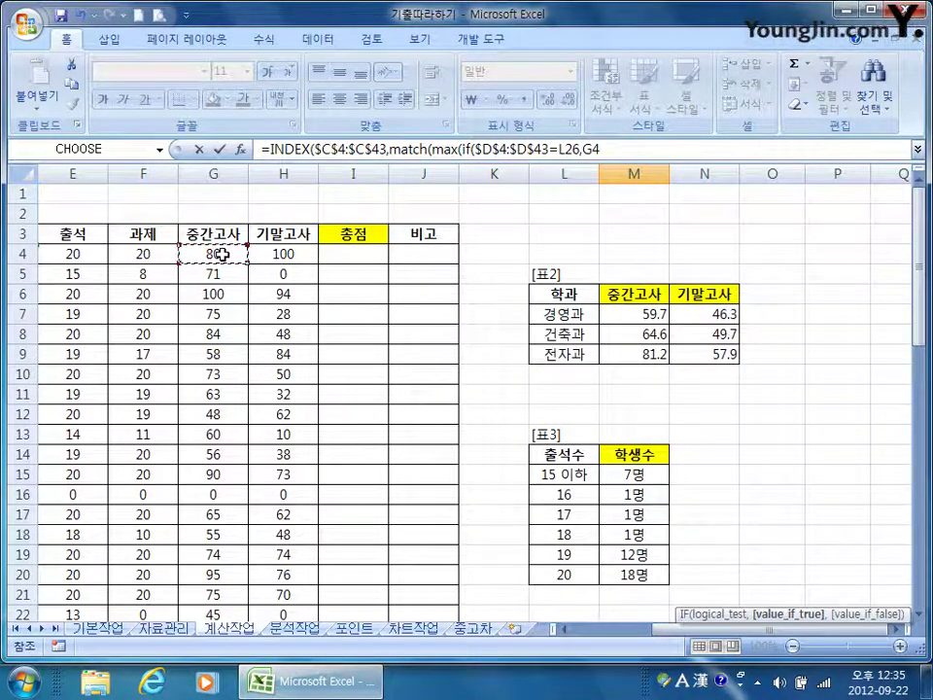
{"action": "left_click_drag", "start_coordinate": [223, 254], "coordinate": [226, 587]}
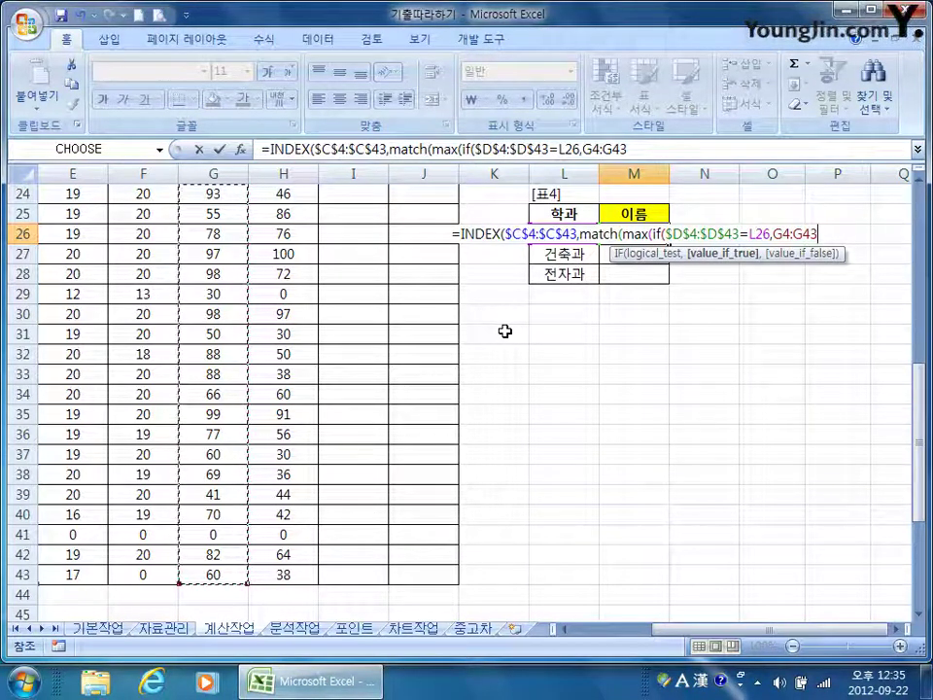
{"action": "key", "text": "F4"}
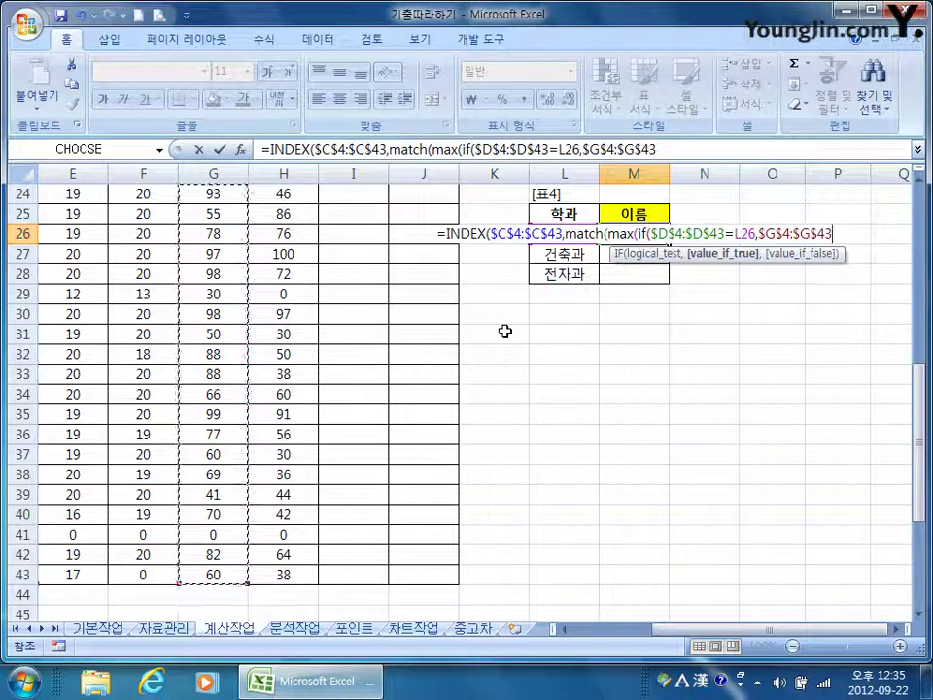
{"action": "type", "text": ")"}
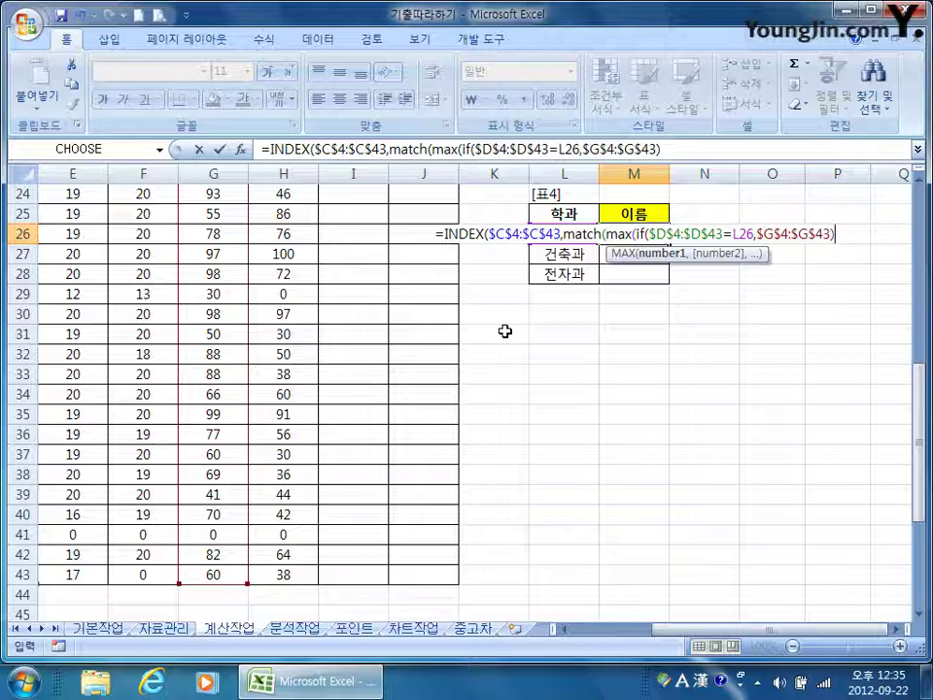
{"action": "type", "text": ")"}
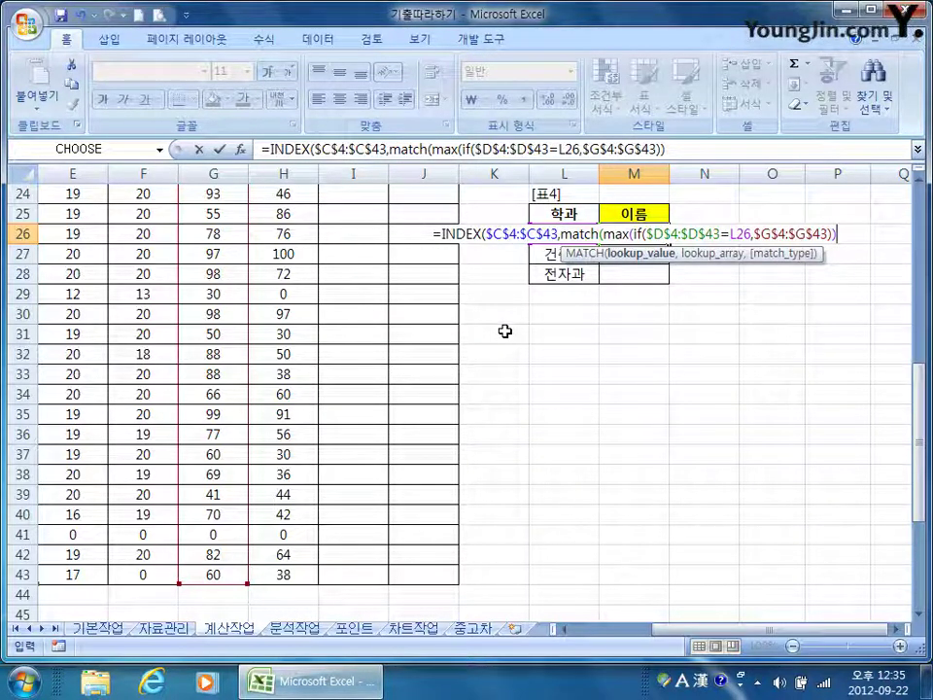
Begin the MATCH lookup array with the parenthesised condition ($D$4:$D$43=L26)
{"action": "type", "text": ","}
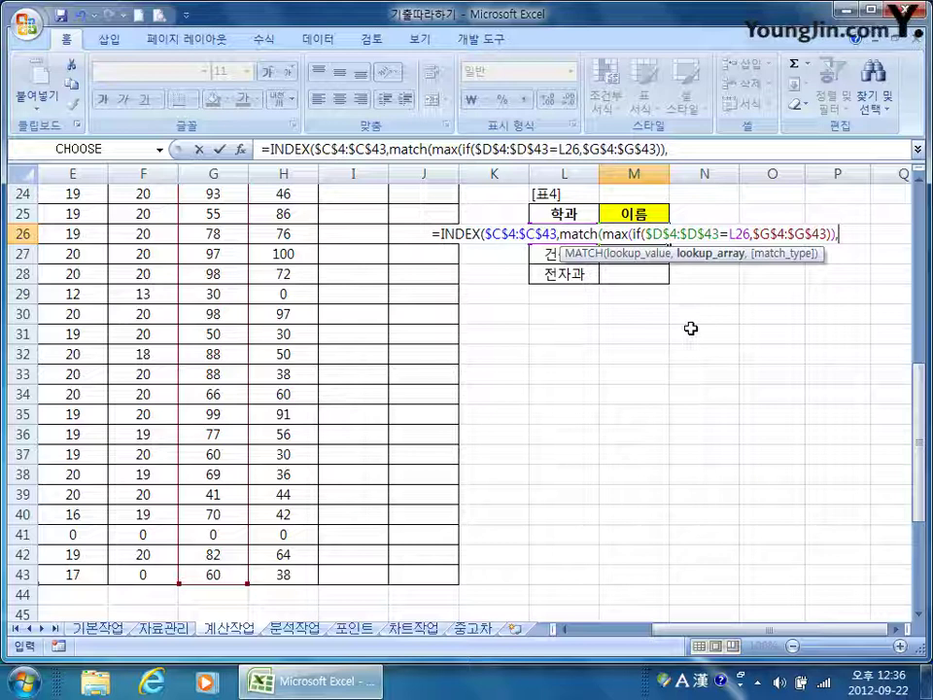
{"action": "type", "text": "("}
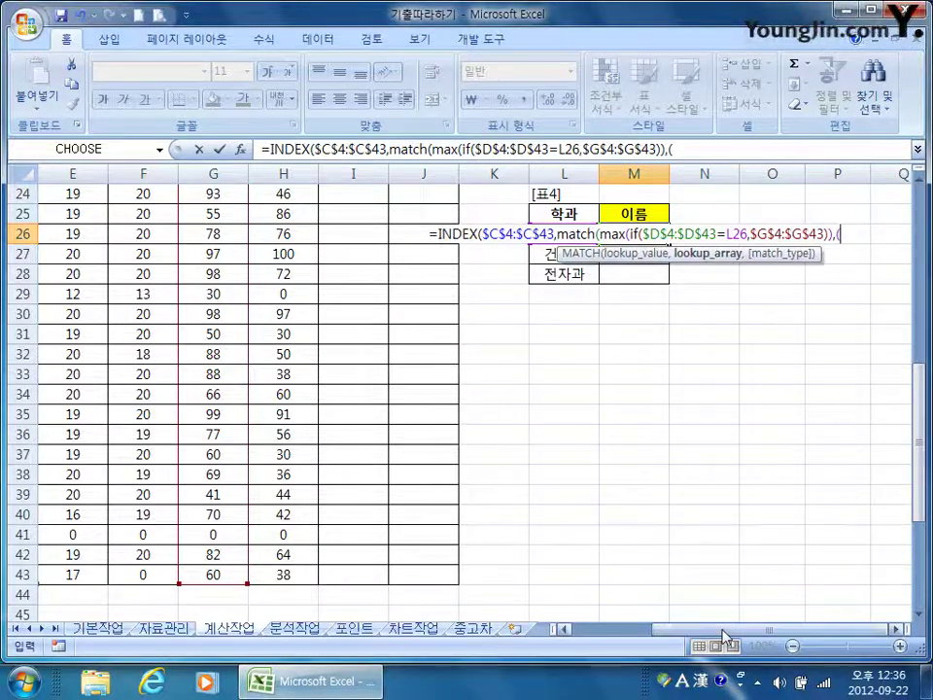
{"action": "scroll", "coordinate": [726, 616], "scroll_direction": "left", "scroll_amount": 3}
{"action": "scroll", "coordinate": [250, 283], "scroll_direction": "up", "scroll_amount": 6}
{"action": "scroll", "coordinate": [249, 283], "scroll_direction": "up", "scroll_amount": 2}
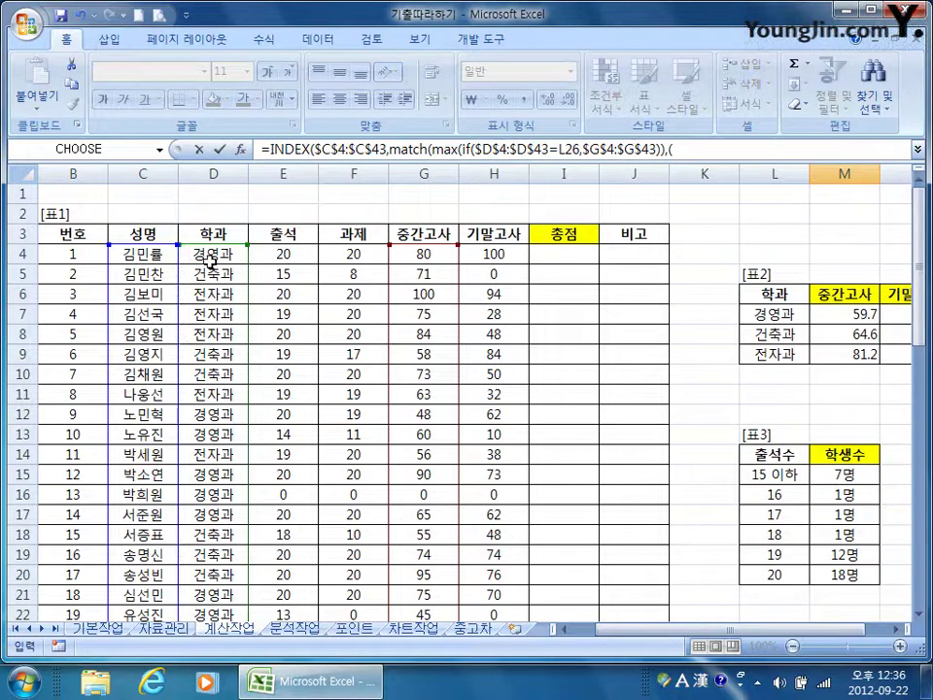
{"action": "left_click_drag", "start_coordinate": [210, 252], "coordinate": [233, 587]}
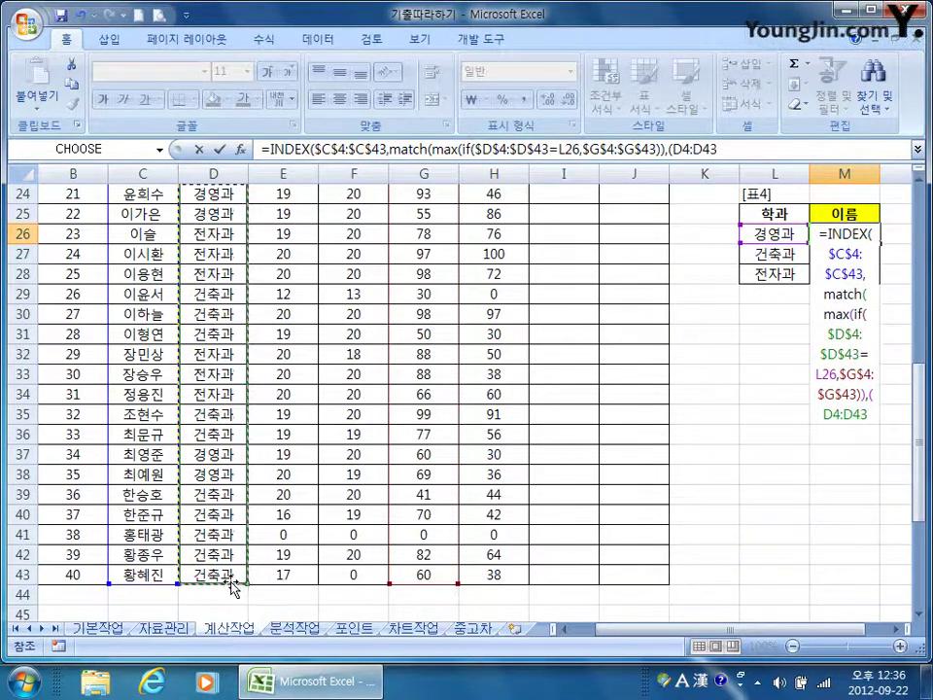
{"action": "key", "text": "F4"}
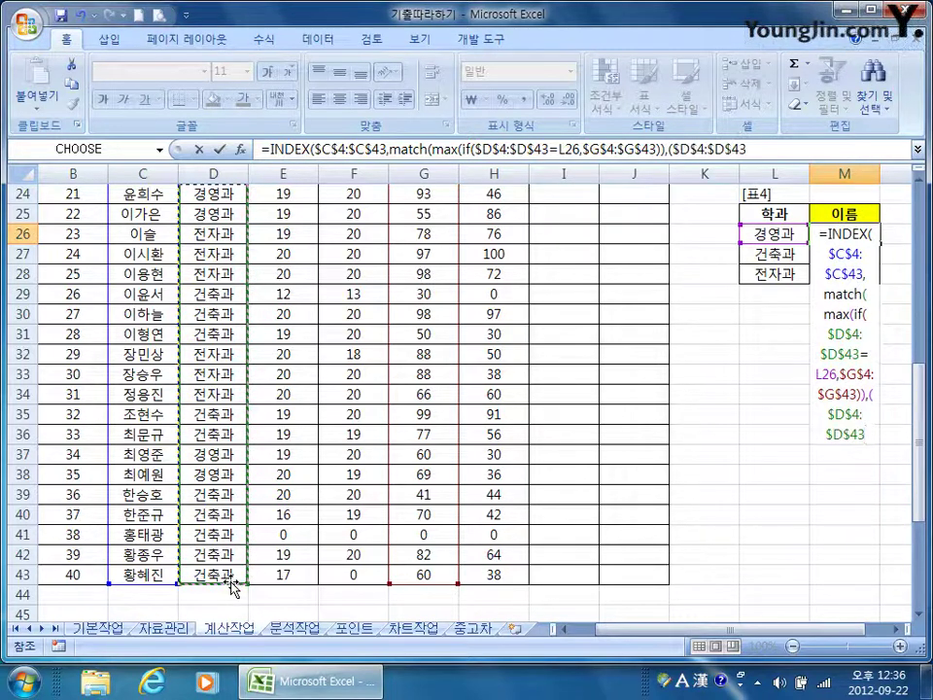
{"action": "type", "text": "="}
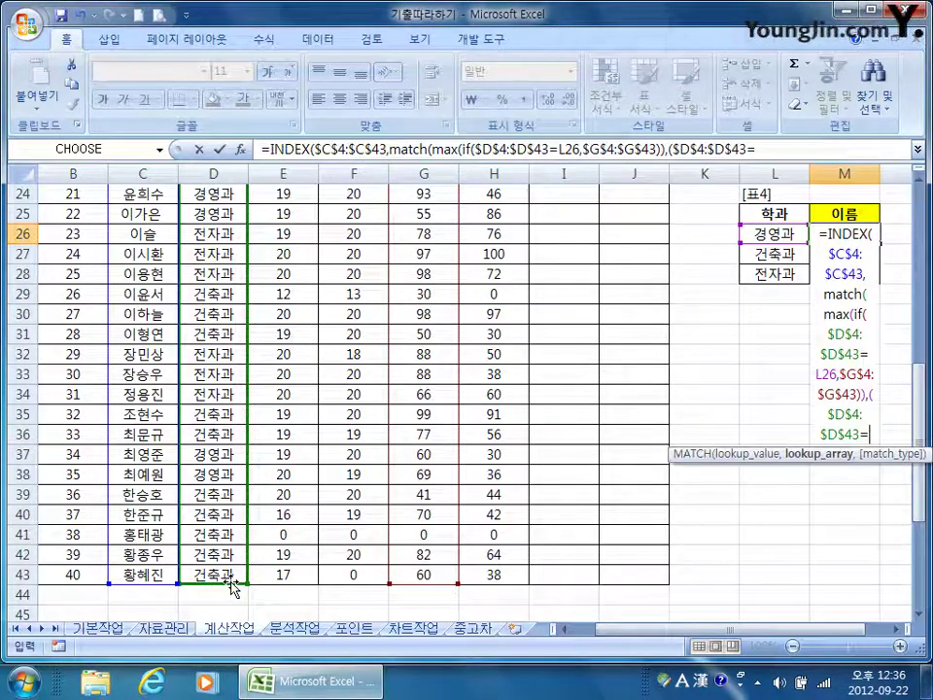
{"action": "key", "text": "Left"}
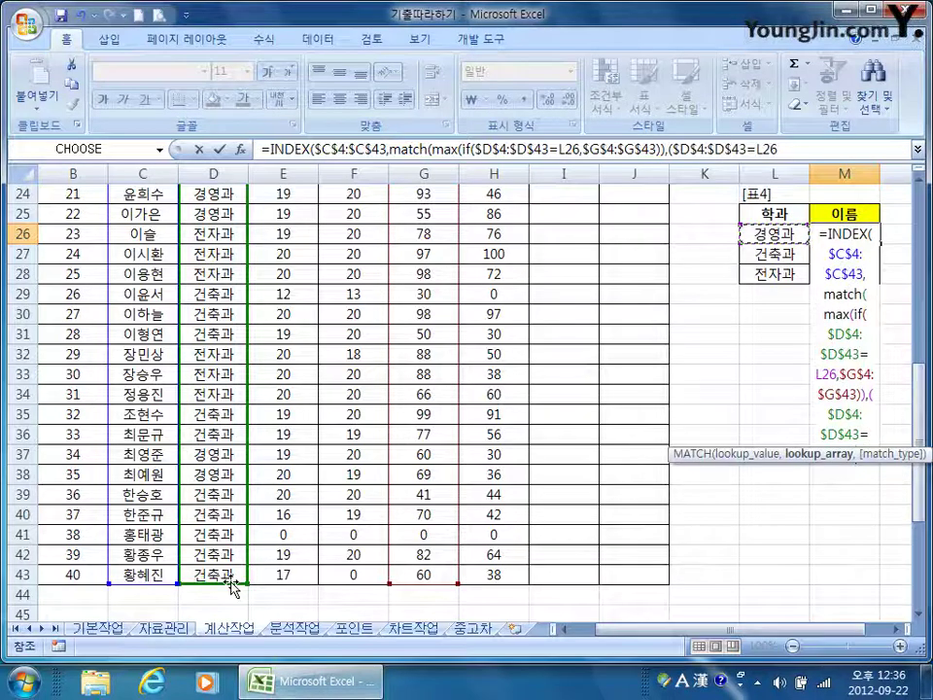
{"action": "type", "text": ")"}
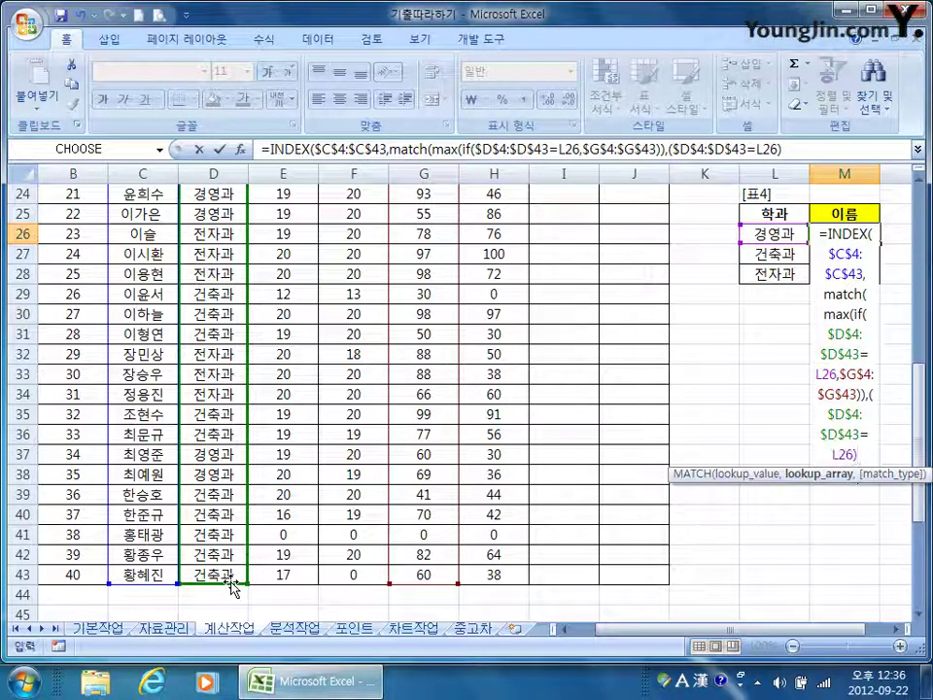
Multiply the lookup array condition by the absolute 중간고사 range, $G$4:$G$43
{"action": "type", "text": "*"}
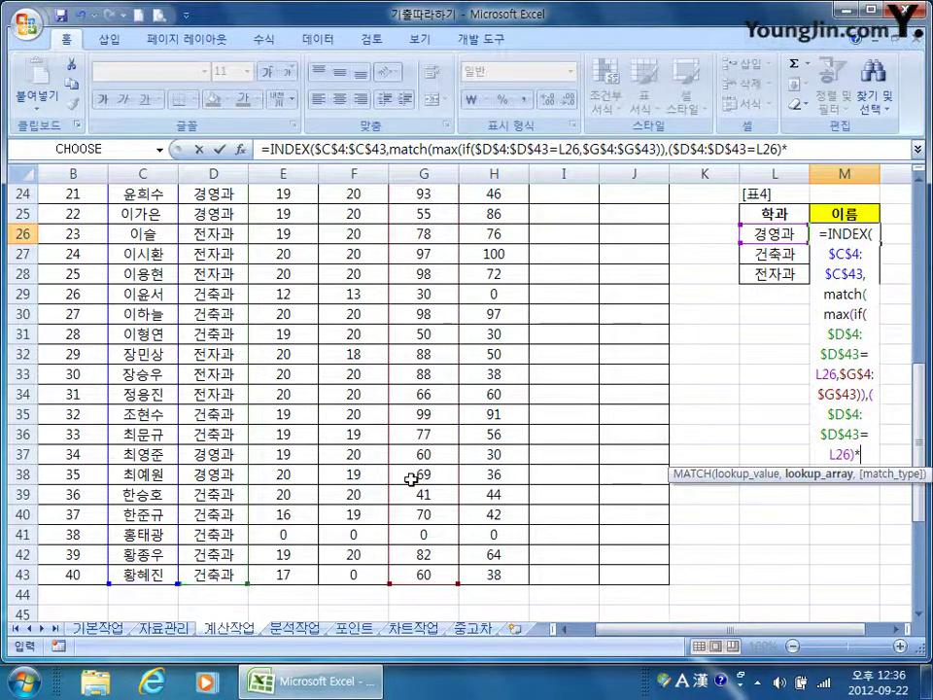
{"action": "scroll", "coordinate": [411, 479], "scroll_direction": "up", "scroll_amount": 2}
{"action": "scroll", "coordinate": [411, 479], "scroll_direction": "up", "scroll_amount": 6}
{"action": "left_click_drag", "start_coordinate": [423, 254], "coordinate": [444, 577]}
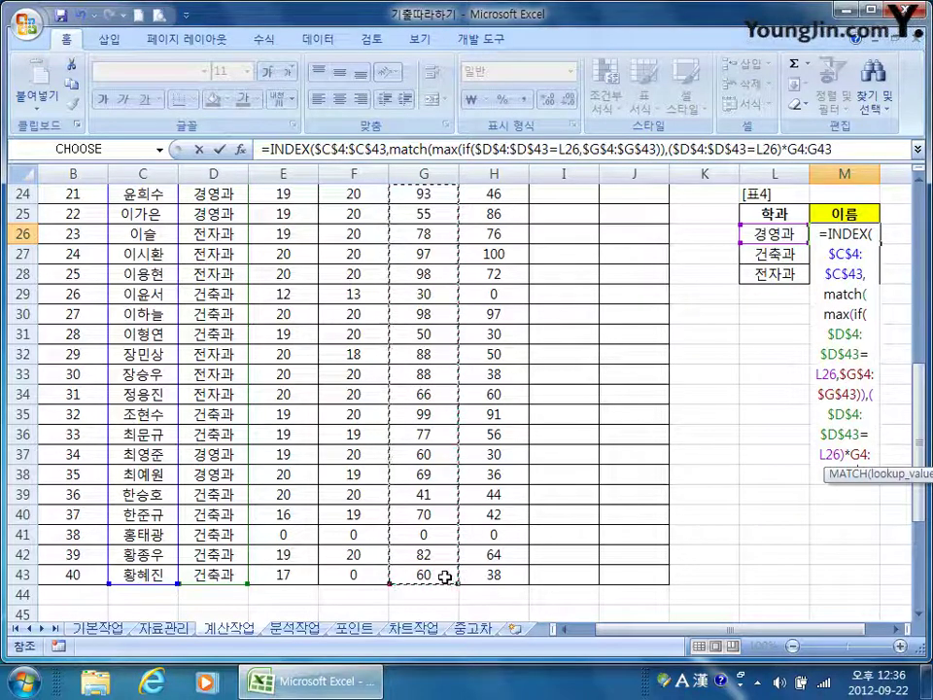
{"action": "key", "text": "F4"}
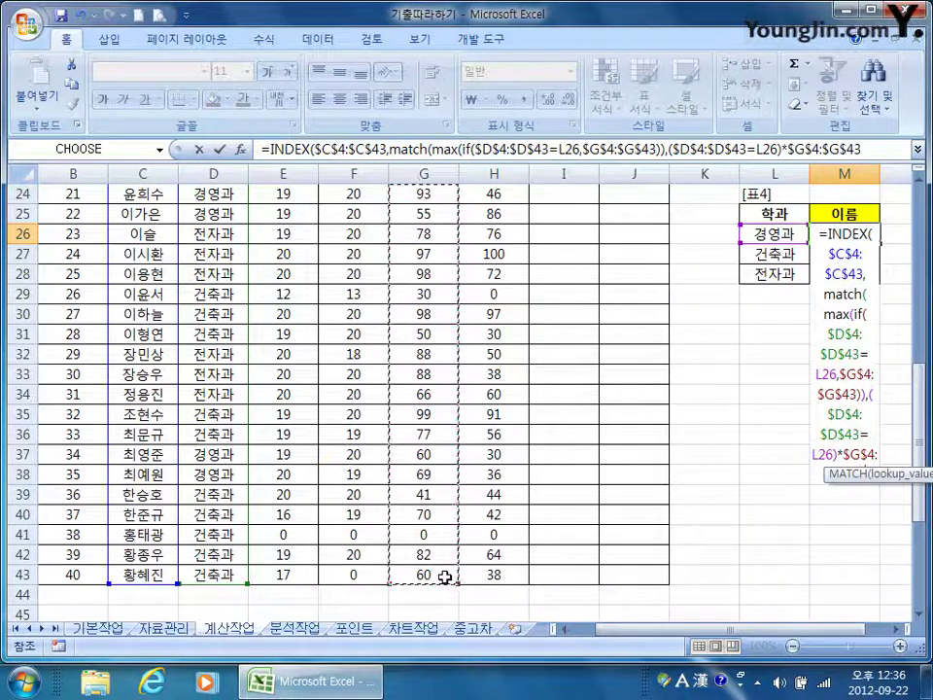
Set the MATCH type to 0 (정확히 일치), close both functions and enter the formula in M26 as an array formula
{"action": "type", "text": ","}
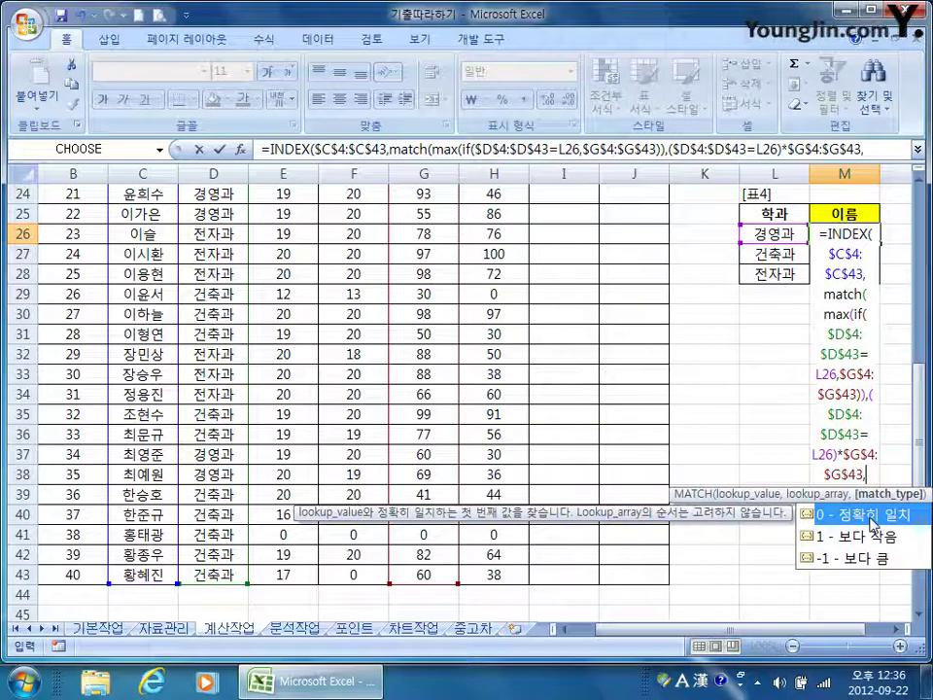
{"action": "double_click", "coordinate": [872, 517]}
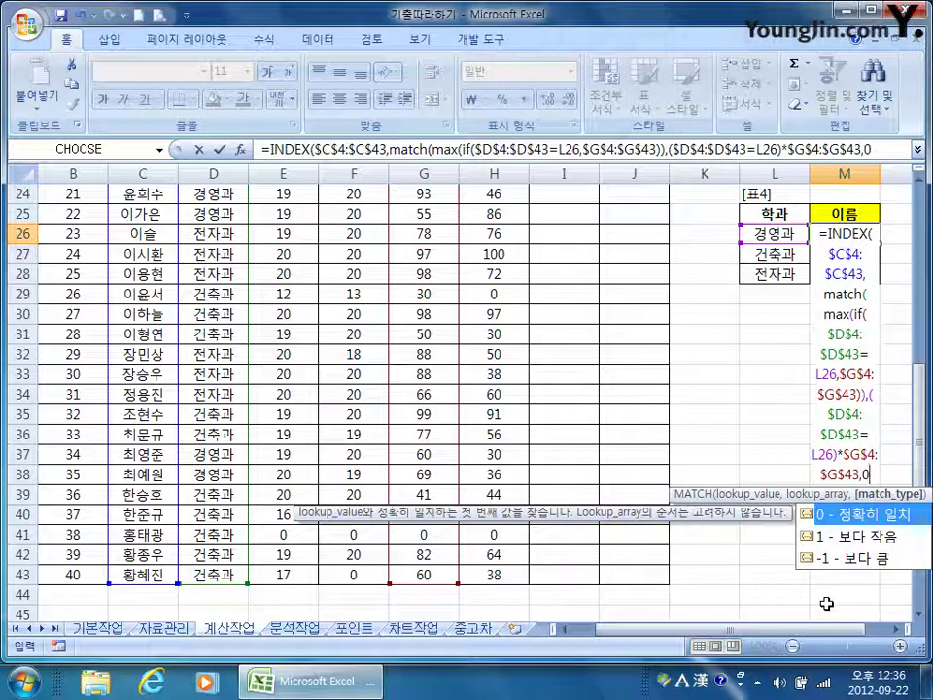
{"action": "type", "text": ")"}
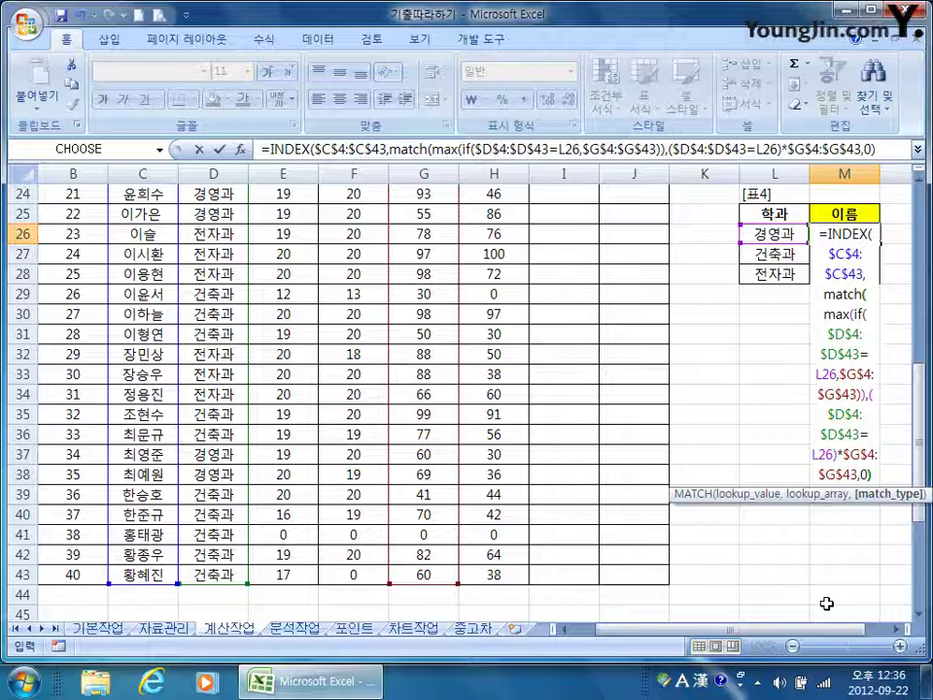
{"action": "type", "text": ")"}
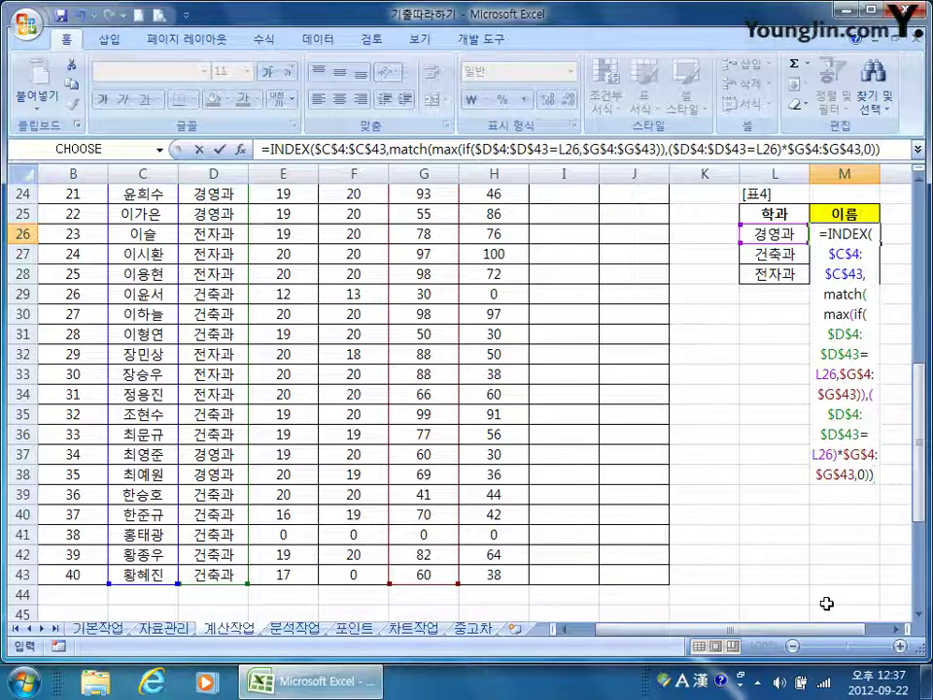
{"action": "key", "text": "ctrl+shift+Return"}
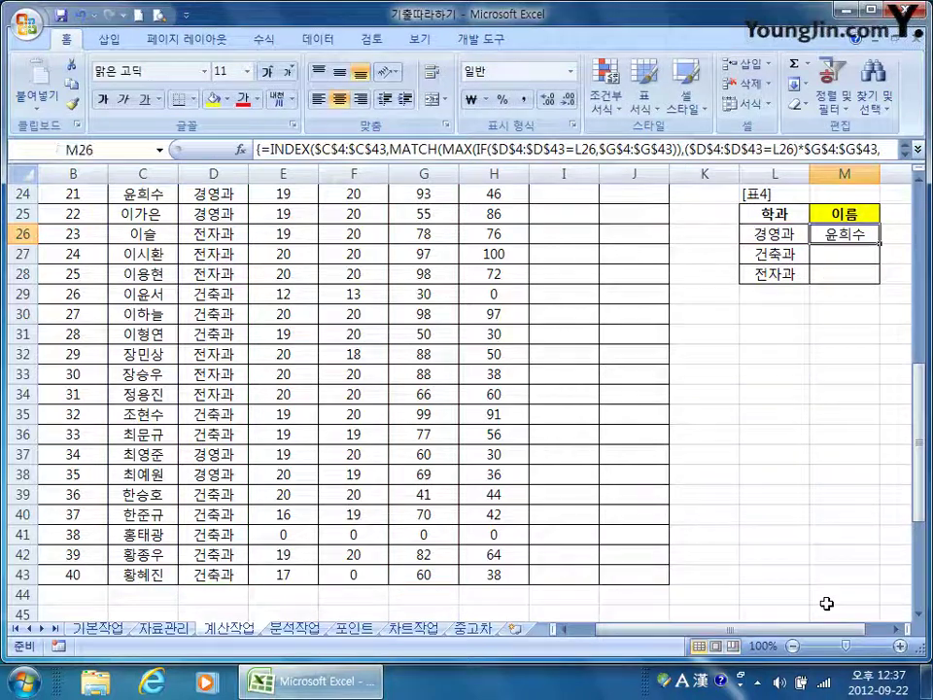
Fill the M26 array formula down through M28 for 건축과 and 전자과, and reselect M26
{"action": "left_click_drag", "start_coordinate": [880, 243], "coordinate": [878, 279]}
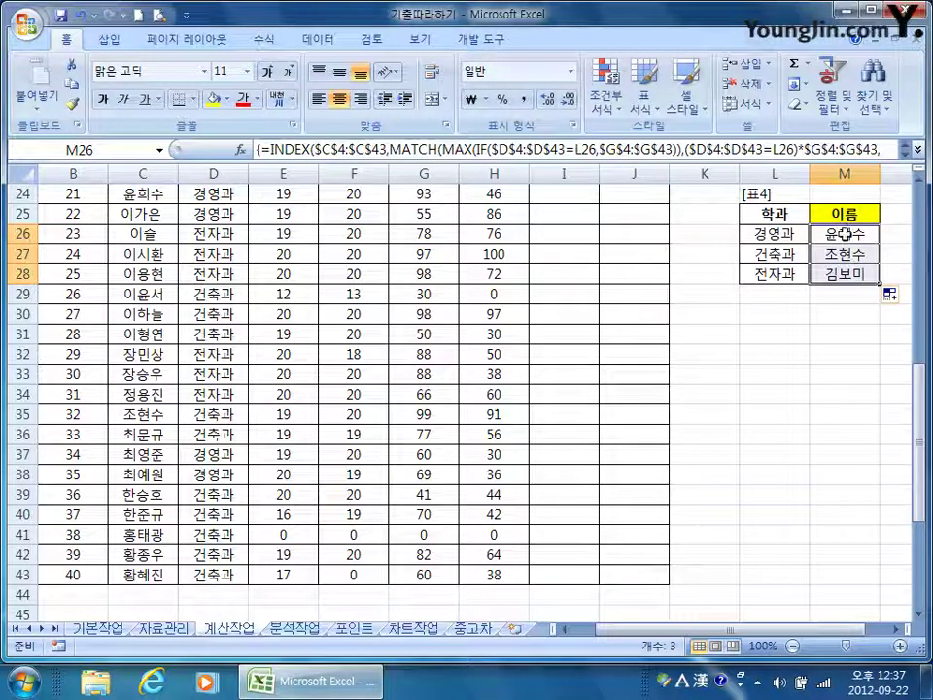
{"action": "left_click", "coordinate": [768, 235]}
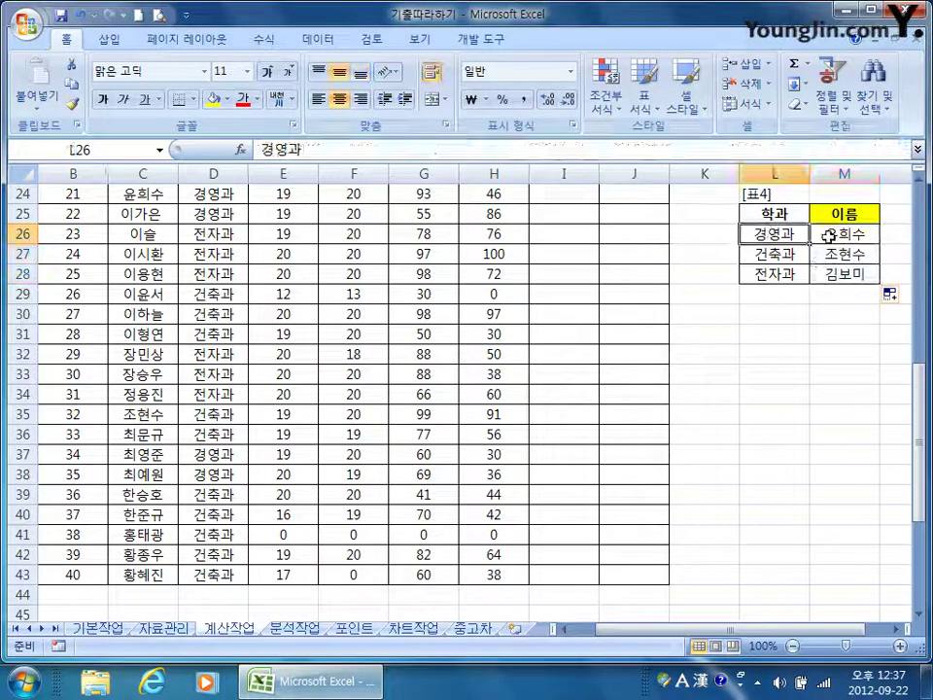
{"action": "left_click", "coordinate": [828, 236]}
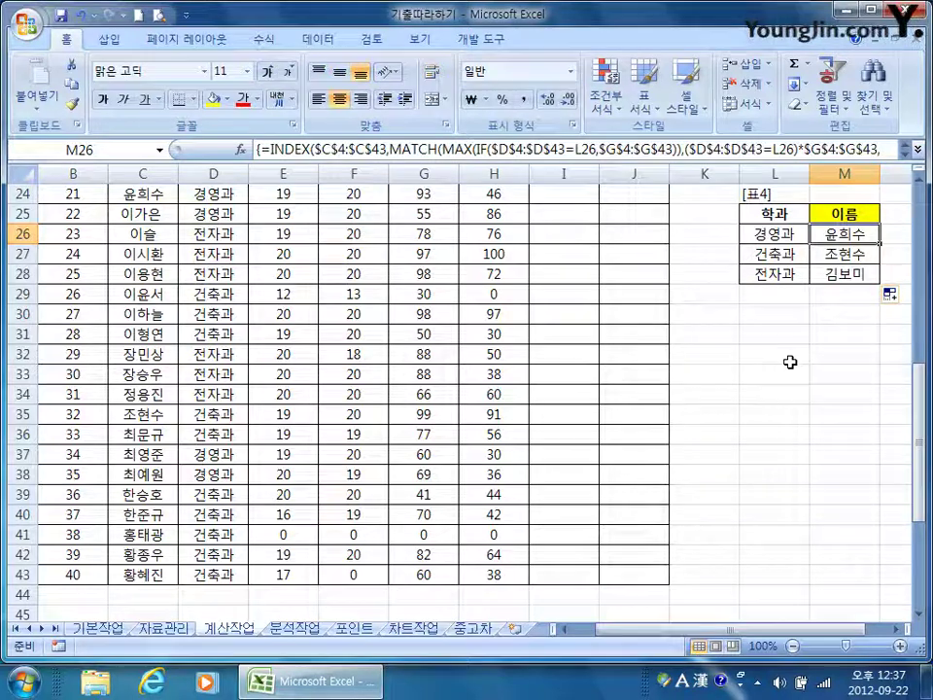
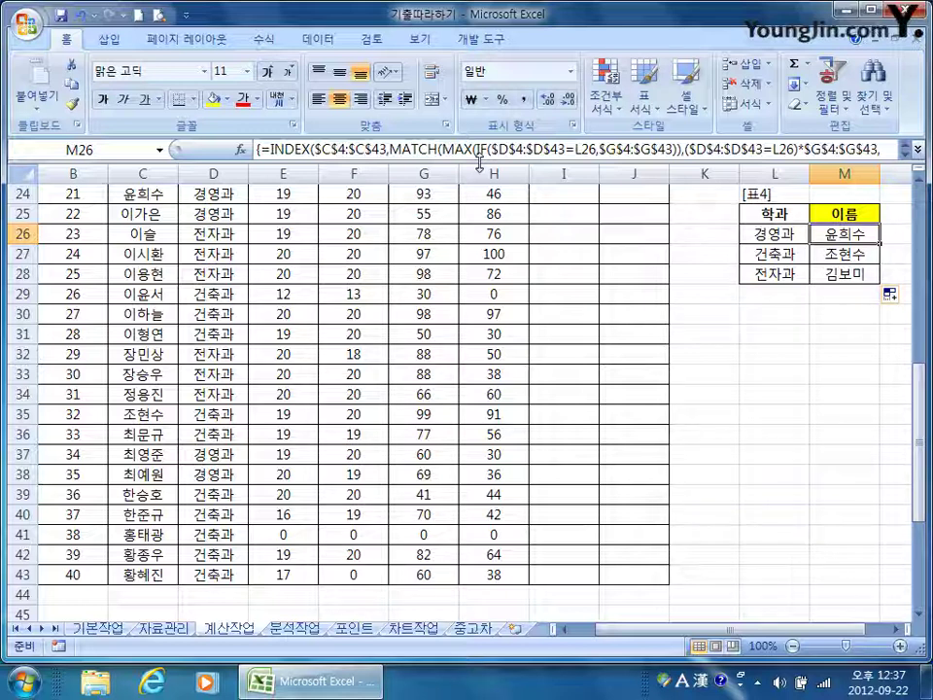
Select cell I4 under 총점 and check the 리본 메뉴에 개발 도구 탭 표시 setting in the Excel options
{"action": "scroll", "coordinate": [490, 222], "scroll_direction": "up", "scroll_amount": 8}
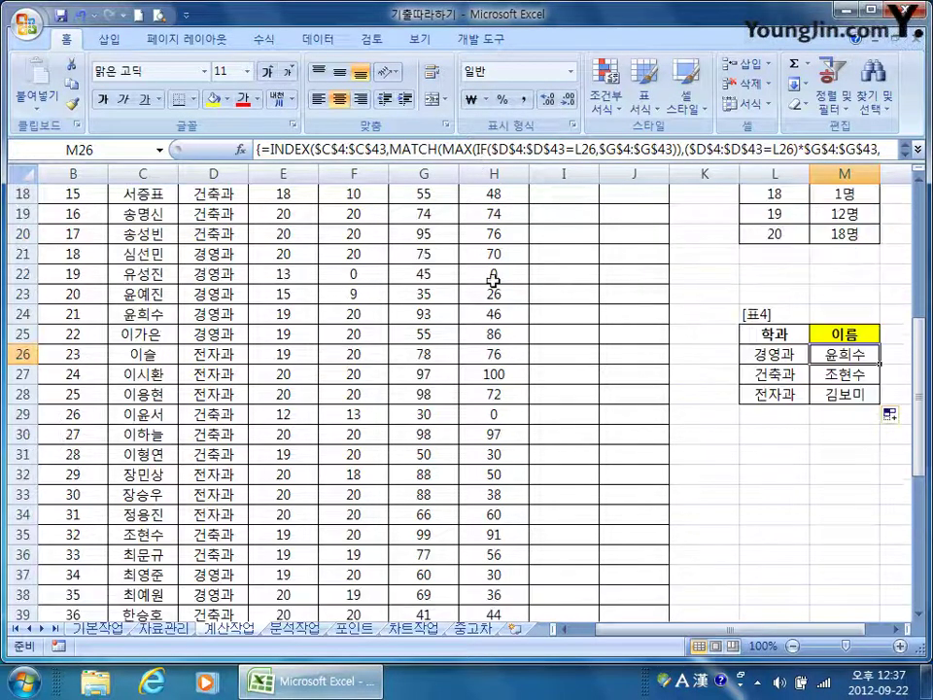
{"action": "left_click", "coordinate": [553, 252]}
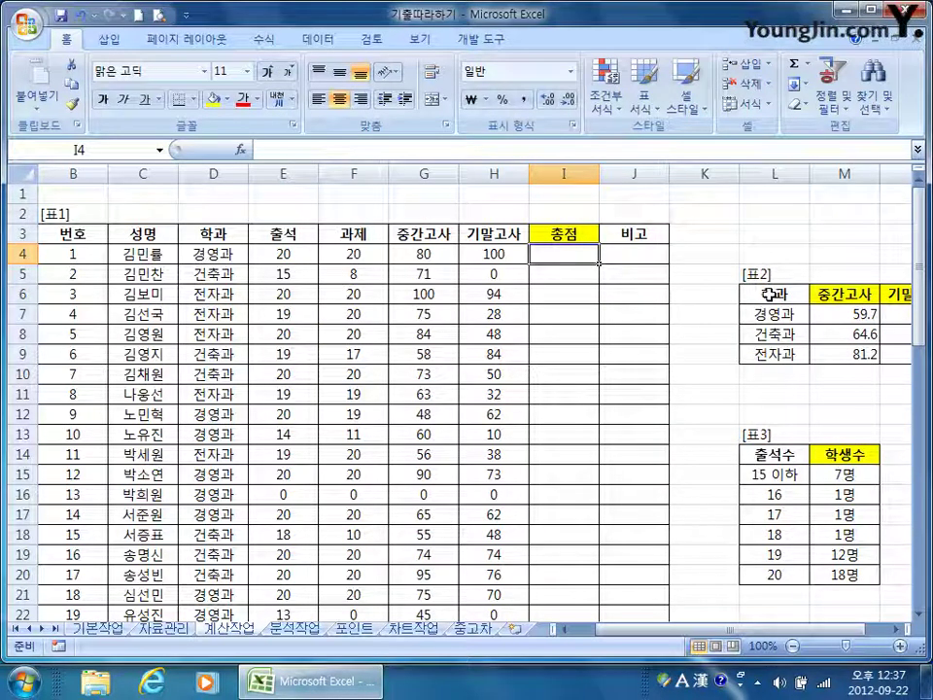
{"action": "left_click", "coordinate": [473, 41]}
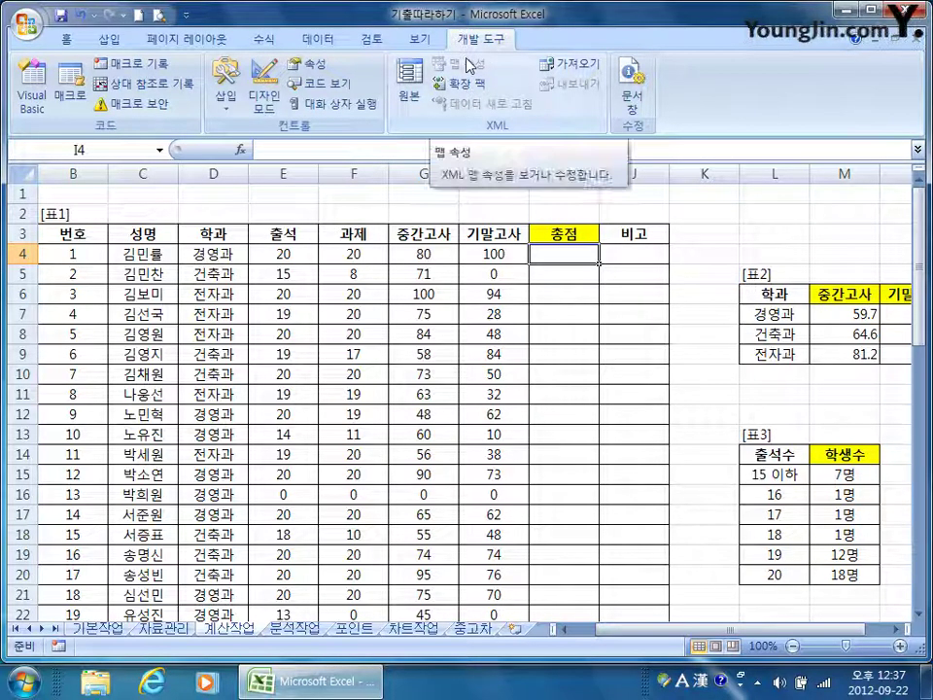
{"action": "left_click", "coordinate": [32, 29]}
{"action": "left_click", "coordinate": [376, 444]}
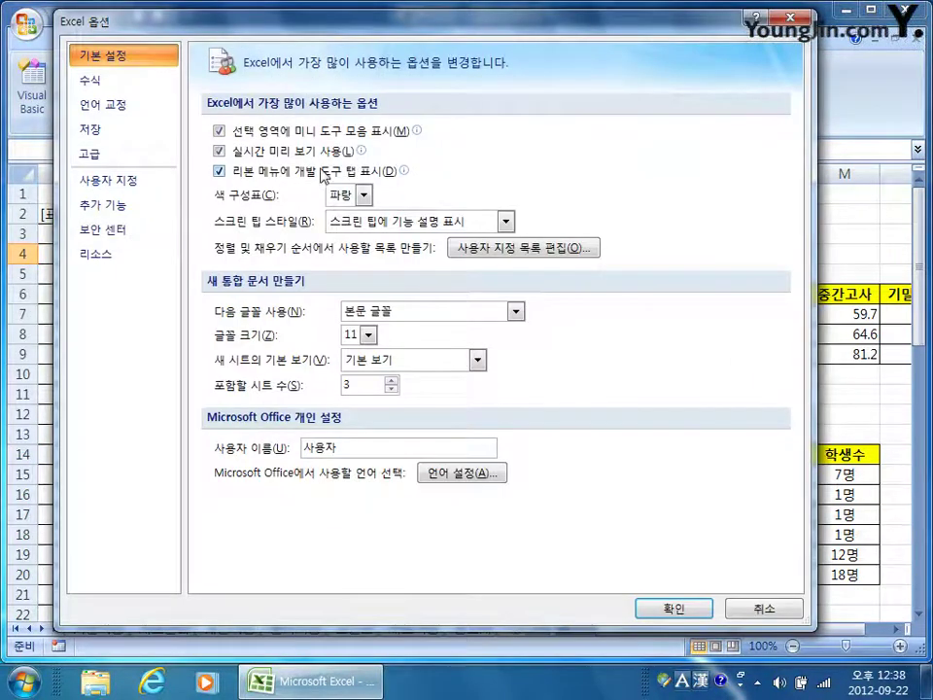
{"action": "mouse_move", "coordinate": [381, 183]}
{"action": "left_click", "coordinate": [674, 608]}
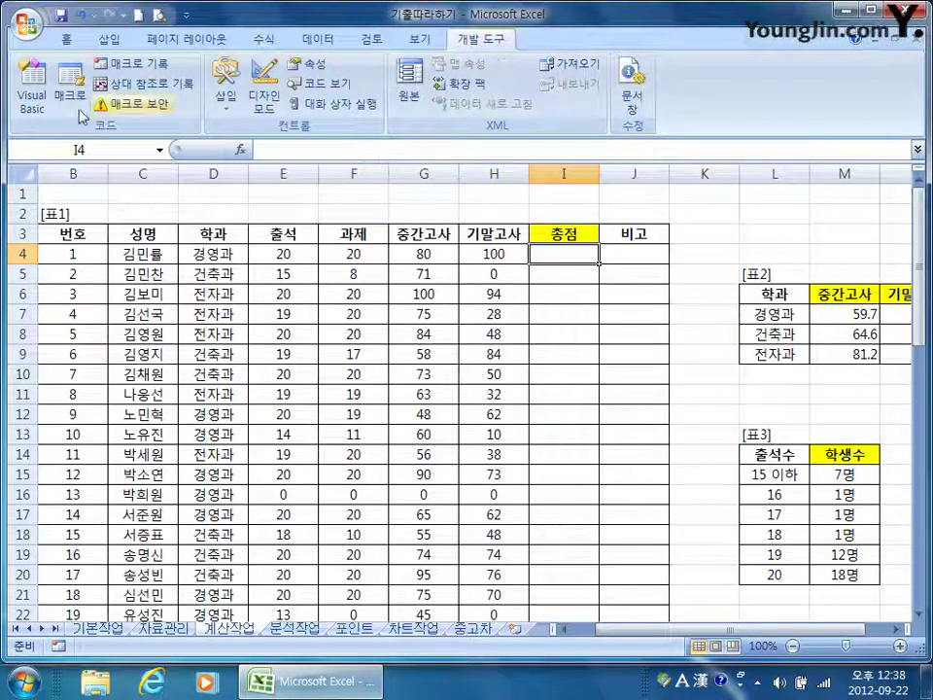
Open the Visual Basic editor for the workbook and insert a new standard module
{"action": "left_click", "coordinate": [35, 113]}
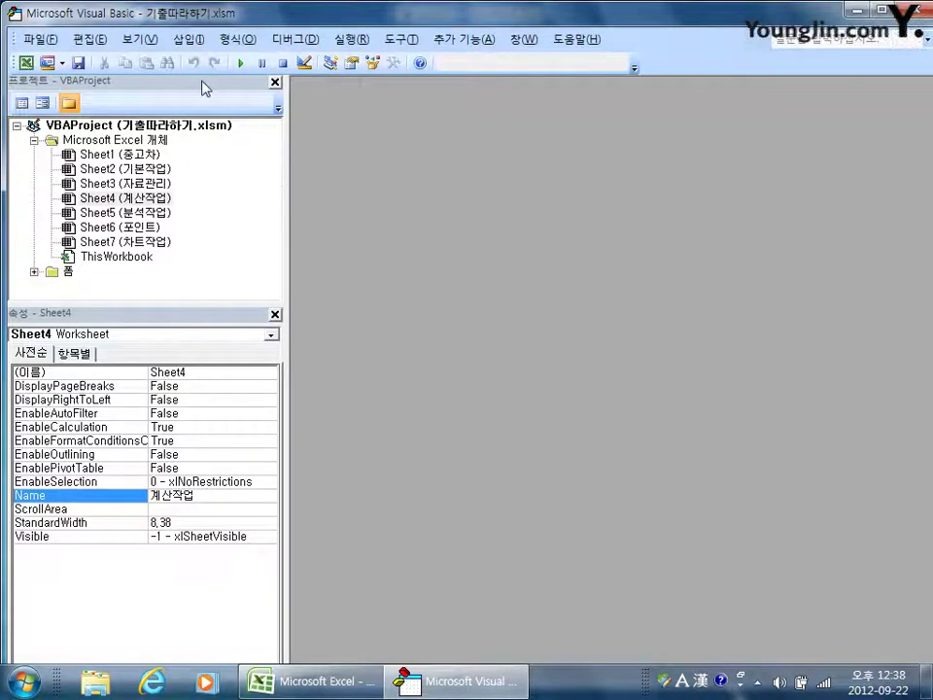
{"action": "left_click", "coordinate": [187, 39]}
{"action": "left_click", "coordinate": [243, 104]}
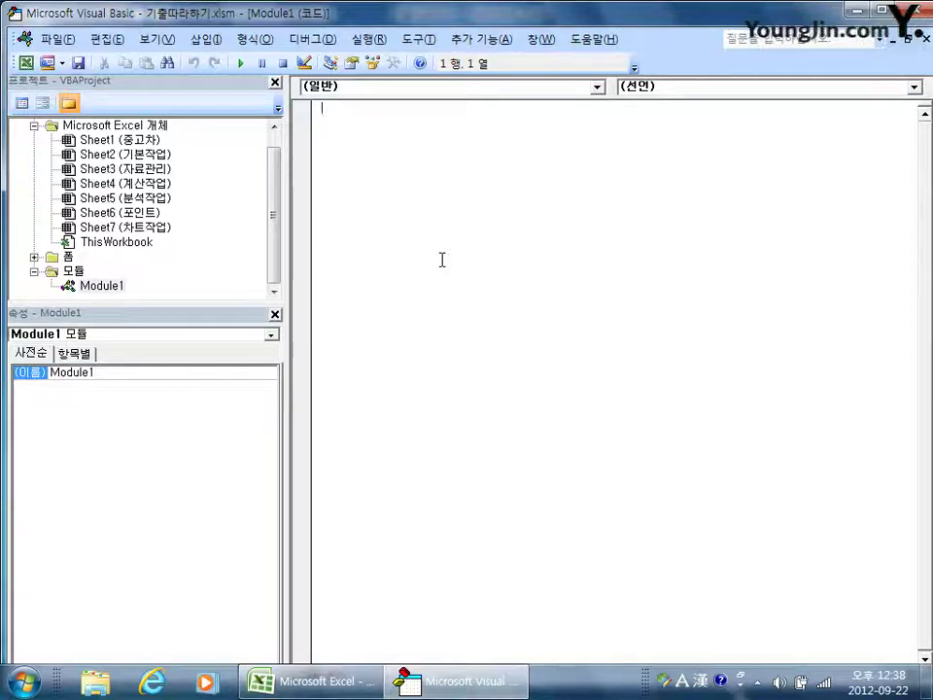
Declare the public function fn총점 with the arguments 출석, 과제, 중간고사 and 기말고사
{"action": "type", "text": "public fu"}
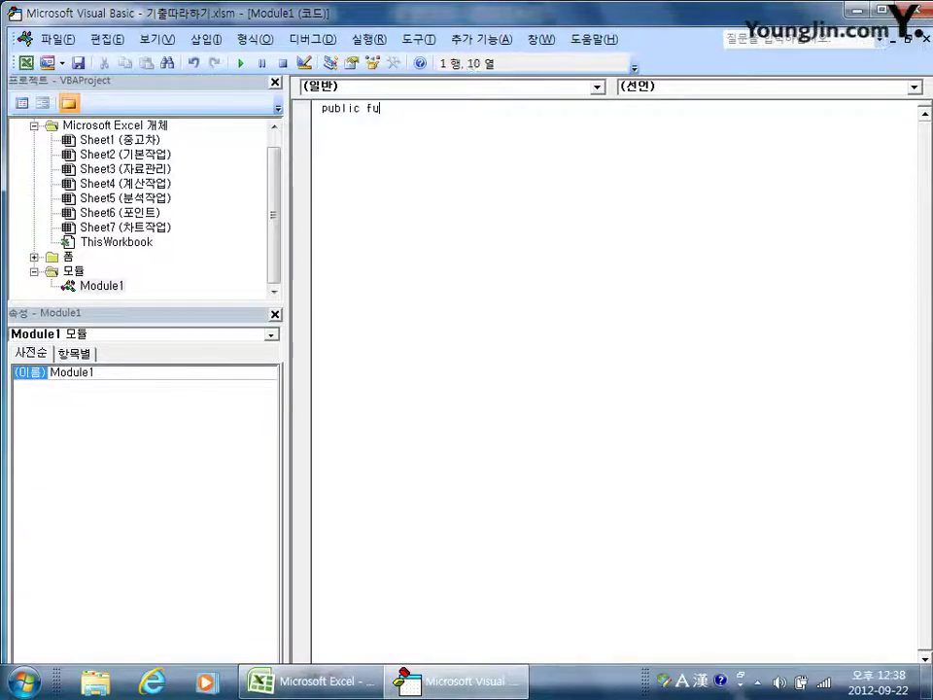
{"action": "type", "text": "nction fn"}
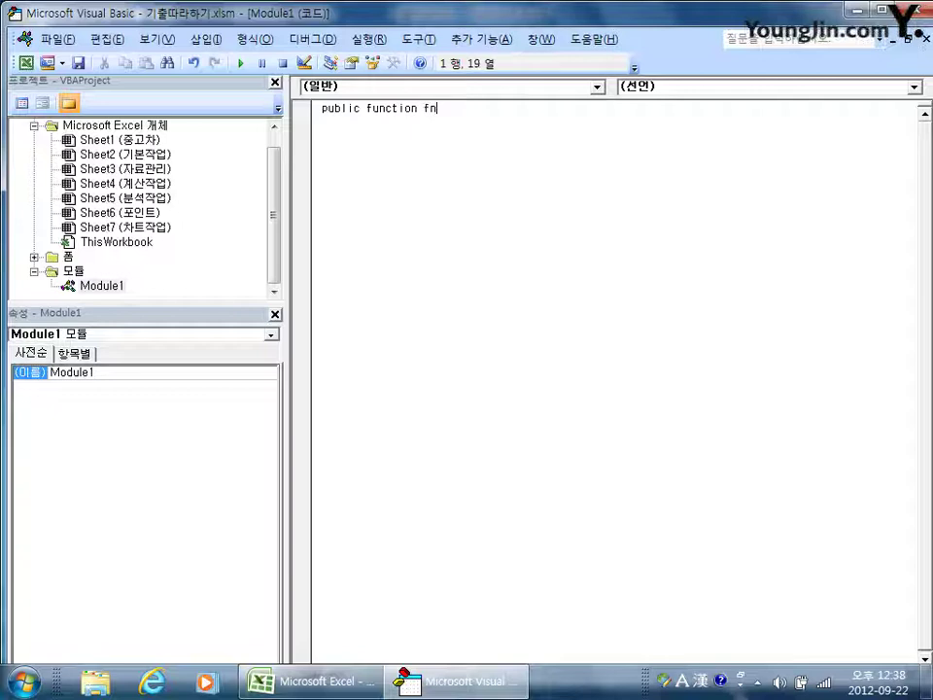
{"action": "key", "text": "Hangul"}
{"action": "type", "text": "총저"}
{"action": "type", "text": "점(출석"}
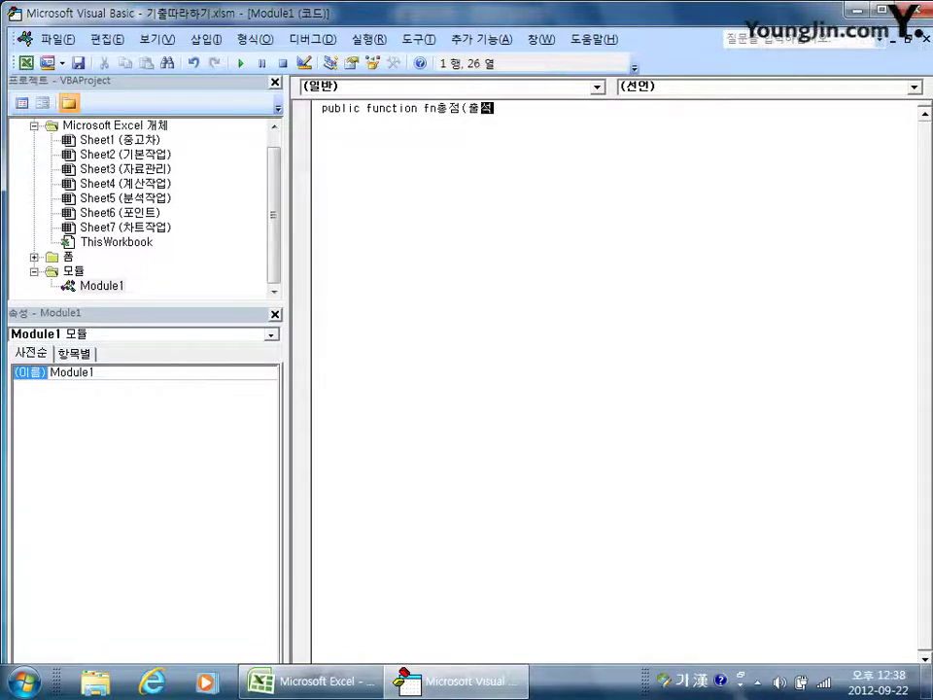
{"action": "type", "text": ", 과제, "}
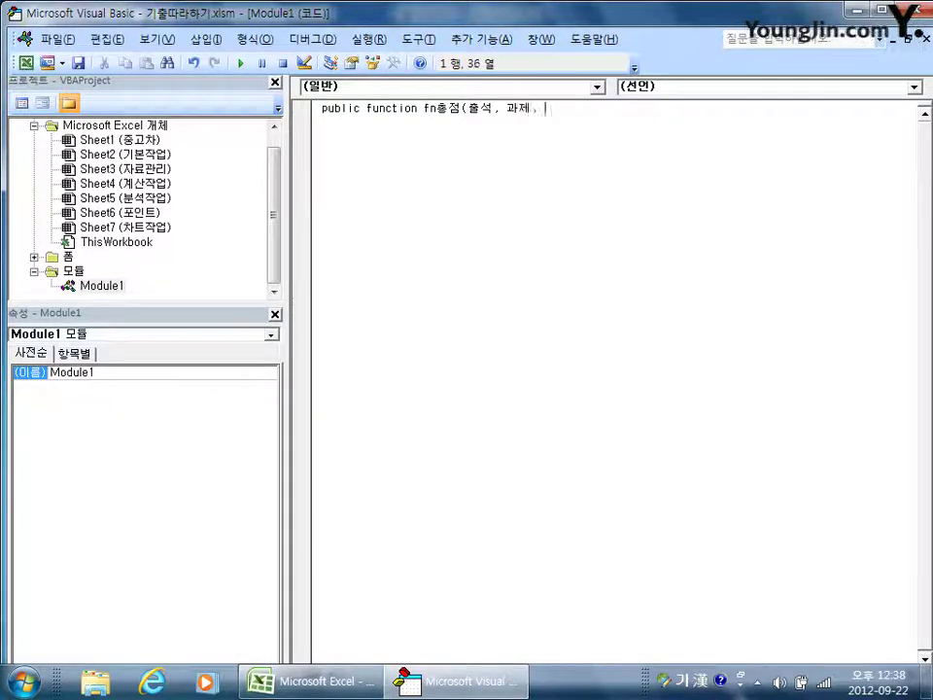
{"action": "type", "text": "중ㄱ간고사, 기말고"}
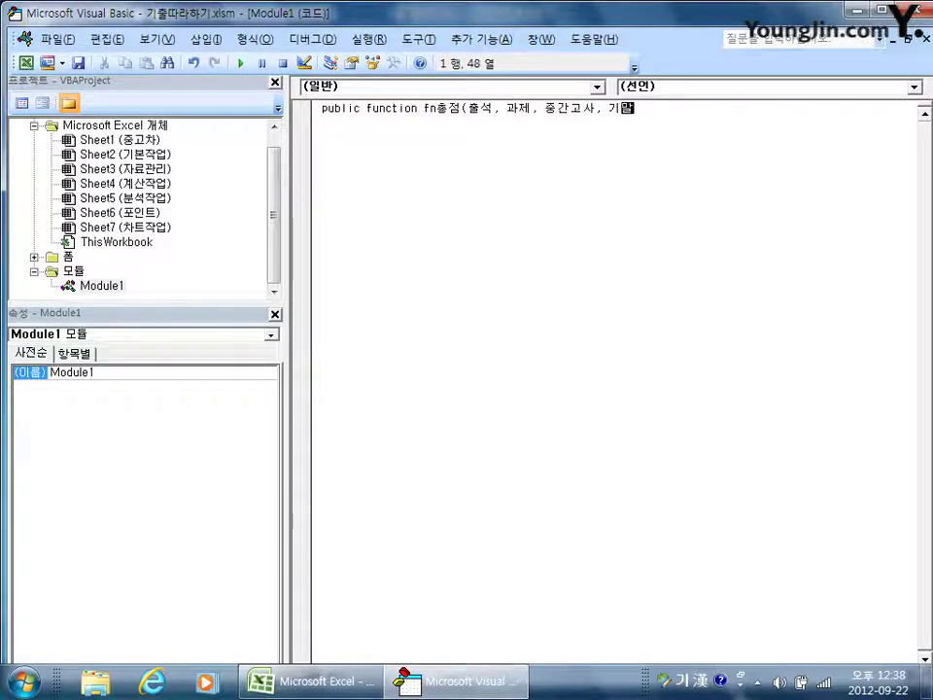
{"action": "type", "text": "사)"}
{"action": "key", "text": "Return"}
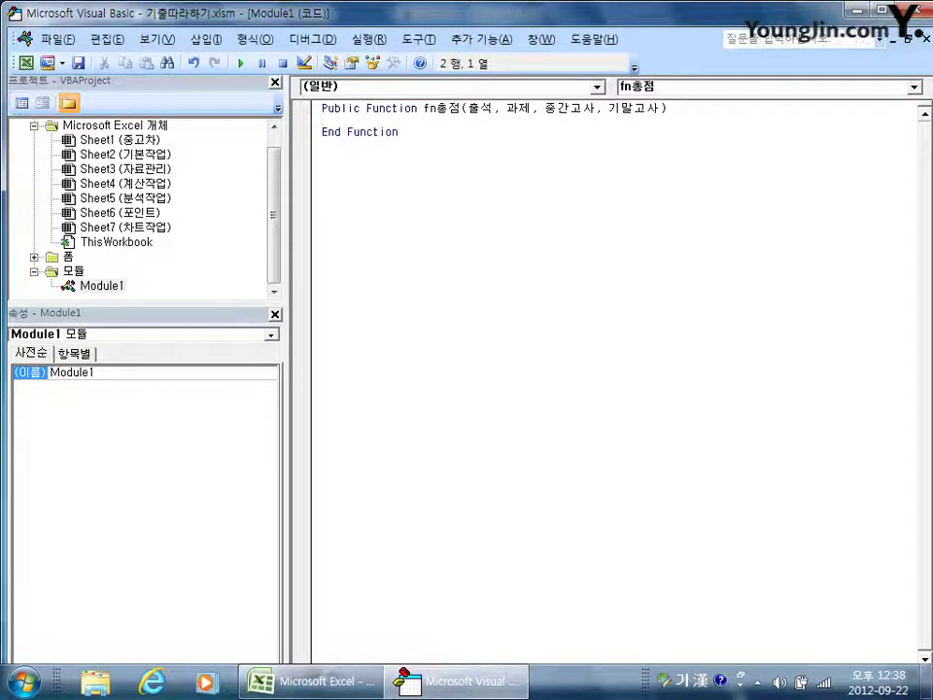
Leave a blank line in the function body and begin an indented If condition with 출석 = 0 Or
{"action": "key", "text": "Return"}
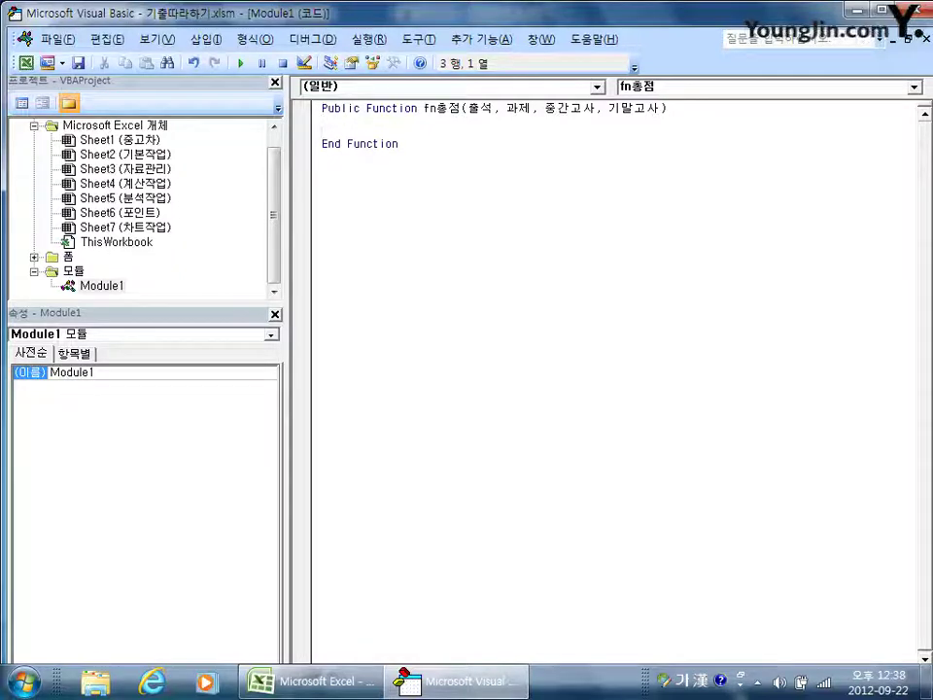
{"action": "key", "text": "Tab"}
{"action": "type", "text": "if ㅊ"}
{"action": "type", "text": "출석 =0"}
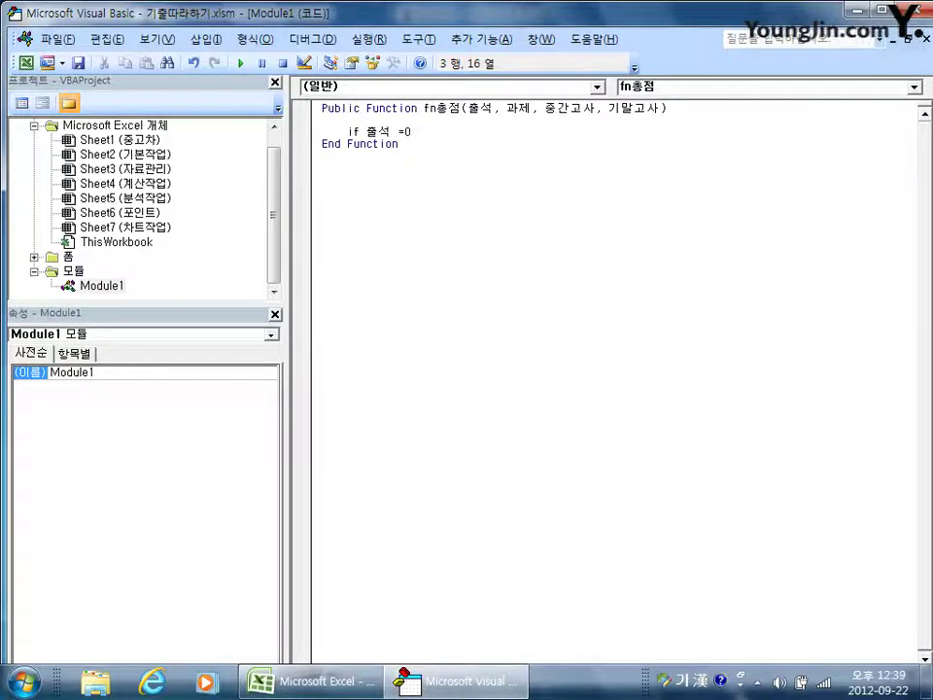
{"action": "right_click", "coordinate": [442, 263]}
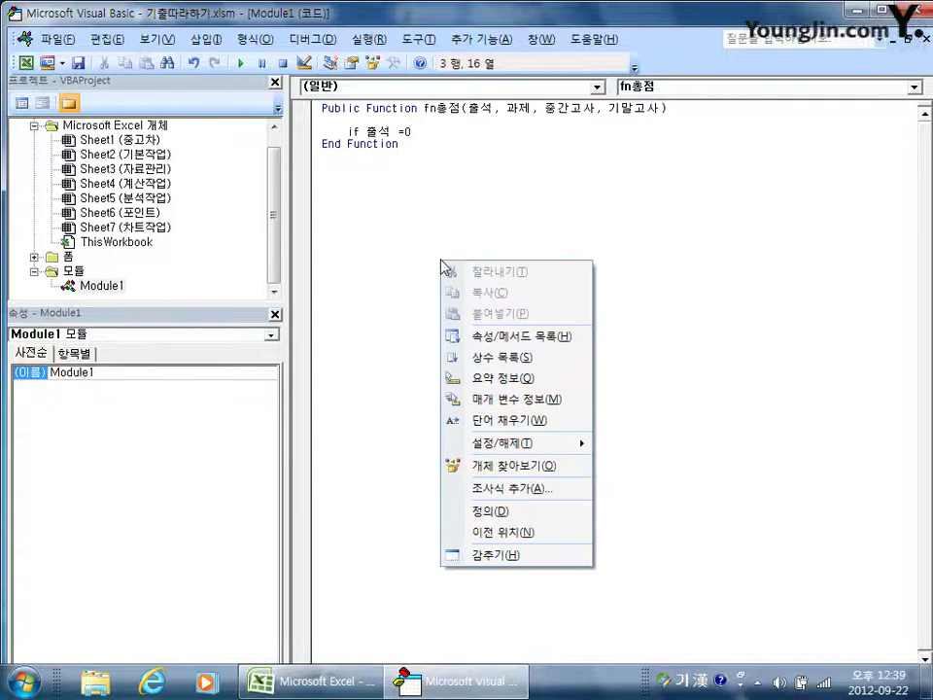
{"action": "left_click", "coordinate": [457, 158]}
{"action": "left_click", "coordinate": [457, 409]}
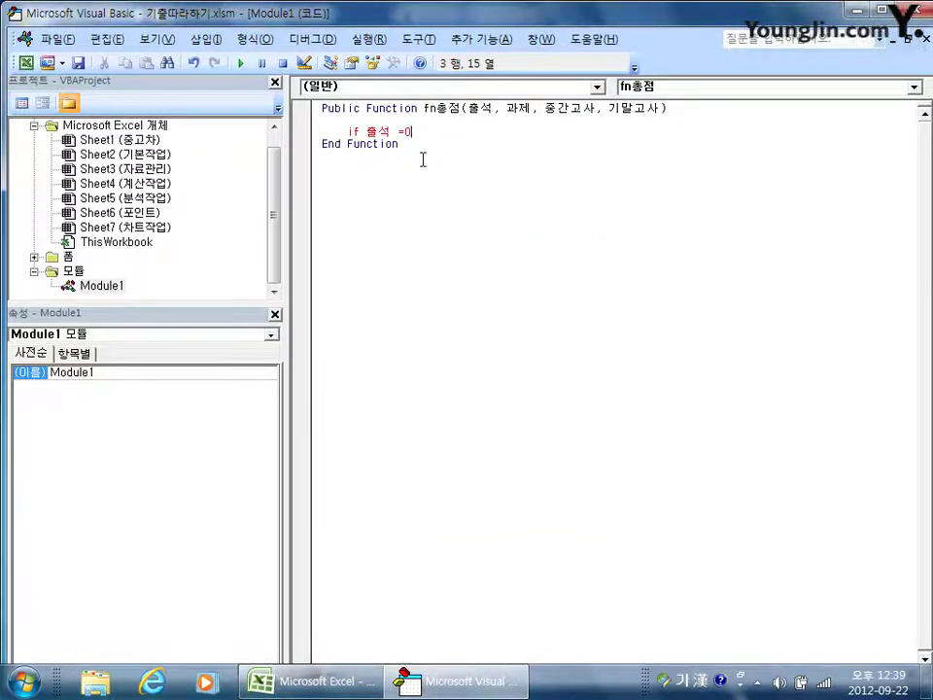
{"action": "type", "text": "or"}
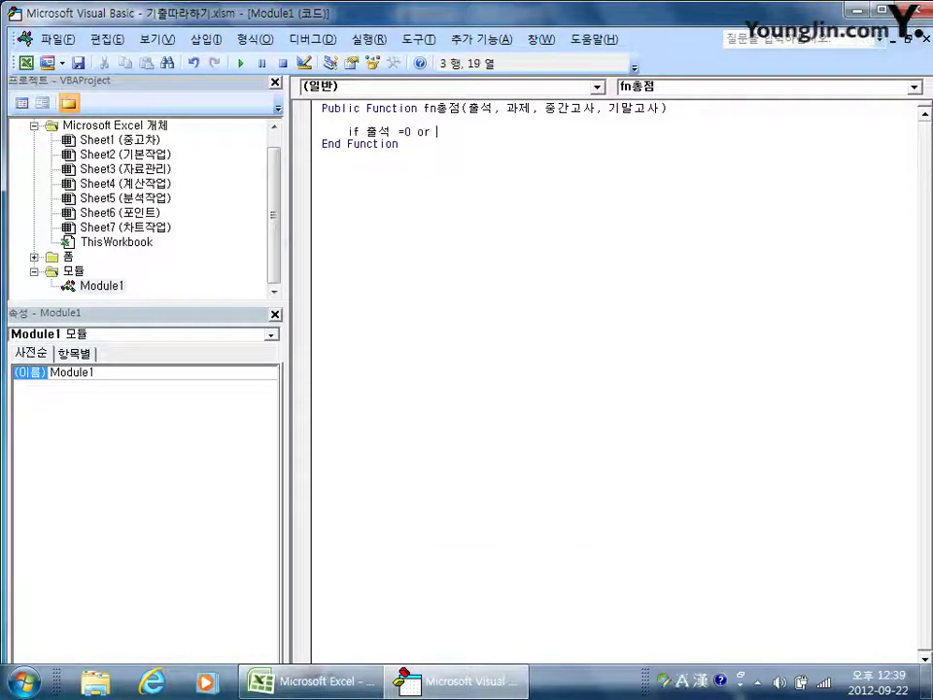
Continue the If condition with the comparison 과제 = 0, followed by another Or
{"action": "key", "text": "Hangul"}
{"action": "type", "text": "과제"}
{"action": "type", "text": " =0"}
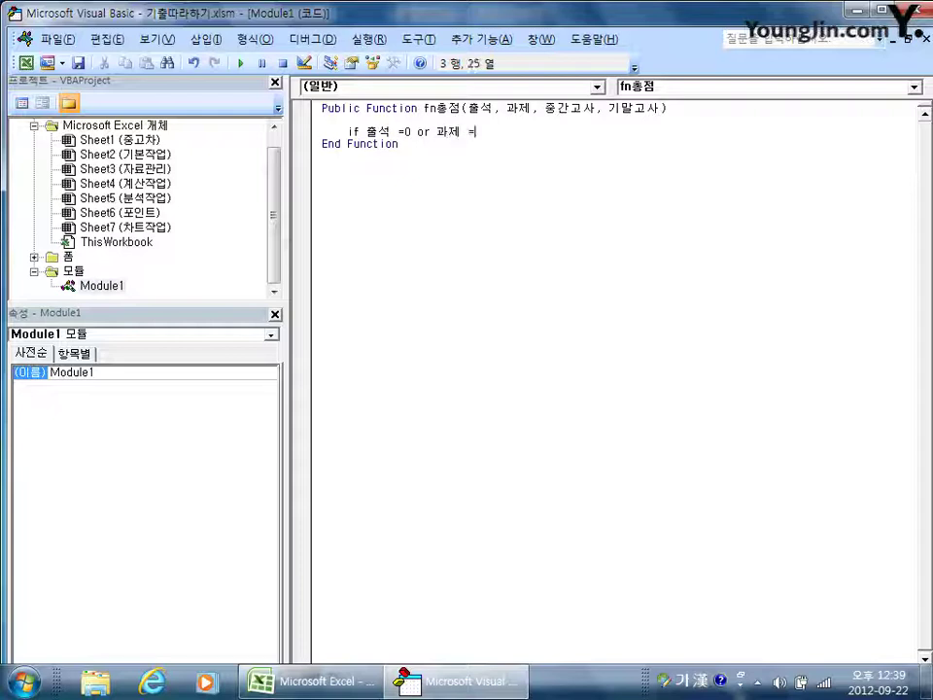
{"action": "key", "text": "Hangul"}
{"action": "type", "text": "or"}
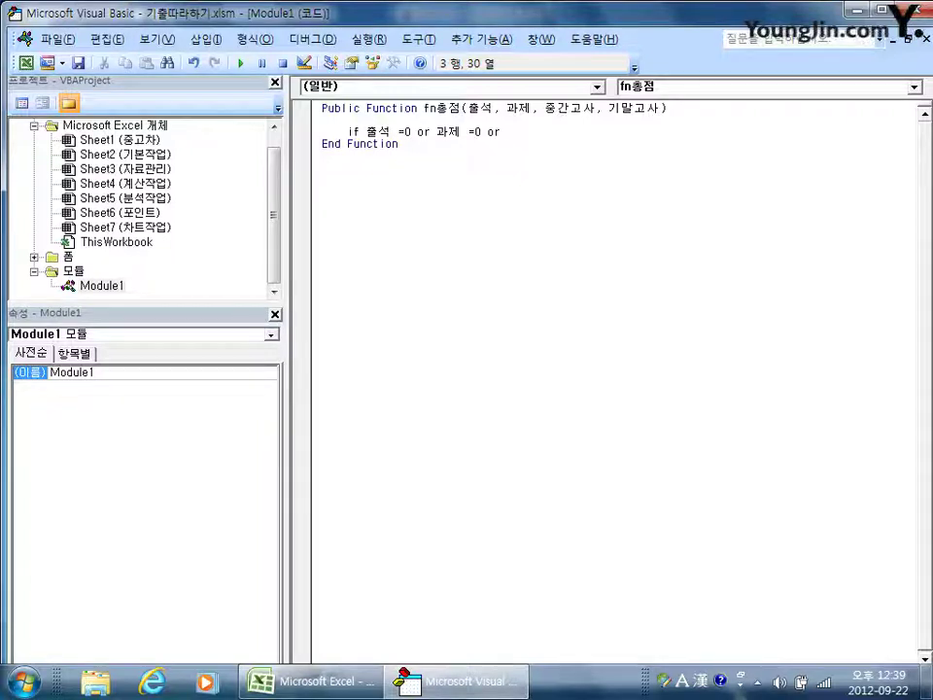
Replace 과제 with 중간고사 in the second comparison of the If condition
{"action": "left_click_drag", "start_coordinate": [436, 132], "coordinate": [460, 136]}
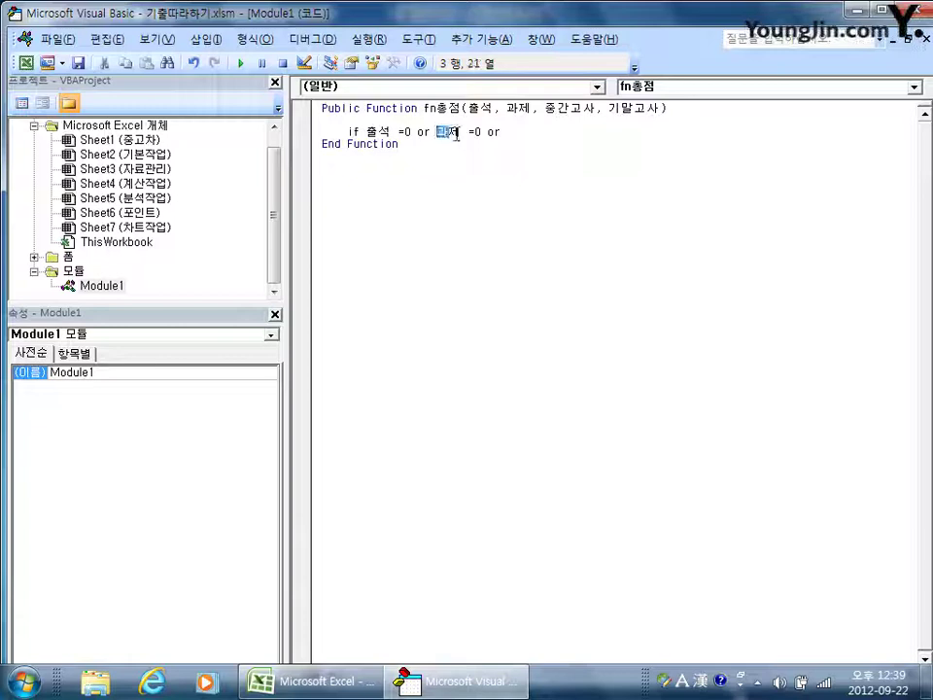
{"action": "type", "text": "wndrk"}
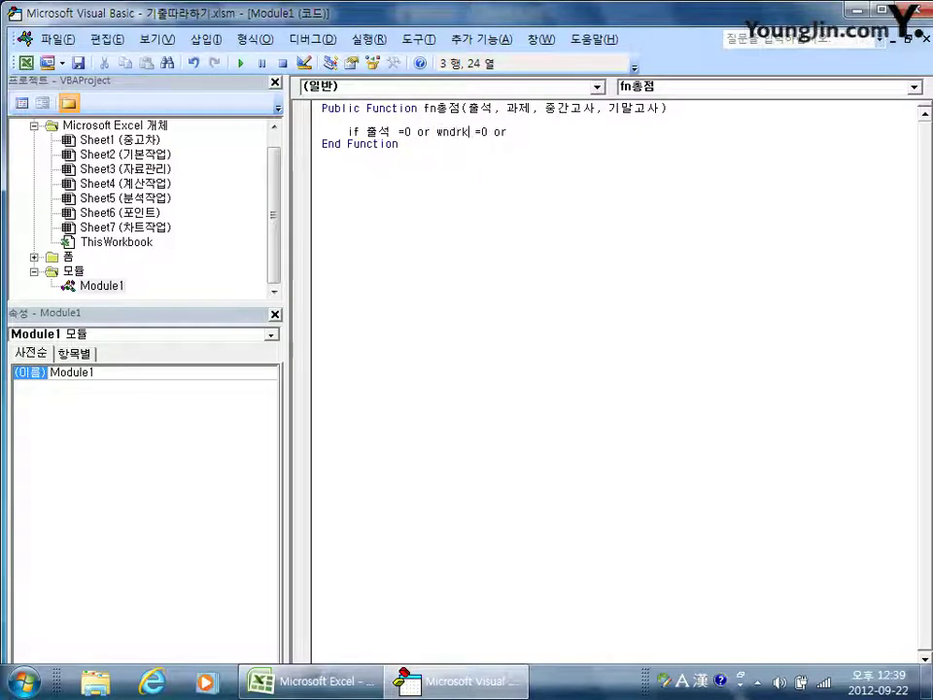
{"action": "key", "text": "BackSpace"}
{"action": "key", "text": "BackSpace"}
{"action": "key", "text": "BackSpace"}
{"action": "key", "text": "BackSpace"}
{"action": "key", "text": "BackSpace"}
{"action": "key", "text": "Hangul"}
{"action": "type", "text": "중간고사"}
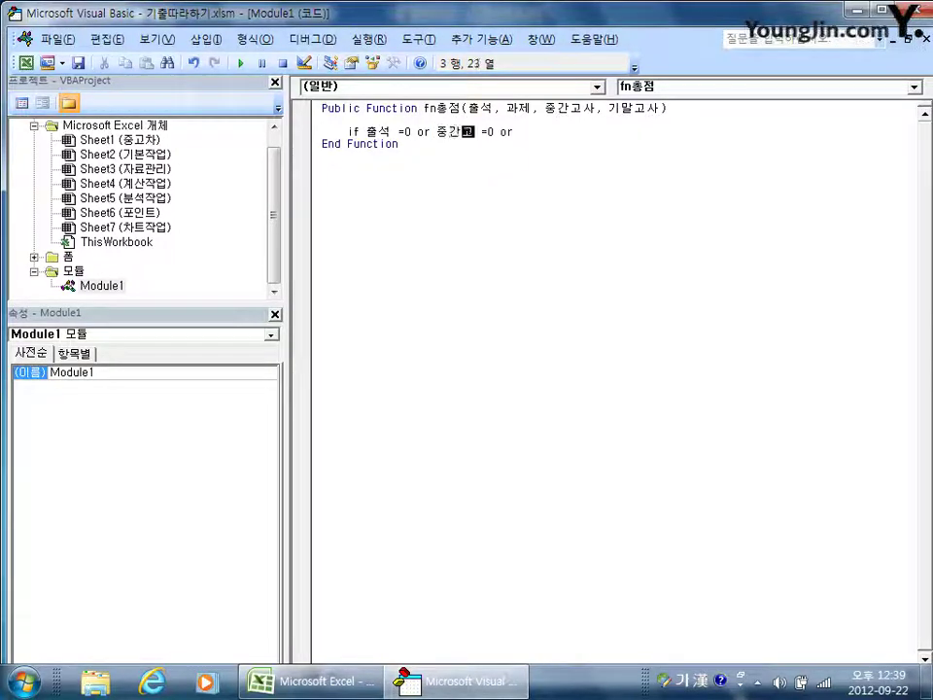
Complete the If line with the third comparison 기말고사 = 0 and the keyword Then
{"action": "left_click", "coordinate": [589, 133]}
{"action": "type", "text": "김"}
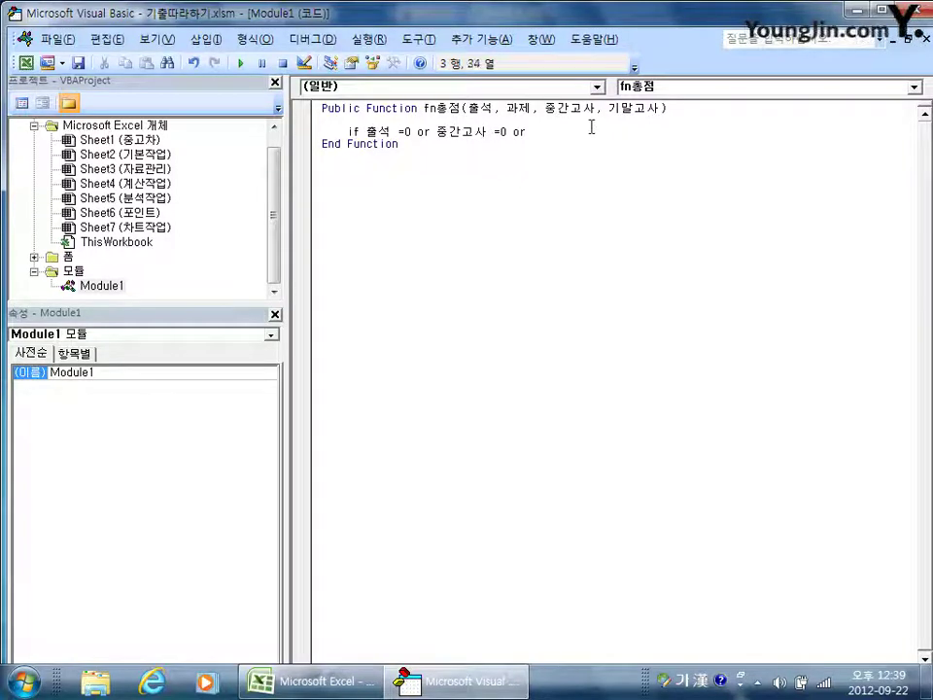
{"action": "type", "text": "말고사 =0"}
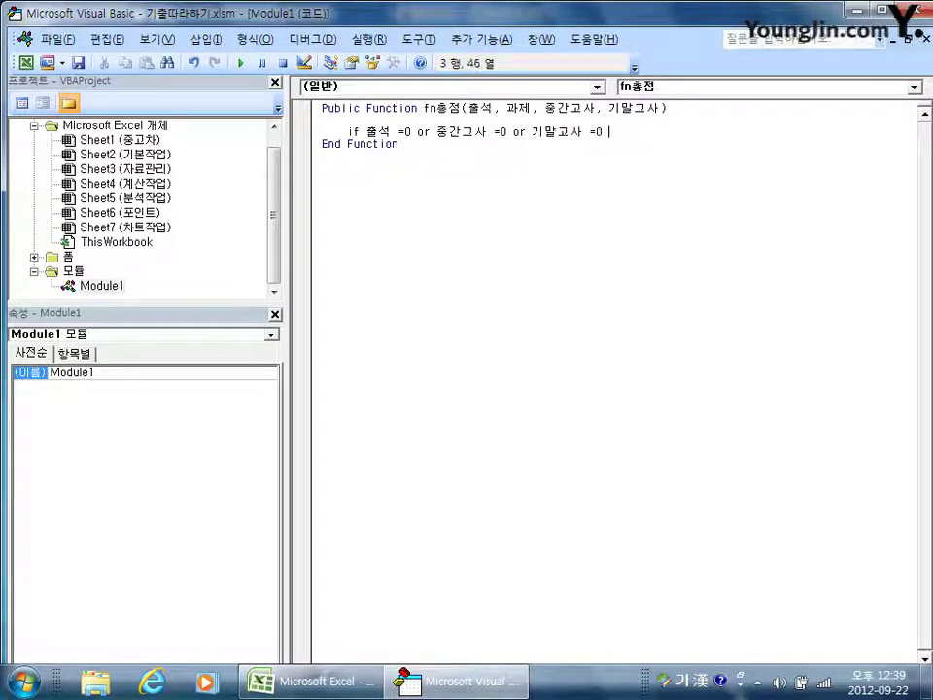
{"action": "key", "text": "Hangul"}
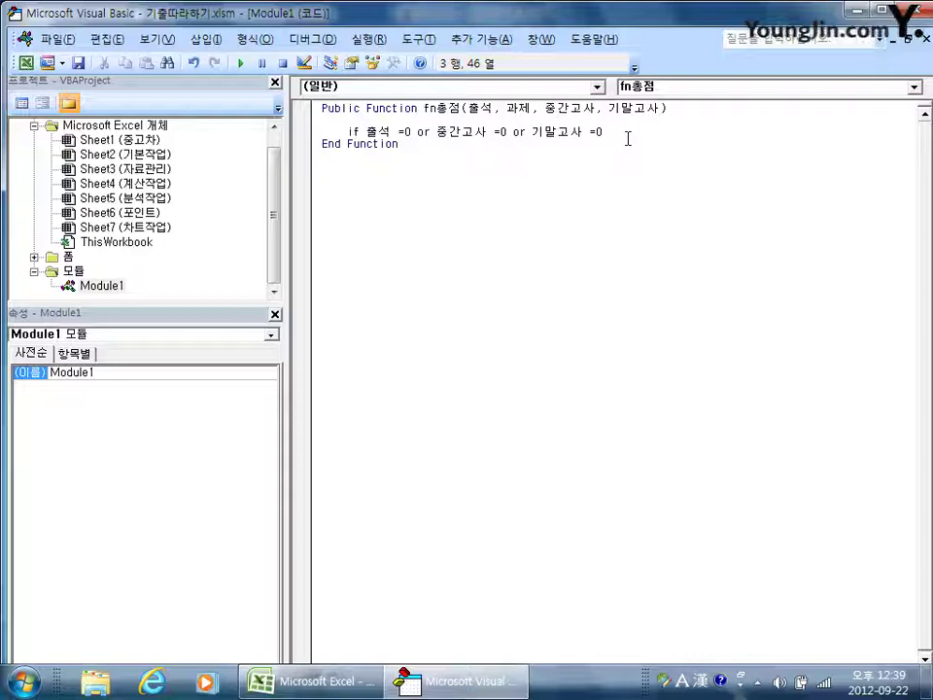
{"action": "type", "text": "then"}
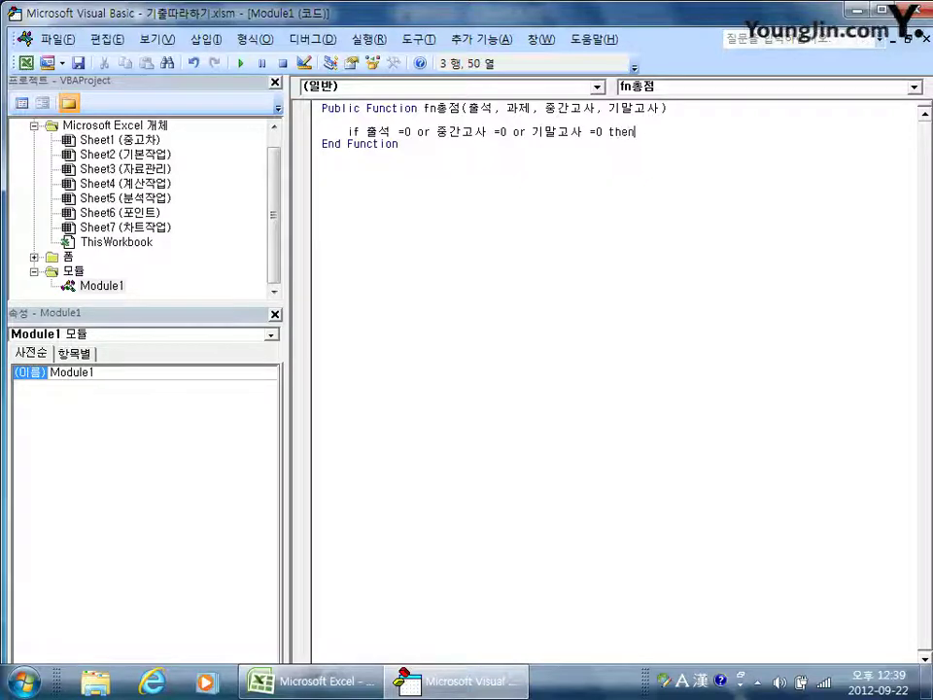
{"action": "key", "text": "Return"}
Add the indented assignment fn총점 = 0 inside the If branch
{"action": "key", "text": "Tab"}
{"action": "type", "text": "fn총"}
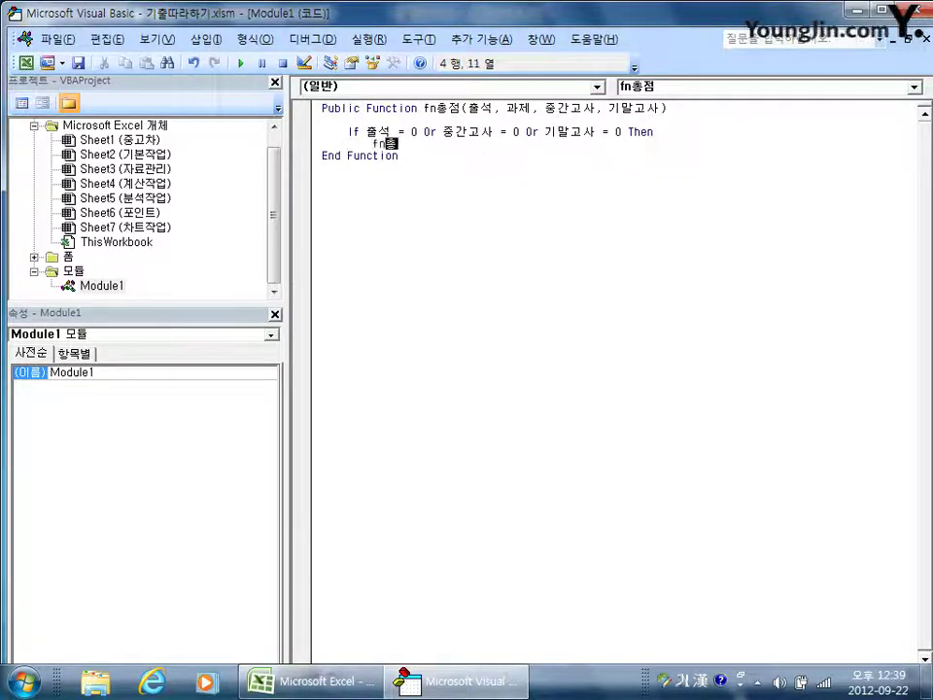
{"action": "type", "text": "점 = 0"}
{"action": "key", "text": "Return"}
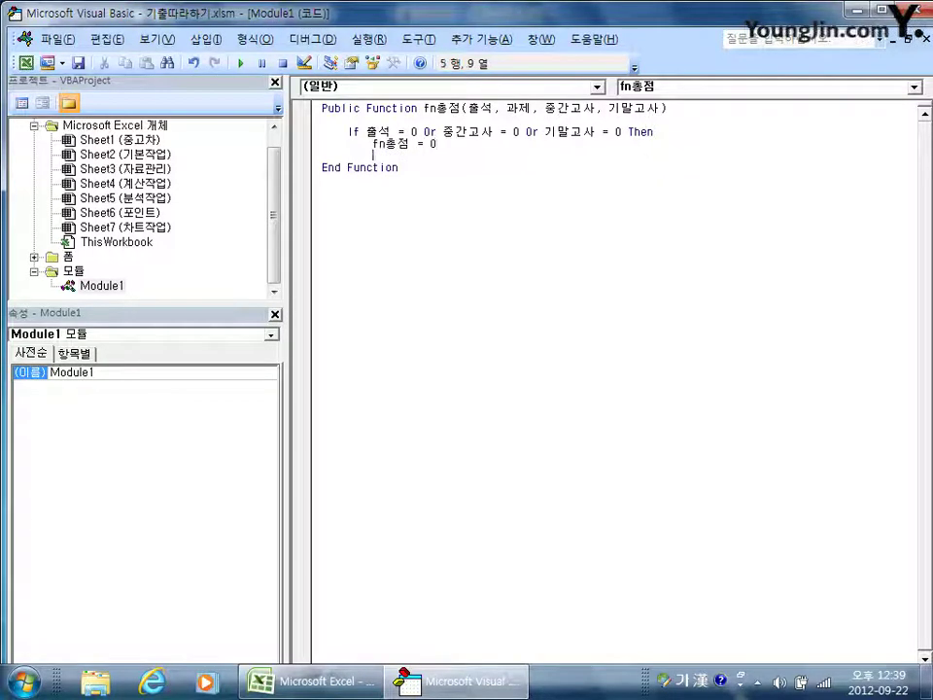
Add an Else line aligned with the If statement and indent the line beneath it
{"action": "key", "text": "BackSpace"}
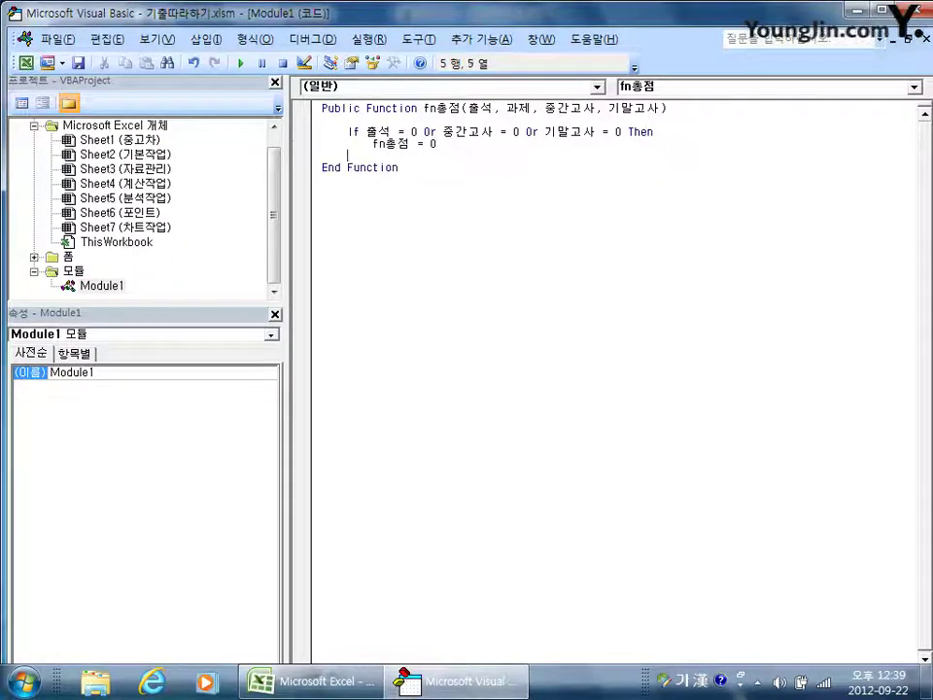
{"action": "type", "text": "else"}
{"action": "key", "text": "Return"}
{"action": "key", "text": "Tab"}
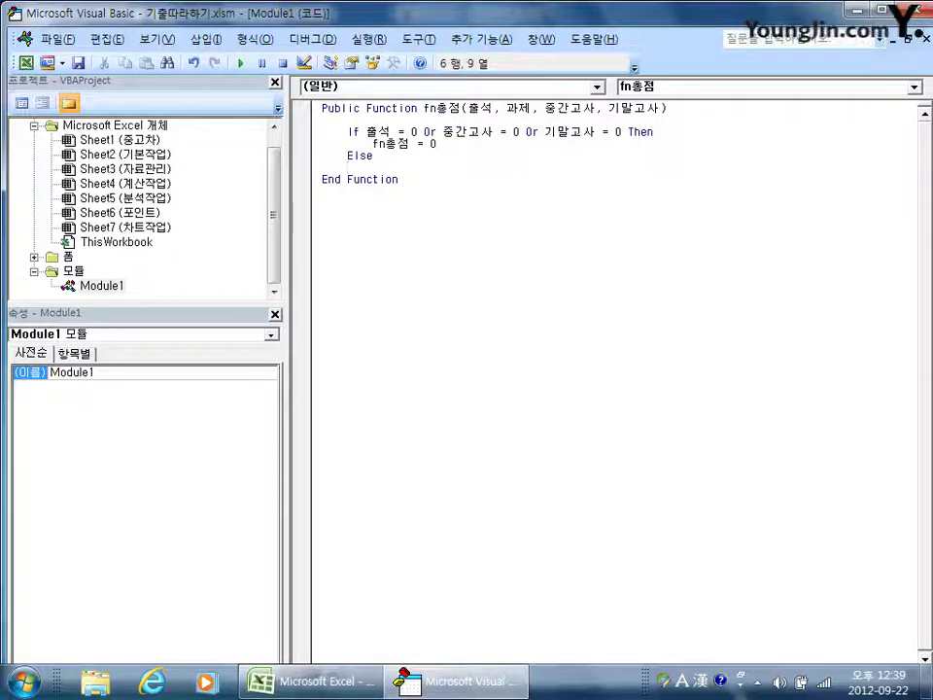
Write the Else branch assignment fn총점 = 출서 + 과제 + 중간고사 * 0.3 + 기말고사 * 0.3
{"action": "type", "text": "fn총점 "}
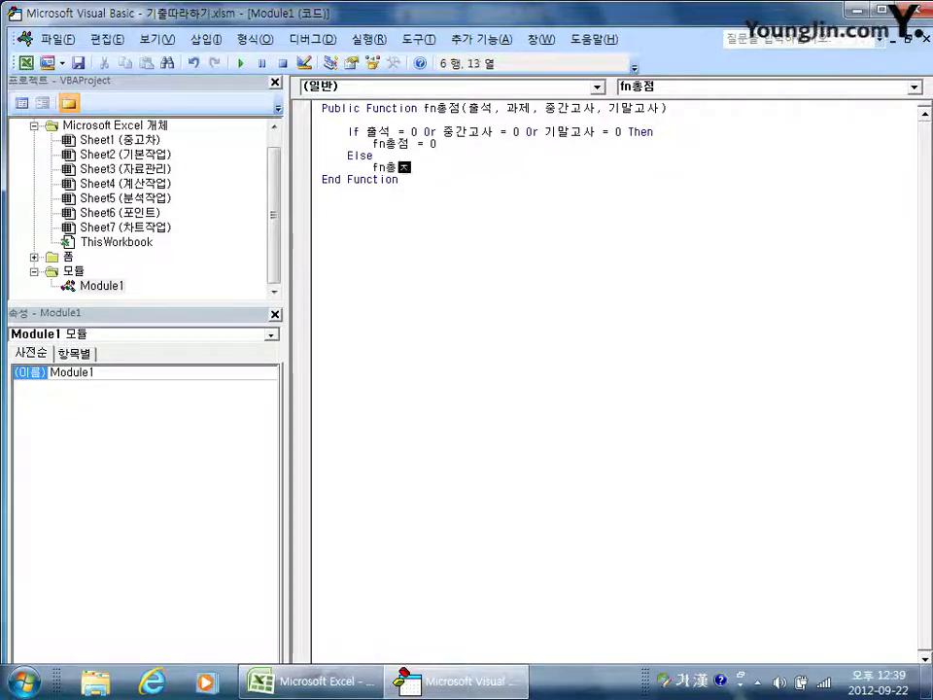
{"action": "type", "text": "= 출"}
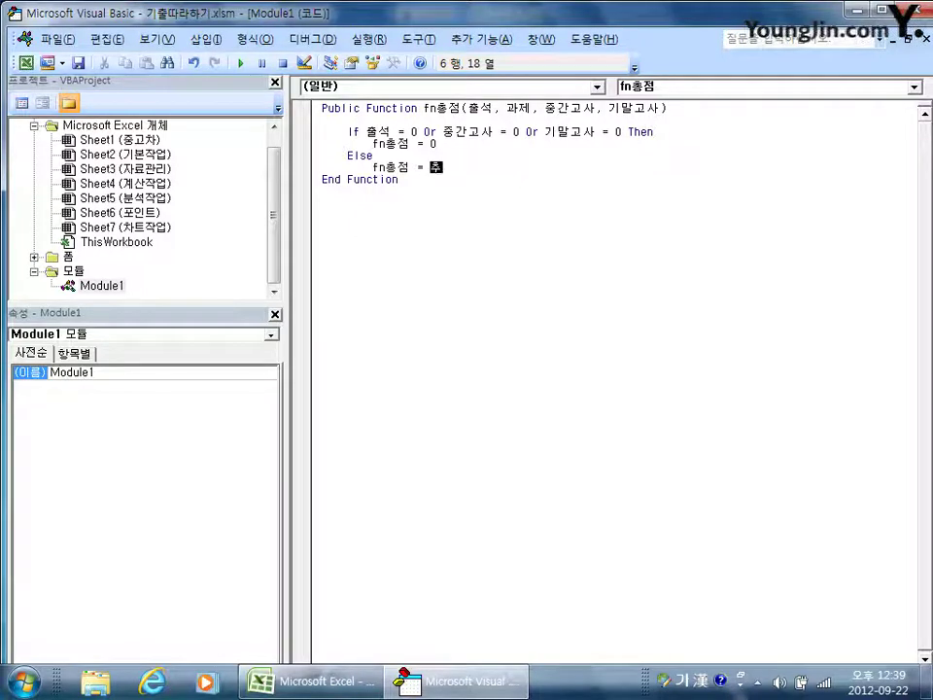
{"action": "type", "text": "석 + 과ㅈ"}
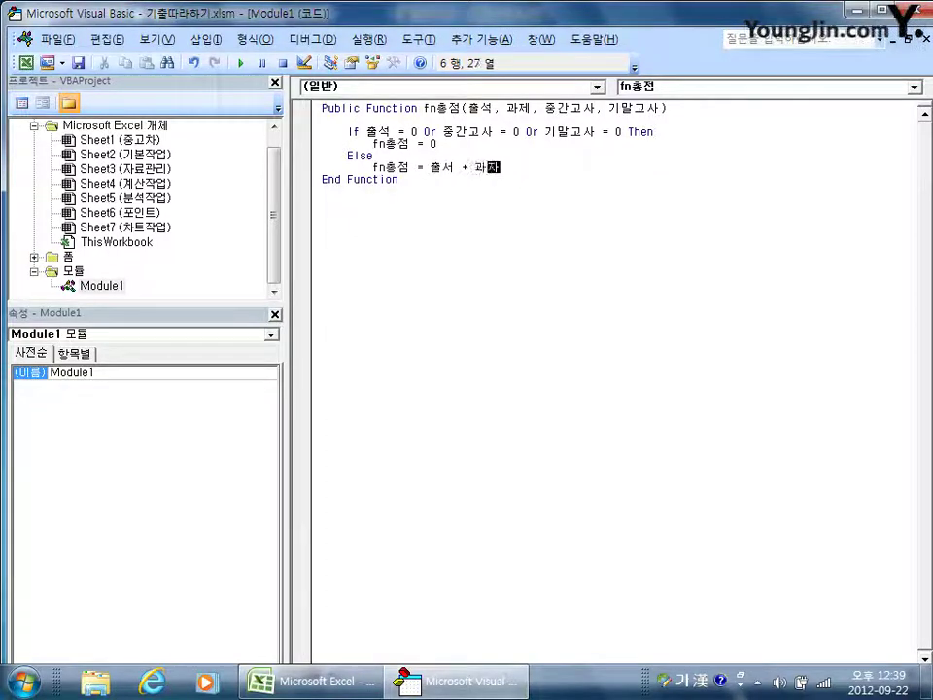
{"action": "type", "text": "ㅔ +"}
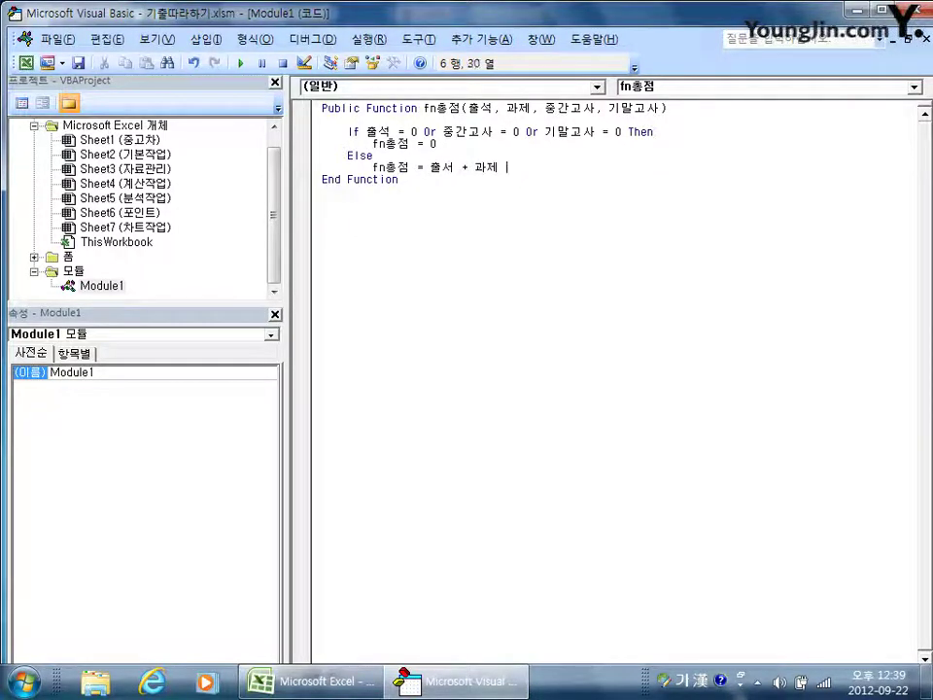
{"action": "type", "text": " 중간고사 "}
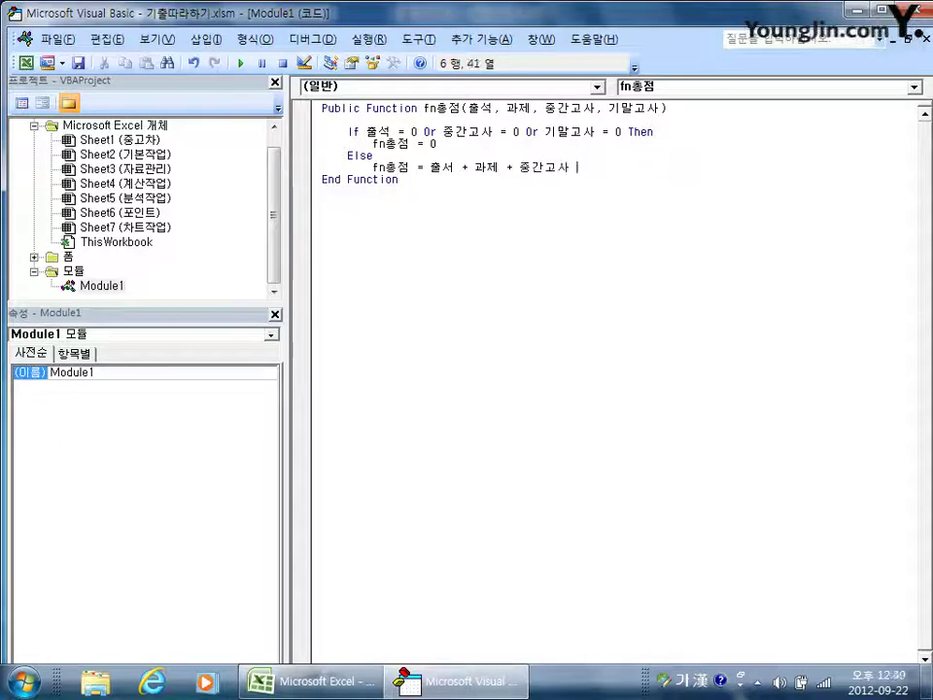
{"action": "type", "text": "+ 기"}
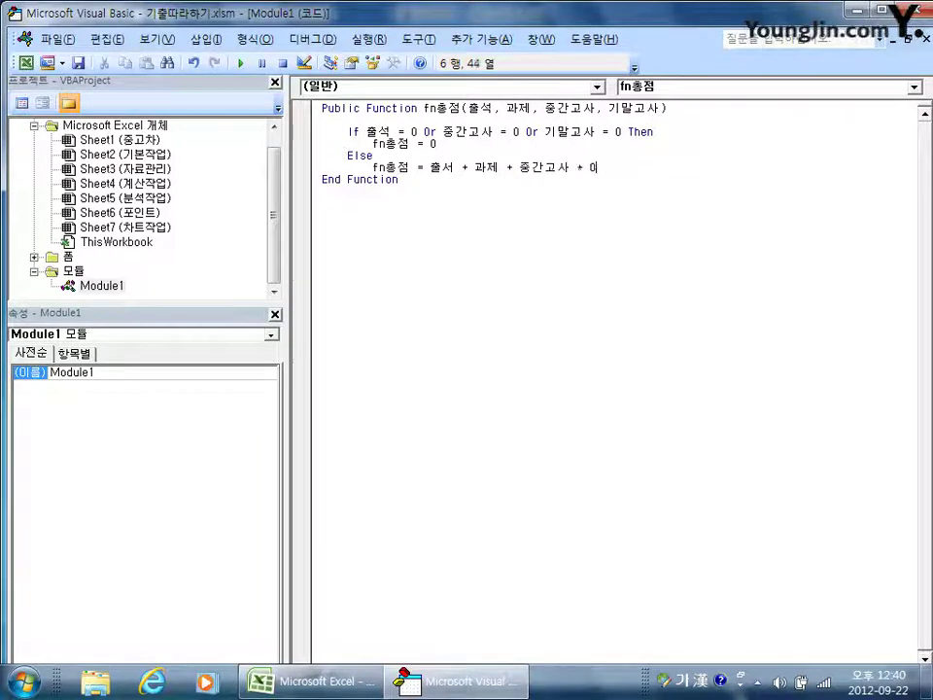
{"action": "type", "text": ".3 + "}
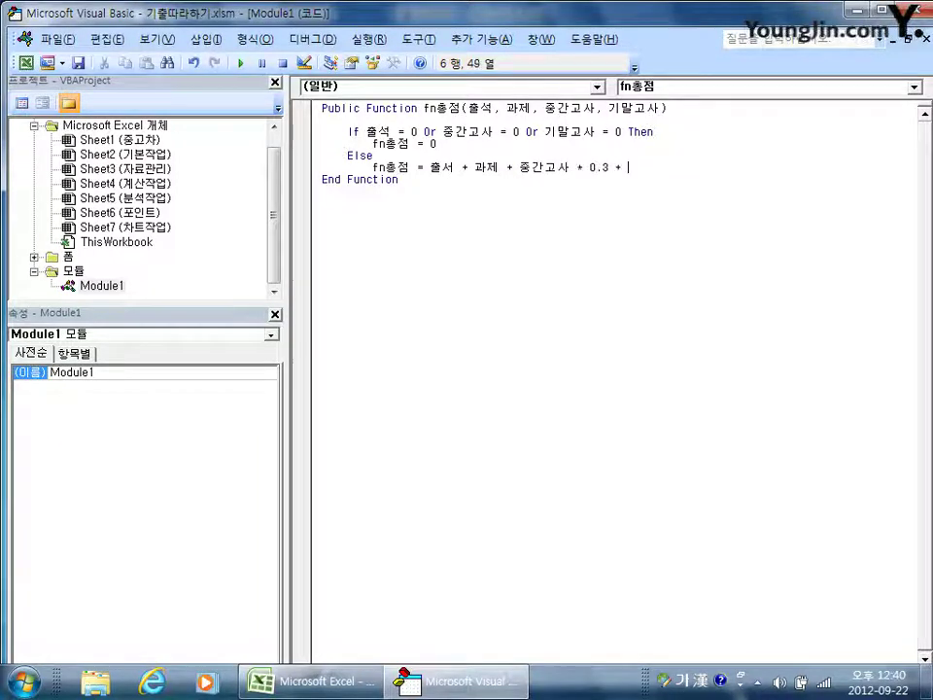
{"action": "type", "text": "김말고사 * 0.3"}
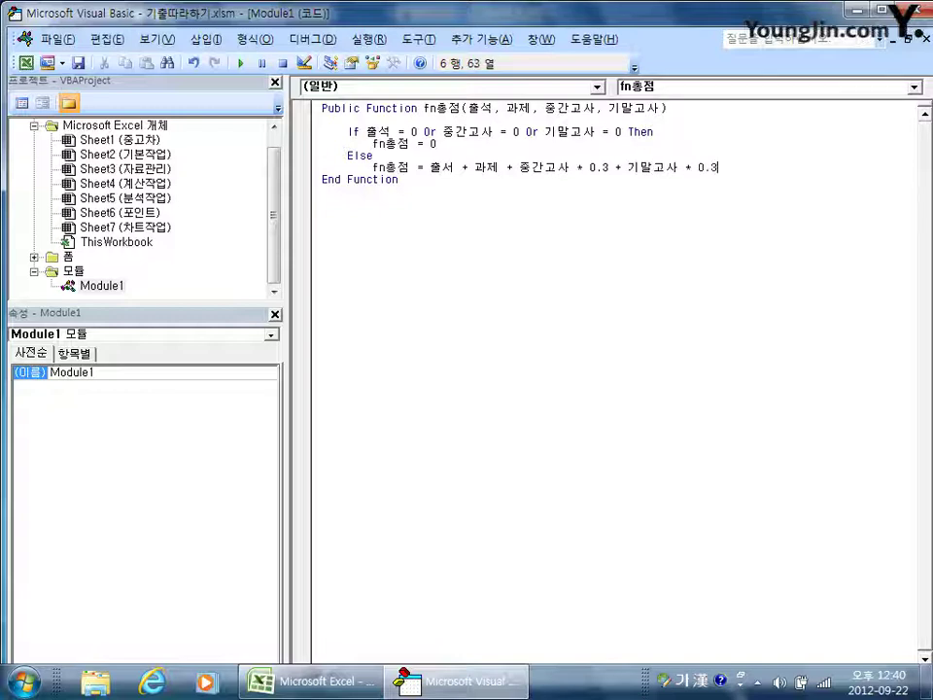
Close the If block with an aligned End If and close the VBA editor to return to the worksheet
{"action": "key", "text": "Return"}
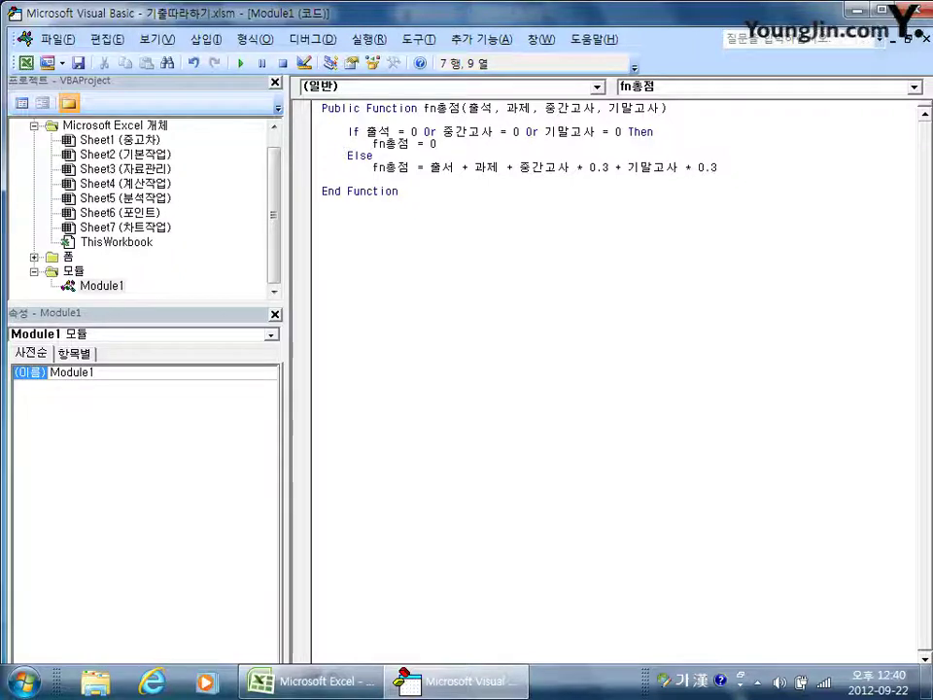
{"action": "key", "text": "BackSpace"}
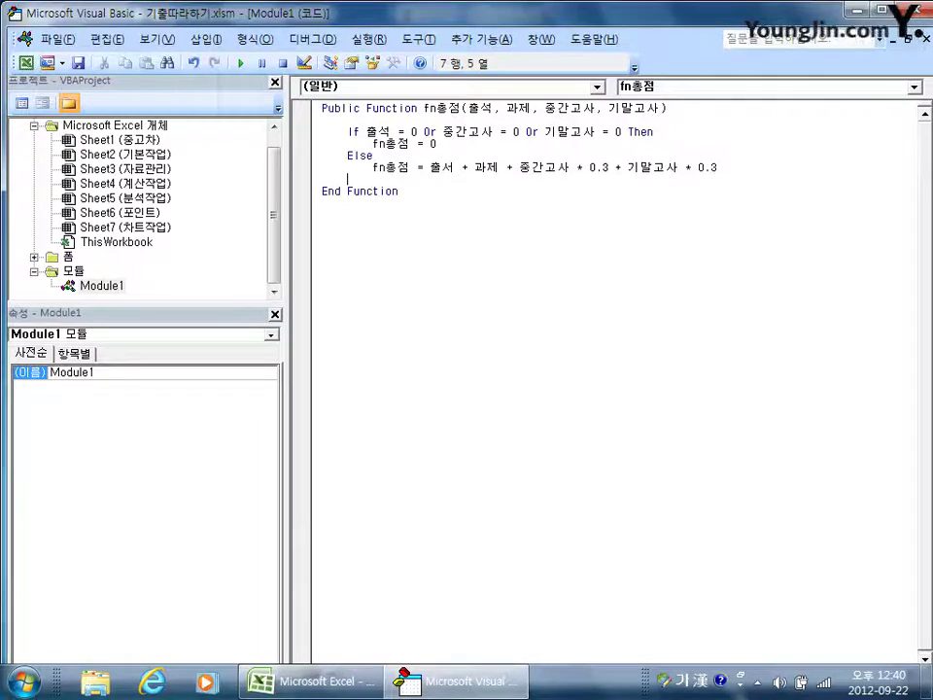
{"action": "type", "text": "end if"}
{"action": "key", "text": "Return"}
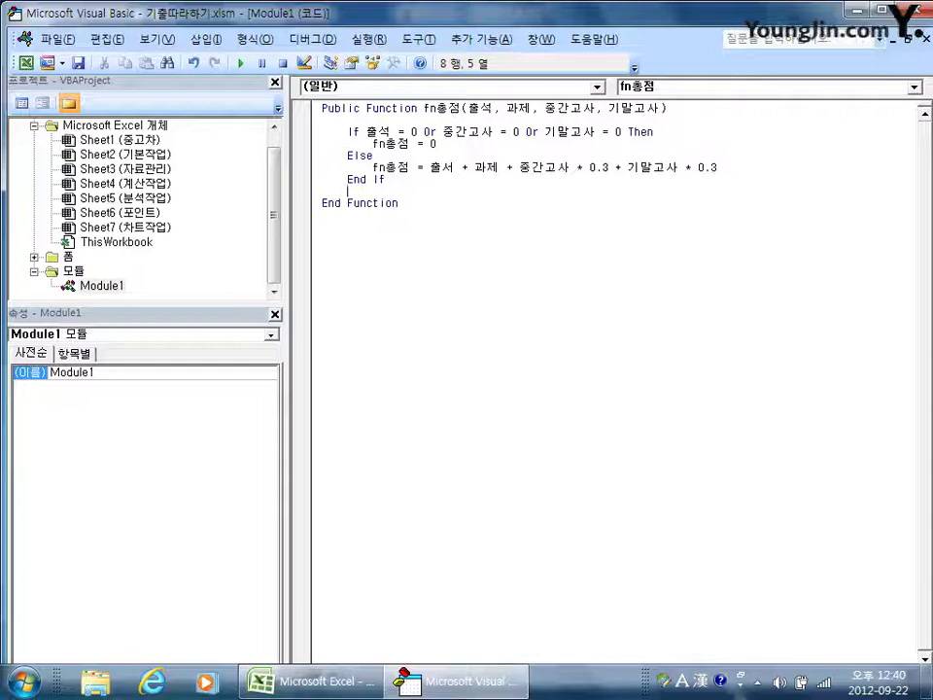
{"action": "left_click", "coordinate": [483, 268]}
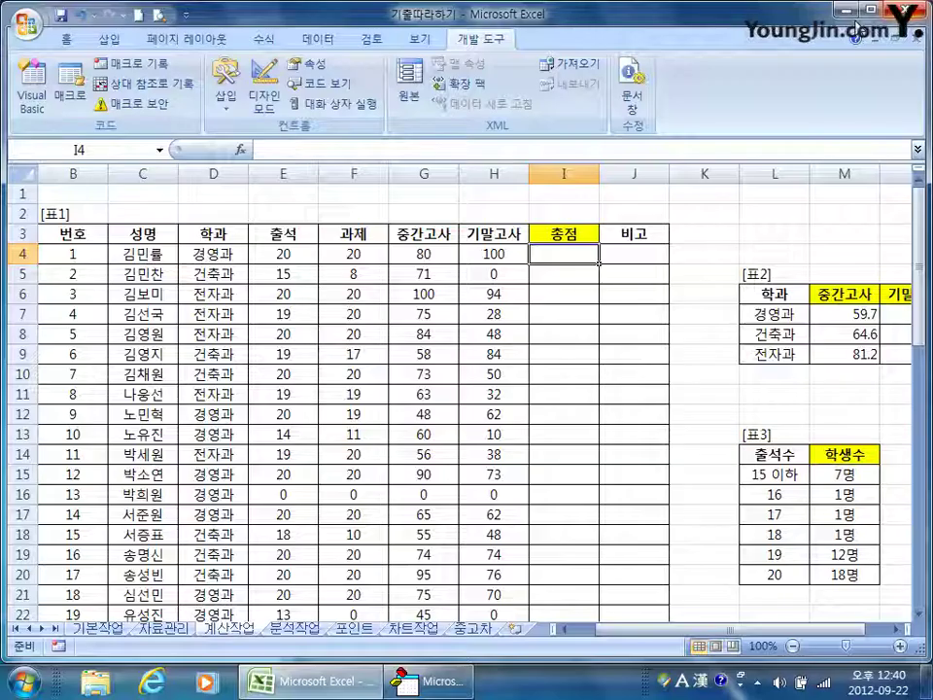
{"action": "left_click", "coordinate": [917, 11]}
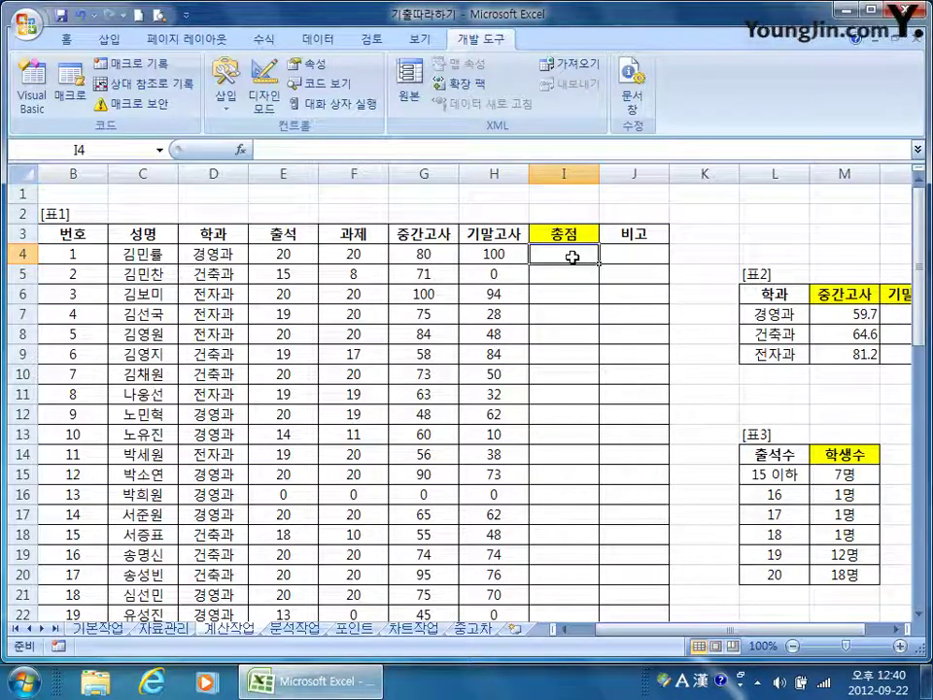
Insert the user-defined function fn총점 into cell I4, the first 총점 cell of 표1
{"action": "left_click", "coordinate": [242, 151]}
{"action": "left_click_drag", "start_coordinate": [525, 249], "coordinate": [440, 176]}
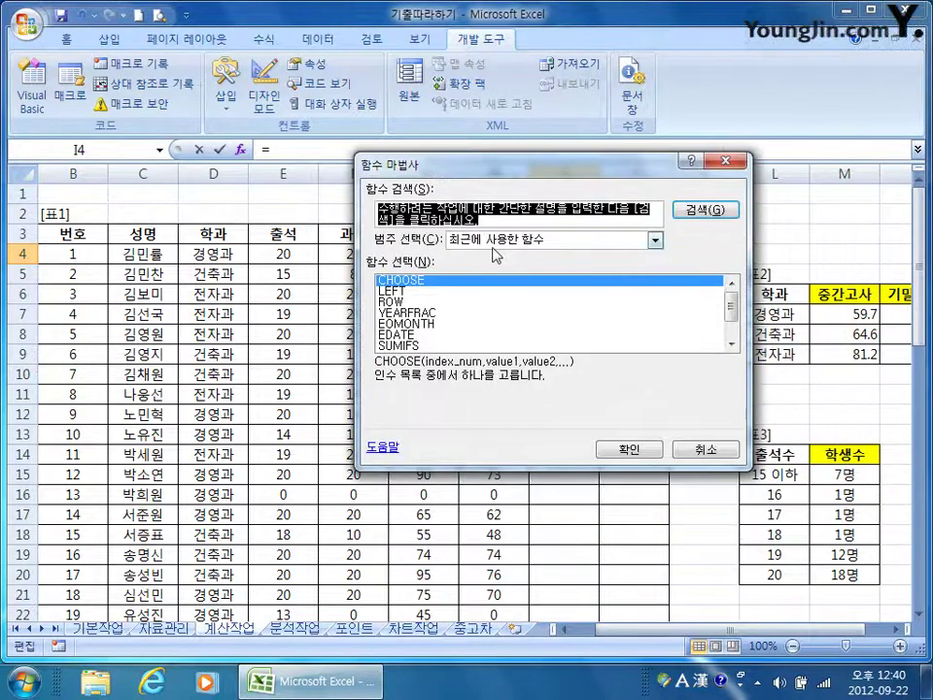
{"action": "left_click", "coordinate": [496, 239]}
{"action": "left_click", "coordinate": [512, 374]}
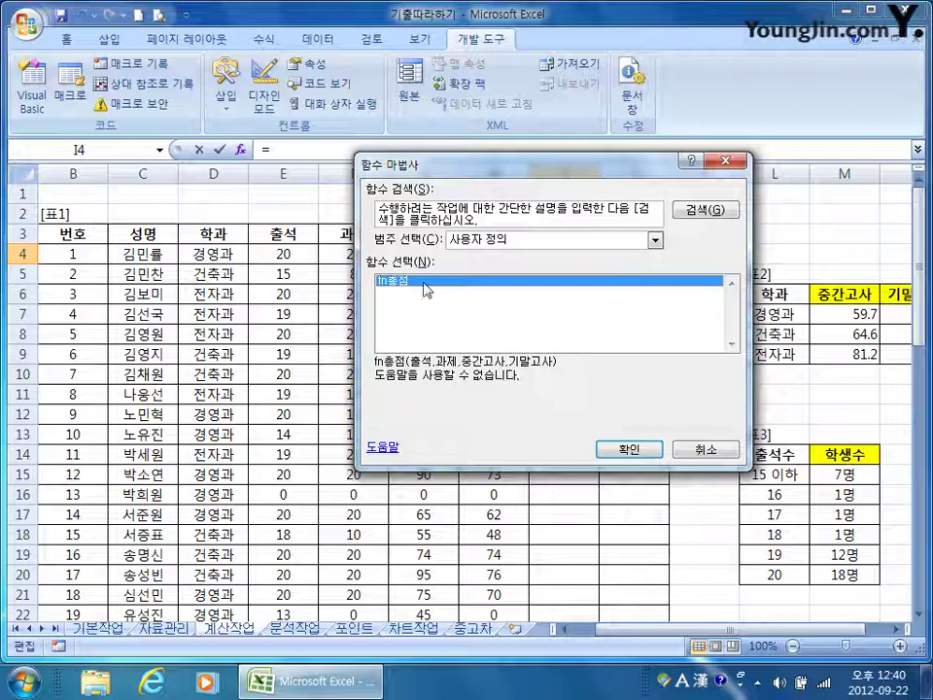
{"action": "left_click", "coordinate": [627, 449]}
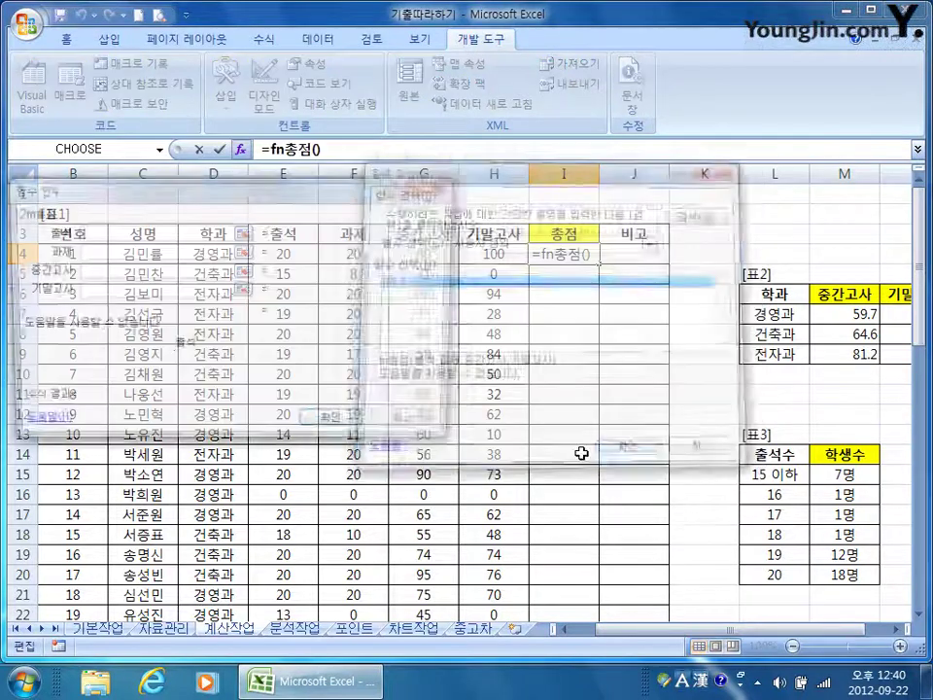
Set the fn총점 arguments 출석, 과제, 중간고사 and 기말고사 to E4, F4, G4 and H4, and confirm the formula
{"action": "left_click_drag", "start_coordinate": [329, 238], "coordinate": [616, 391]}
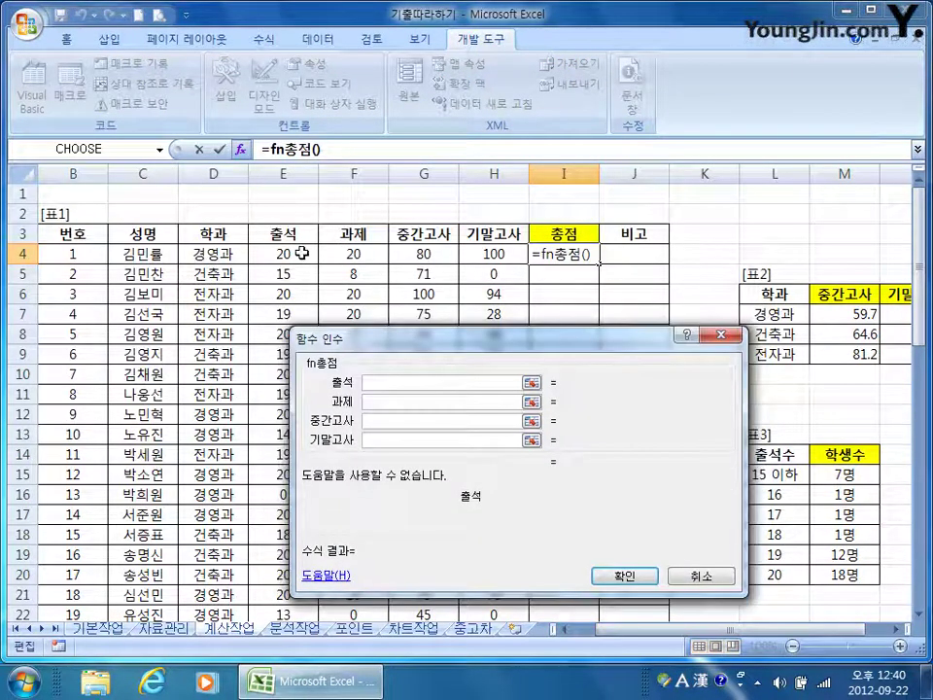
{"action": "left_click", "coordinate": [292, 254]}
{"action": "left_click", "coordinate": [367, 400]}
{"action": "left_click", "coordinate": [340, 258]}
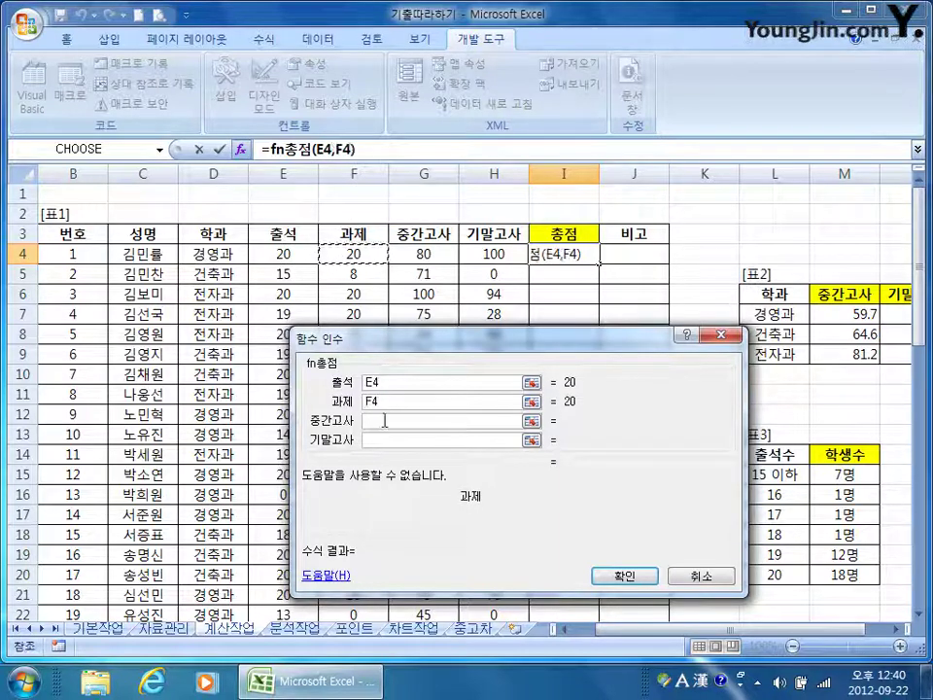
{"action": "left_click", "coordinate": [385, 420]}
{"action": "left_click", "coordinate": [423, 254]}
{"action": "left_click", "coordinate": [387, 439]}
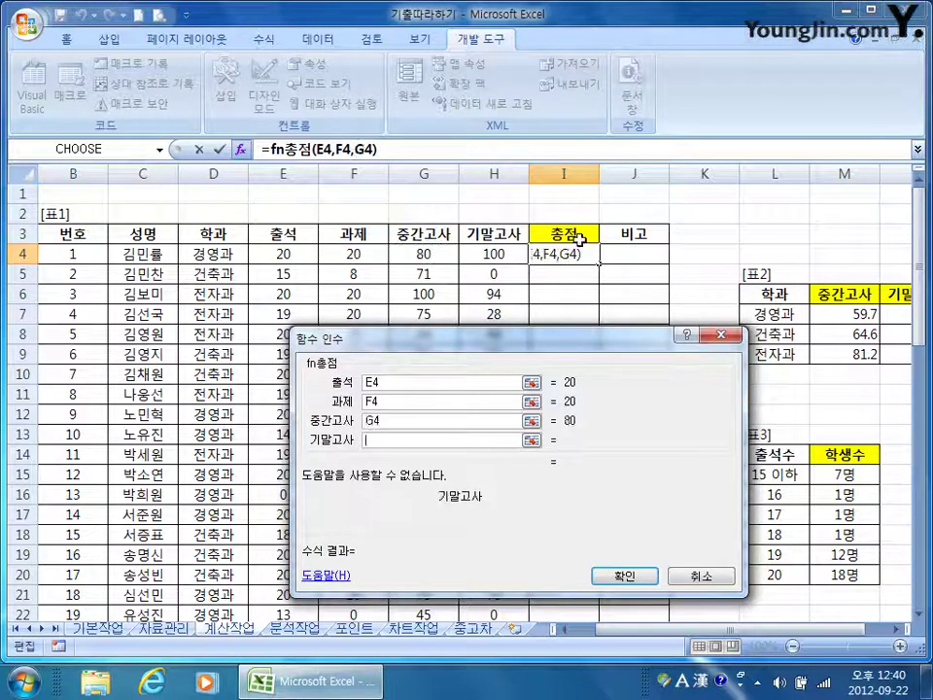
{"action": "left_click", "coordinate": [497, 257]}
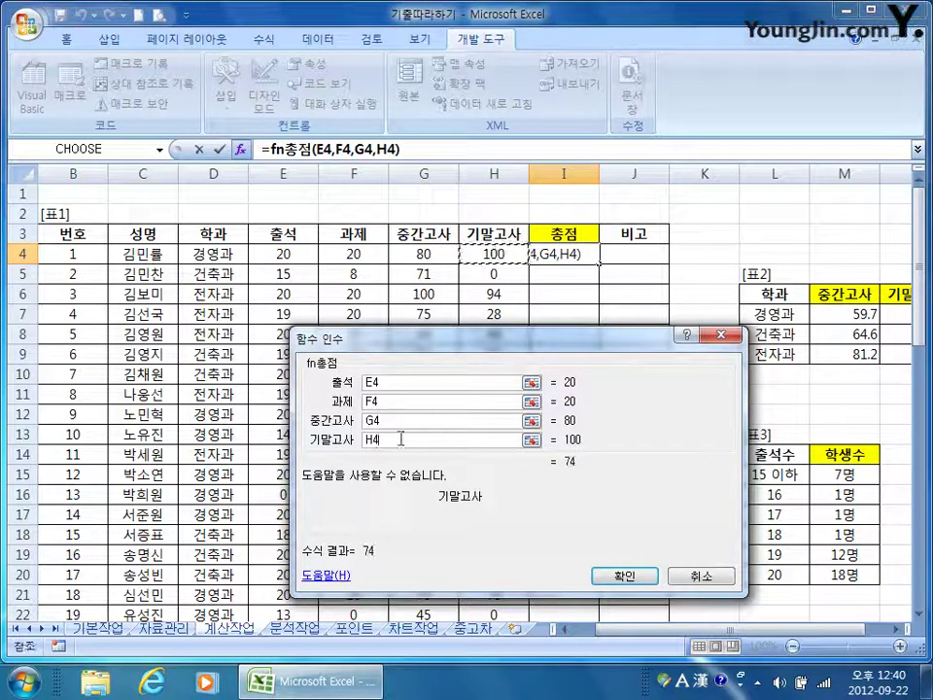
{"action": "left_click_drag", "start_coordinate": [419, 336], "coordinate": [393, 280]}
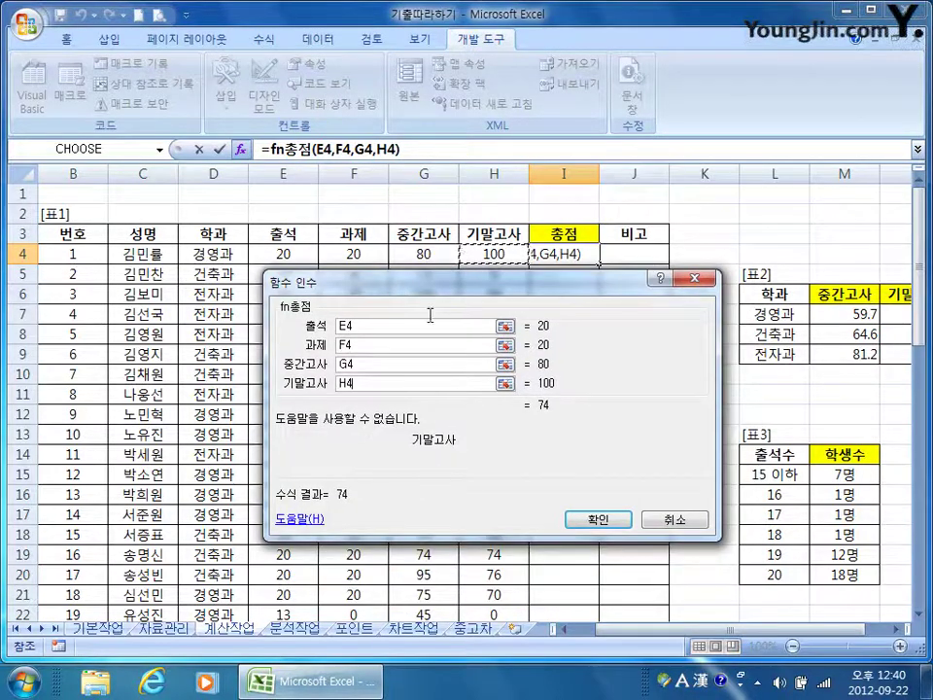
{"action": "left_click", "coordinate": [588, 523]}
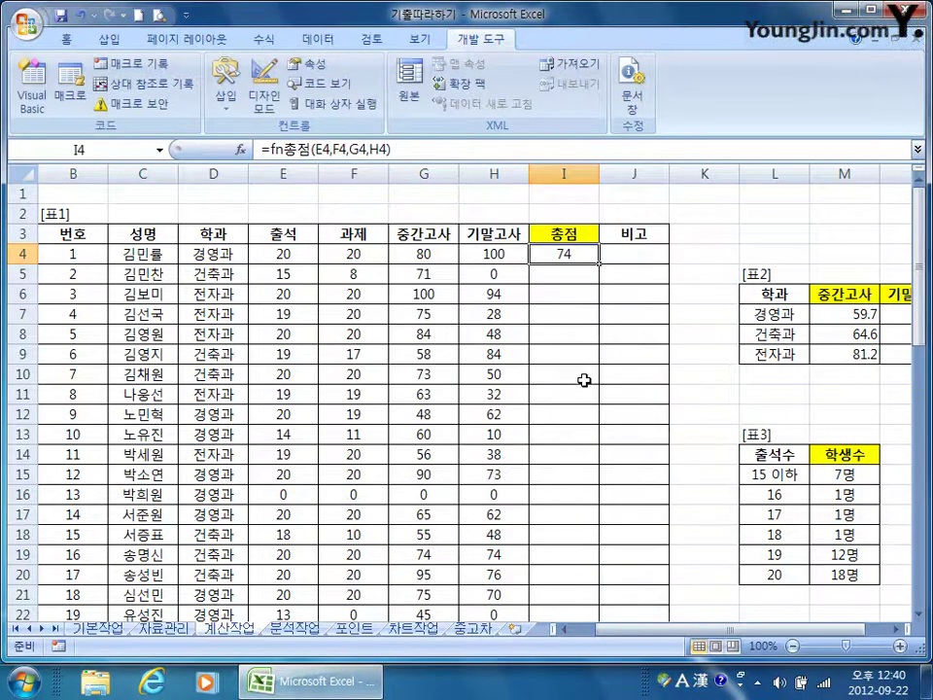
Fill the fn총점 formula from I4 down the whole 총점 column of 표1 and check the filled rows
{"action": "double_click", "coordinate": [597, 263]}
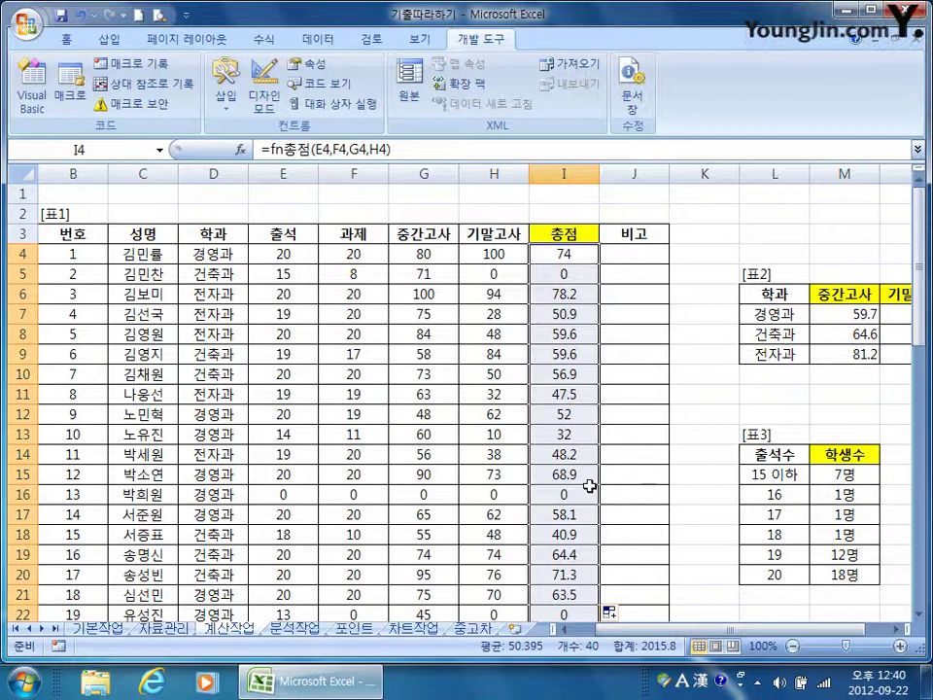
{"action": "scroll", "coordinate": [589, 483], "scroll_direction": "down", "scroll_amount": 3}
{"action": "scroll", "coordinate": [590, 498], "scroll_direction": "down", "scroll_amount": 4}
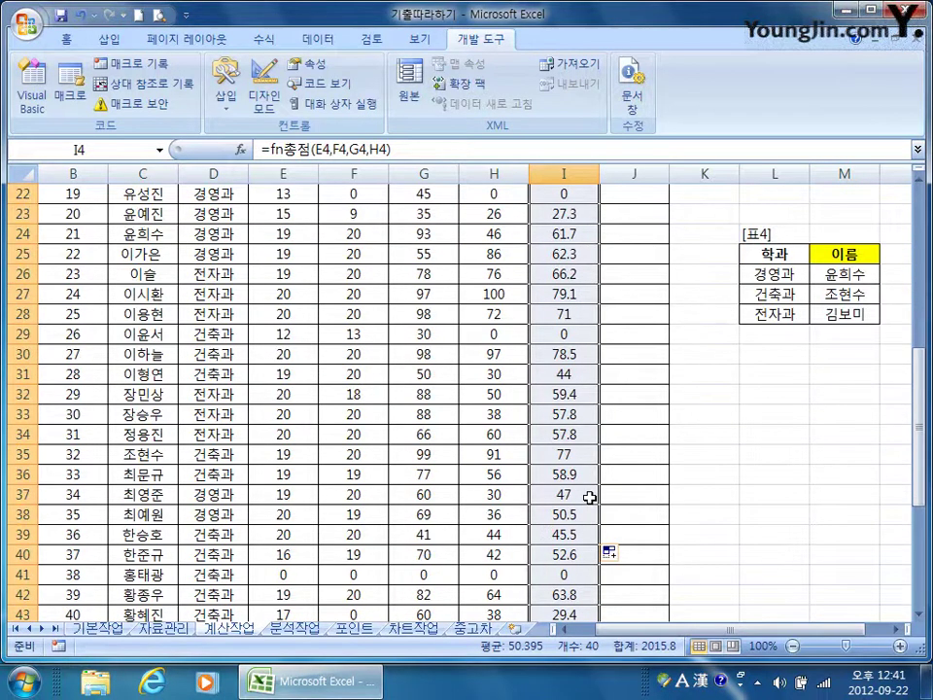
{"action": "scroll", "coordinate": [590, 498], "scroll_direction": "up", "scroll_amount": 6}
{"action": "scroll", "coordinate": [534, 463], "scroll_direction": "up", "scroll_amount": 1}
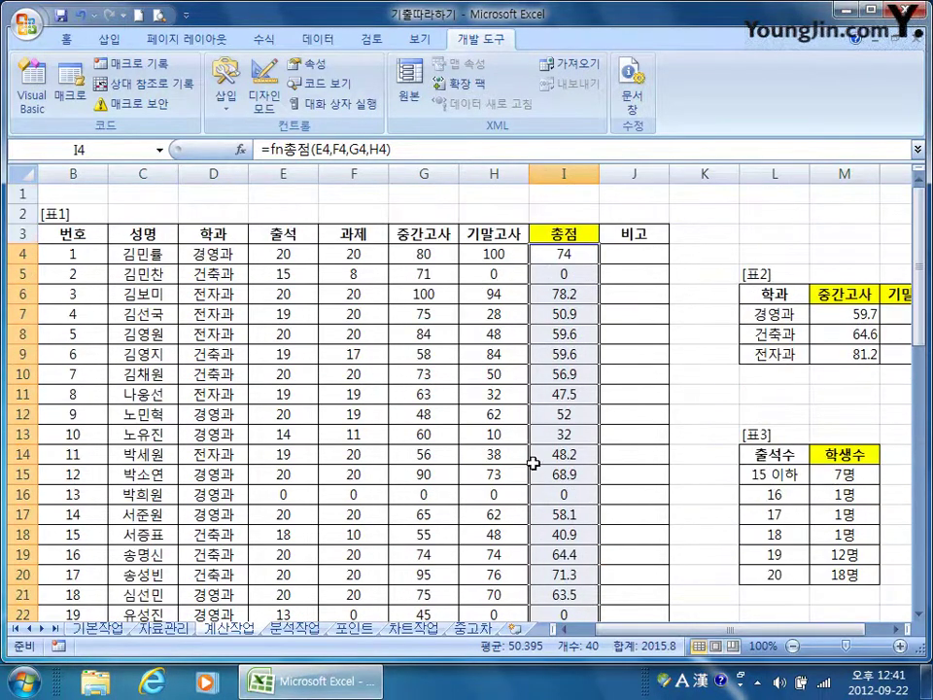
{"action": "left_click", "coordinate": [552, 273]}
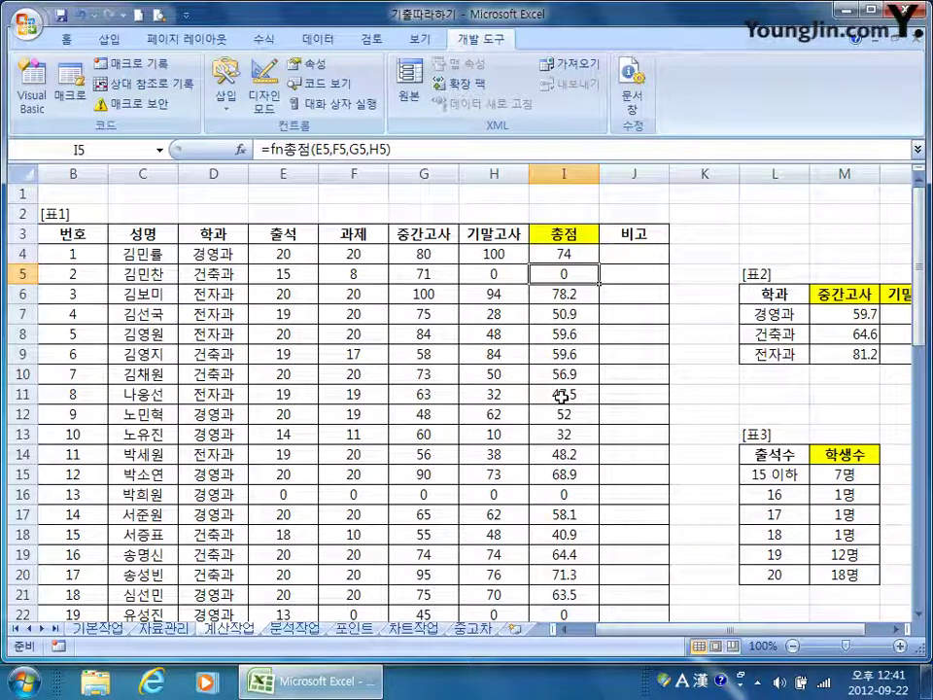
Examine 표5's empty 등급 column, the 표6 grade table L48:M53 and the 학점 headers D48:H48
{"action": "scroll", "coordinate": [538, 485], "scroll_direction": "down", "scroll_amount": 13}
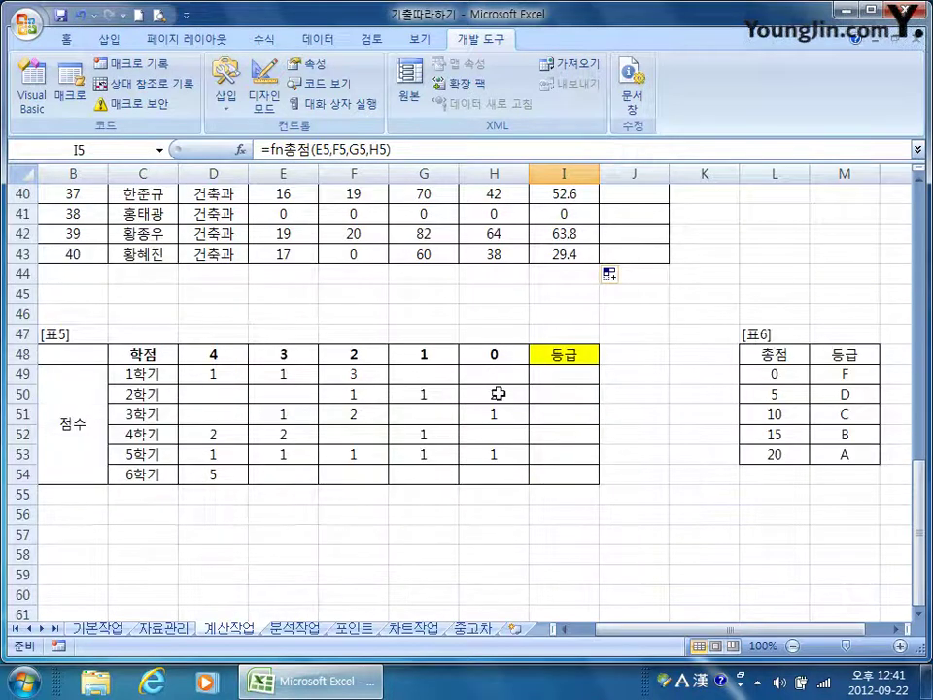
{"action": "left_click", "coordinate": [559, 375]}
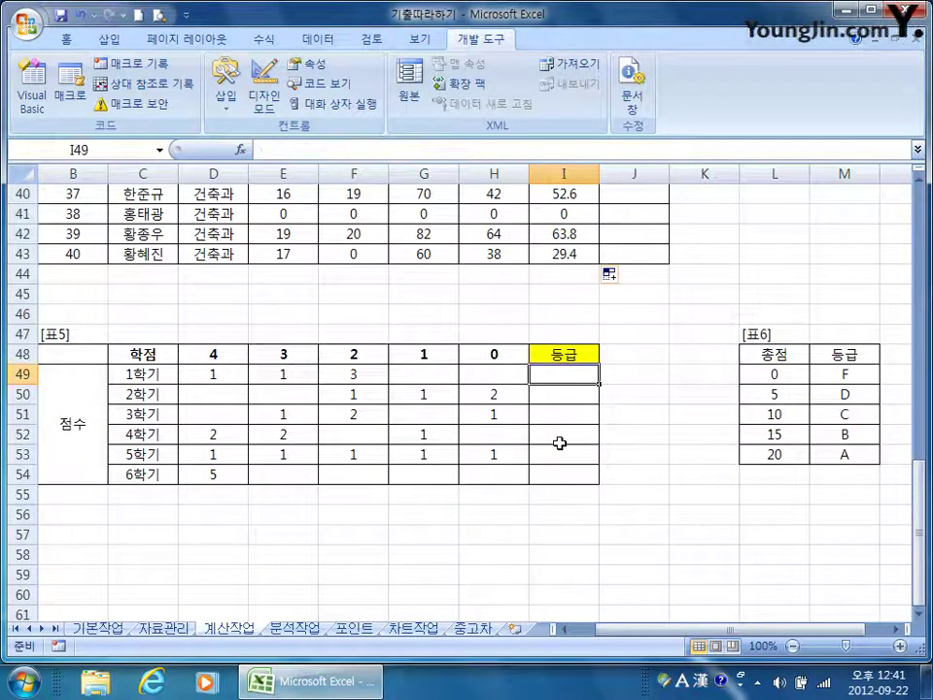
{"action": "left_click_drag", "start_coordinate": [770, 353], "coordinate": [844, 455]}
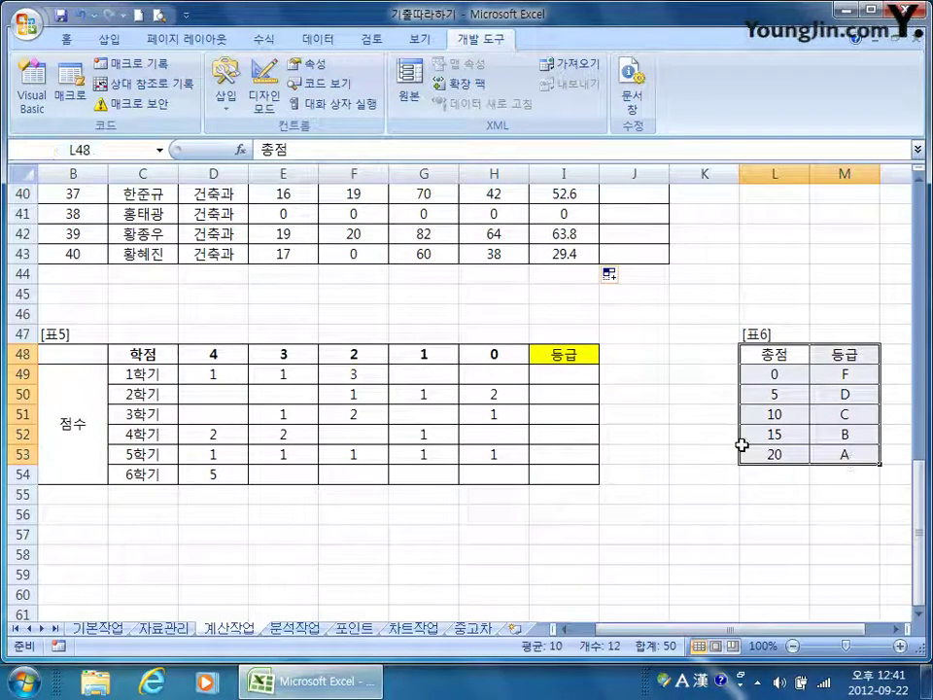
{"action": "left_click", "coordinate": [565, 378]}
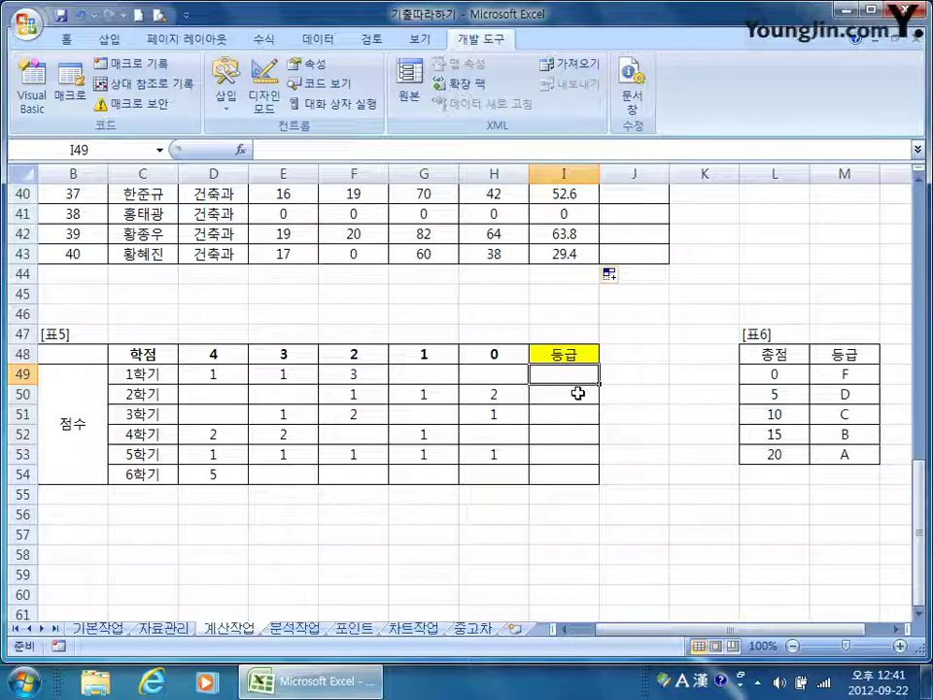
{"action": "left_click", "coordinate": [221, 356]}
{"action": "left_click_drag", "start_coordinate": [222, 356], "coordinate": [479, 361]}
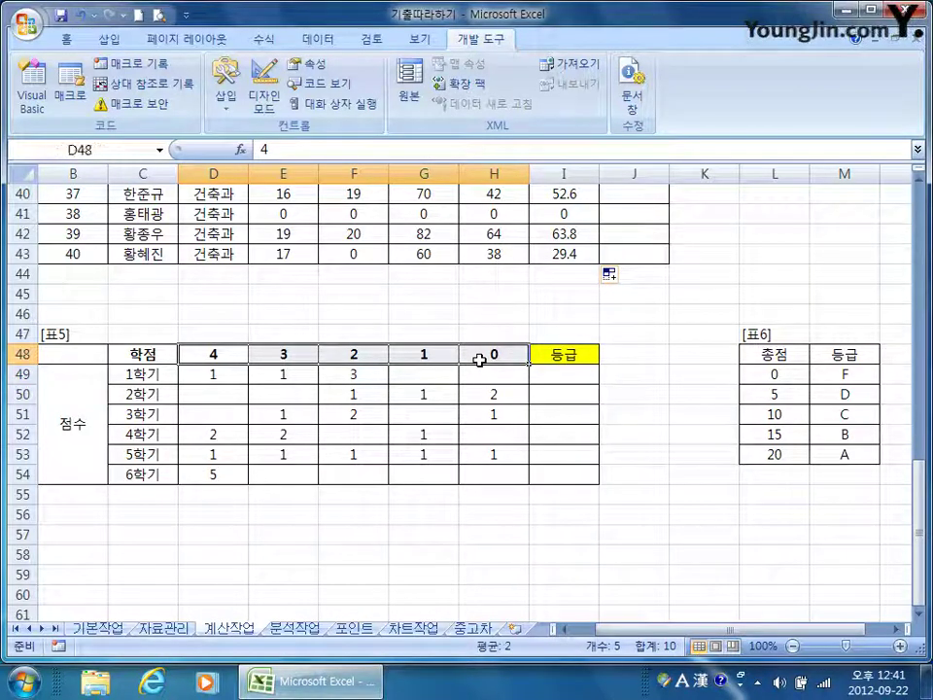
Start a VLOOKUP formula in I49, the first 등급 cell of 표5, with a nested SUMPRODUCT as its lookup value
{"action": "left_click", "coordinate": [564, 370]}
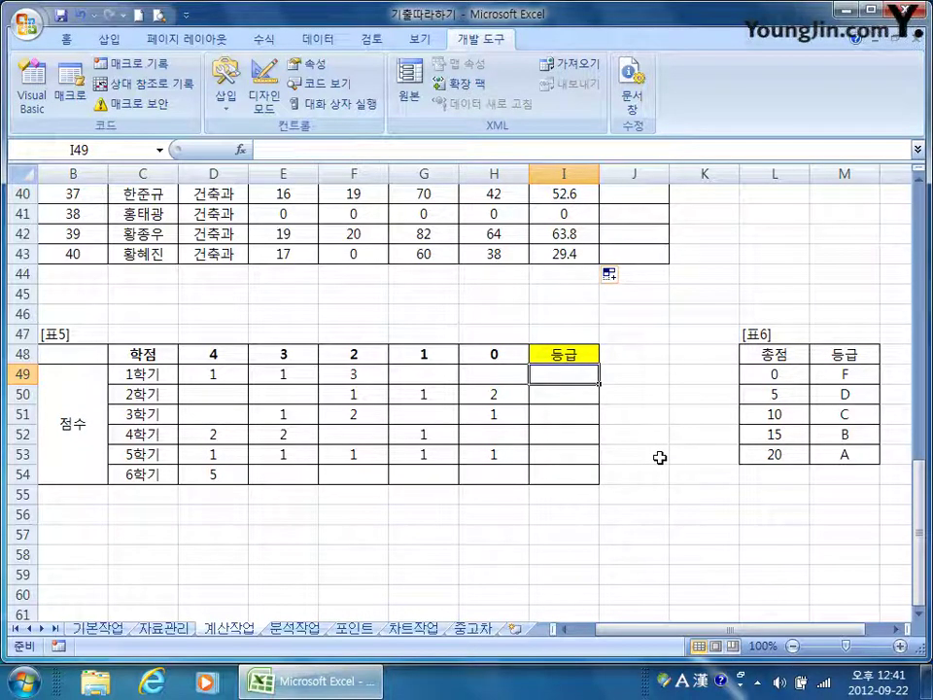
{"action": "type", "text": "=vl"}
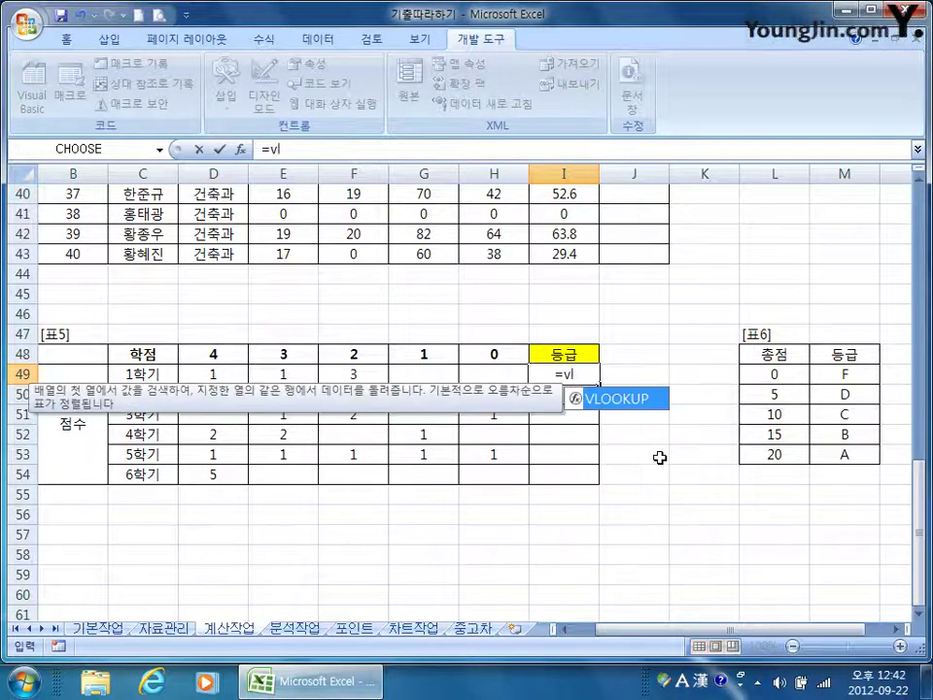
{"action": "key", "text": "Tab"}
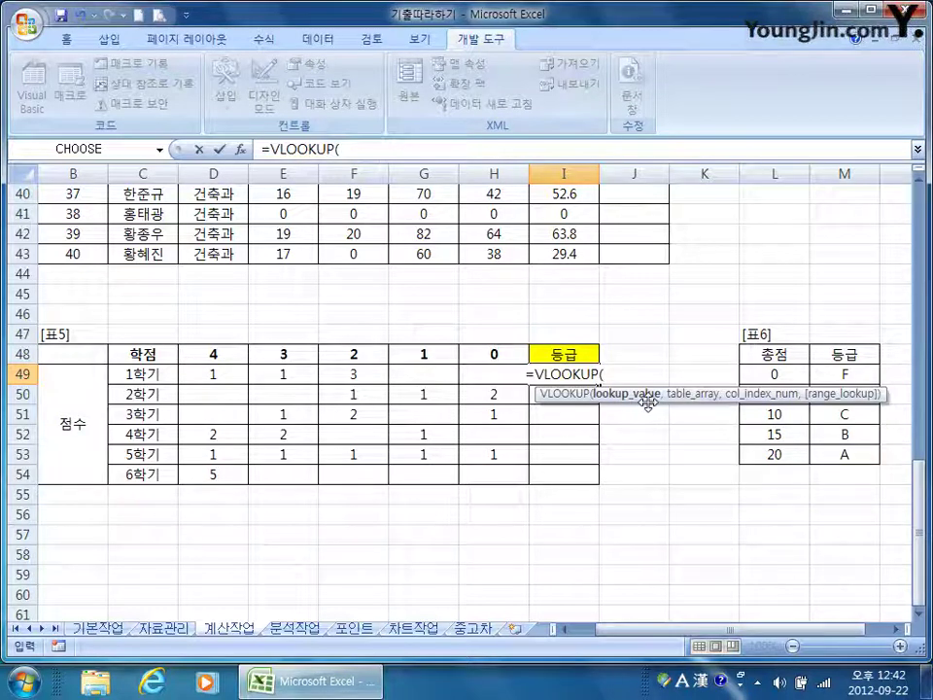
{"action": "type", "text": "su"}
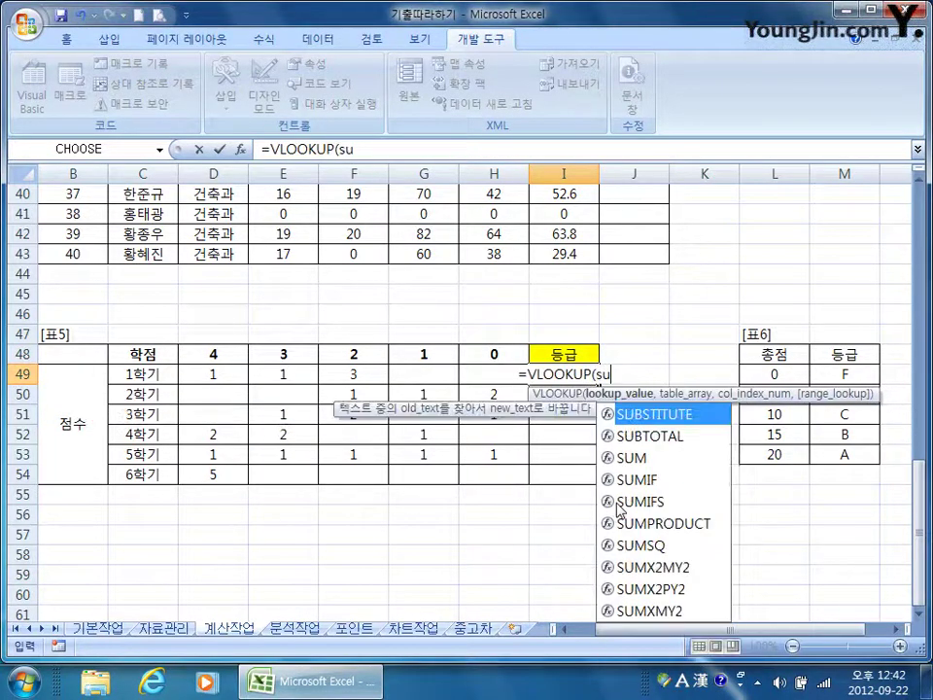
{"action": "type", "text": "mp"}
{"action": "key", "text": "Tab"}
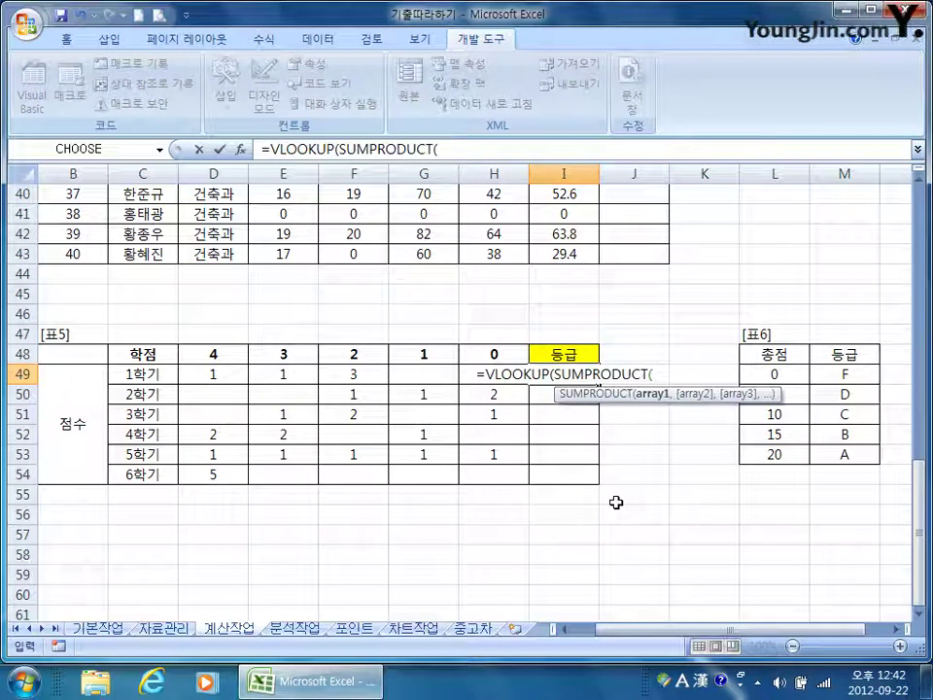
Give SUMPRODUCT the 1학기 scores D49:H49 and the absolute 학점 header range $D$48:$H$48, and close it
{"action": "left_click_drag", "start_coordinate": [243, 374], "coordinate": [489, 379]}
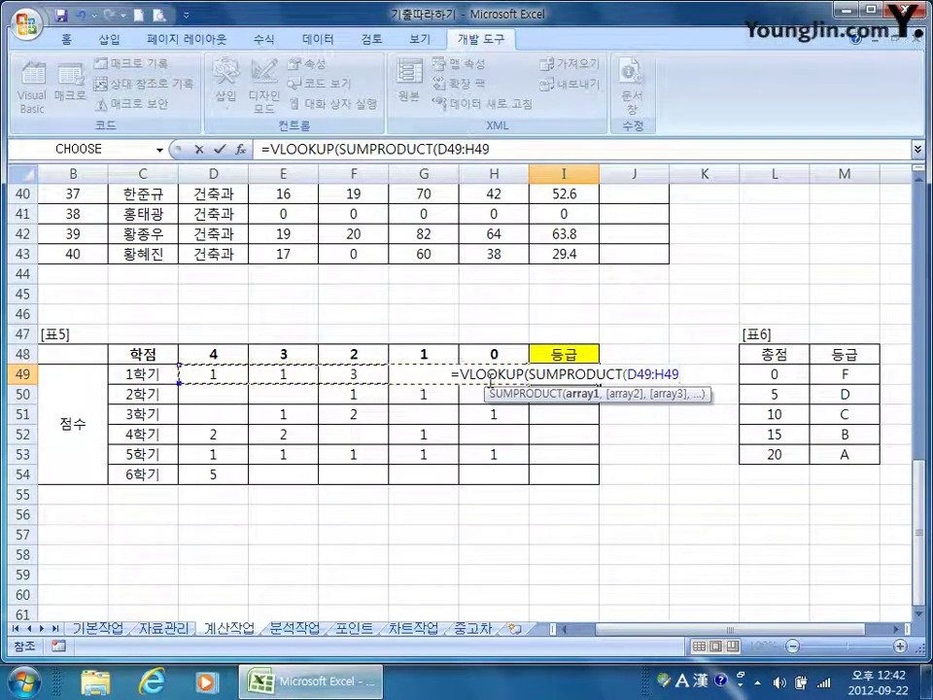
{"action": "type", "text": ","}
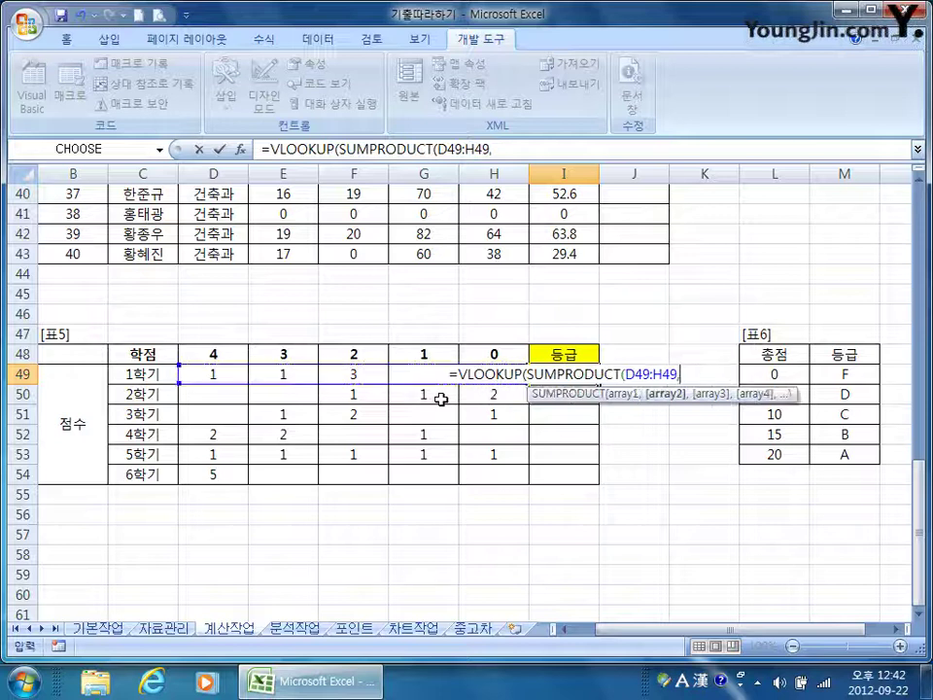
{"action": "left_click_drag", "start_coordinate": [216, 356], "coordinate": [477, 359]}
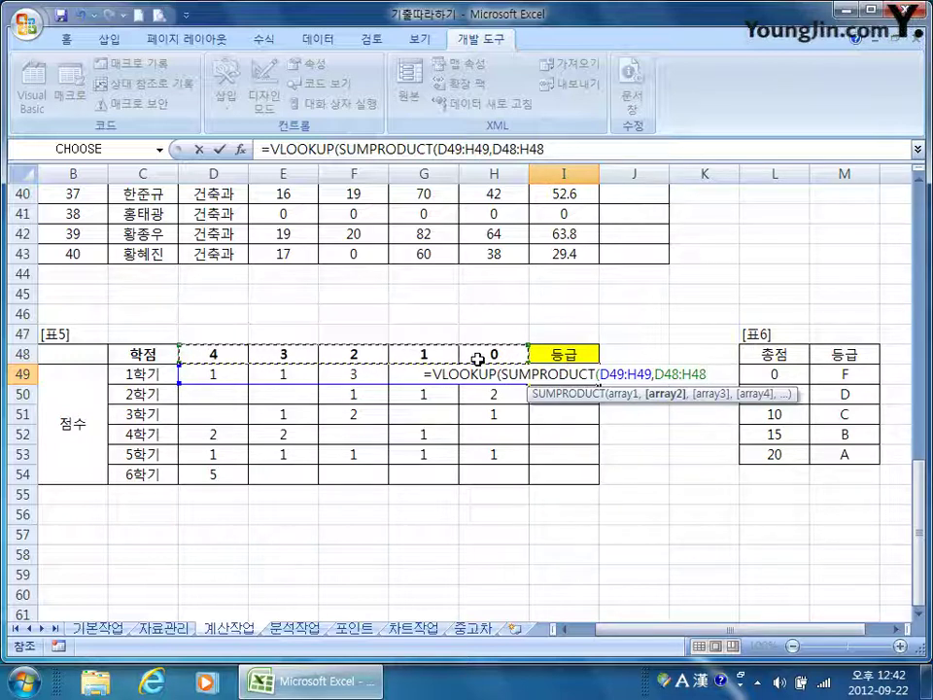
{"action": "key", "text": "F4"}
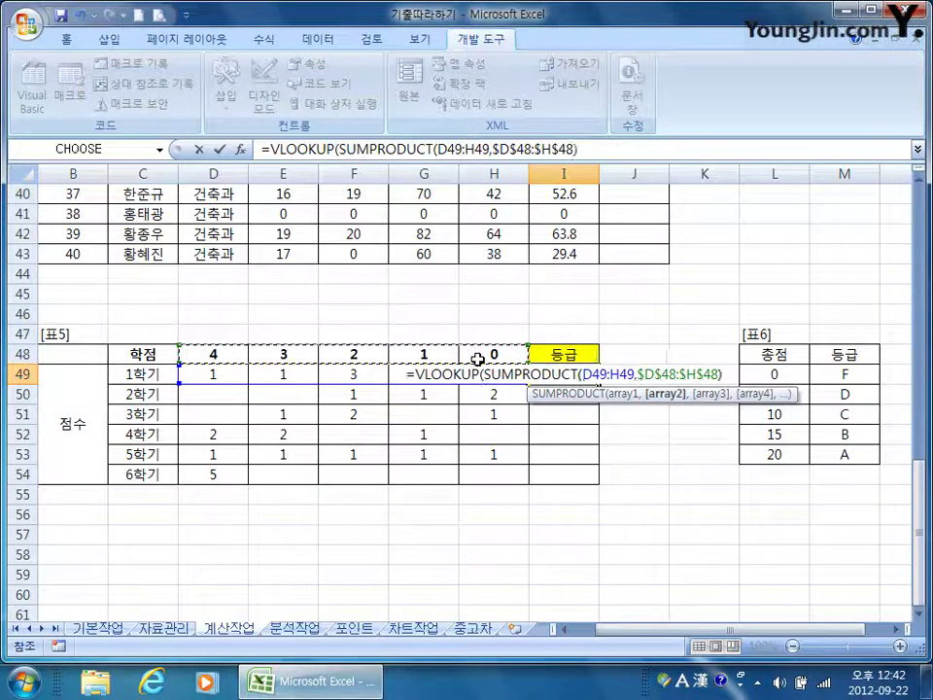
{"action": "type", "text": ")"}
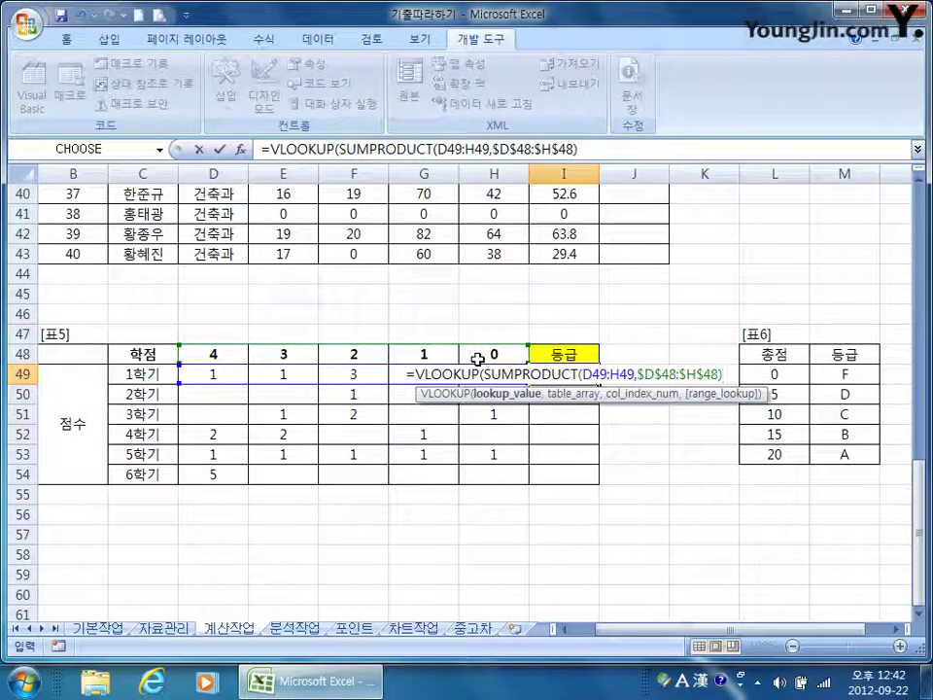
Set the VLOOKUP table to the absolute 표6 range $L$49:$M$53 with column index 2, and confirm the formula
{"action": "type", "text": ","}
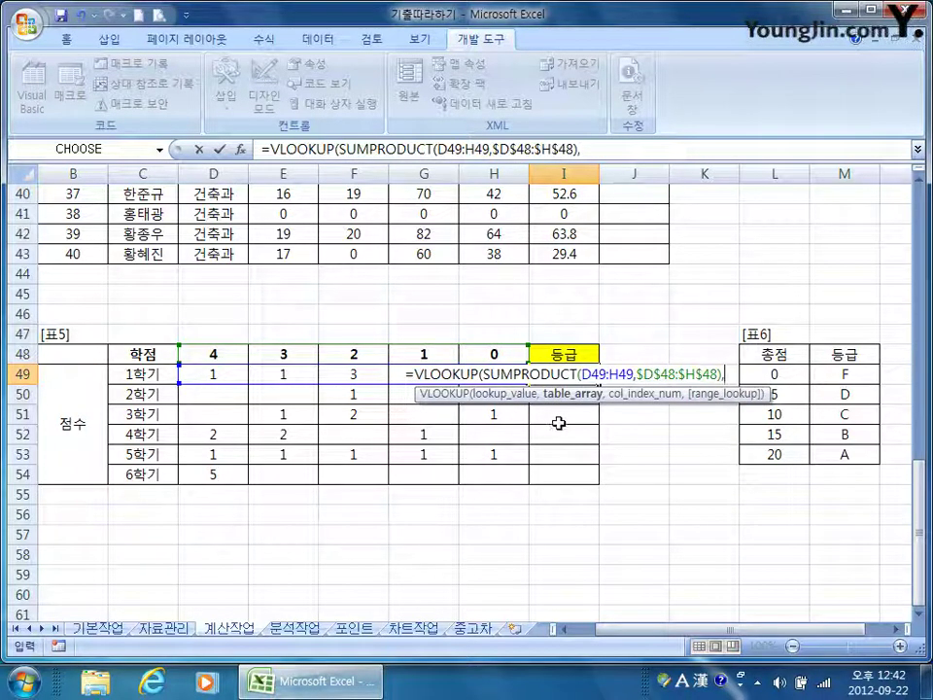
{"action": "left_click_drag", "start_coordinate": [844, 454], "coordinate": [793, 376]}
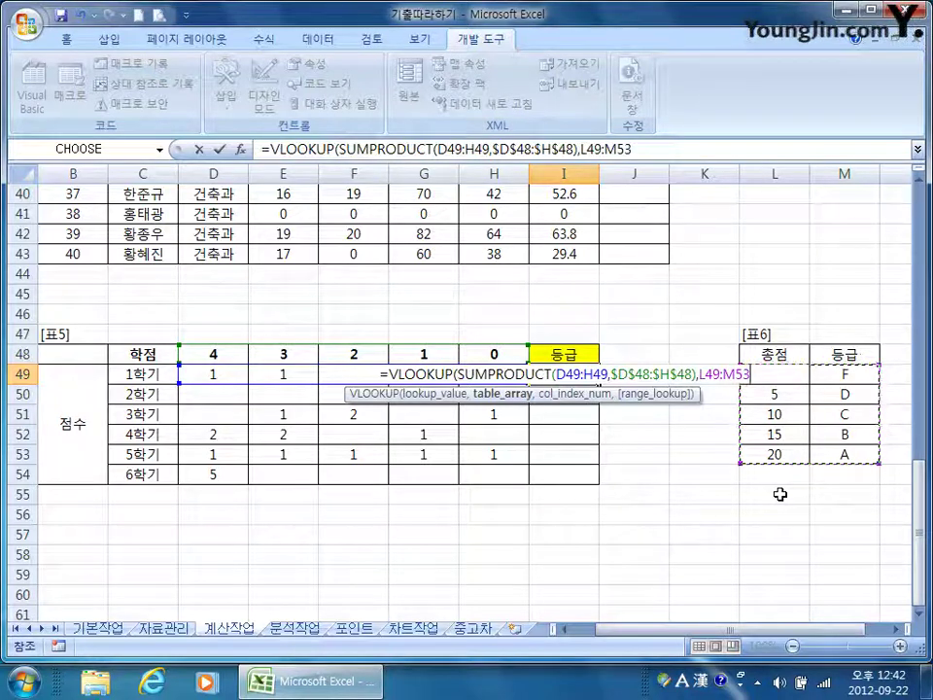
{"action": "key", "text": "F4"}
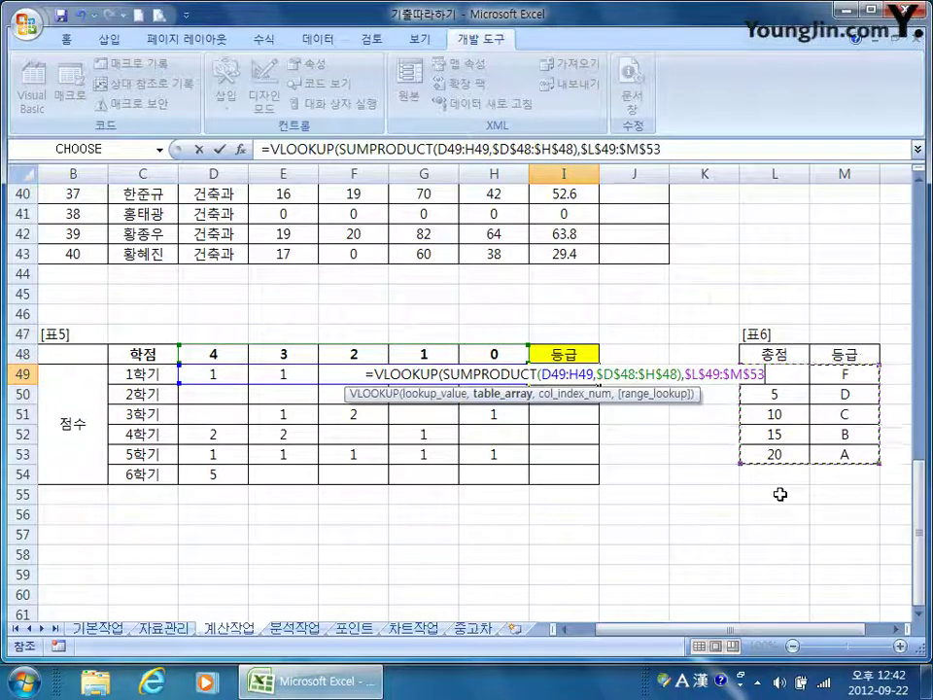
{"action": "type", "text": ","}
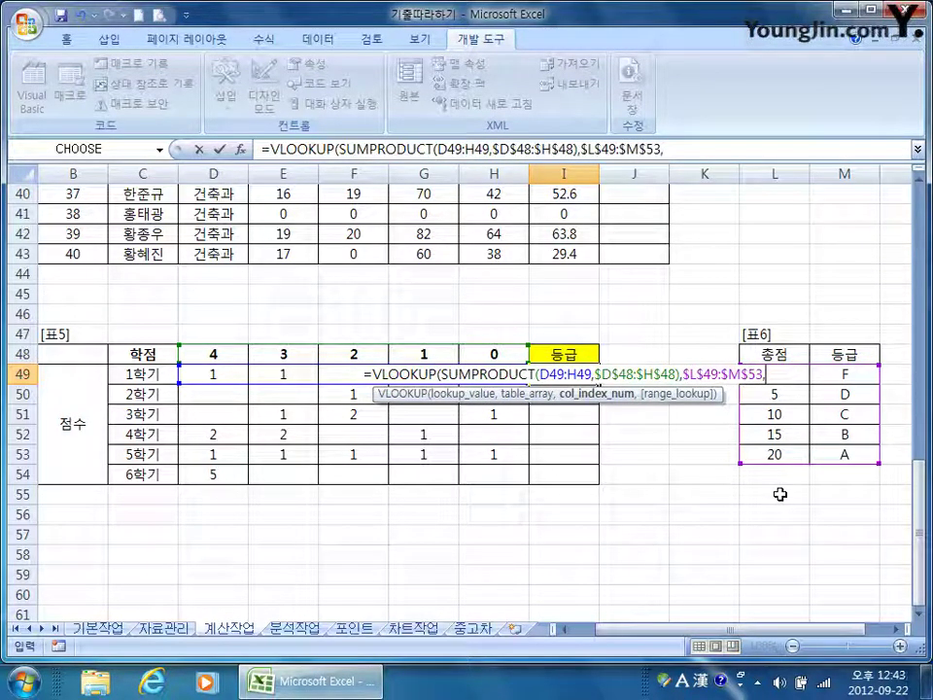
{"action": "type", "text": "2"}
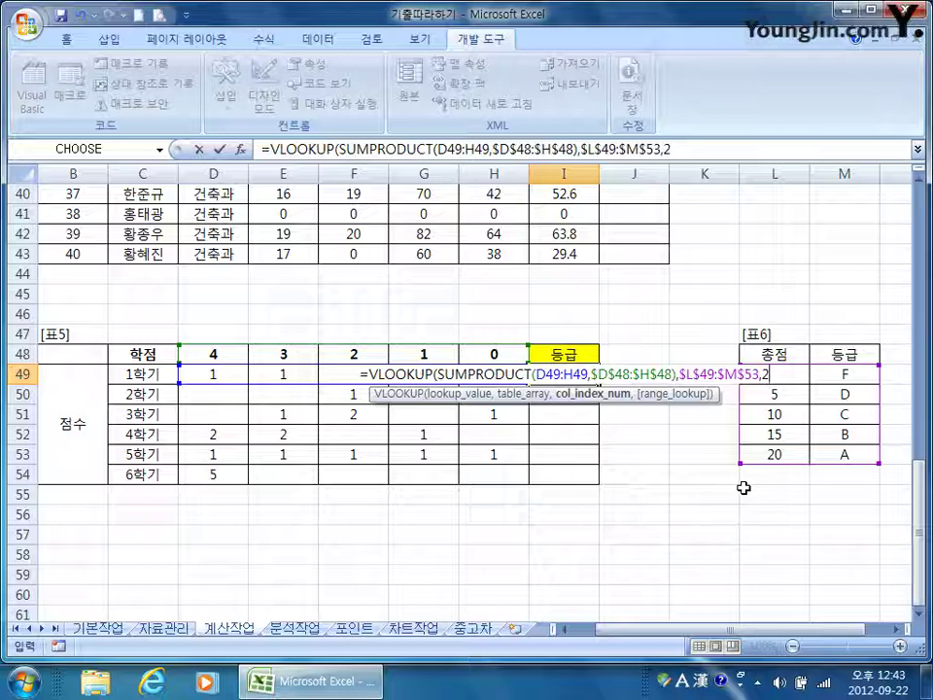
{"action": "key", "text": "Return"}
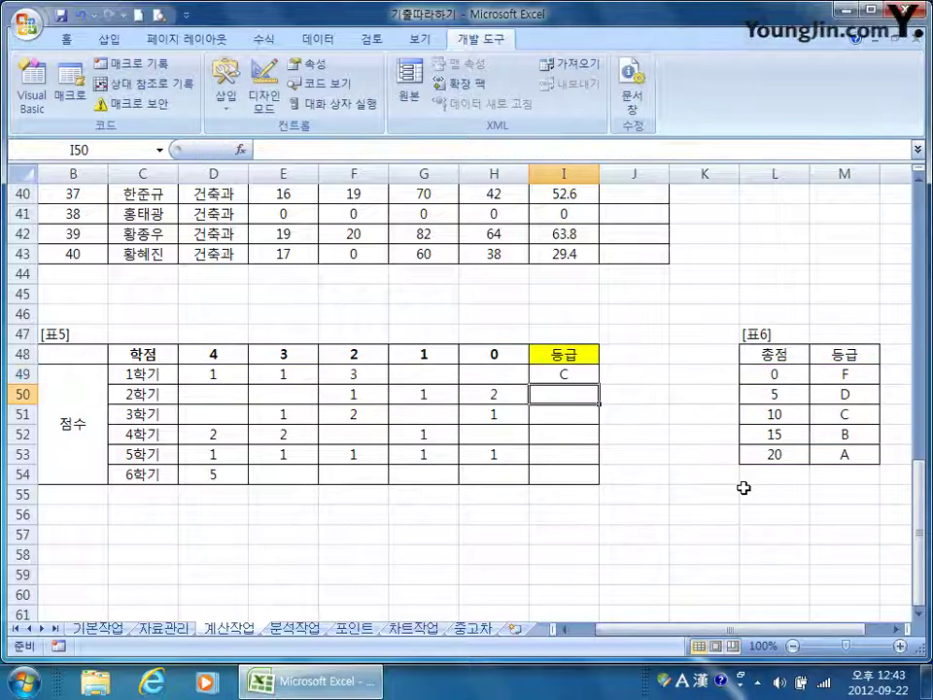
Fill the 등급 formula from I49 down to I54 in 표5 and check the filled cells' formulas
{"action": "left_click", "coordinate": [565, 369]}
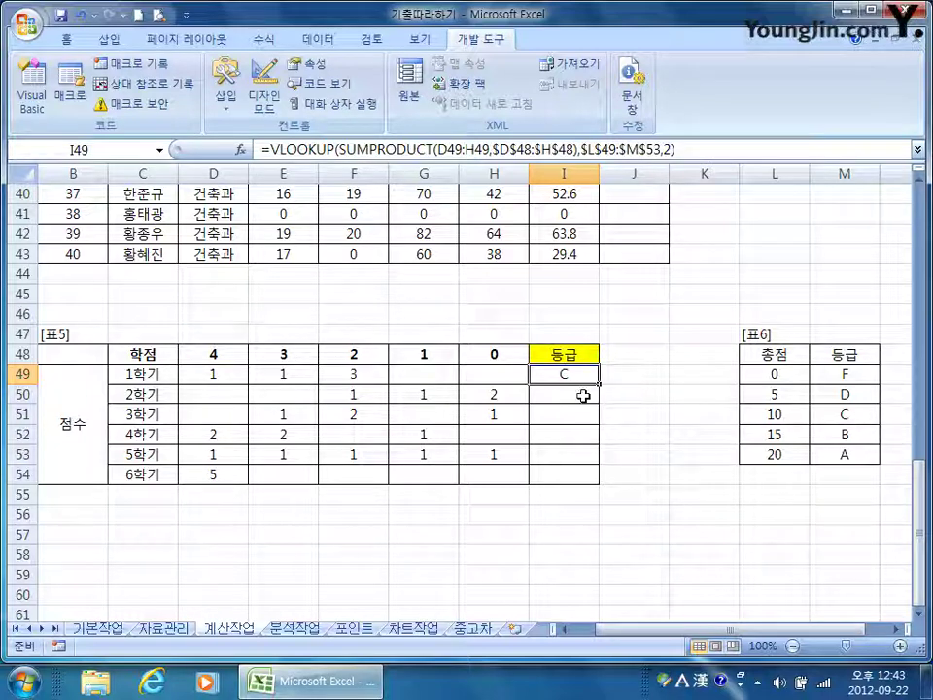
{"action": "left_click_drag", "start_coordinate": [599, 384], "coordinate": [611, 484]}
{"action": "left_click", "coordinate": [579, 453]}
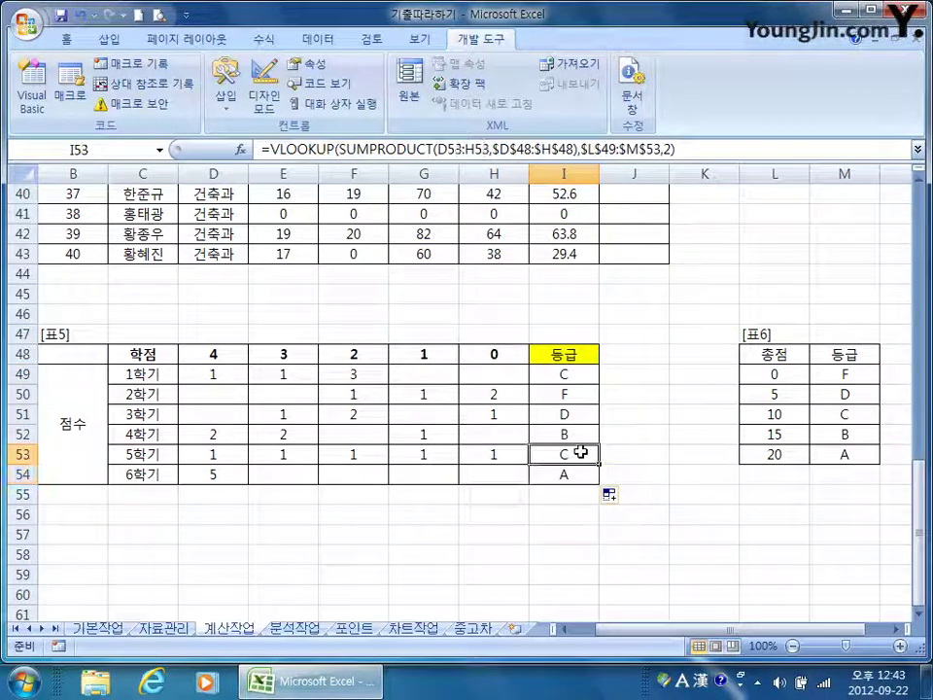
{"action": "left_click", "coordinate": [580, 434]}
{"action": "left_click", "coordinate": [578, 414]}
{"action": "left_click", "coordinate": [576, 395]}
{"action": "left_click", "coordinate": [578, 375]}
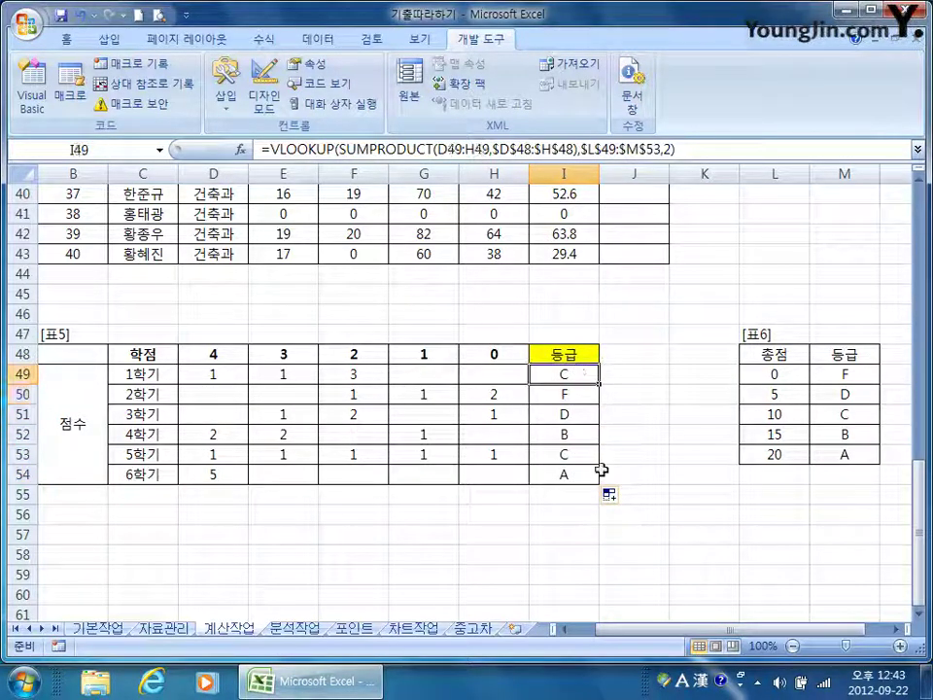